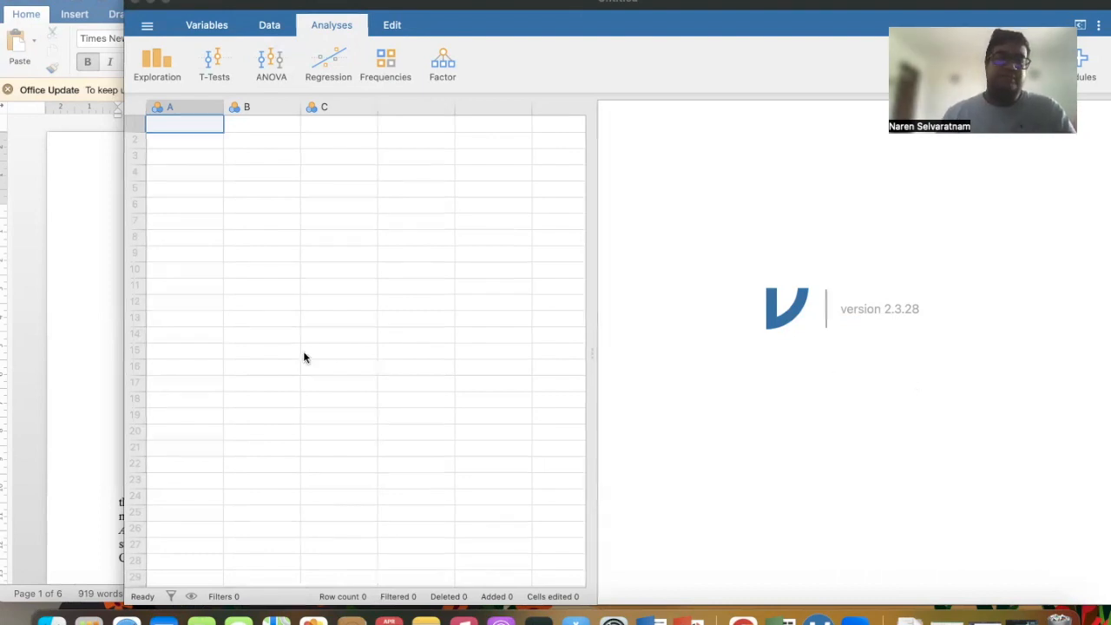
Switch to the Word document and add a sub-item under question 1 reading "H1:", with the 1 as subscript.
left_click(65, 369)
scroll(64, 371, "down", 3)
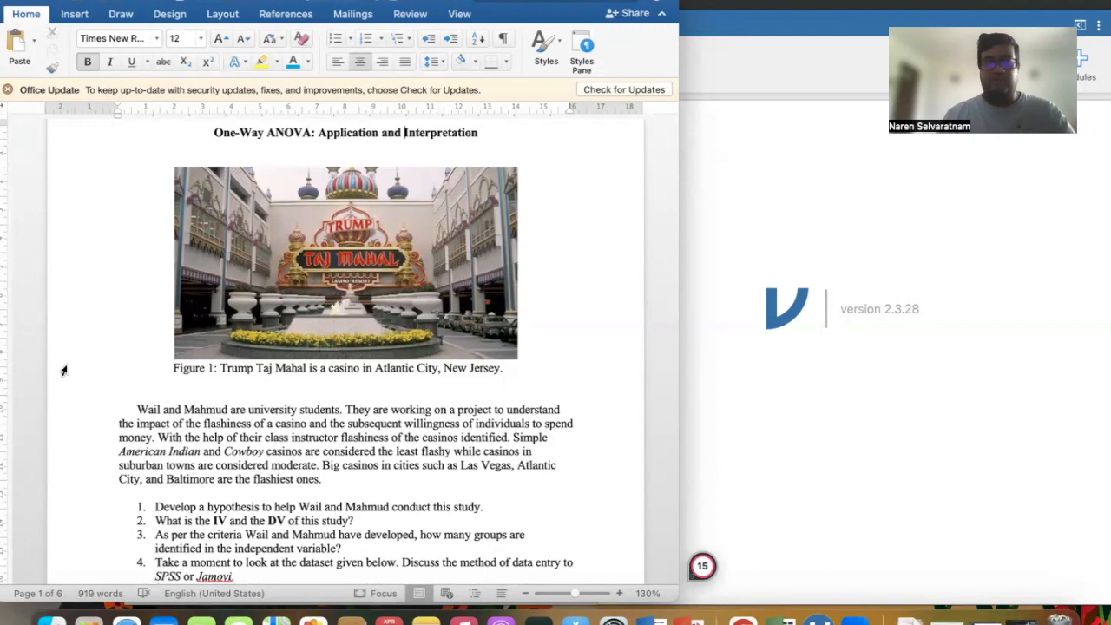
scroll(63, 370, "down", 10)
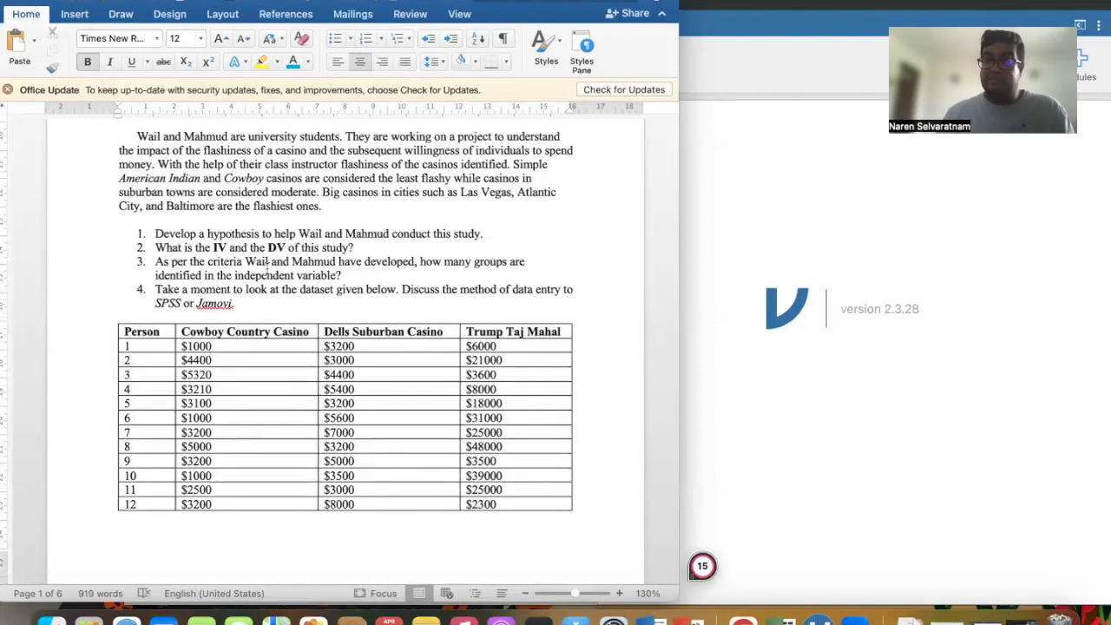
left_click(491, 233)
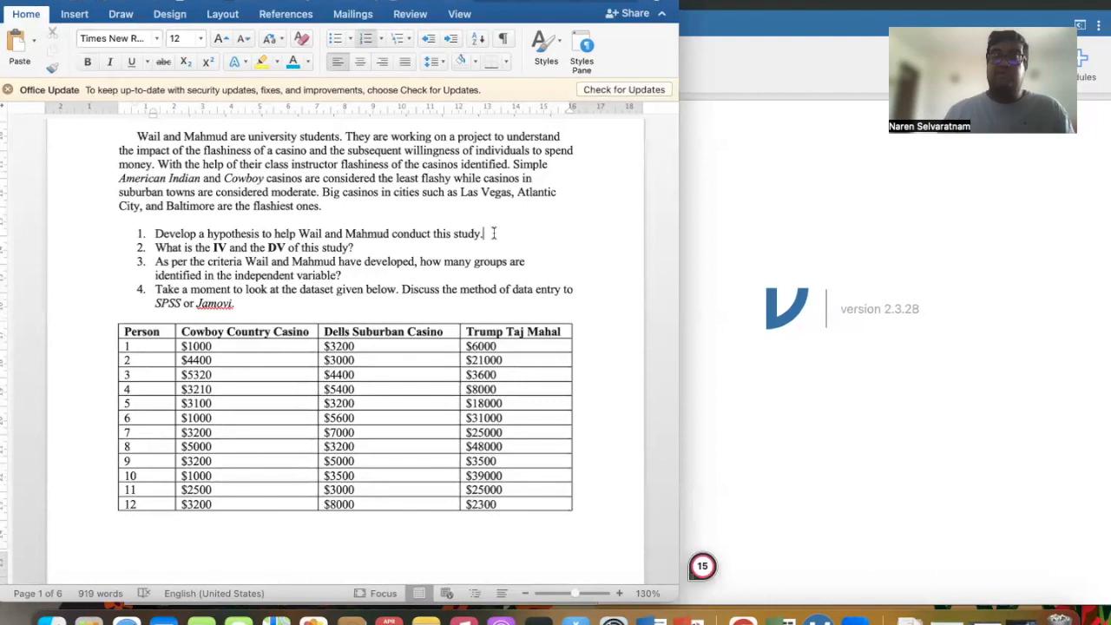
key("Return")
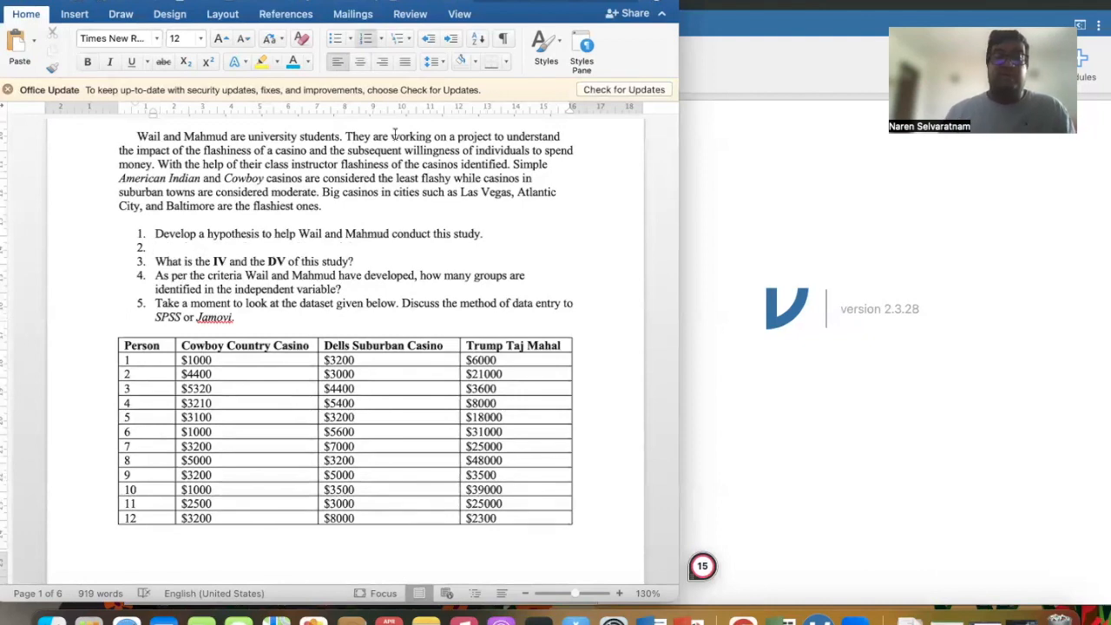
left_click(445, 37)
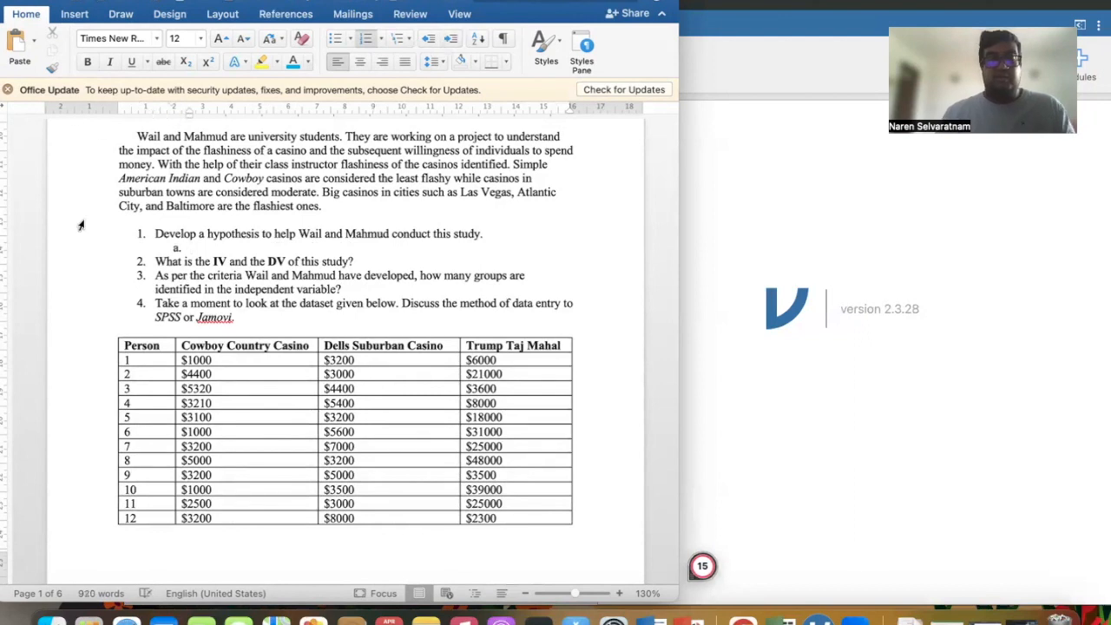
type("H1:")
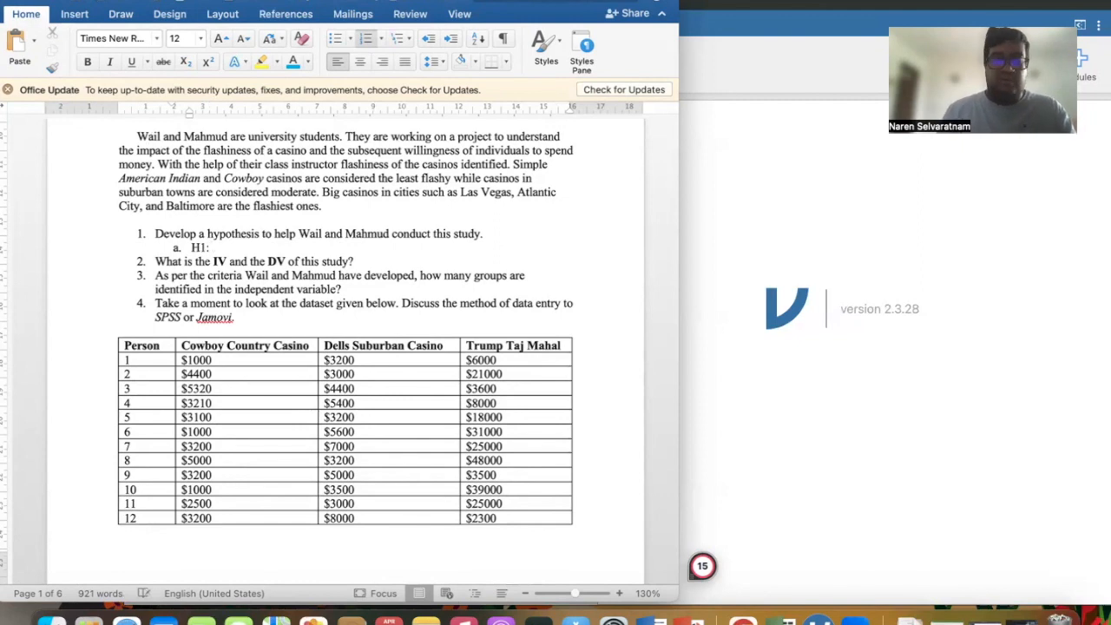
key("shift+Left")
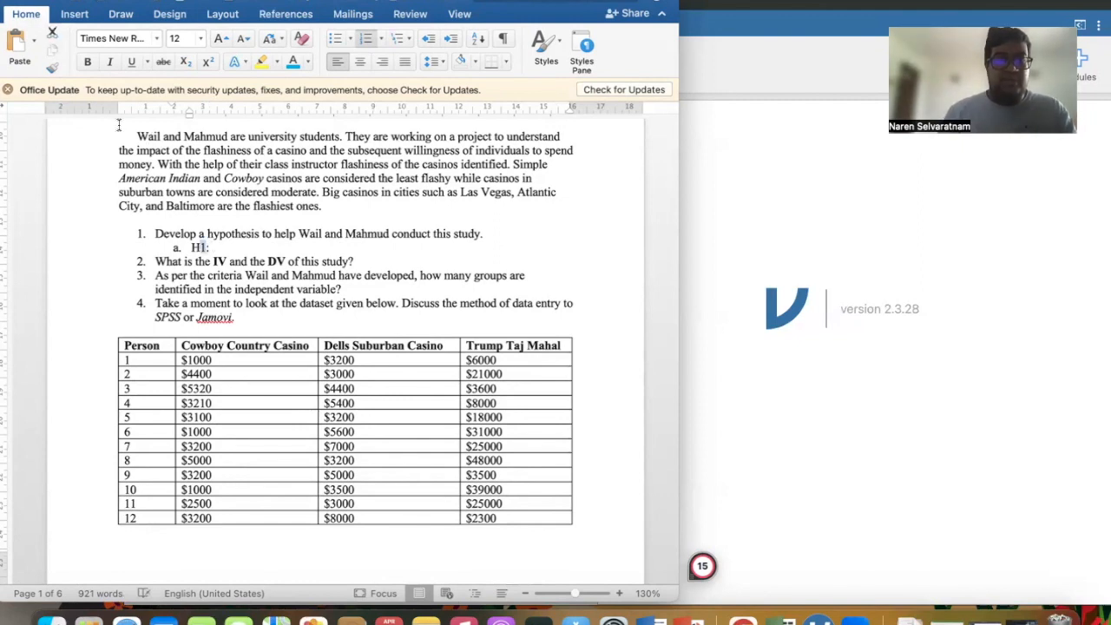
left_click(186, 63)
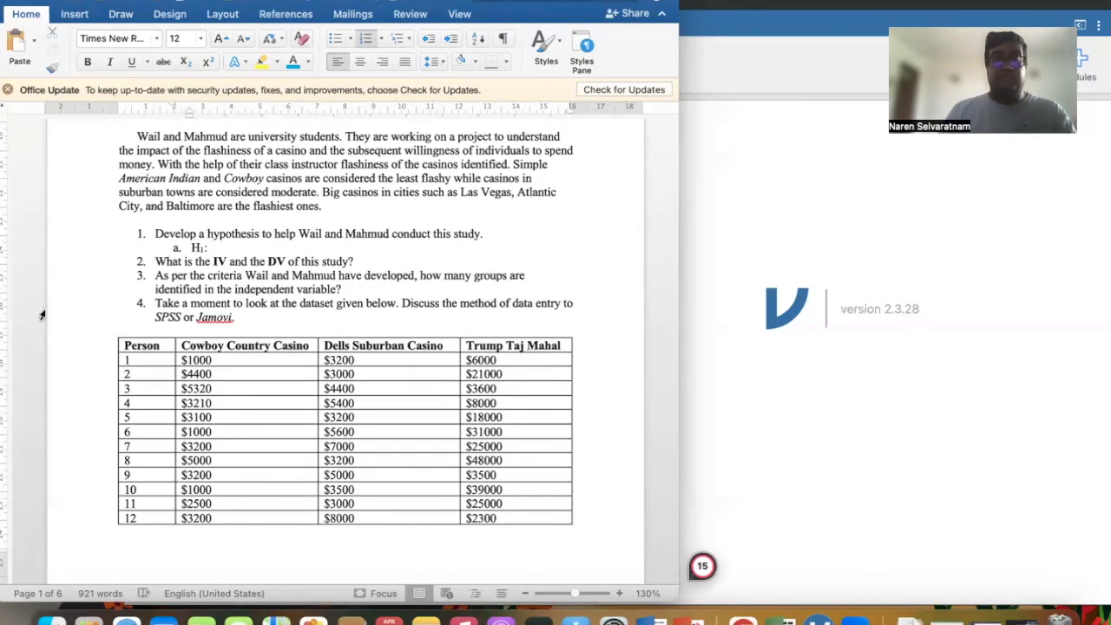
Write the hypothesis after H1: "The degree of flashiness has a statistically significant impact on willingness to spend".
type("Typ")
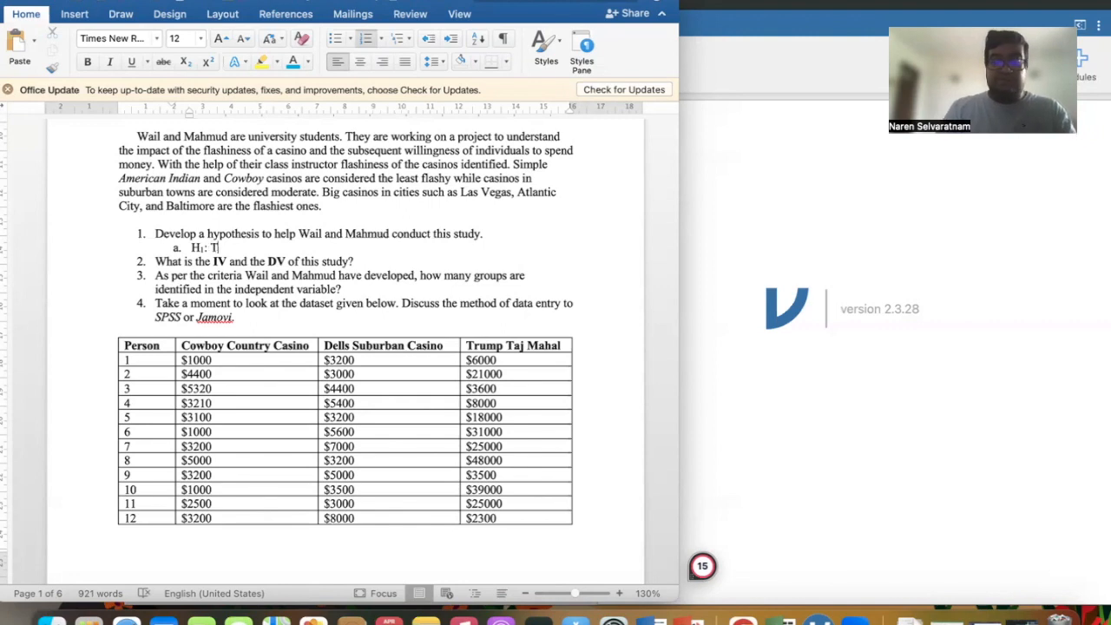
key("BackSpace")
key("BackSpace")
key("BackSpace")
type("The degre")
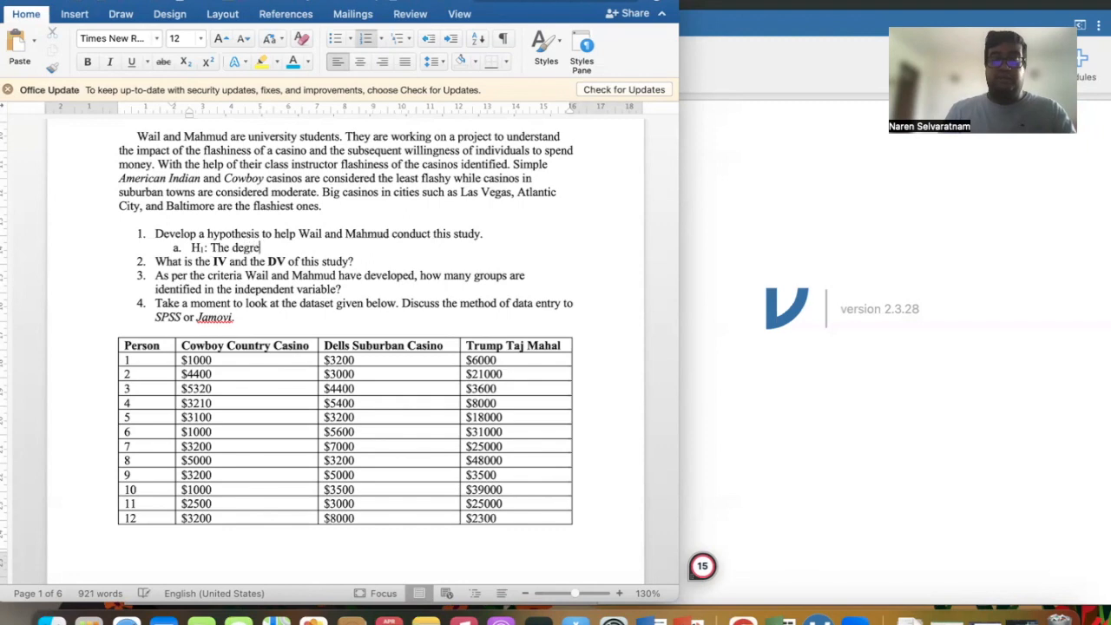
type("e of flas")
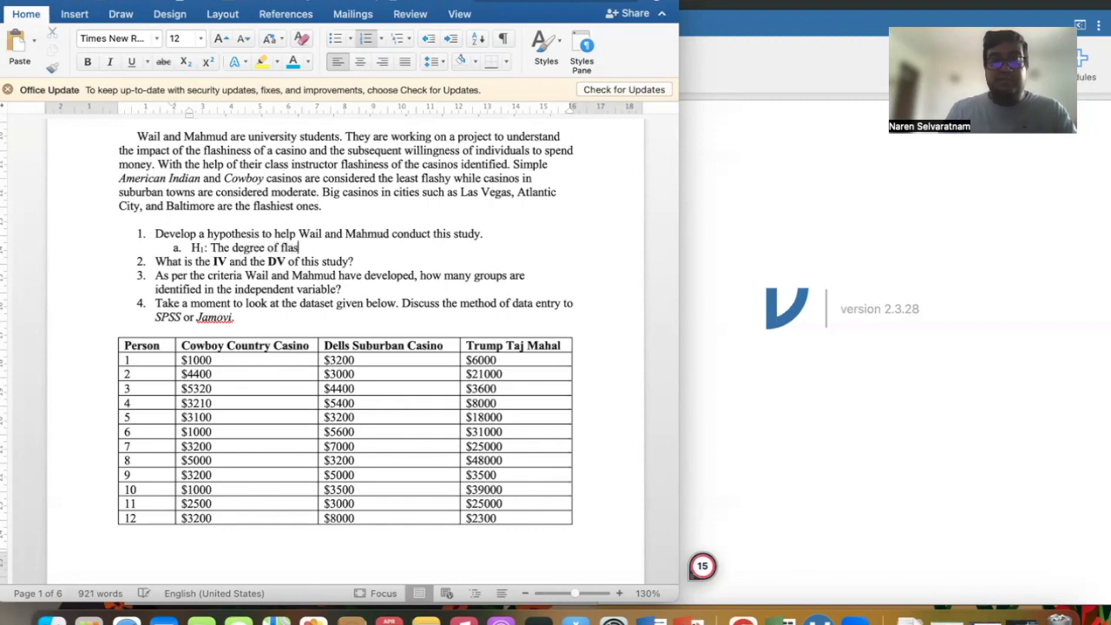
type("hiness has ")
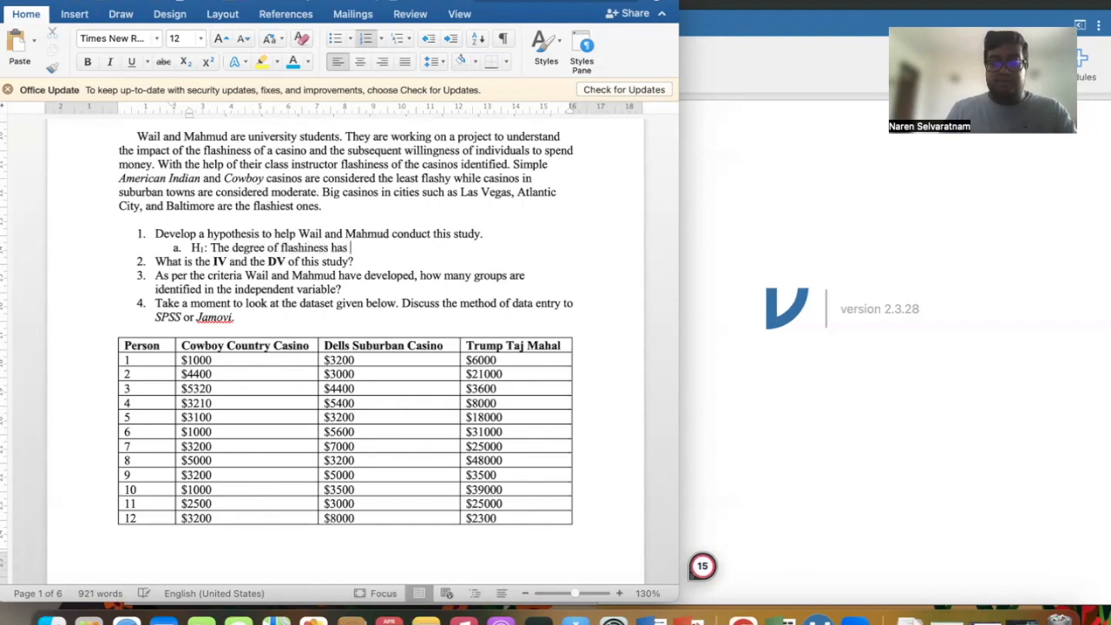
type("a statis")
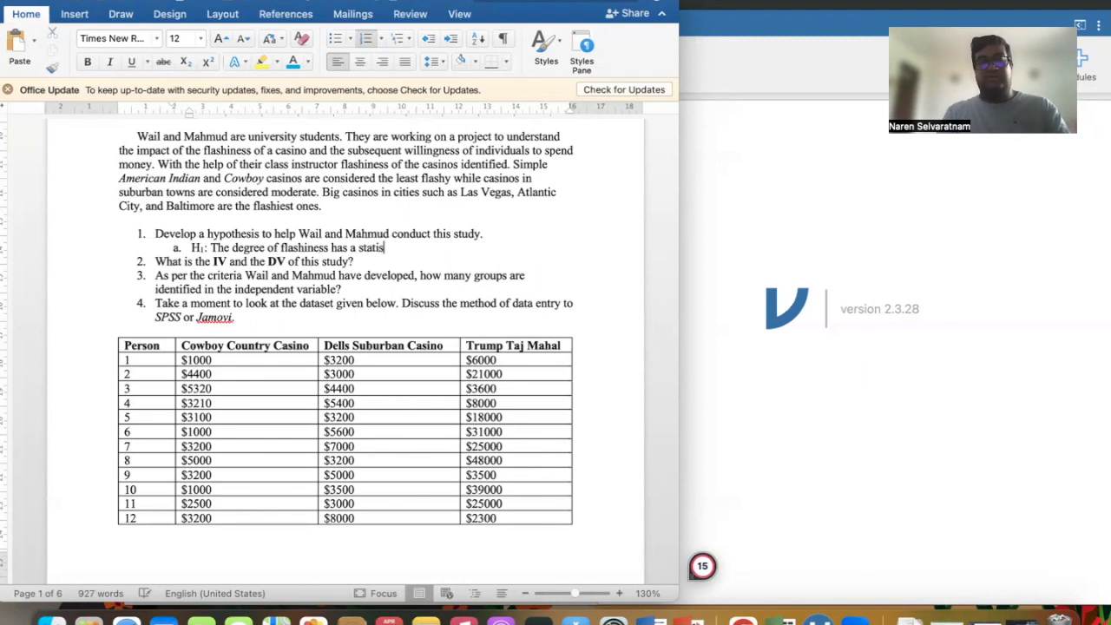
type("tically significant")
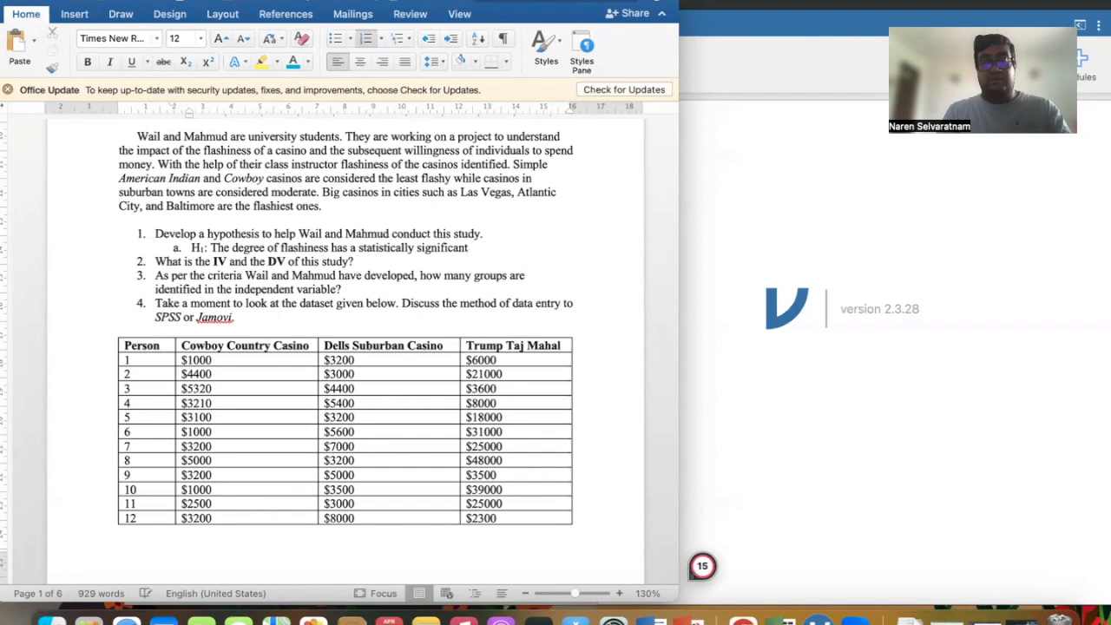
type(" impac")
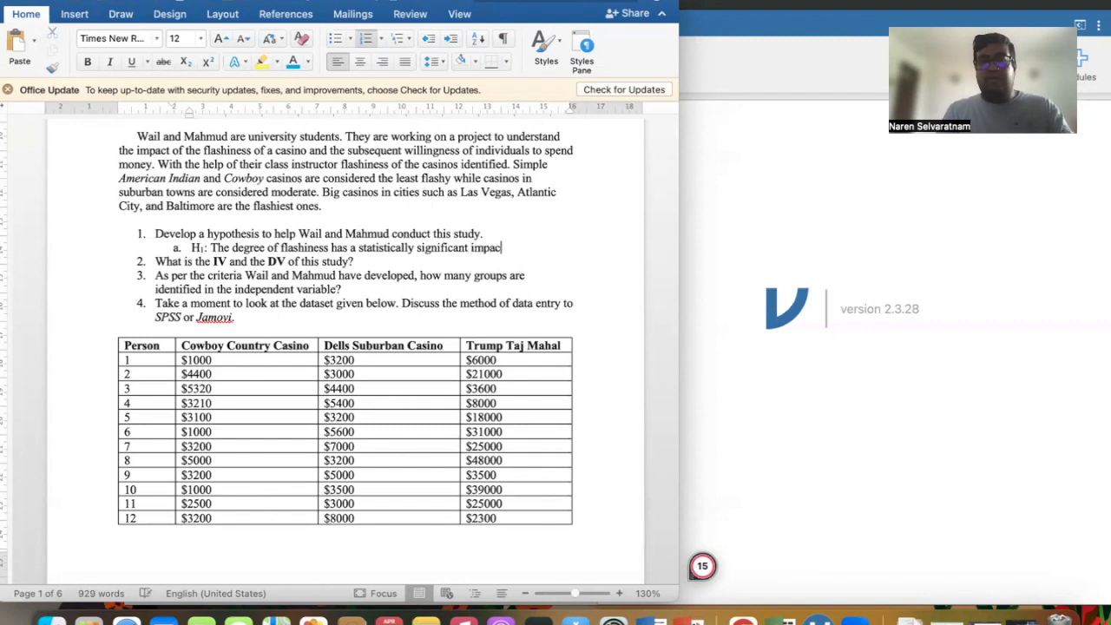
type("t on")
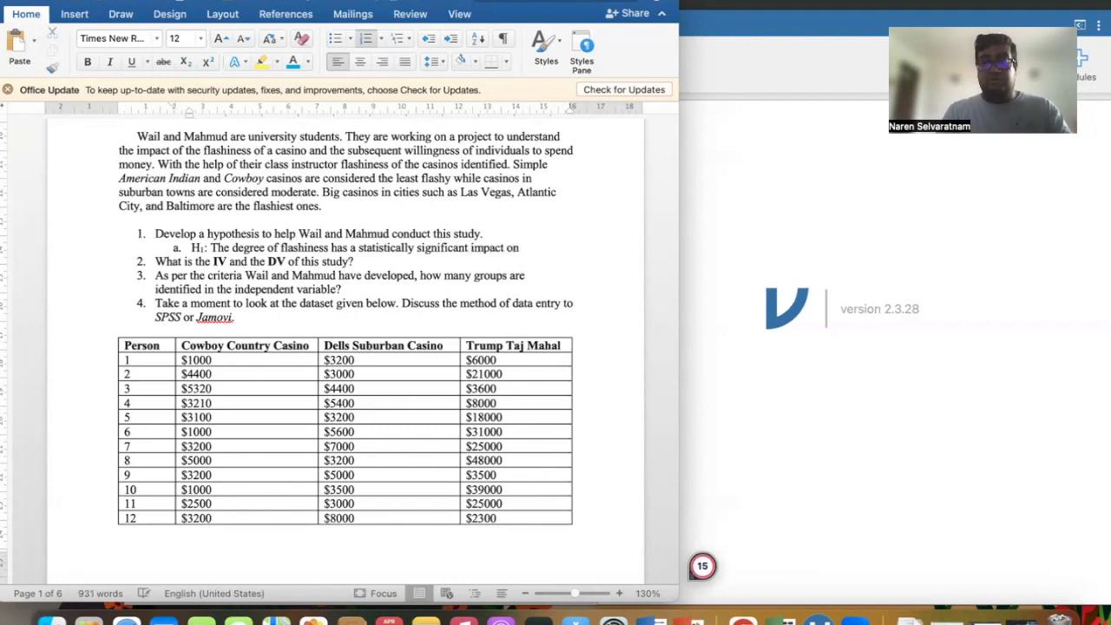
type(" willingne")
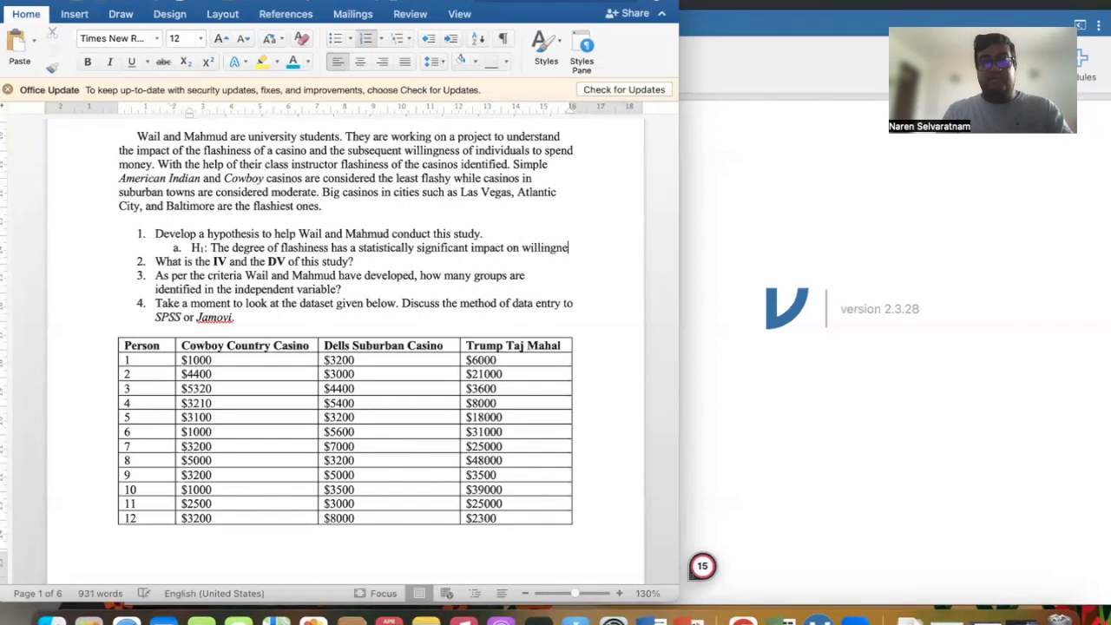
type("ss to spend")
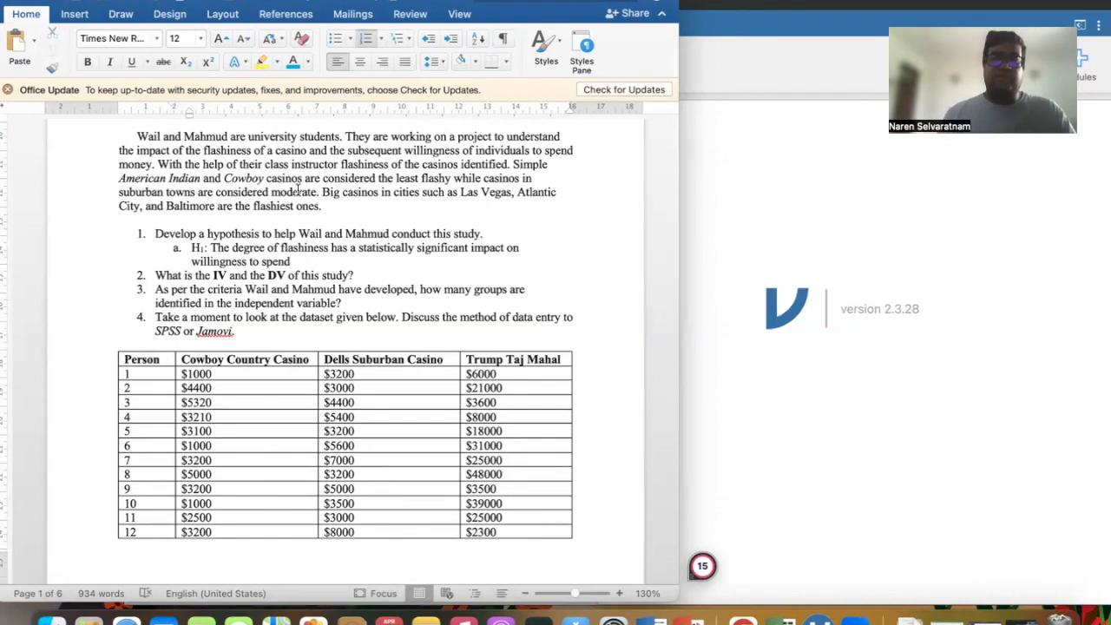
Add a sub-item under question 2 reading "IV – The degree of flashiness | DV - $ spent".
left_click(378, 274)
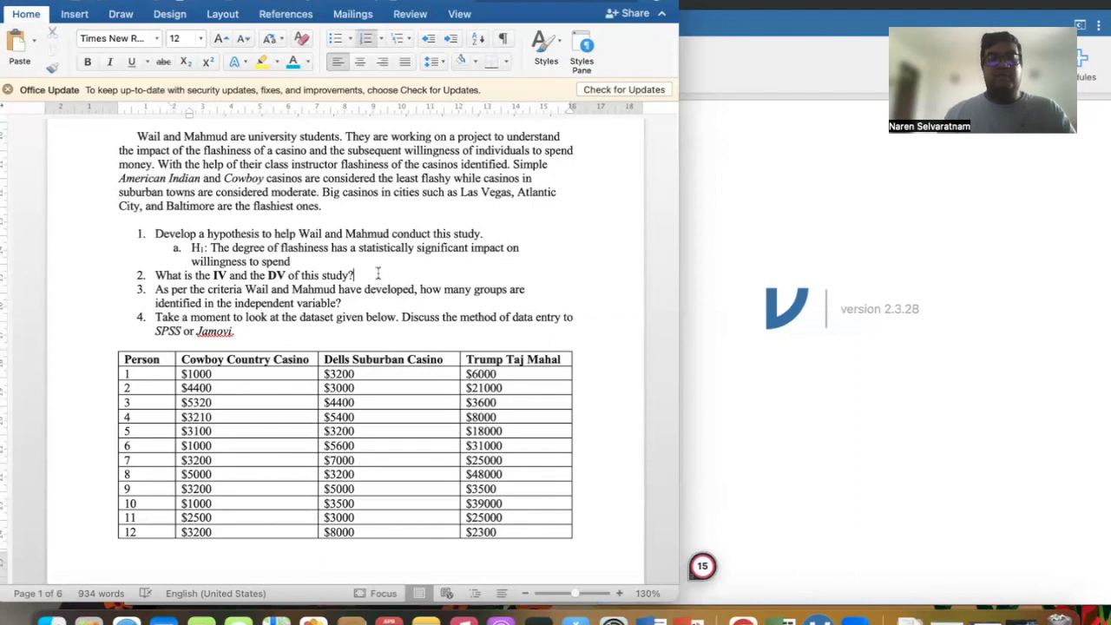
key("Return")
left_click(451, 39)
type("IV")
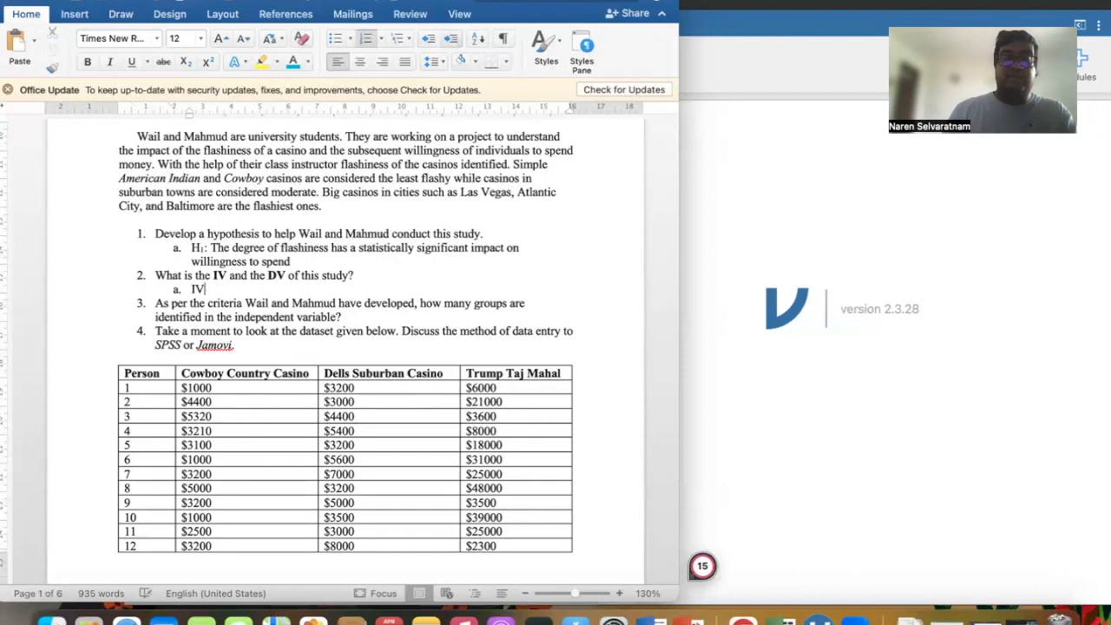
type(" -")
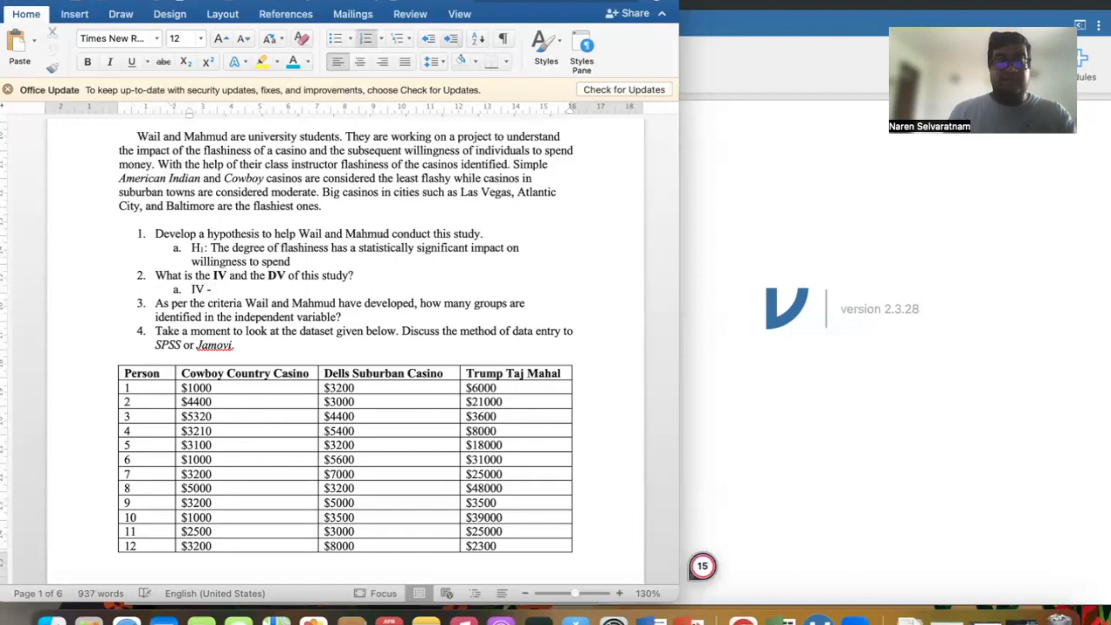
type(" The degr")
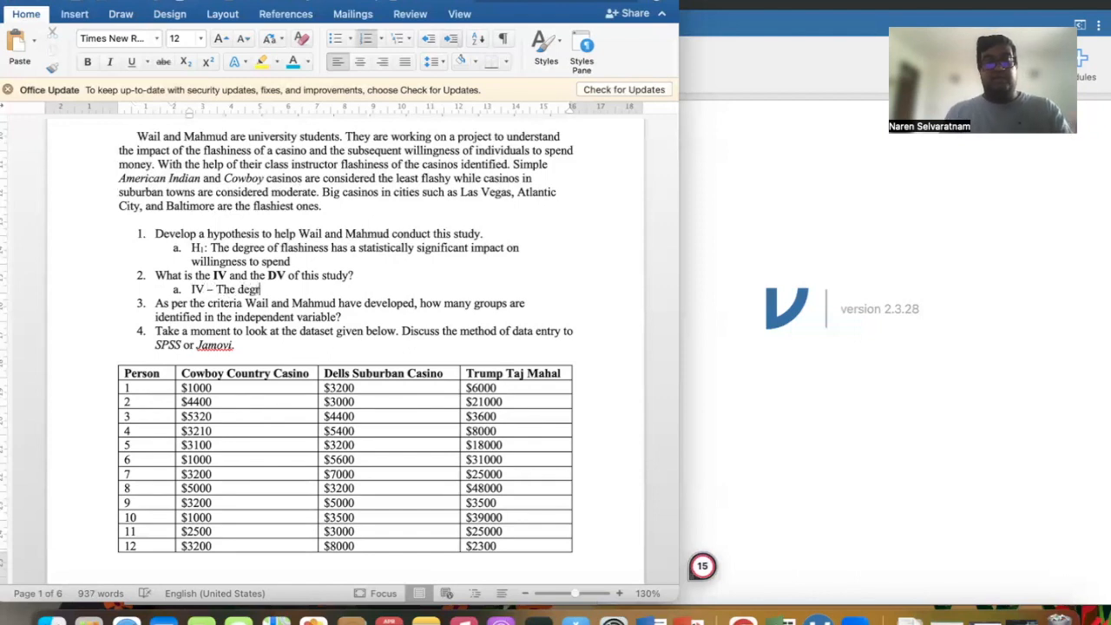
type("ee of flash")
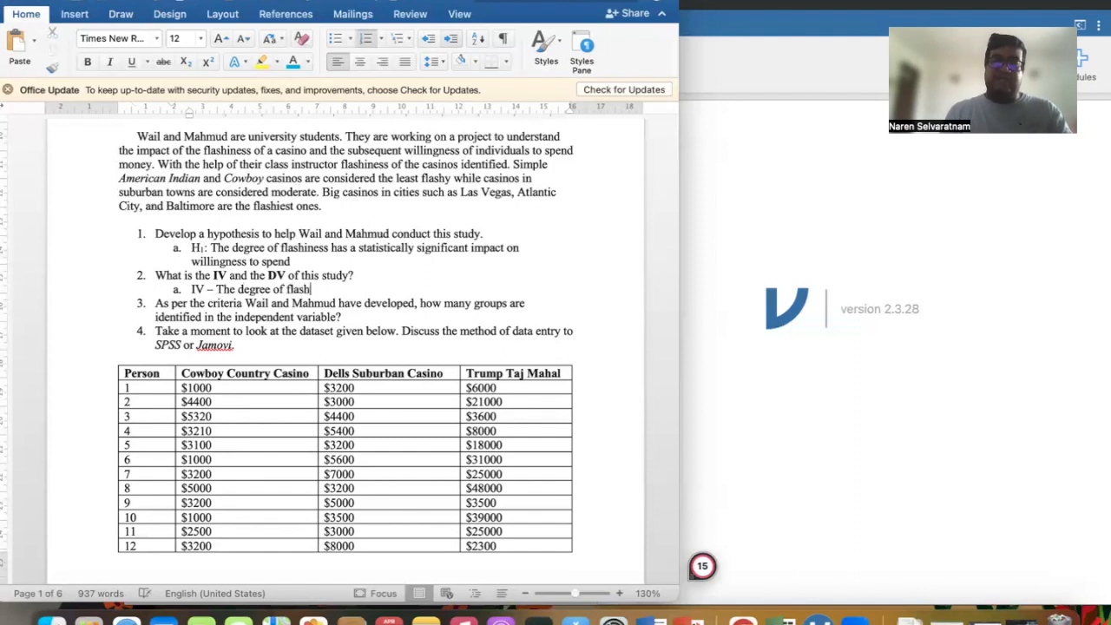
type("iness |")
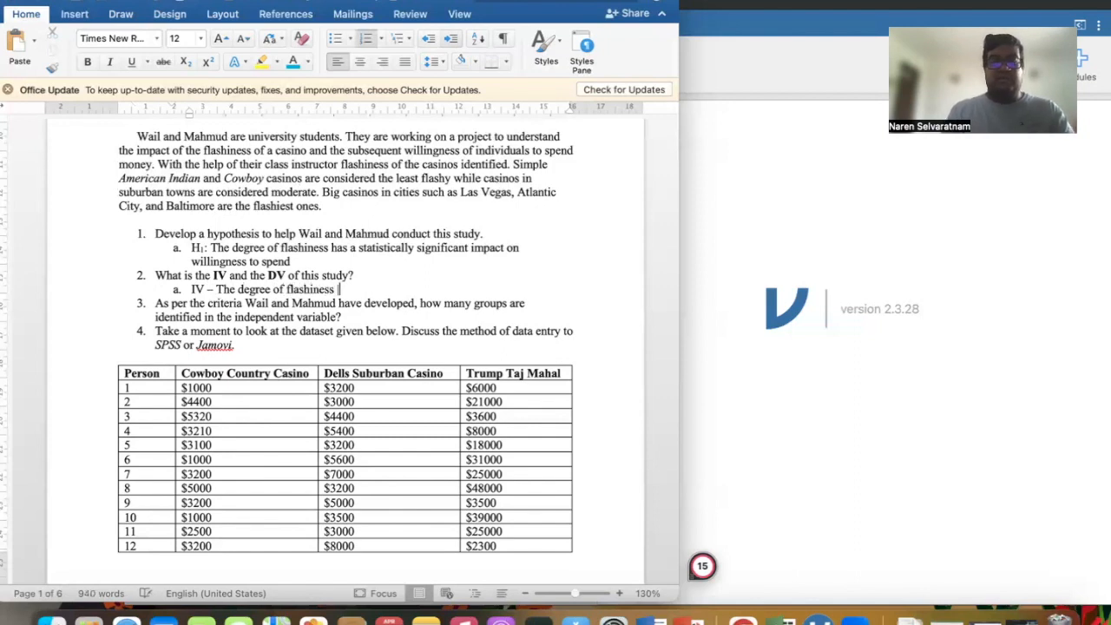
type(" DV -")
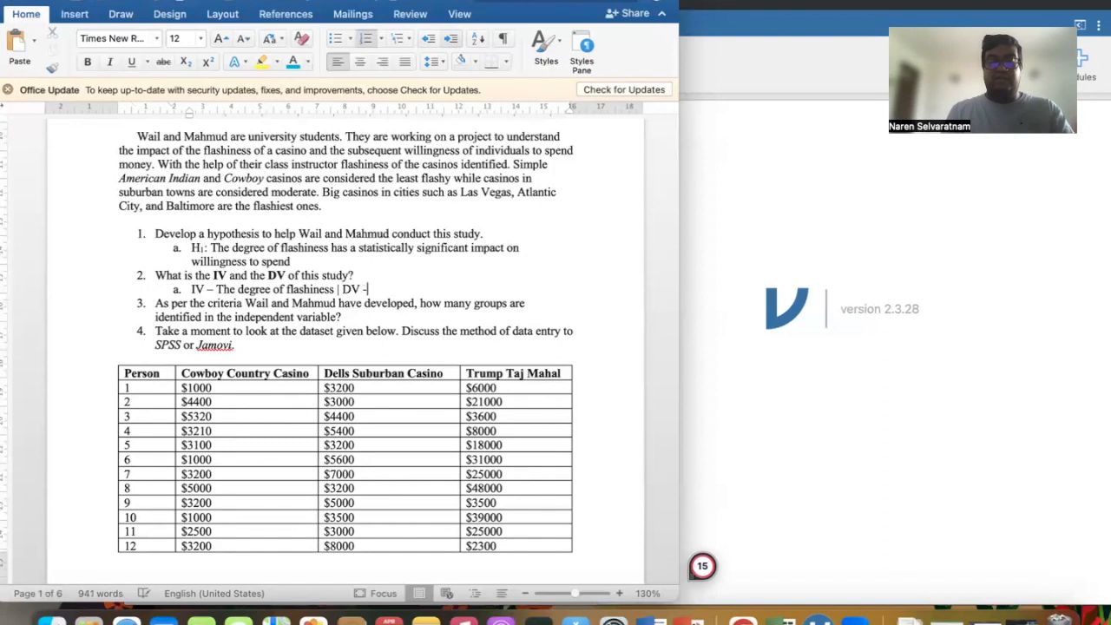
type(" $")
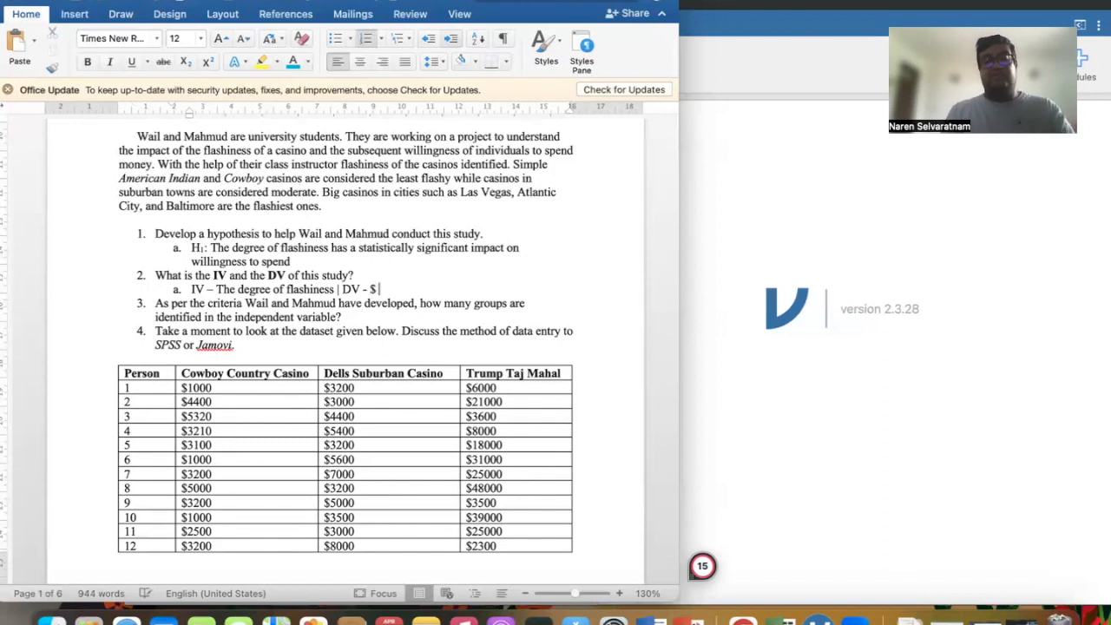
type(" spent")
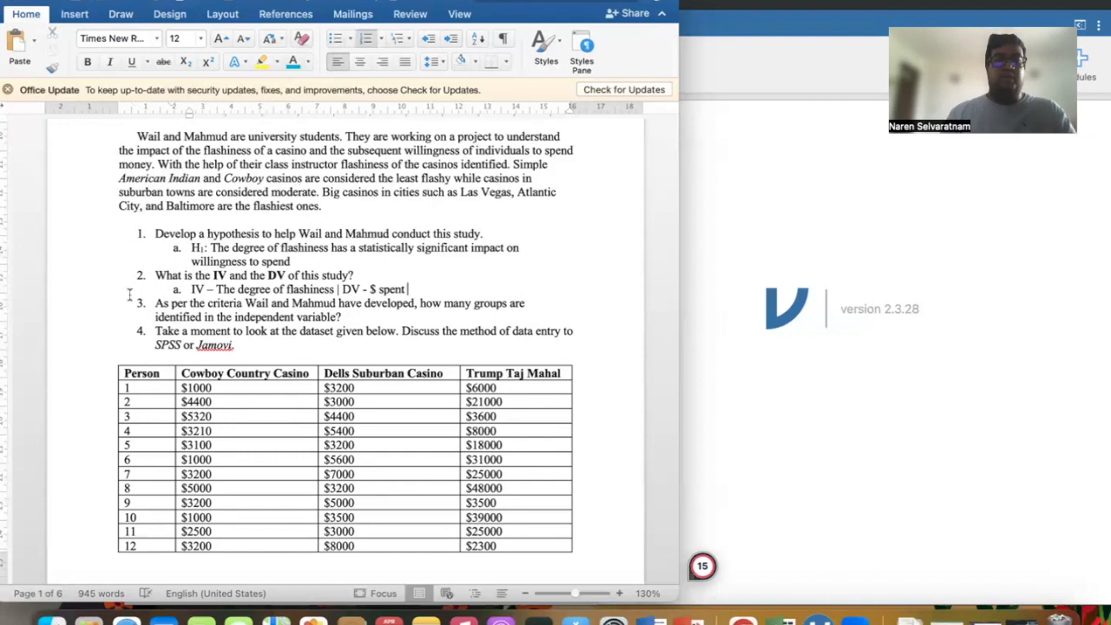
Answer question 3 about the number of independent variable groups with "3 Groups" on the same line.
scroll(260, 321, "down", 3)
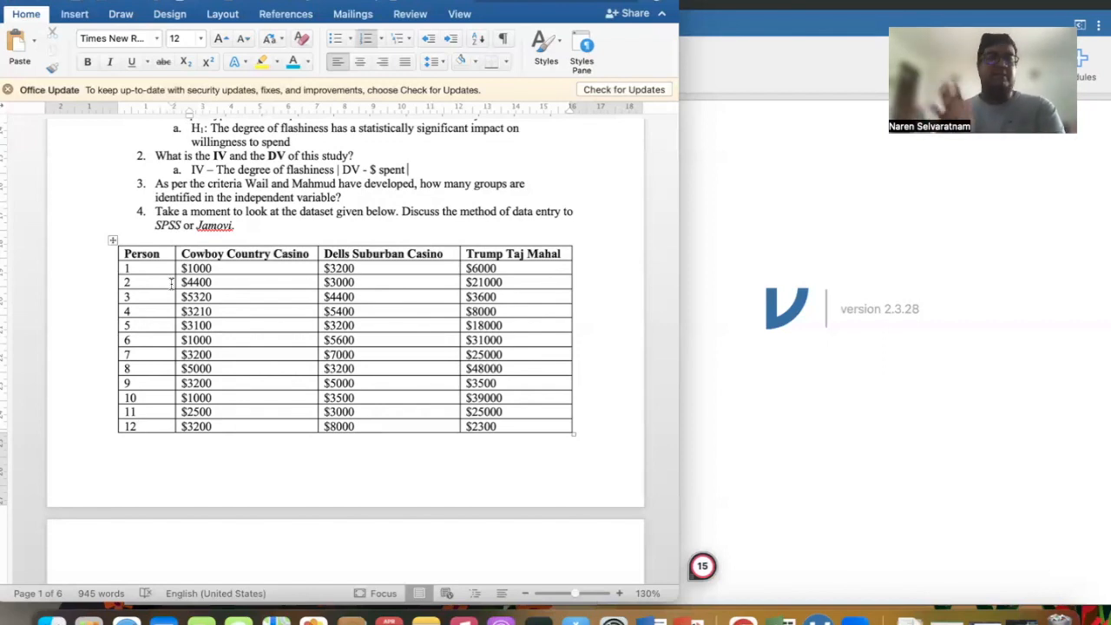
left_click(355, 196)
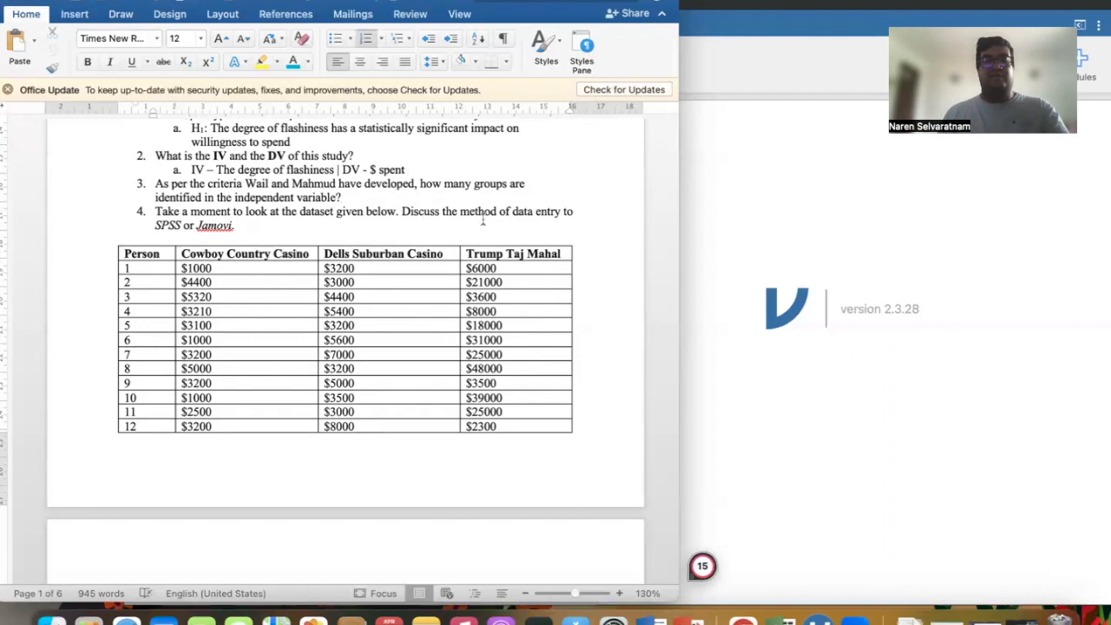
type("3 Gr")
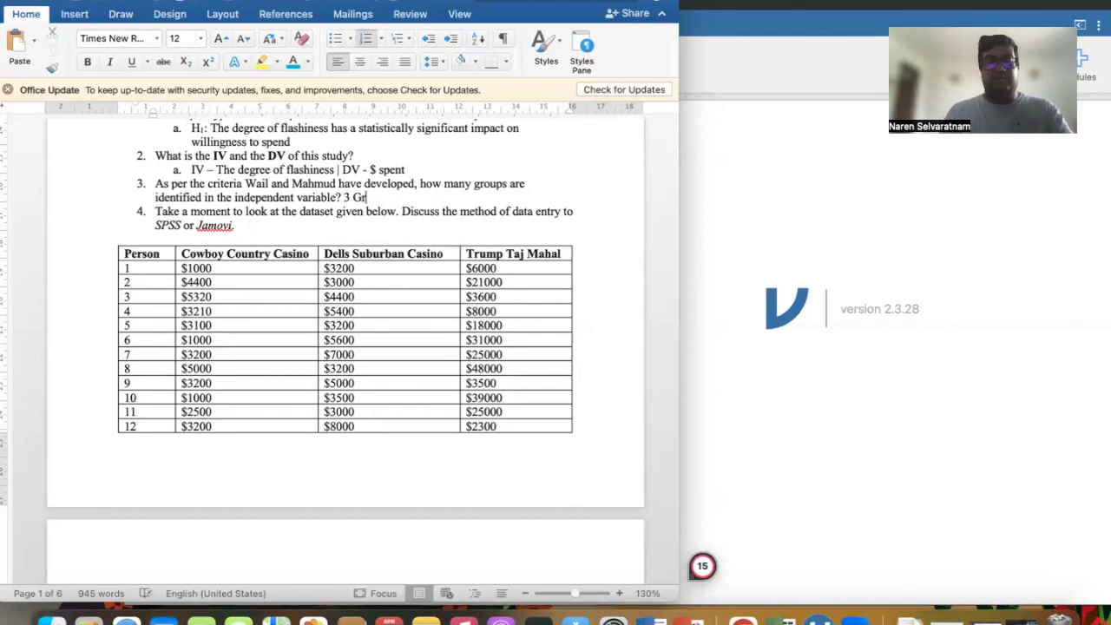
type("oups")
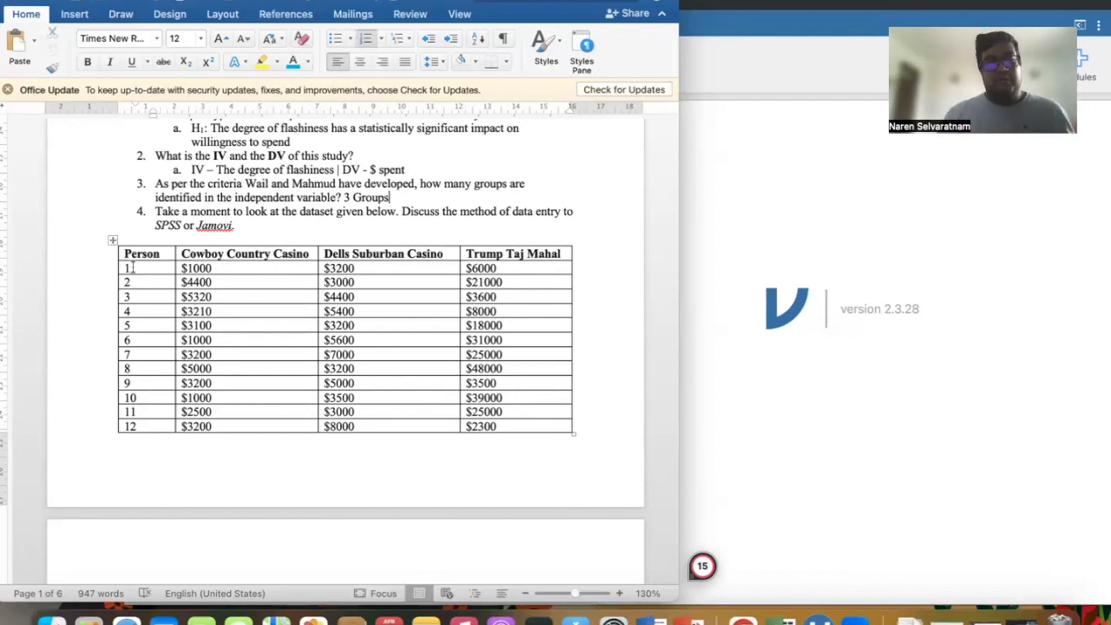
Examine the dataset table by highlighting the values of the three casino columns and the Person column in turn.
left_click_drag(183, 267, 188, 436)
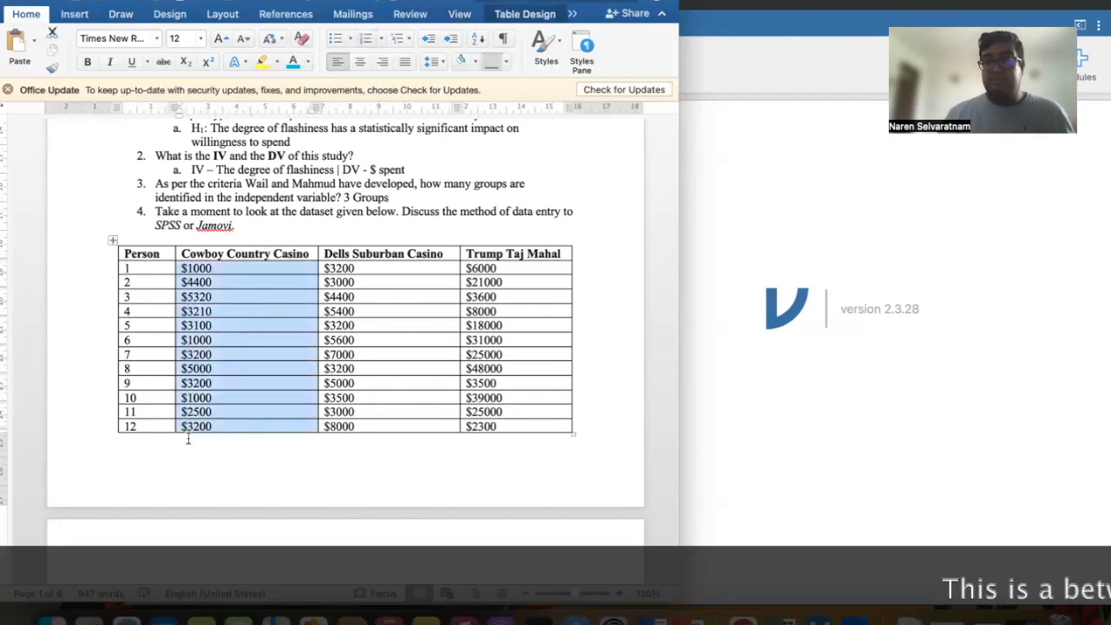
left_click_drag(350, 267, 347, 419)
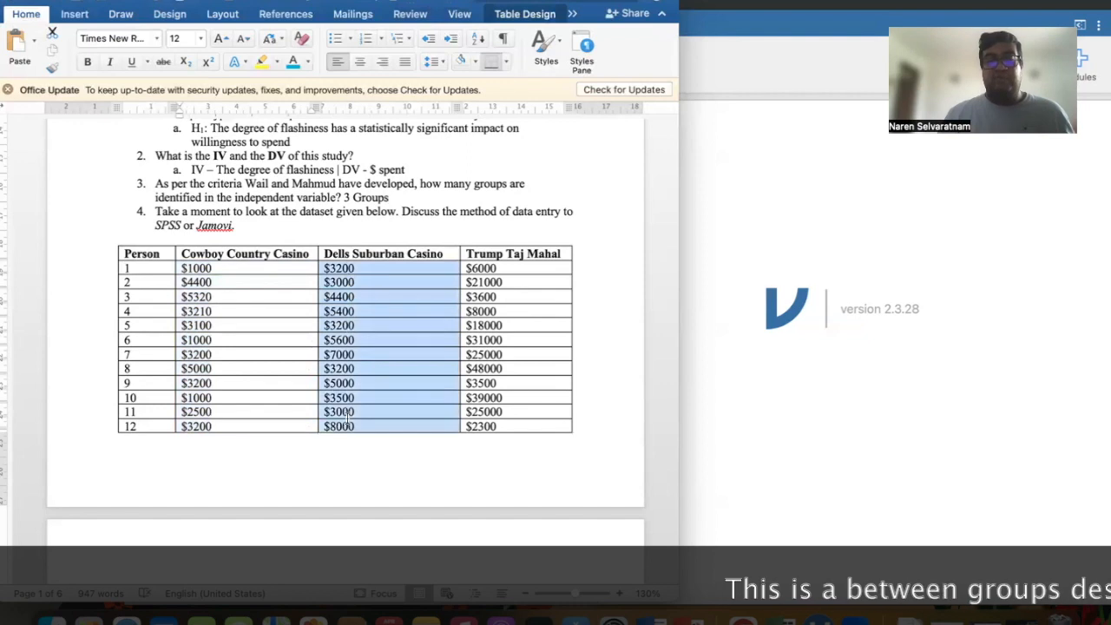
left_click_drag(500, 267, 496, 427)
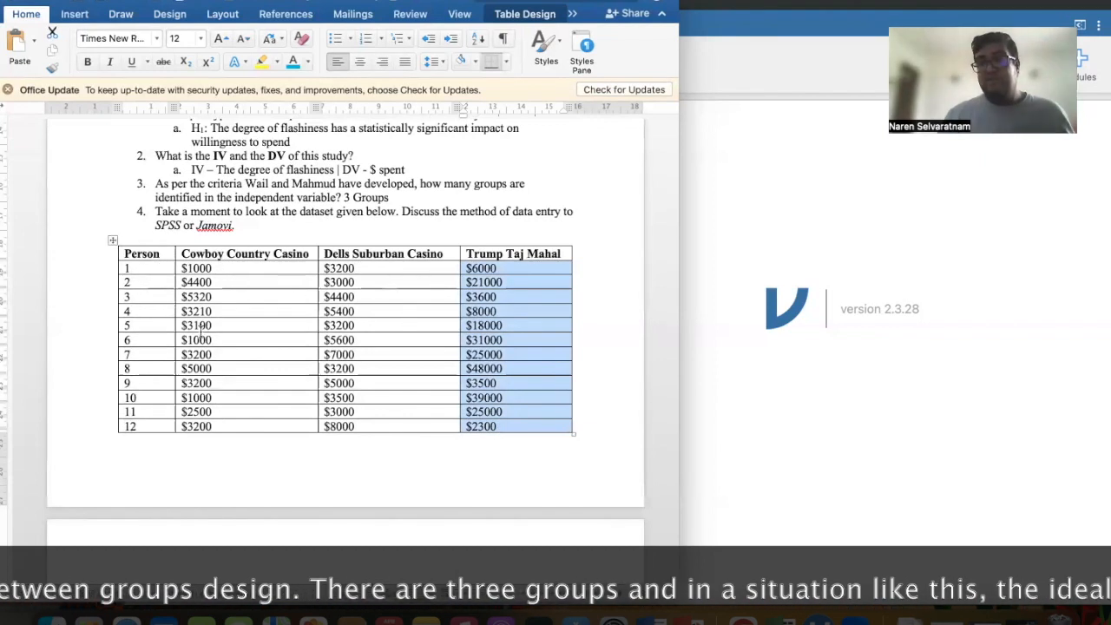
left_click_drag(148, 270, 130, 425)
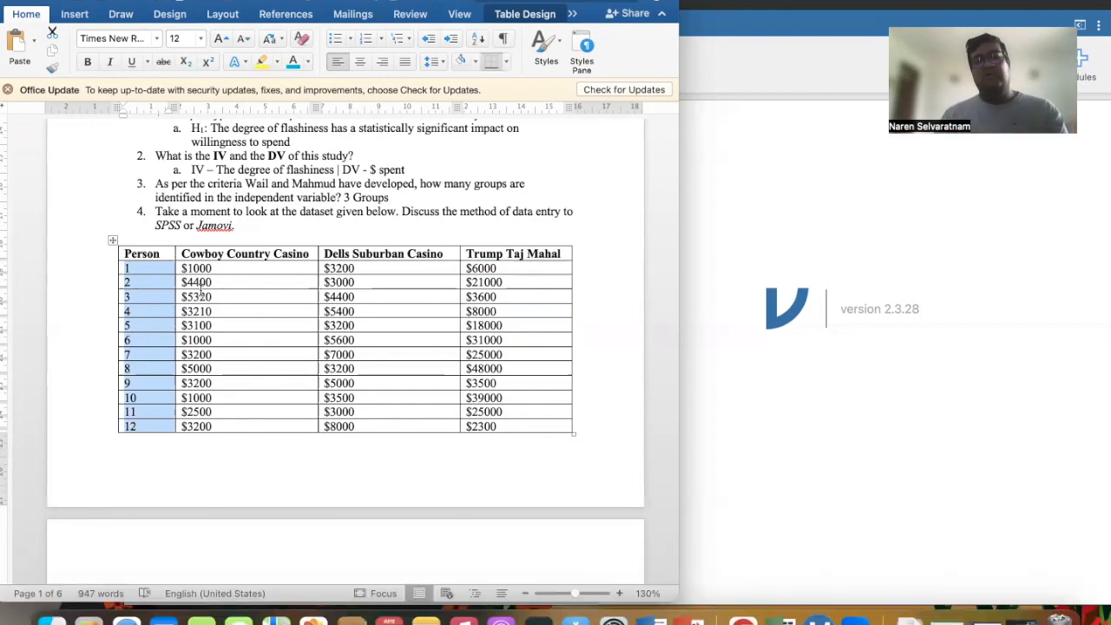
Copy the twelve Cowboy Country Casino values from the Word table and paste them into the Excel sheet as plain text from C2 down.
left_click_drag(200, 269, 198, 428)
key("super+c")
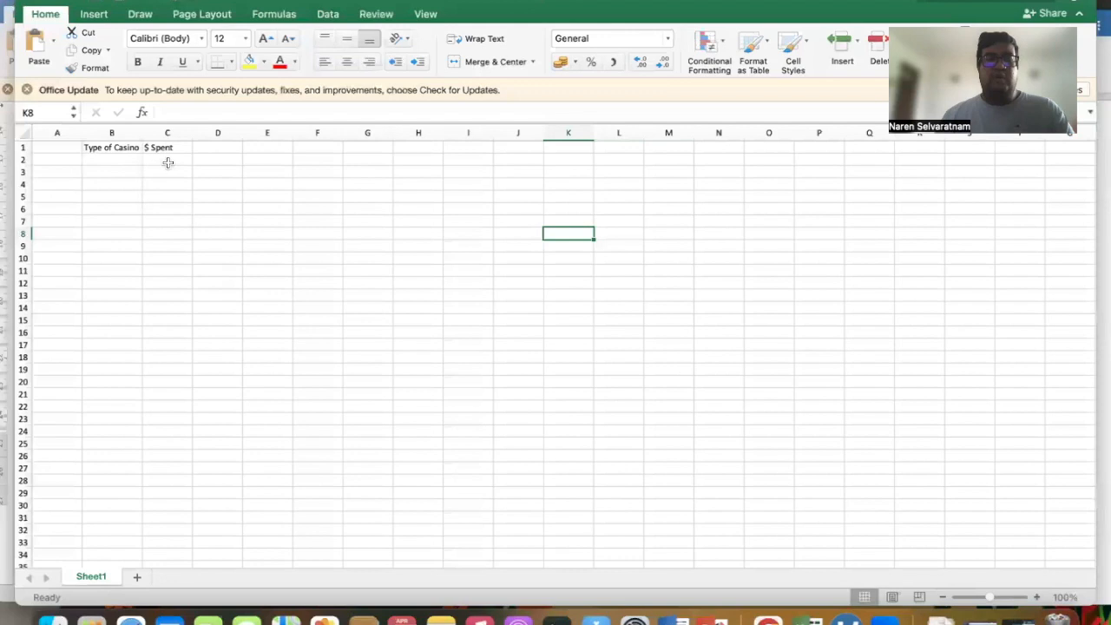
left_click(169, 163)
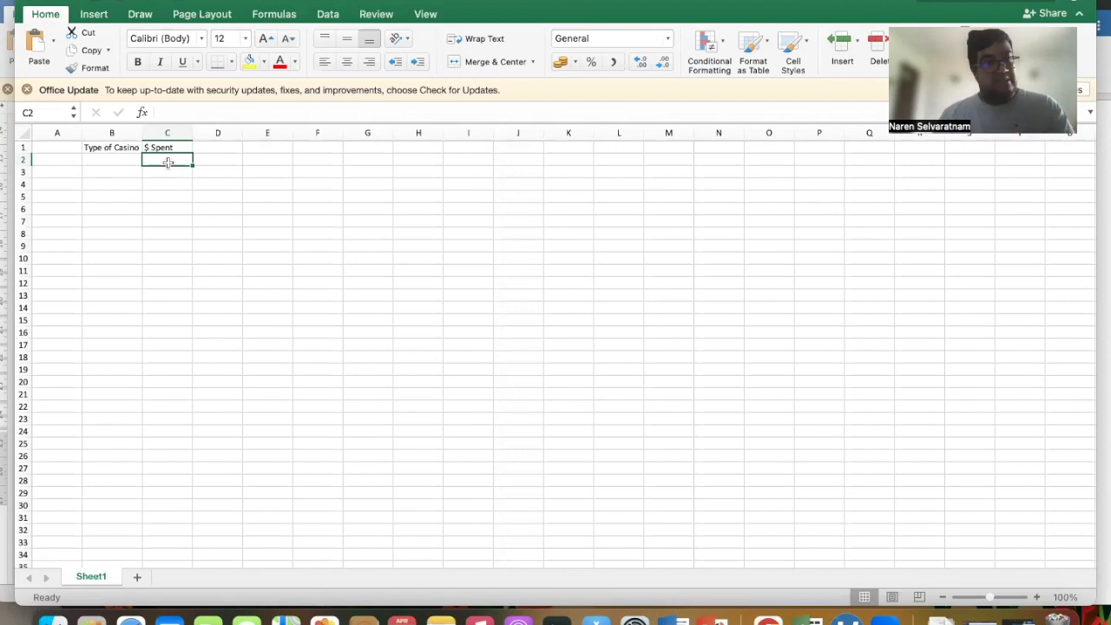
key("super+v")
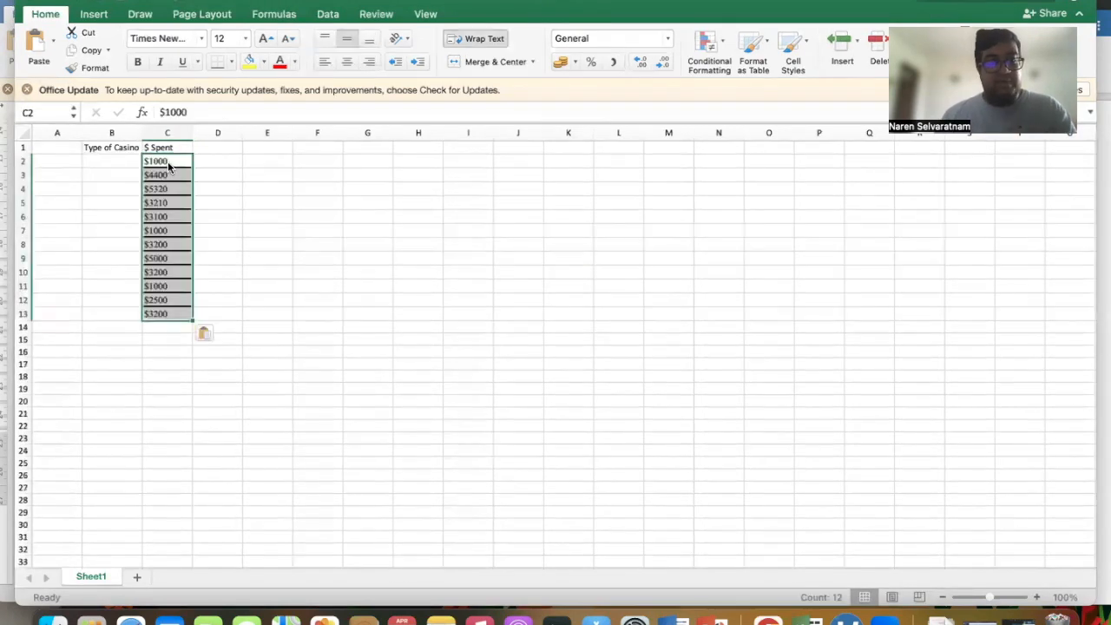
left_click(142, 2)
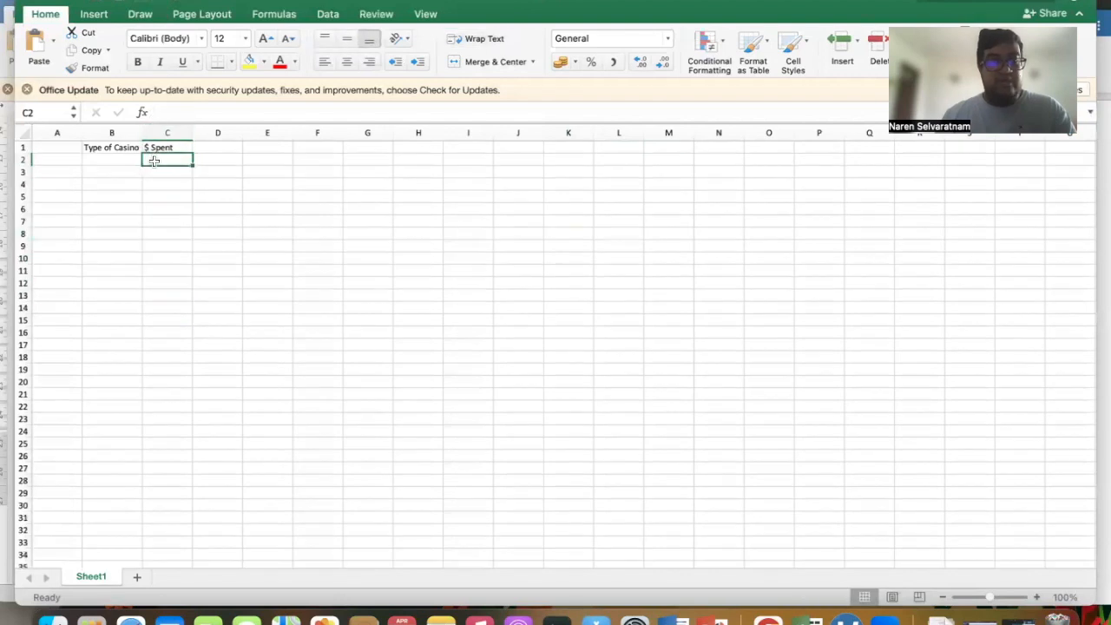
right_click(153, 160)
left_click(186, 222)
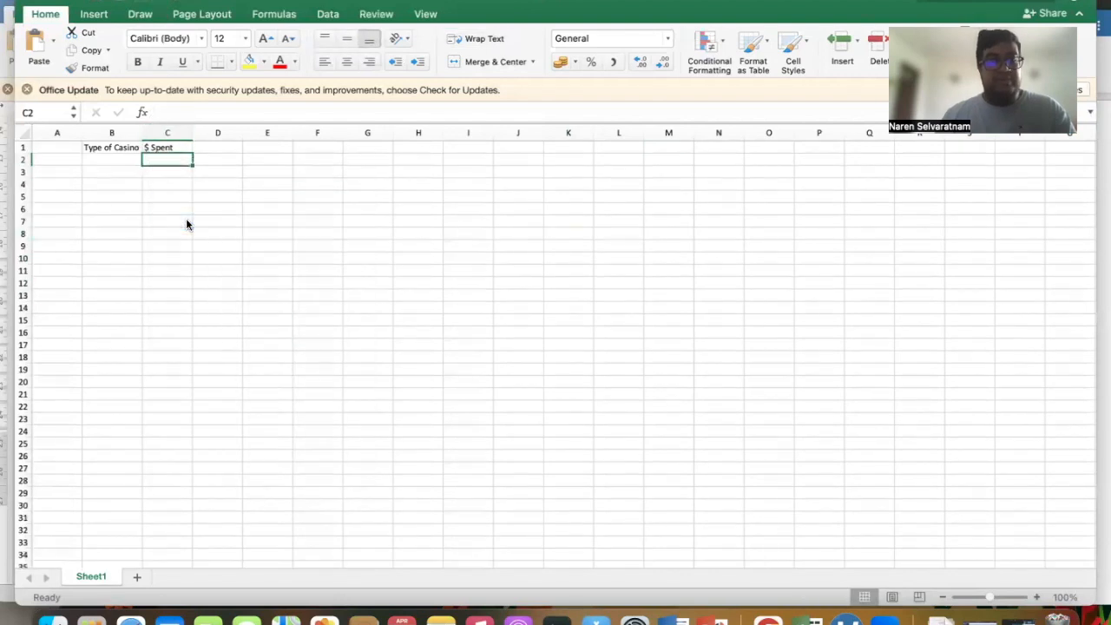
left_click(55, 199)
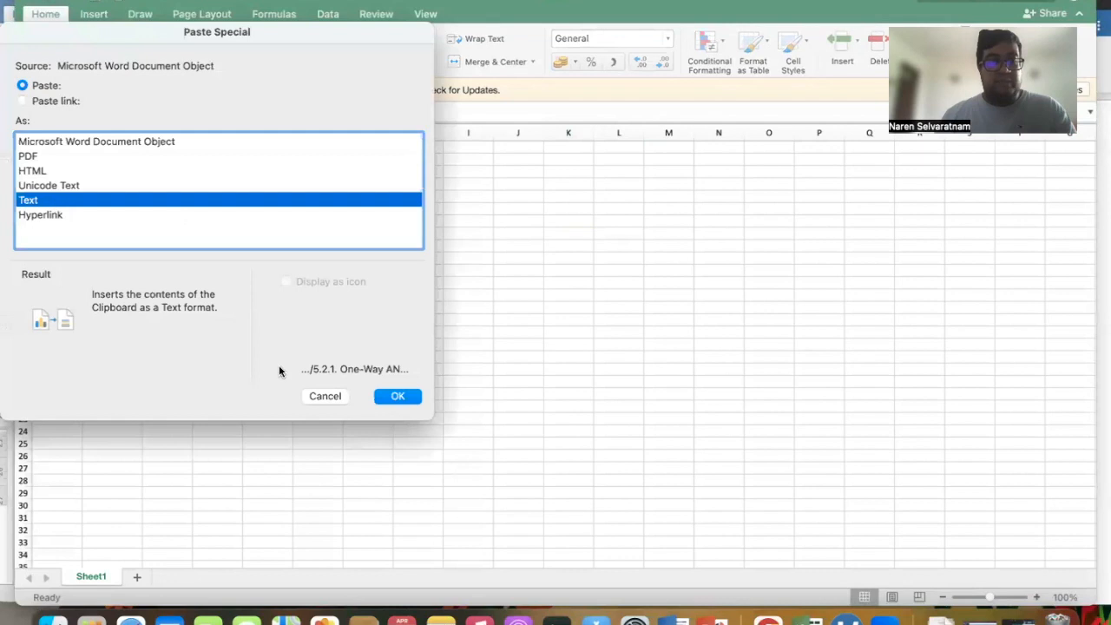
left_click(397, 397)
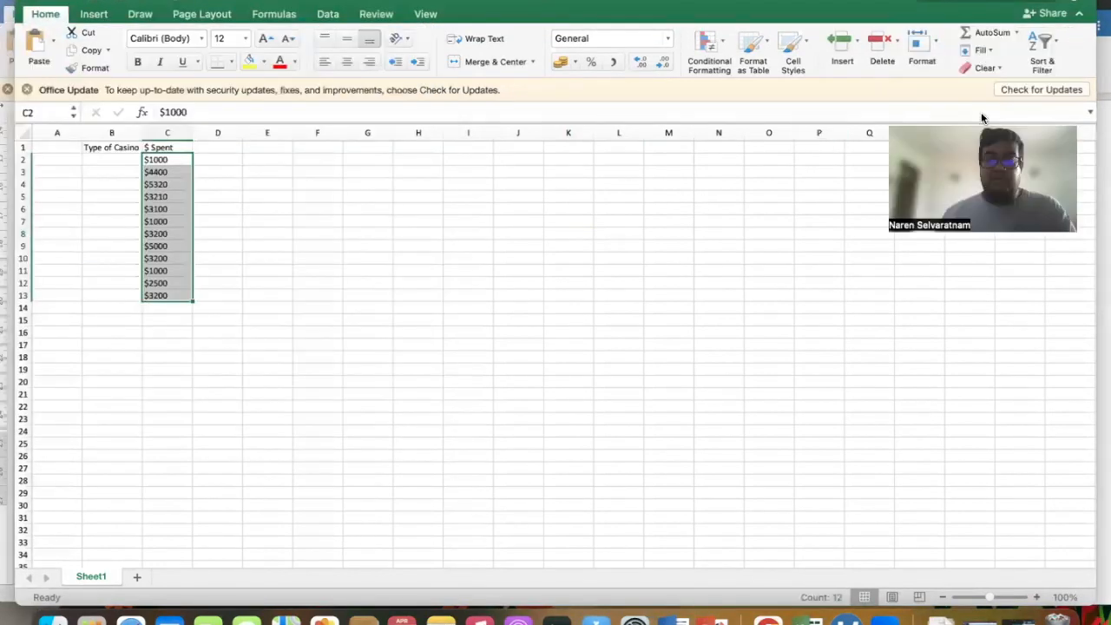
Strip the dollar signs from C2:C13 by replacing every "$" with nothing.
left_click(935, 2)
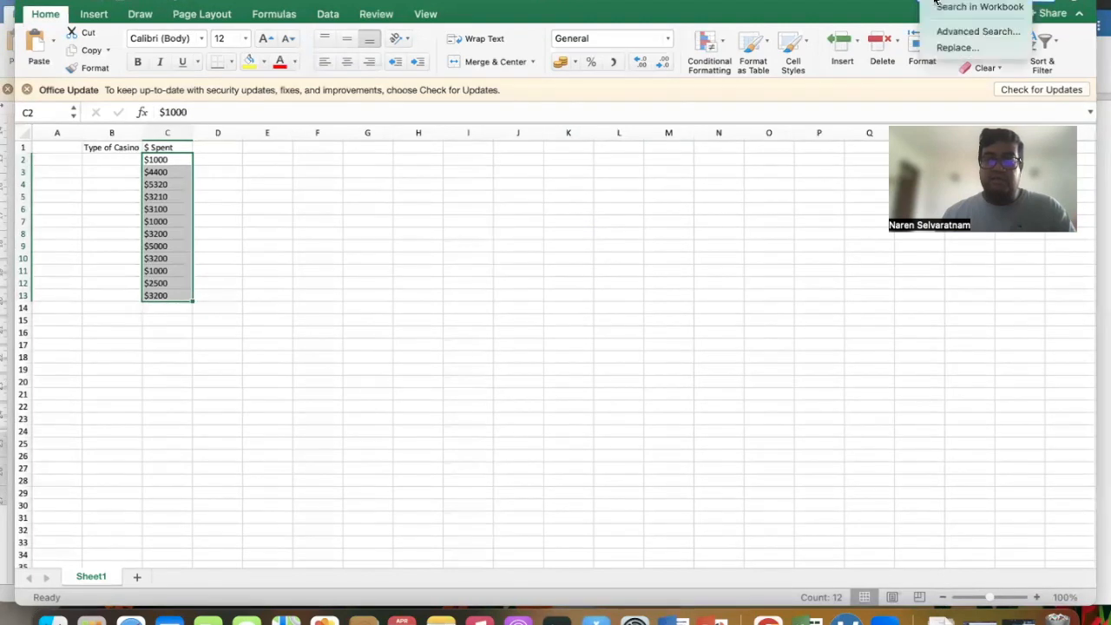
left_click(951, 46)
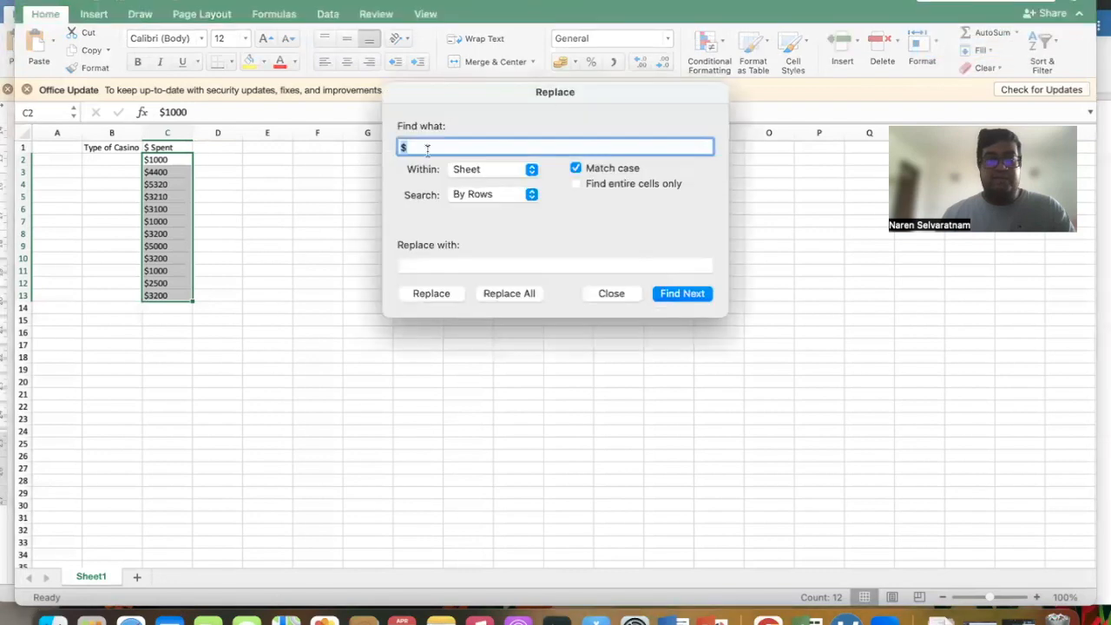
left_click_drag(415, 147, 395, 145)
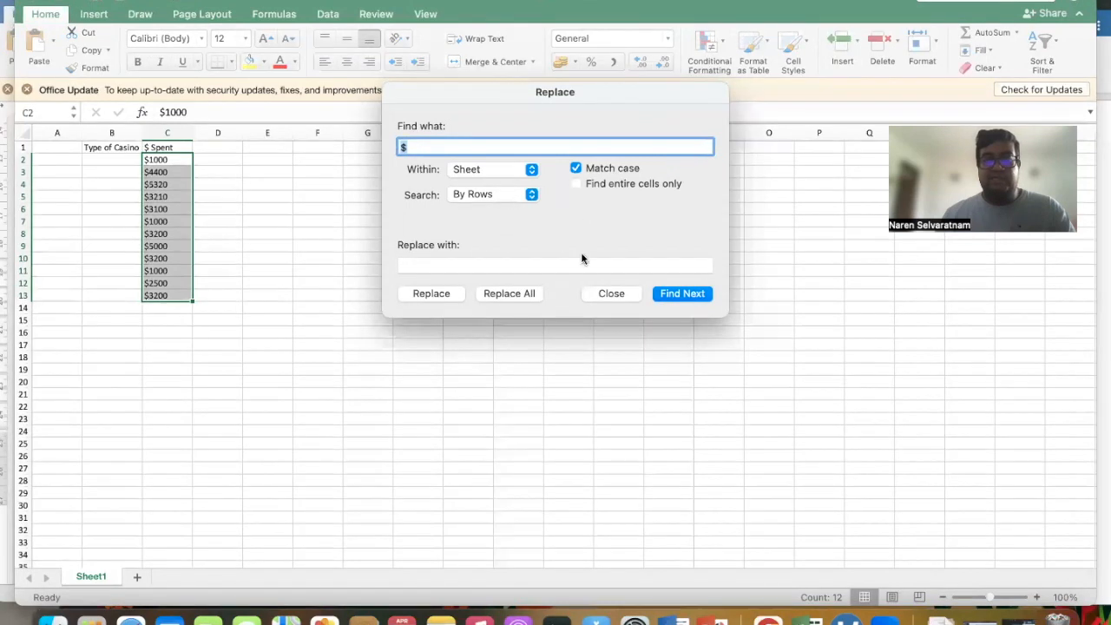
left_click(492, 294)
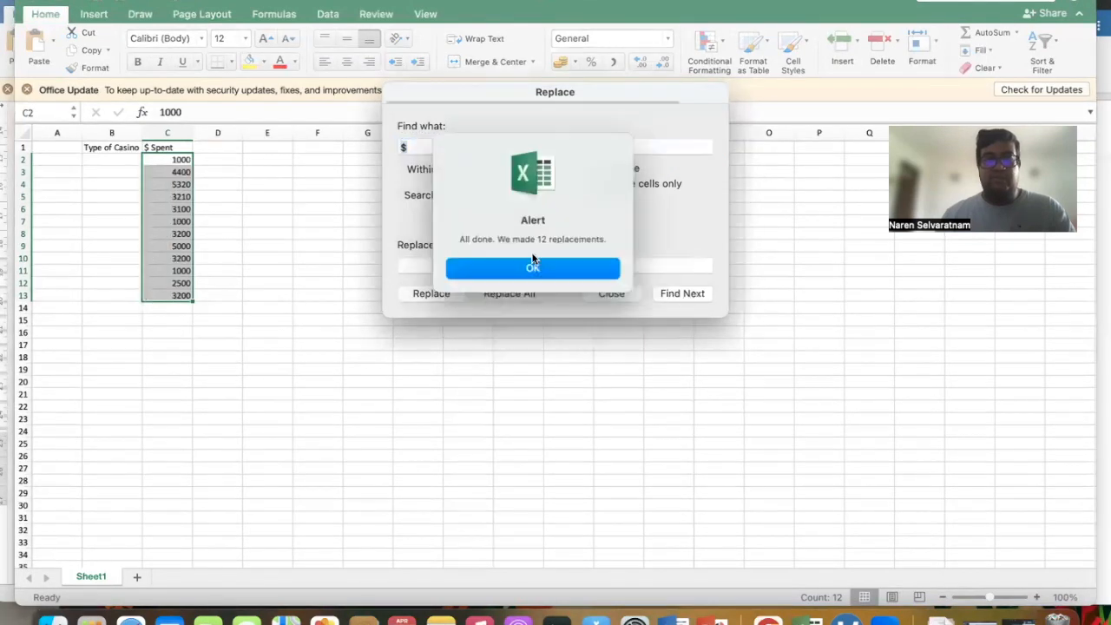
left_click(533, 267)
left_click(611, 293)
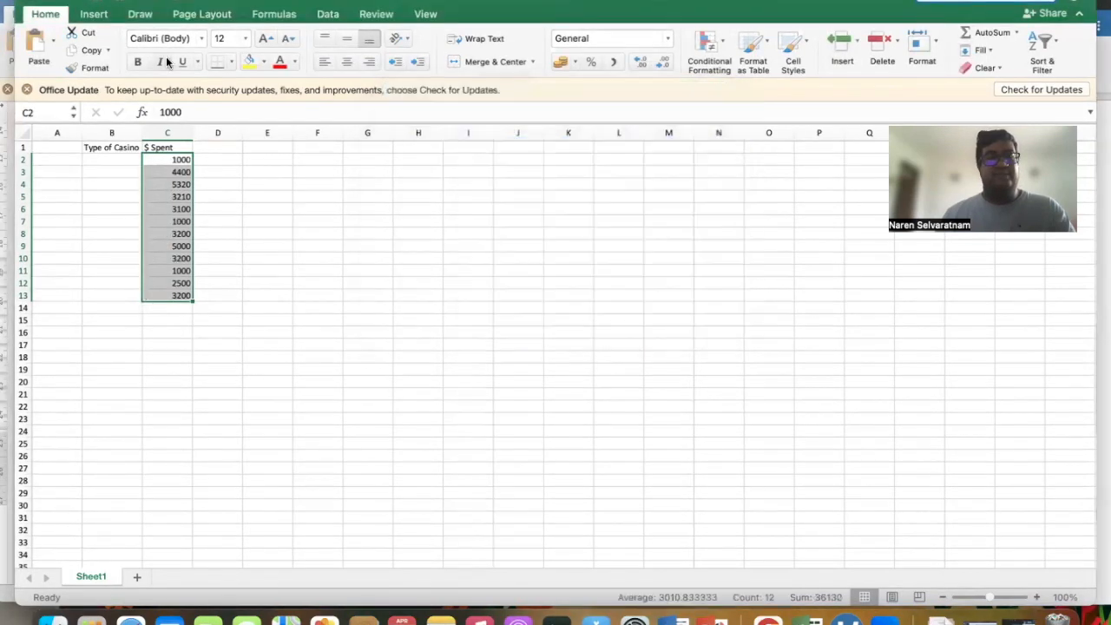
Copy the twelve Dells Suburban Casino values from the table in the Word document and return to the Excel sheet.
left_click(6, 11)
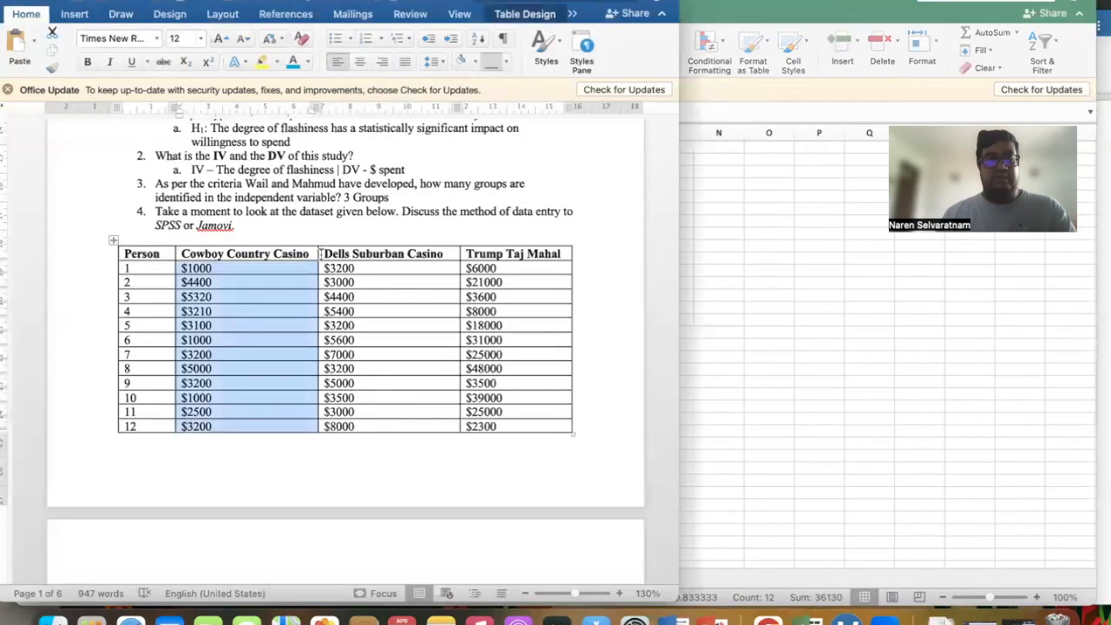
left_click_drag(340, 267, 351, 425)
key("super+c")
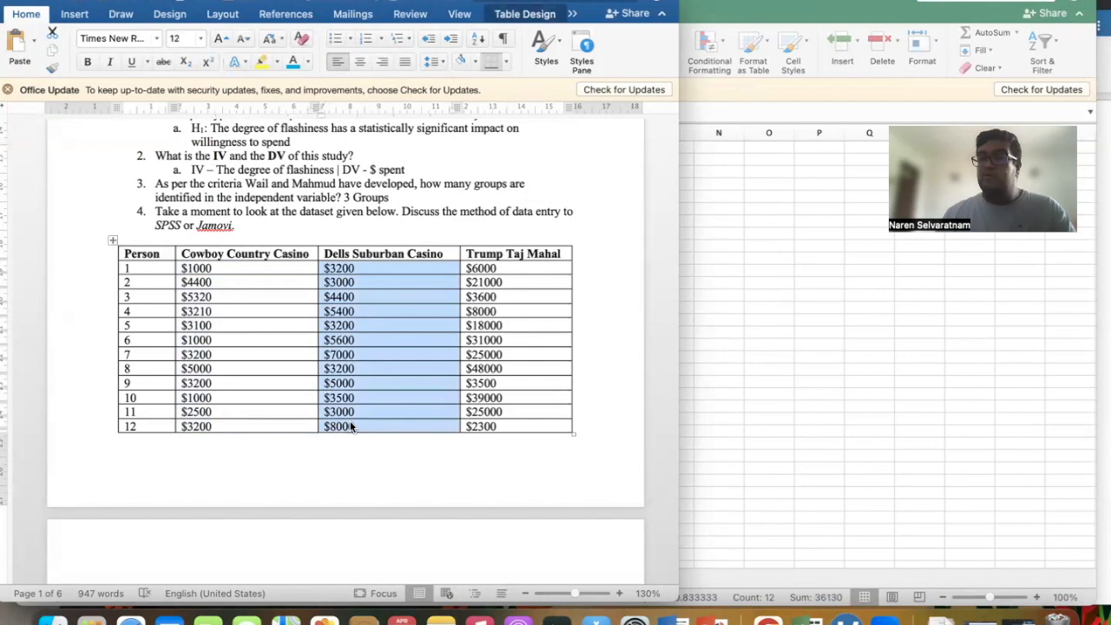
left_click(706, 383)
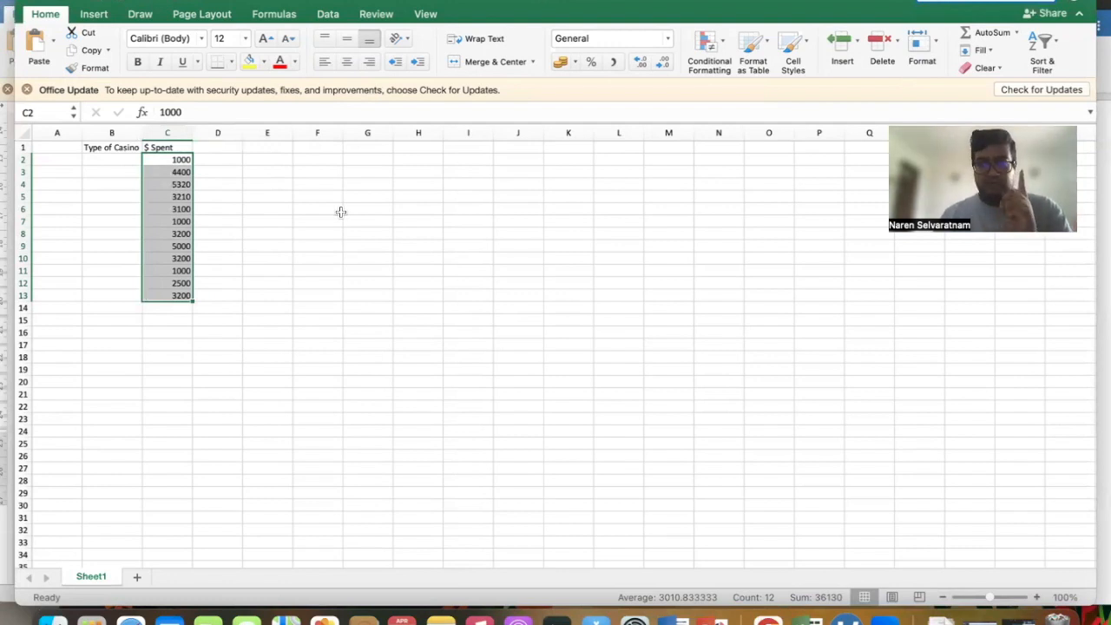
Enter casino code 1 in each Type of Casino cell from B2 to B13.
left_click(100, 159)
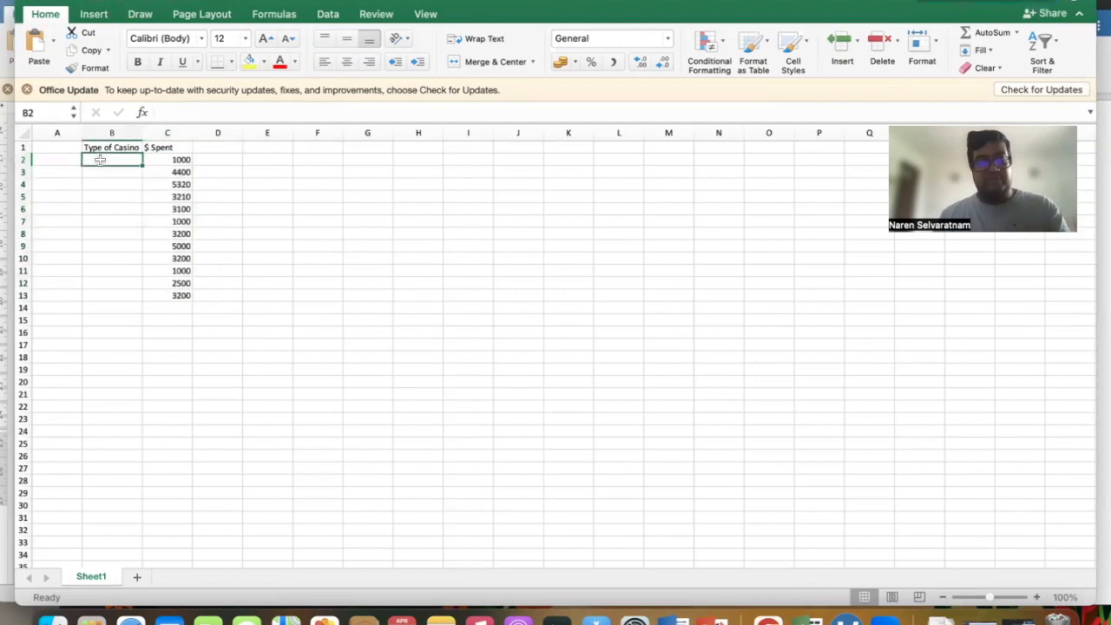
type("1")
key("Return")
type("1")
key("Return")
type("1")
key("Return")
type("1")
key("Return")
type("1")
key("Return")
type("1")
key("Return")
type("1")
key("Return")
type("1")
key("Return")
type("1")
key("Return")
type("1")
key("Return")
type("1")
key("Return")
type("1")
key("Return")
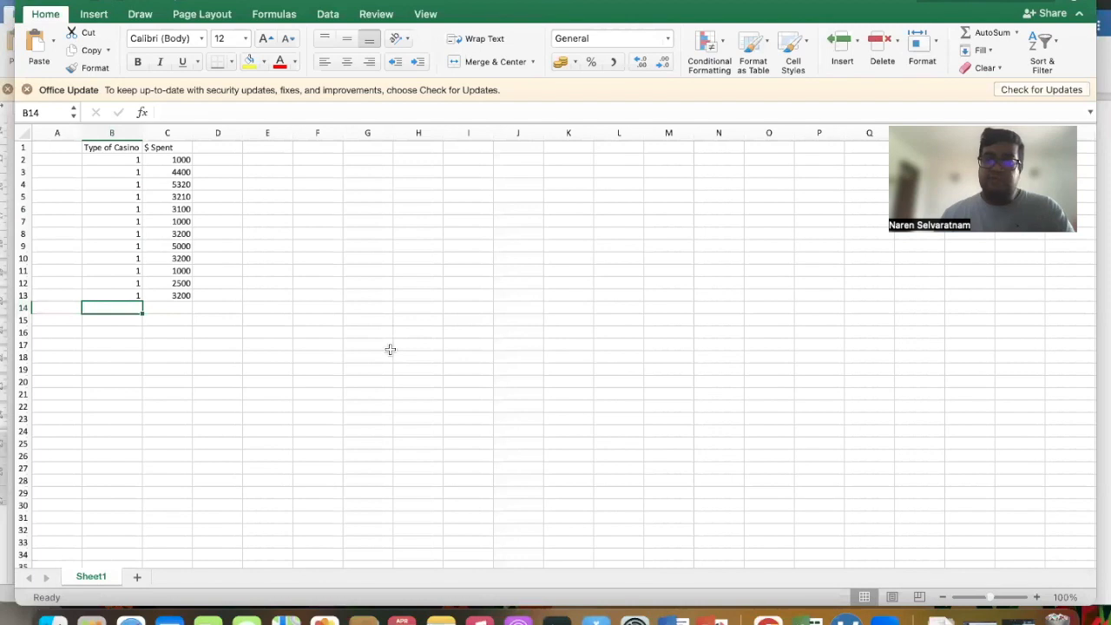
Paste the copied Dells Suburban Casino values as plain text into the $ Spent column starting at C14.
scroll(389, 349, "down", 2)
scroll(391, 350, "up", 2)
left_click(168, 308)
right_click(169, 308)
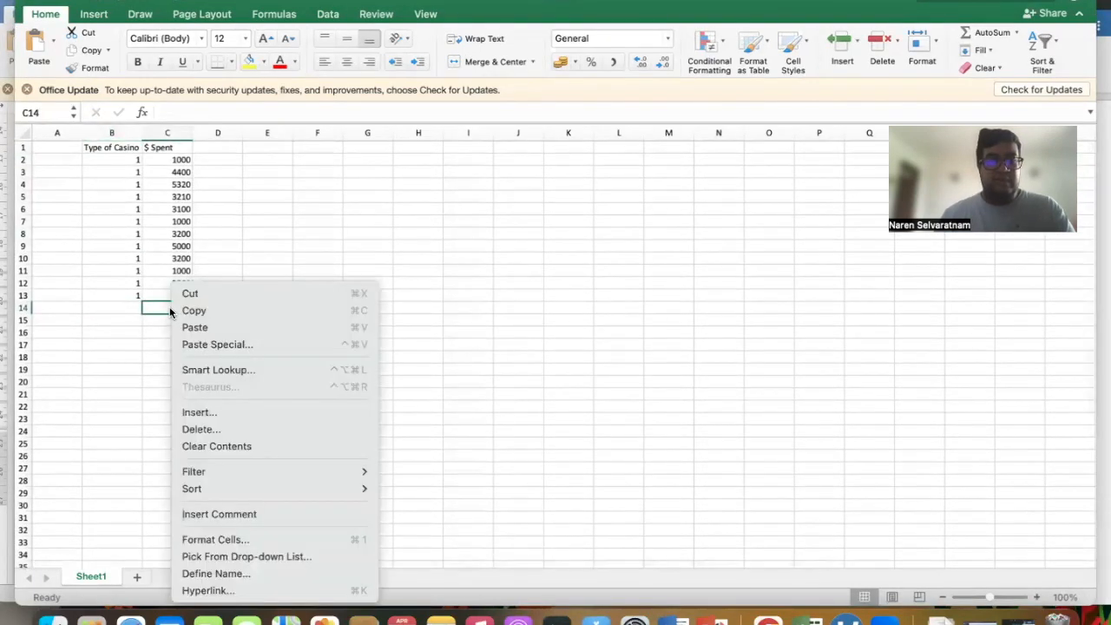
left_click(214, 345)
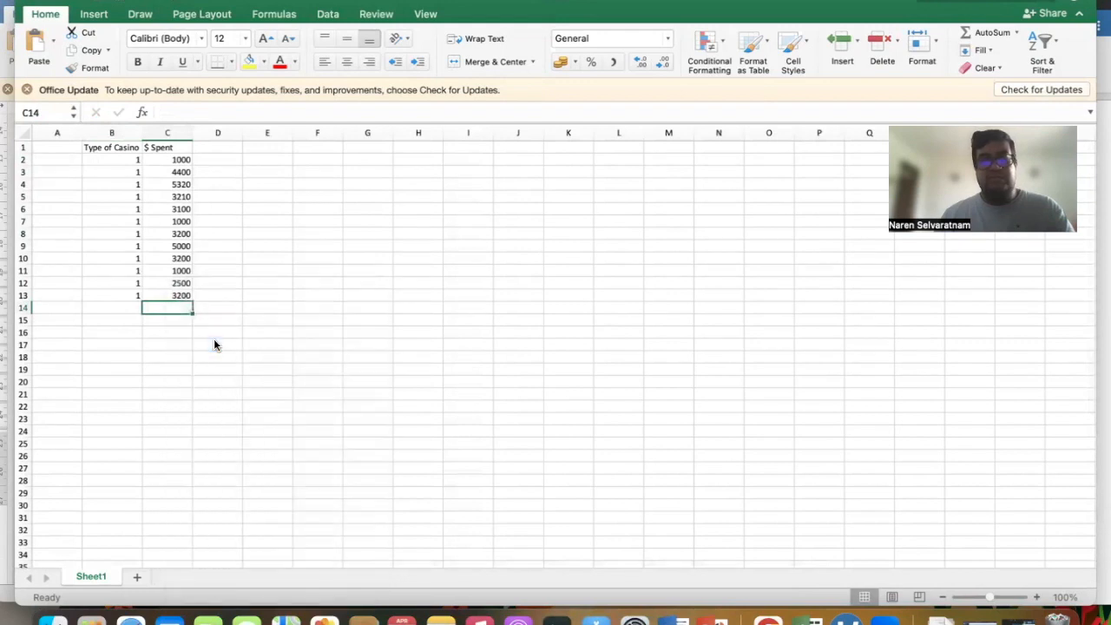
left_click(40, 320)
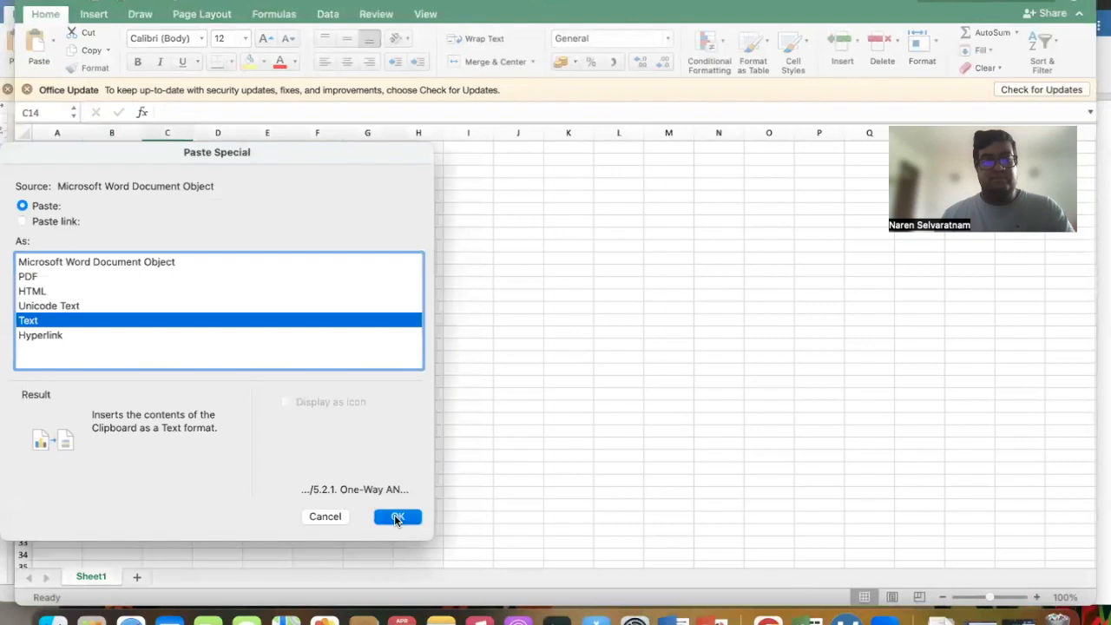
left_click(396, 516)
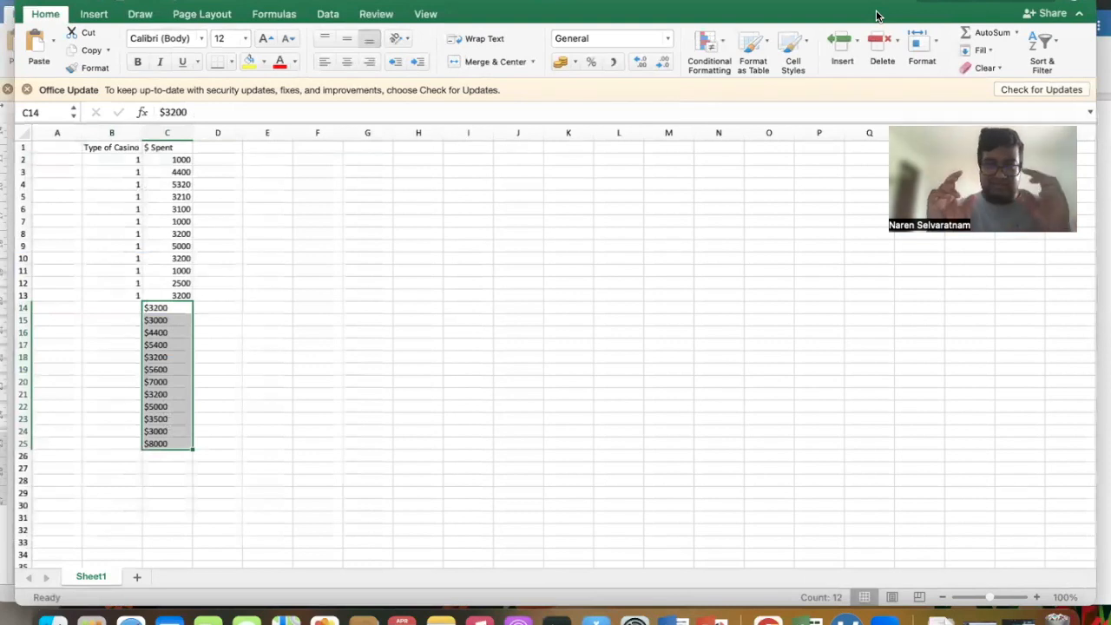
Replace every "$" with nothing in the newly pasted values in C14:C25.
left_click(938, 7)
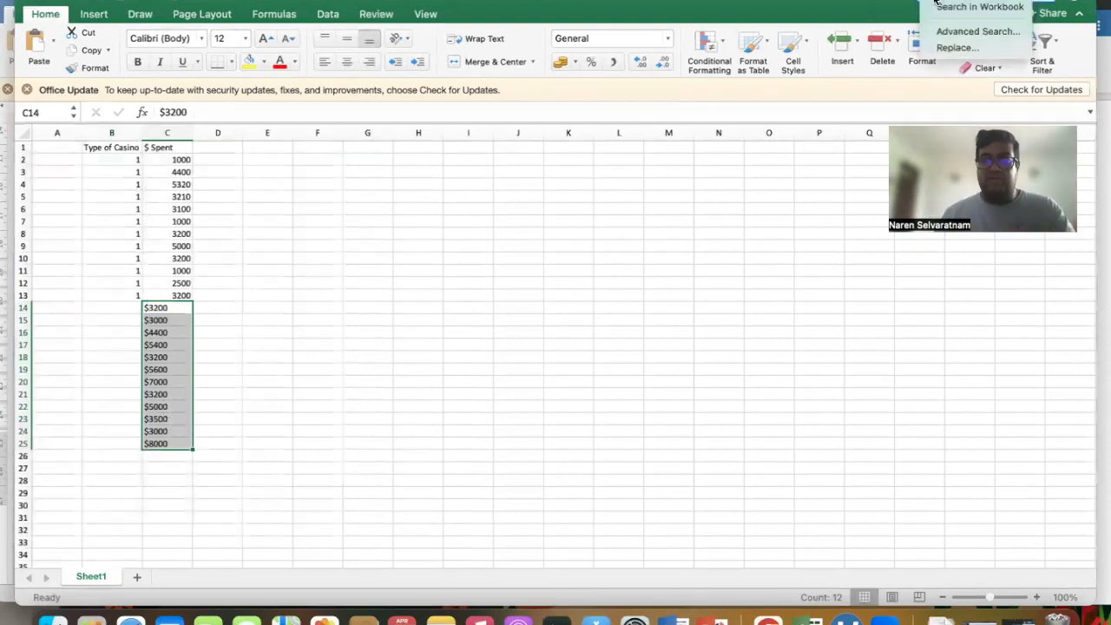
left_click(955, 47)
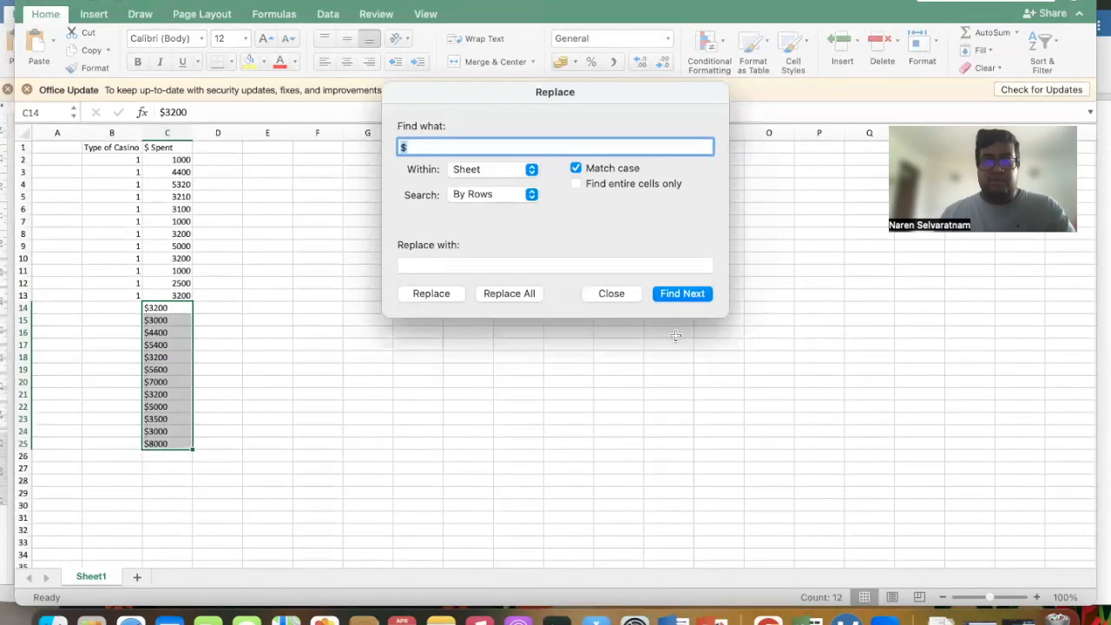
left_click(501, 295)
left_click(583, 268)
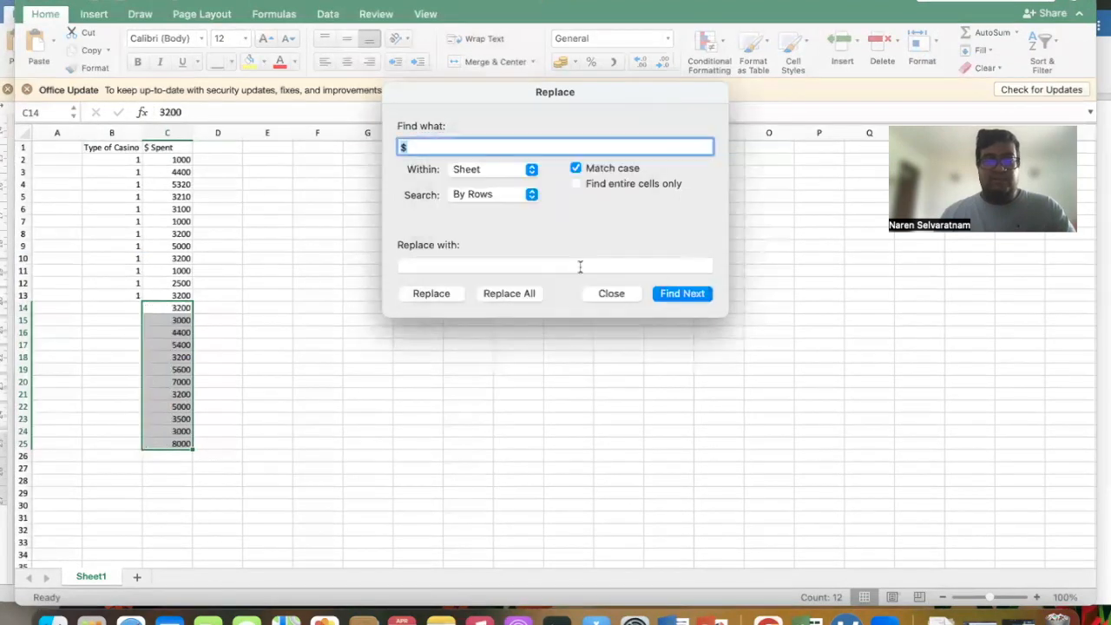
left_click(612, 293)
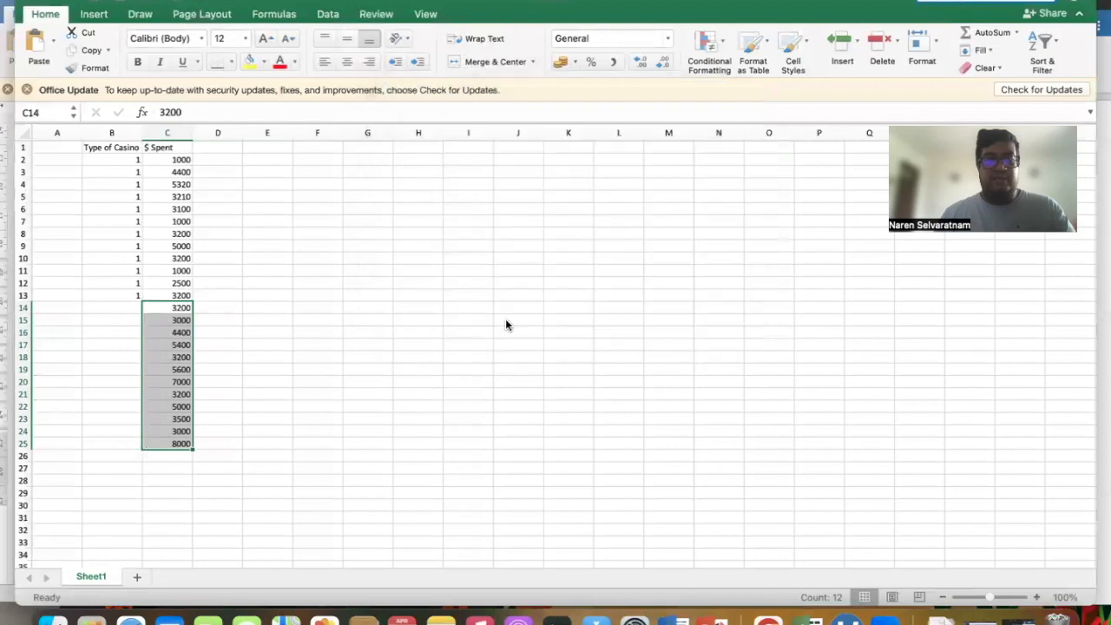
Enter casino code 2 in each Type of Casino cell from B14 to B25.
left_click(123, 310)
type("2")
key("Return")
type("2")
key("Return")
type("2")
key("Return")
type("2")
key("Return")
type("2 2 2 2 2 2")
key("Return")
type("2")
key("Return")
type("2")
key("Return")
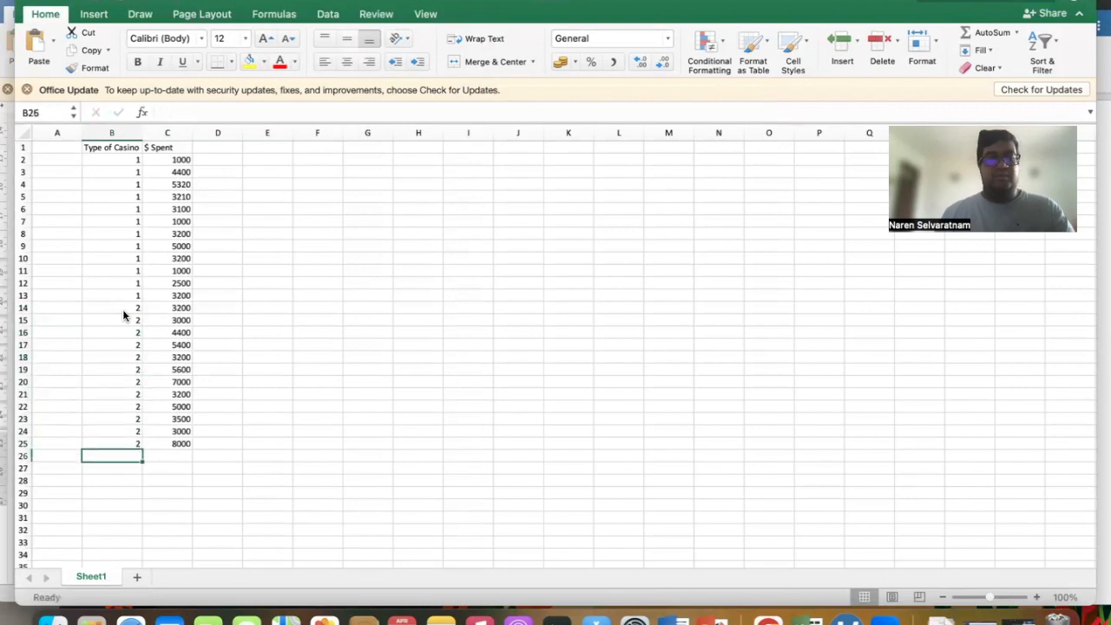
Copy the twelve Trump Taj Mahal values from the Word table and paste them into the Excel sheet as plain text from C26 down.
left_click(7, 83)
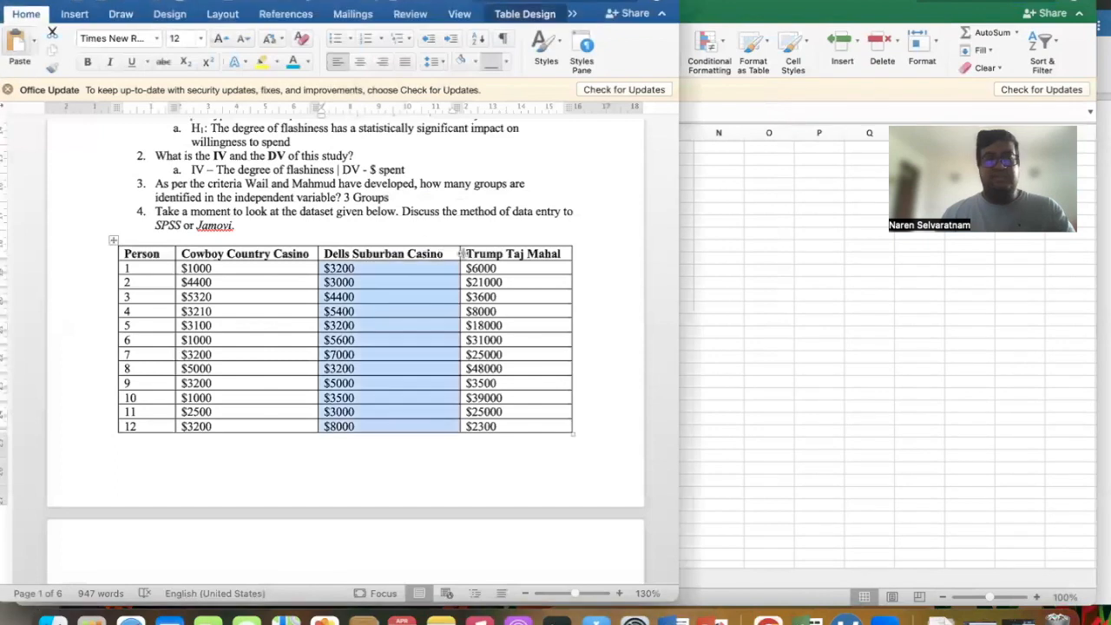
left_click_drag(488, 269, 491, 425)
key("super+c")
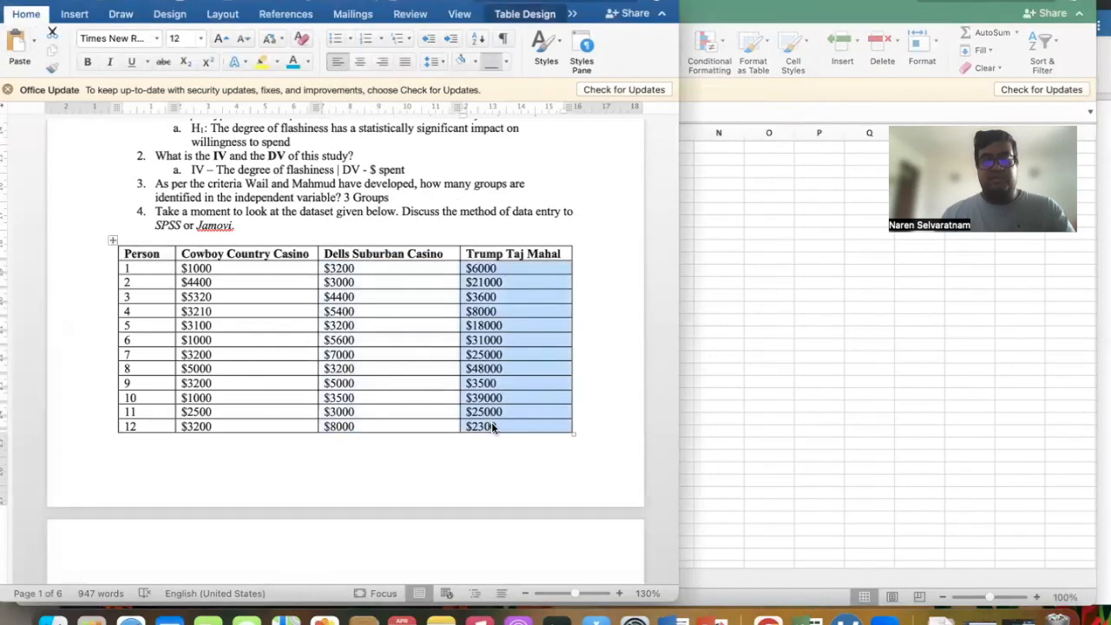
left_click(698, 406)
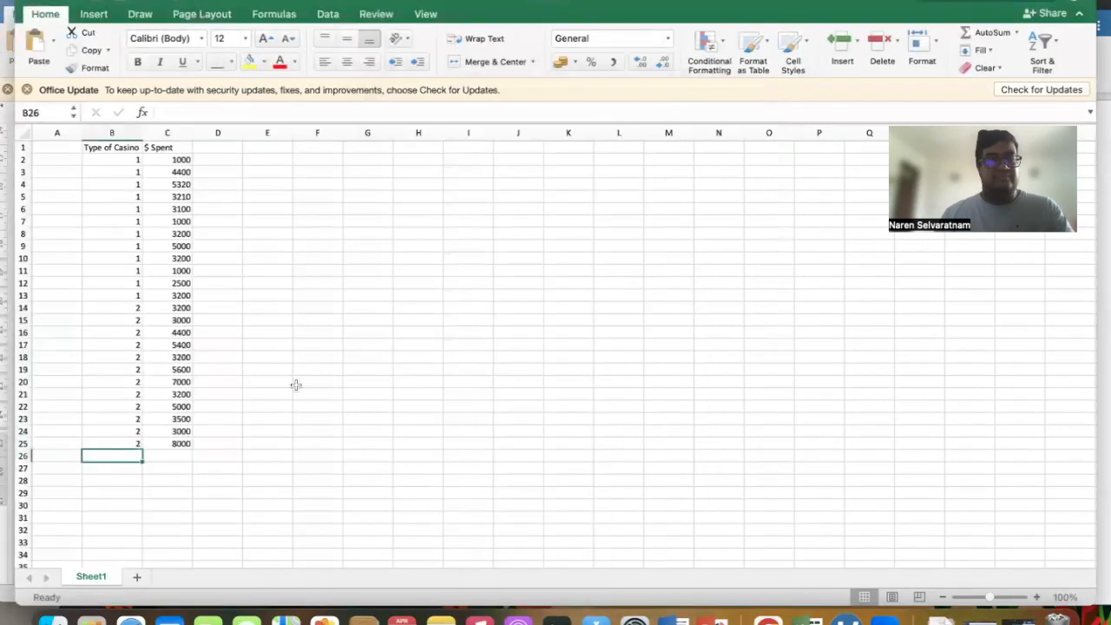
scroll(295, 385, "down", 4)
right_click(176, 300)
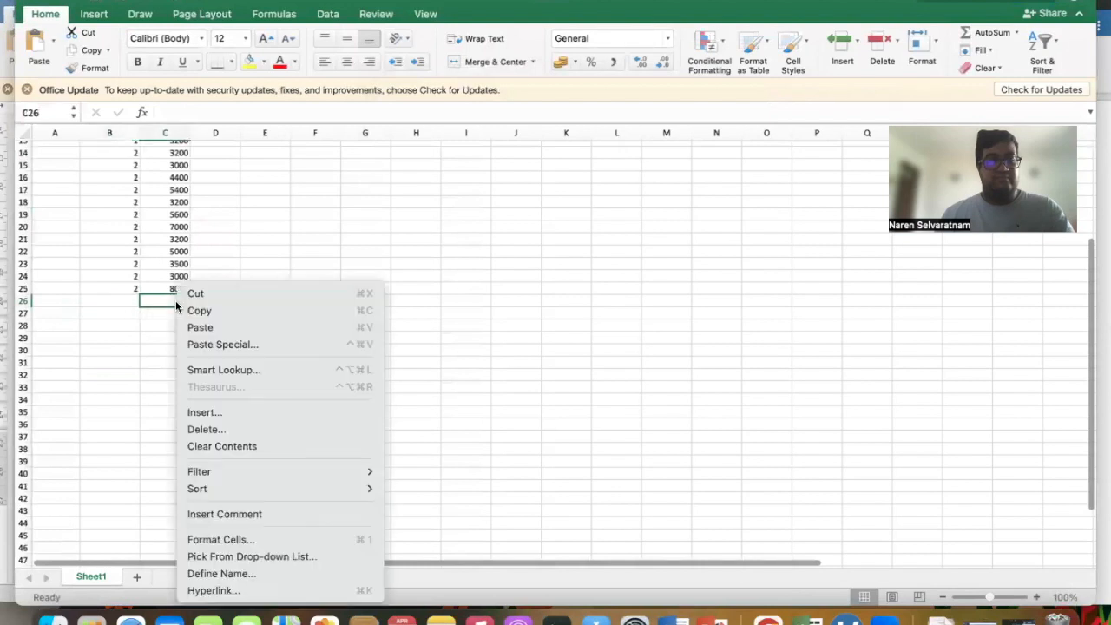
left_click(221, 347)
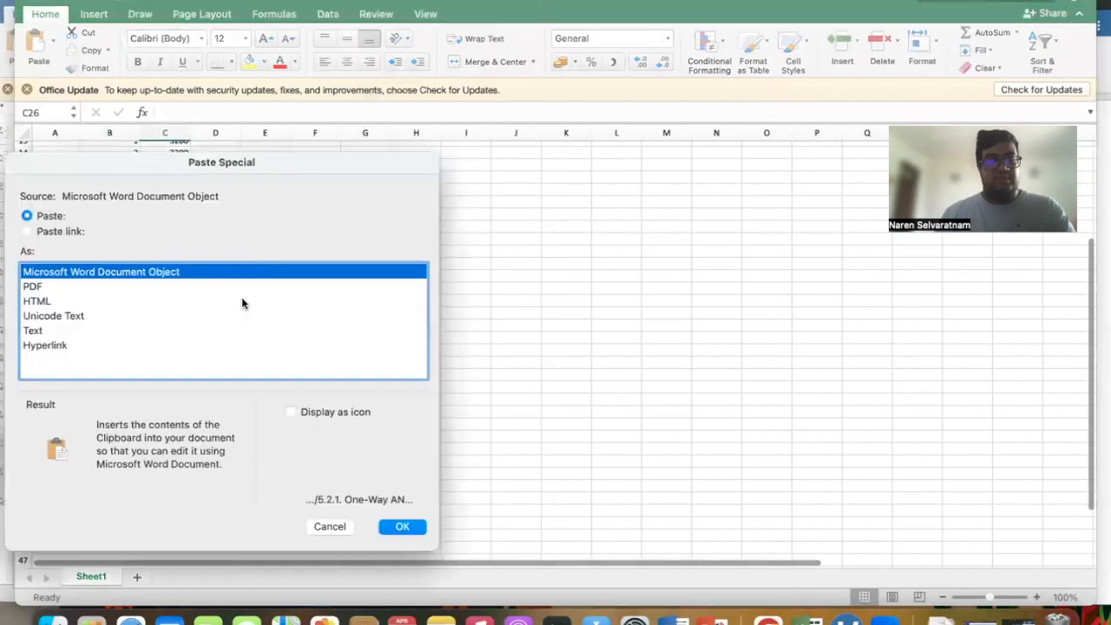
left_click(49, 331)
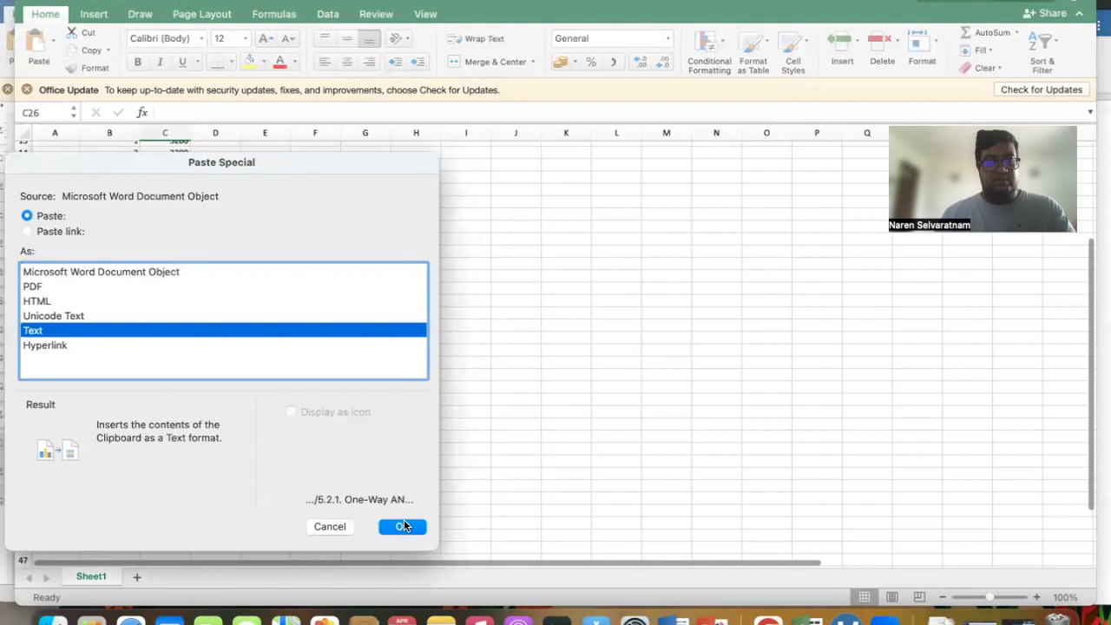
left_click(403, 523)
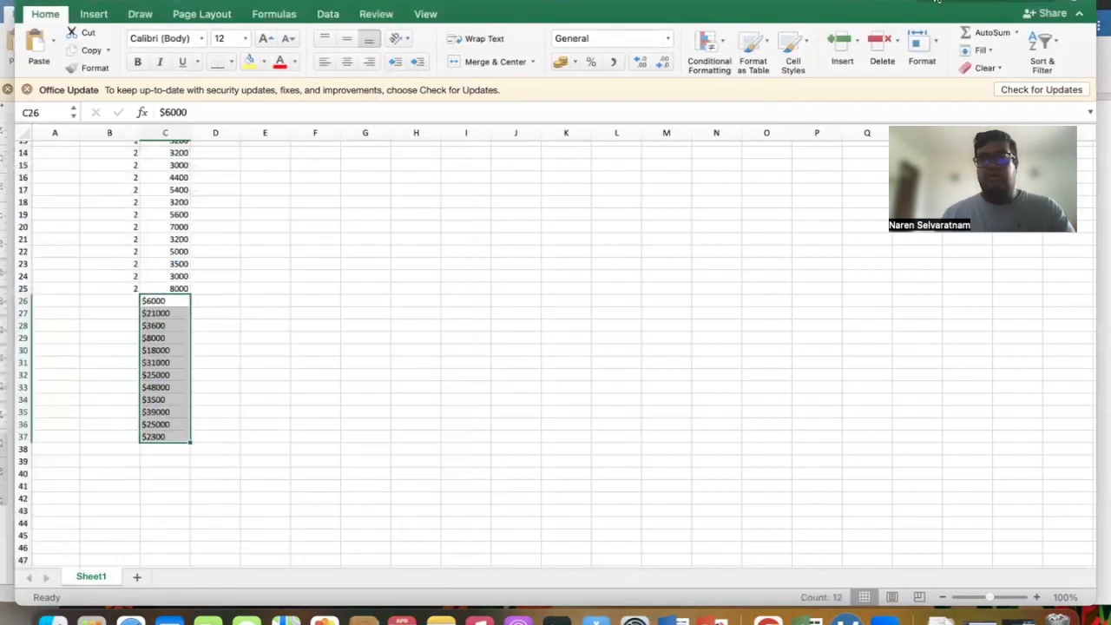
Remove the dollar signs from the values in C26:C37 by replacing all "$" with nothing.
left_click(936, 1)
left_click(949, 47)
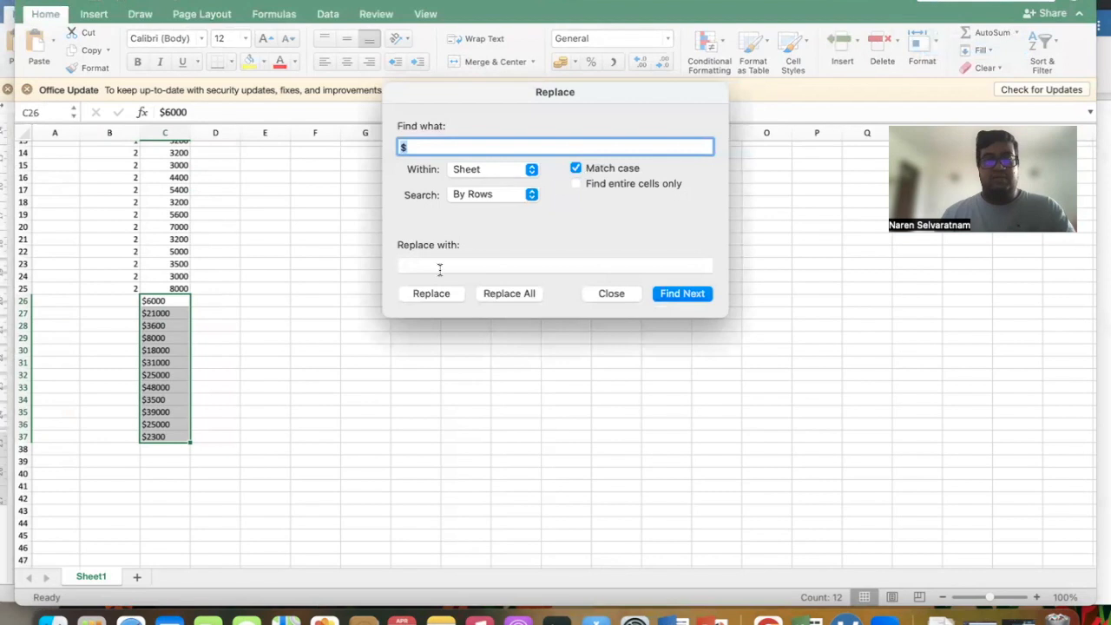
left_click(507, 293)
left_click(589, 264)
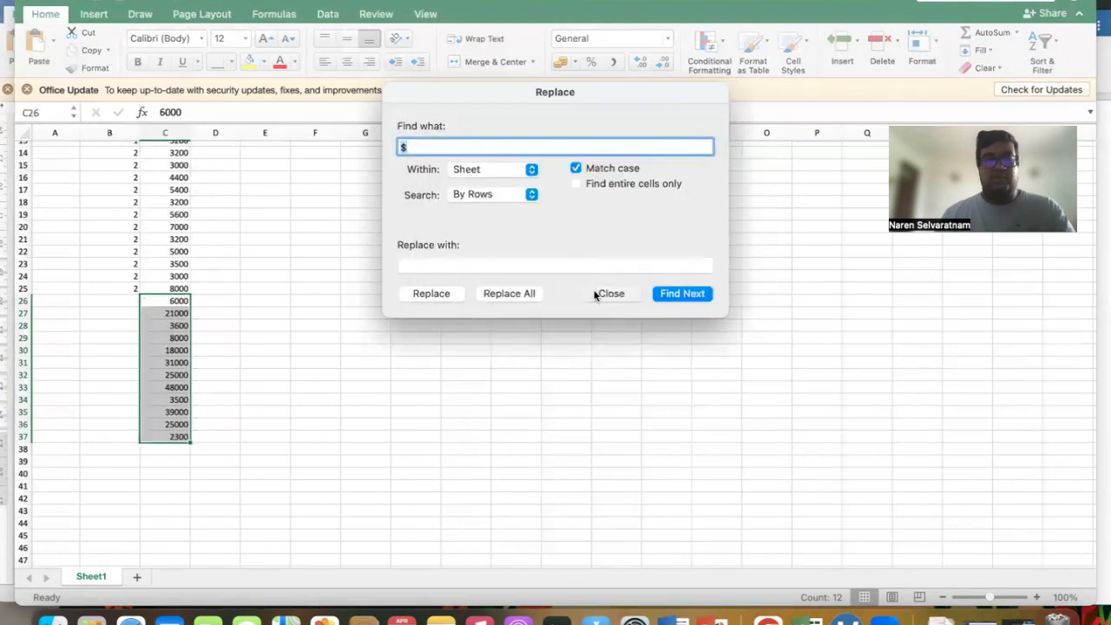
Enter casino code 3 in each Type of Casino cell from B26 to B37.
left_click(600, 292)
left_click(129, 303)
type("3")
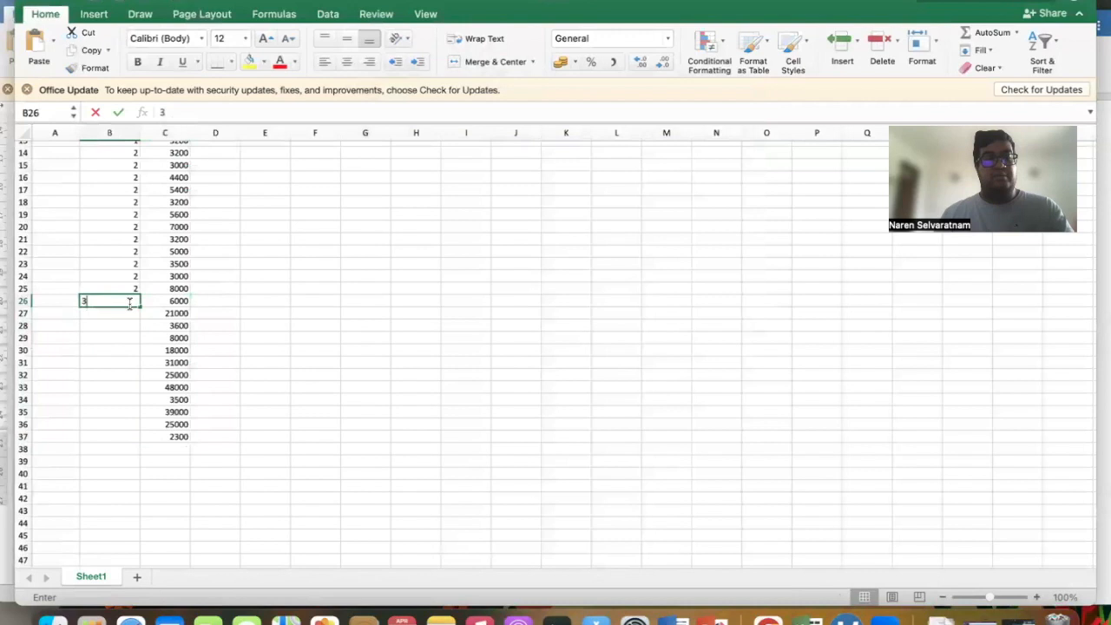
key("Return")
type("3")
key("Return")
type("3")
key("Return")
type("3")
key("Return")
type("3")
key("Return")
type("3")
key("Return")
type("3 3 3 3")
key("Return")
type("3")
key("Return")
type("3")
key("Return")
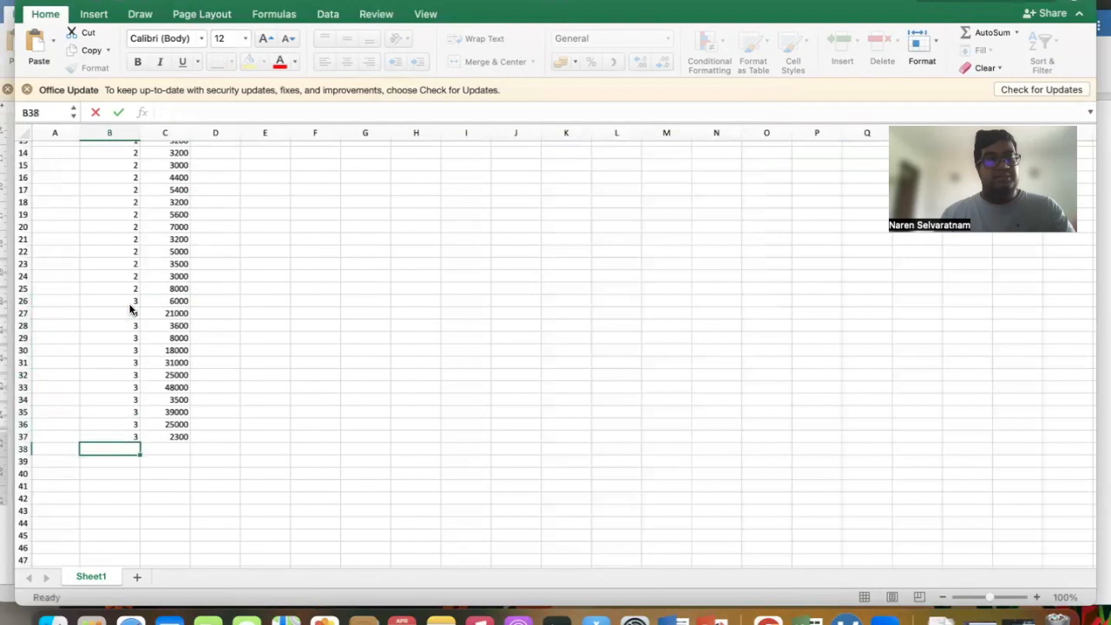
scroll(508, 331, "up", 5)
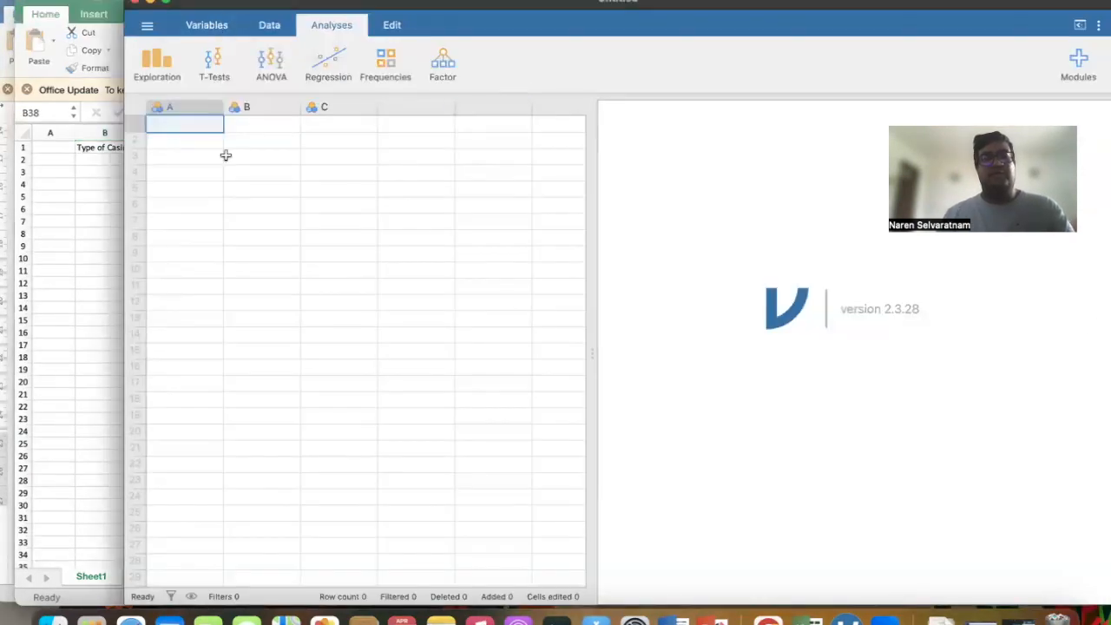
Copy the casino codes in B2:B37 from the Excel sheet and paste them into column A of the jamovi data sheet from row 1.
left_click(269, 26)
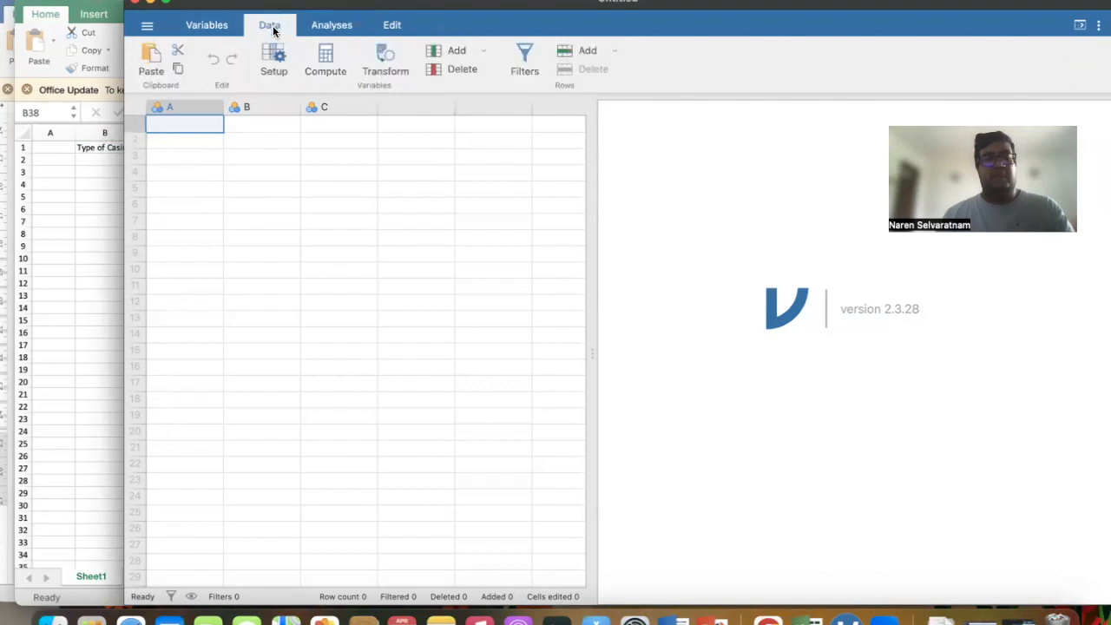
left_click(62, 186)
left_click(116, 162)
key("super+shift+Down")
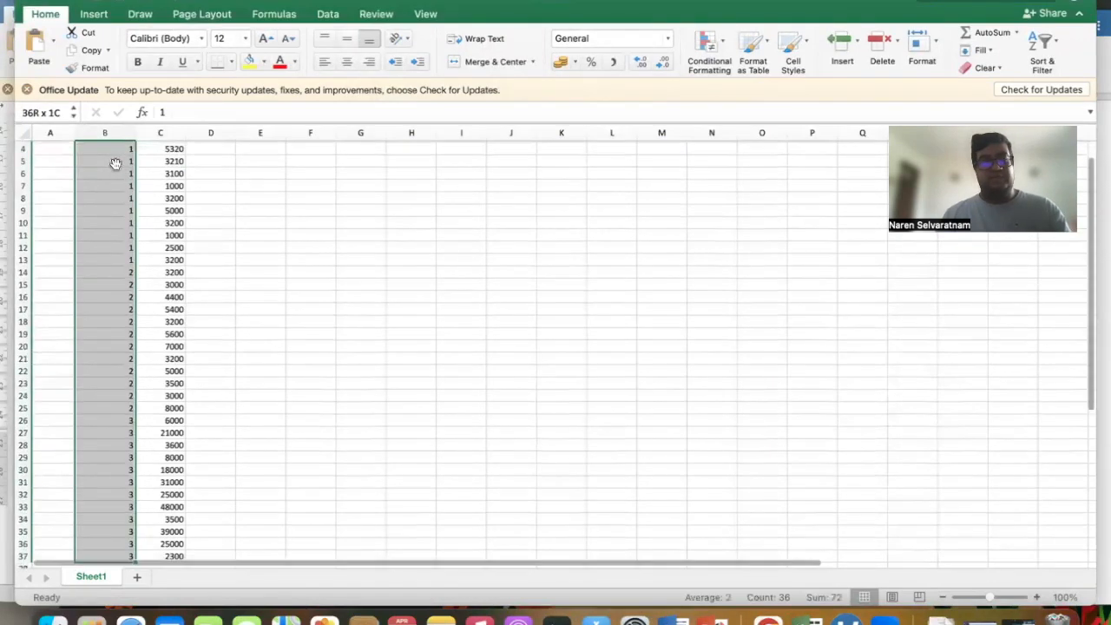
key("super+c")
scroll(140, 164, "up", 1)
scroll(436, 295, "down", 5)
scroll(436, 295, "up", 3)
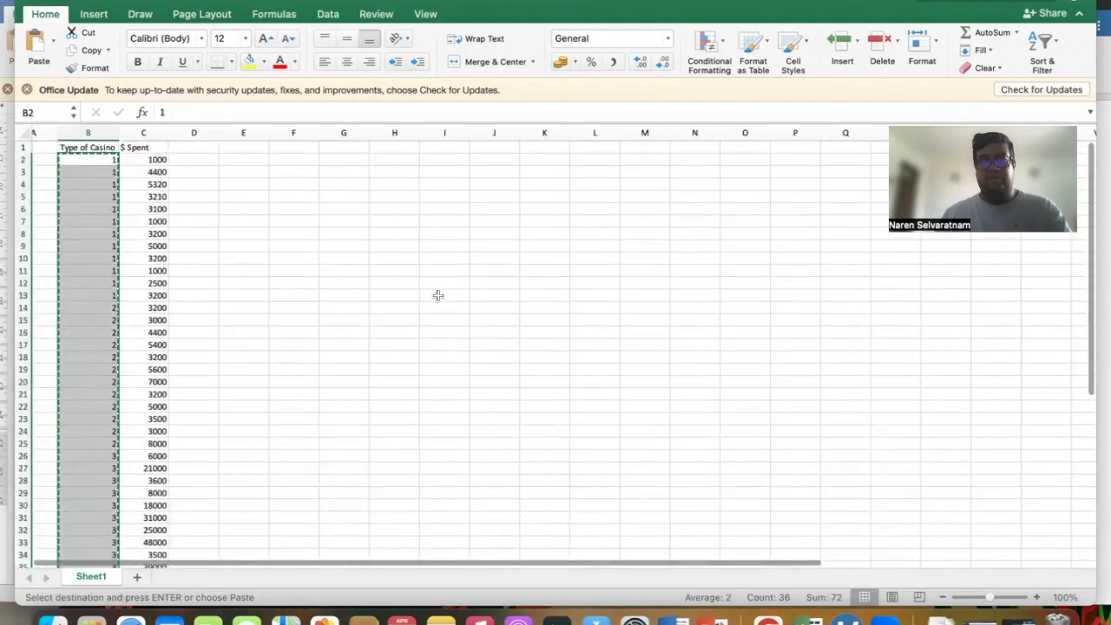
key("super+Tab")
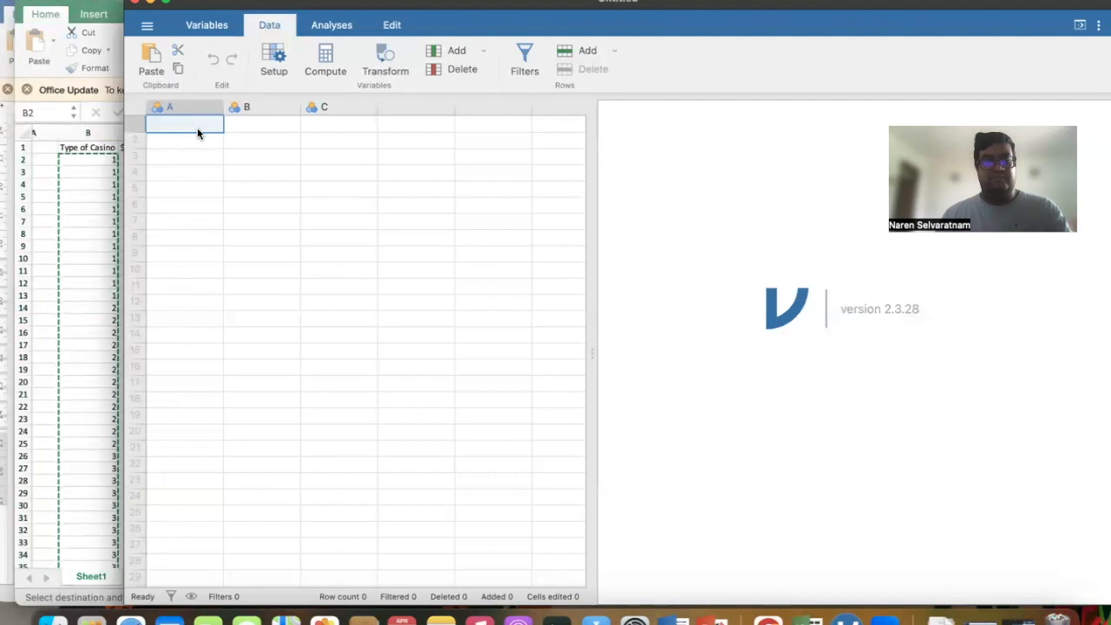
key("super+v")
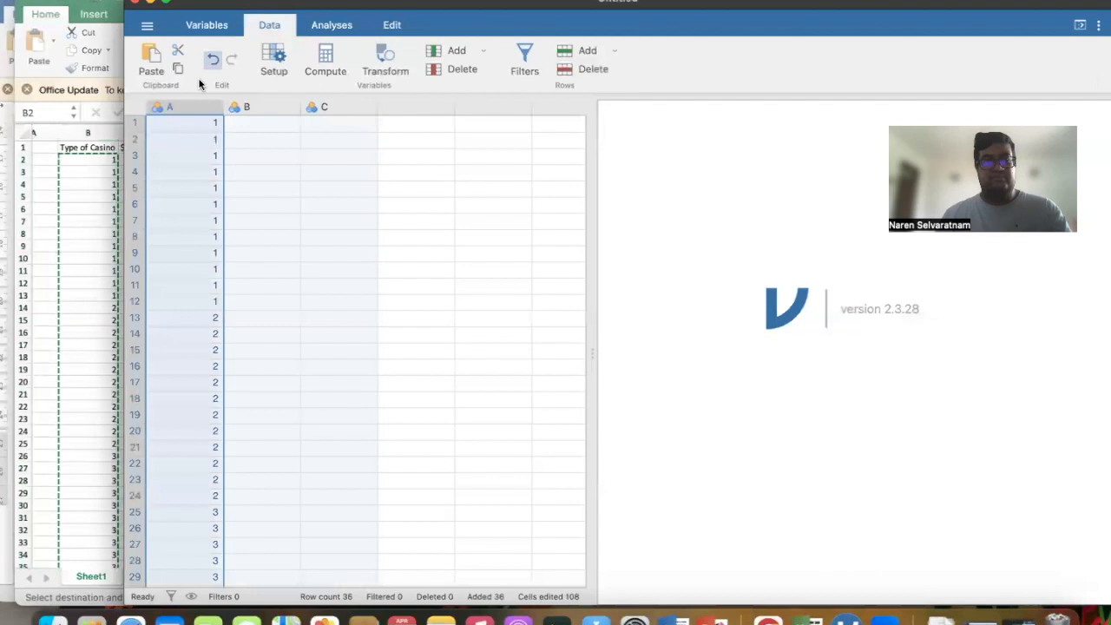
left_click(338, 251)
scroll(338, 245, "down", 5)
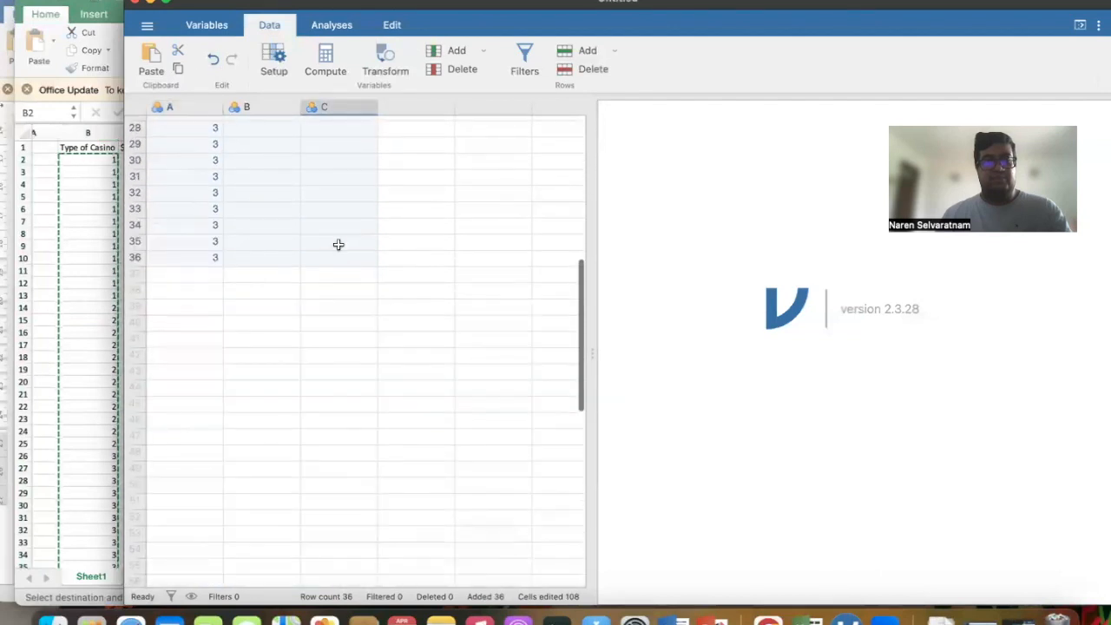
scroll(338, 245, "up", 5)
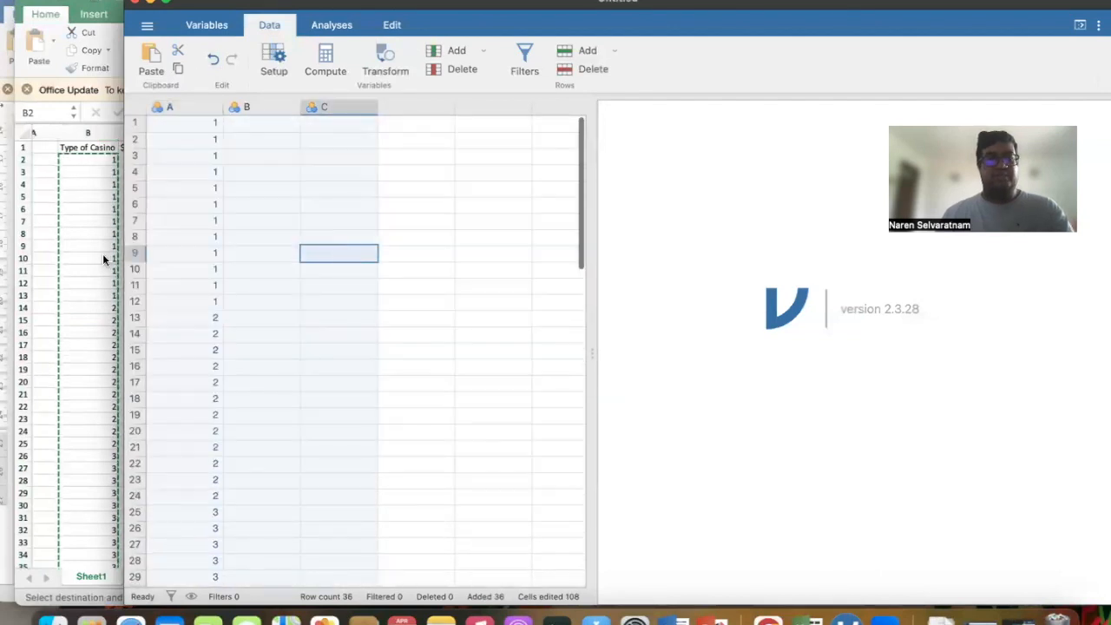
Copy the $ Spent values in C2:C37 from Excel and paste them into jamovi column B from row 1.
left_click(47, 251)
left_click(143, 159)
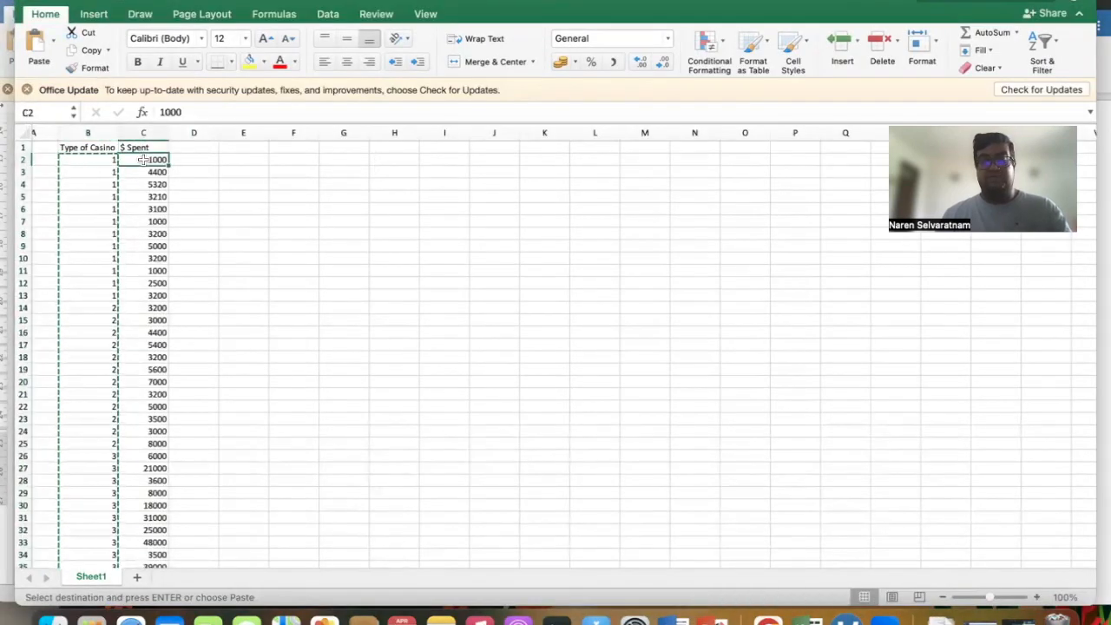
key("ctrl+shift+Down")
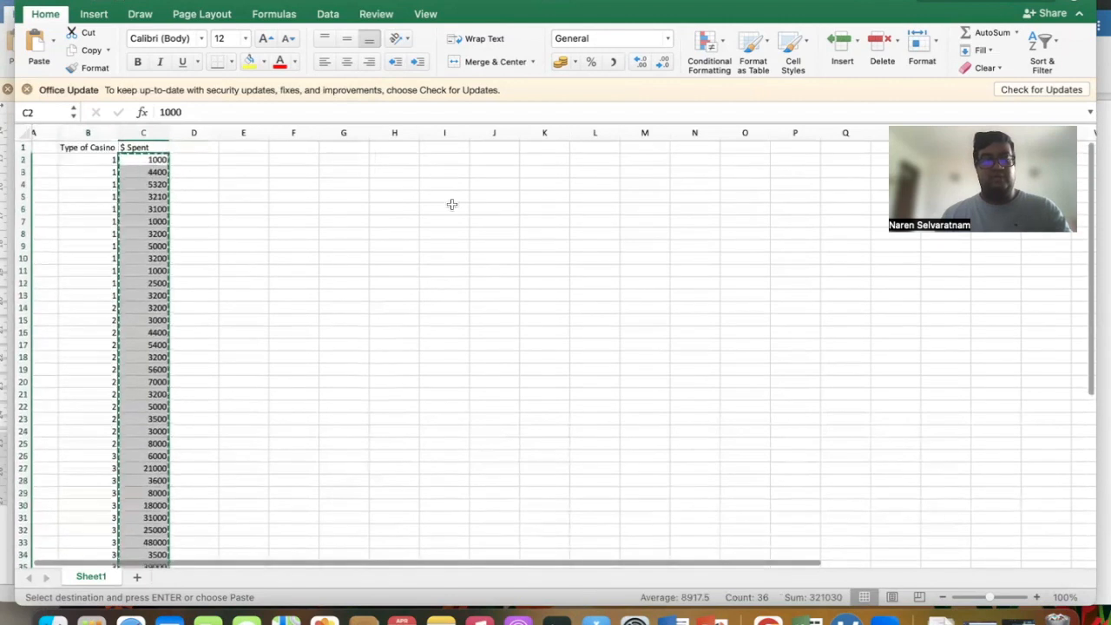
left_click(1102, 415)
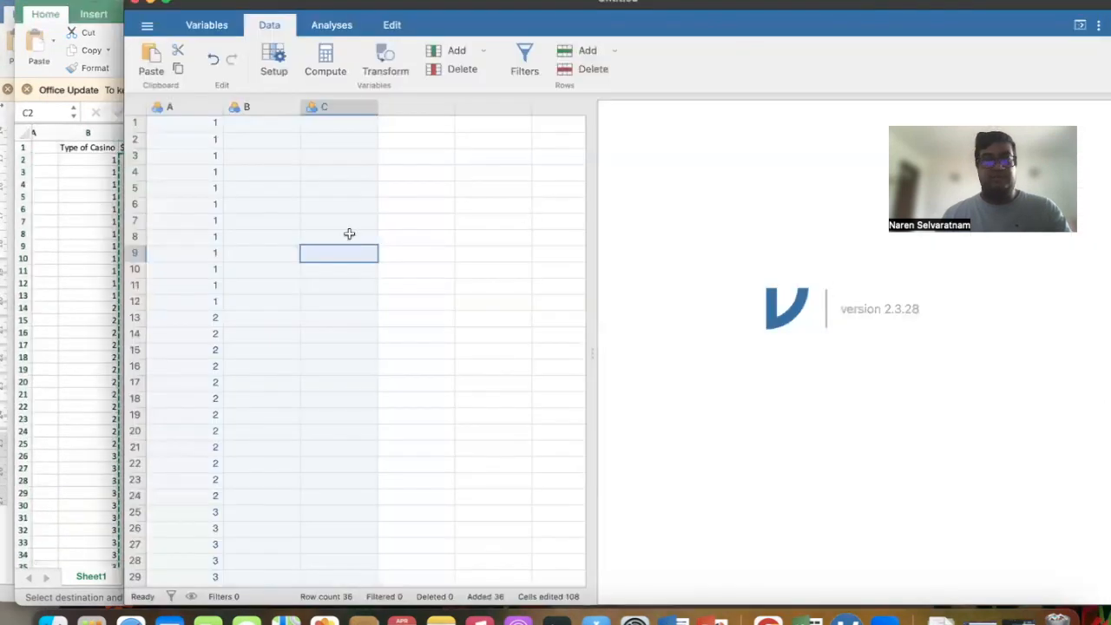
left_click(247, 124)
key("super+v")
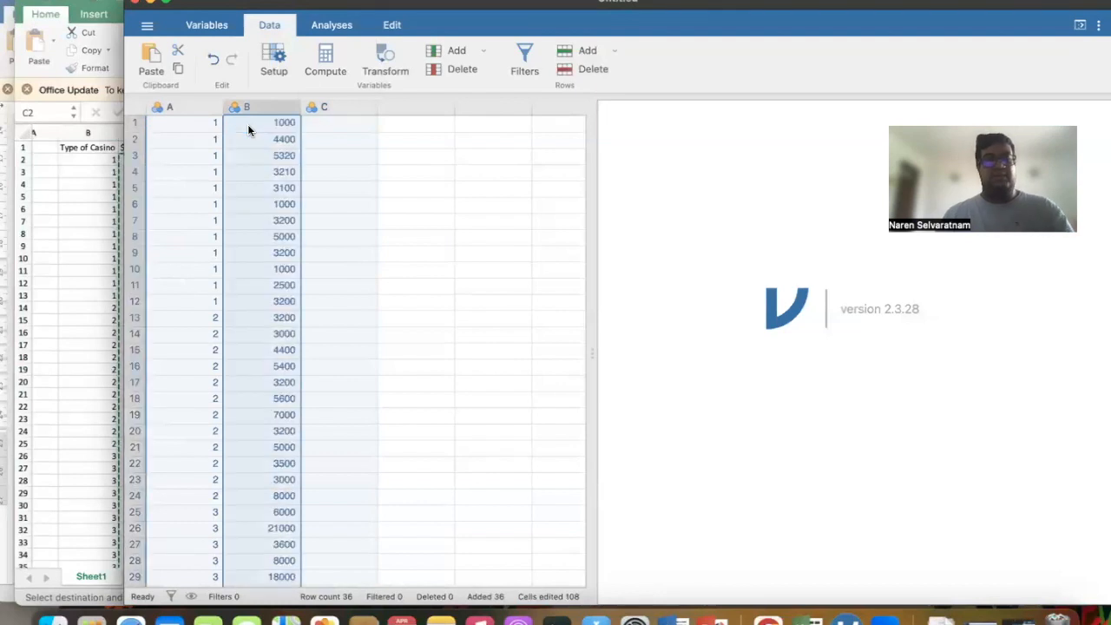
Switch back to Excel and close the workbook Book1 without saving its changes.
left_click(77, 4)
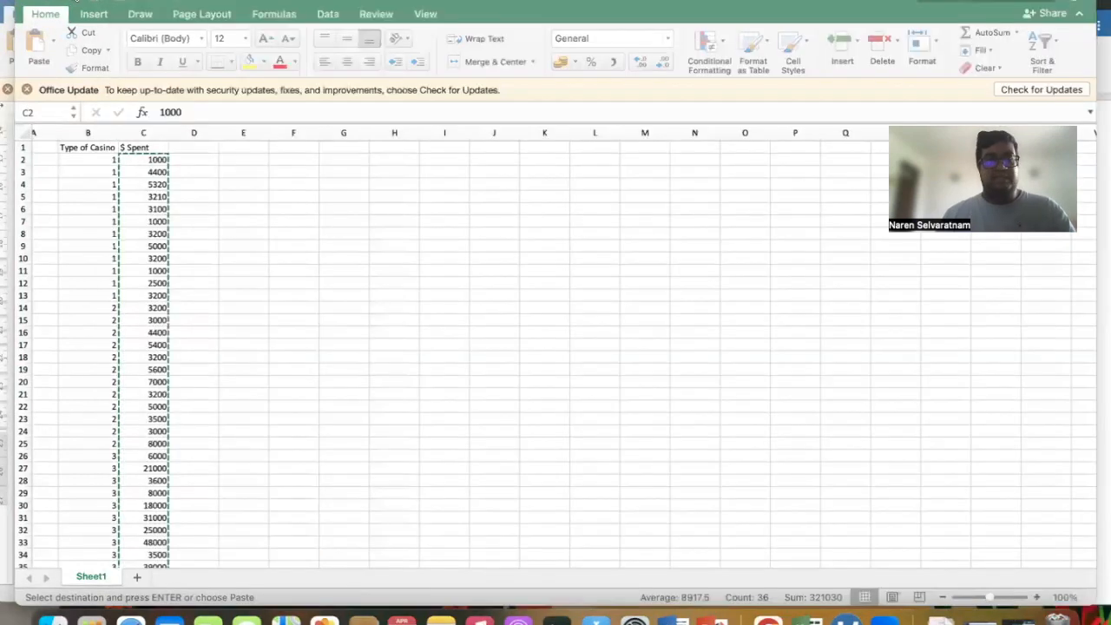
left_click(32, 4)
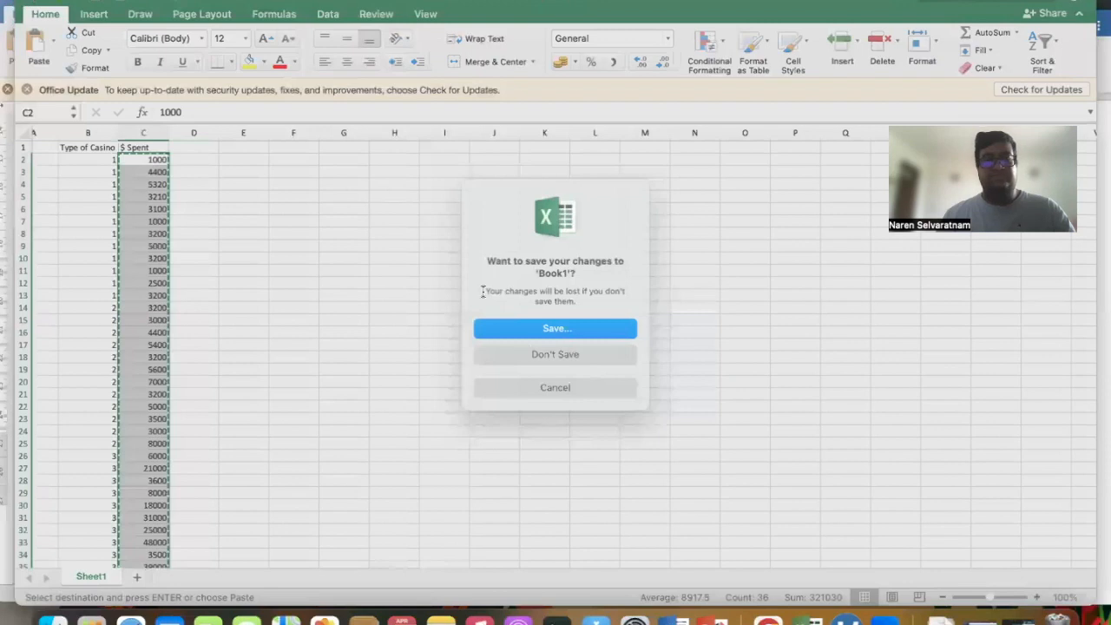
left_click(547, 365)
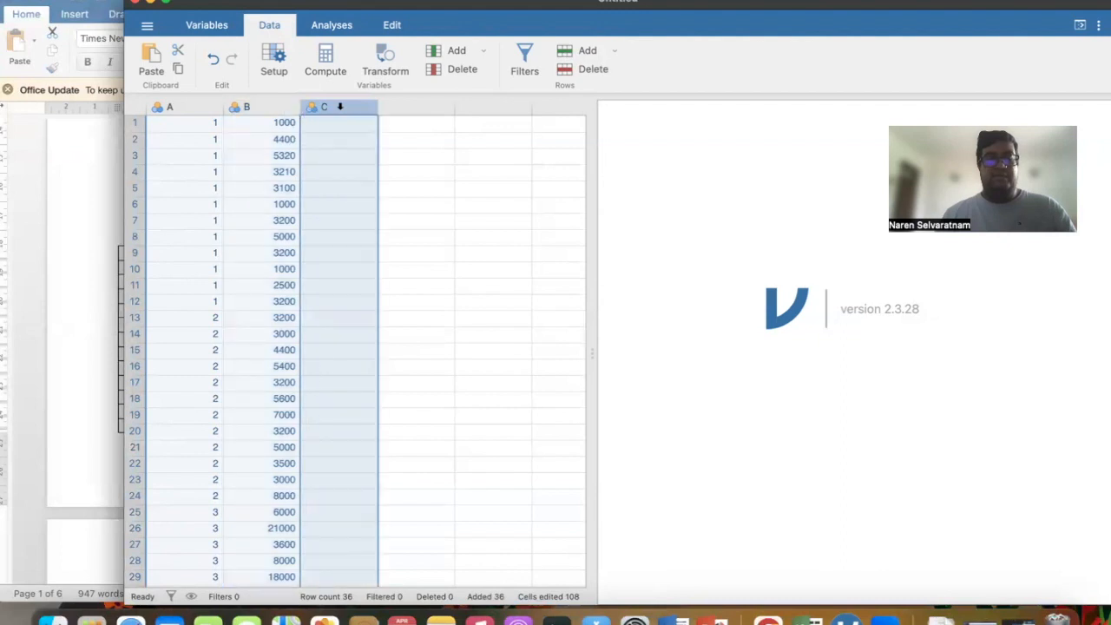
Delete the empty column C from the jamovi data sheet.
right_click(337, 106)
left_click(373, 197)
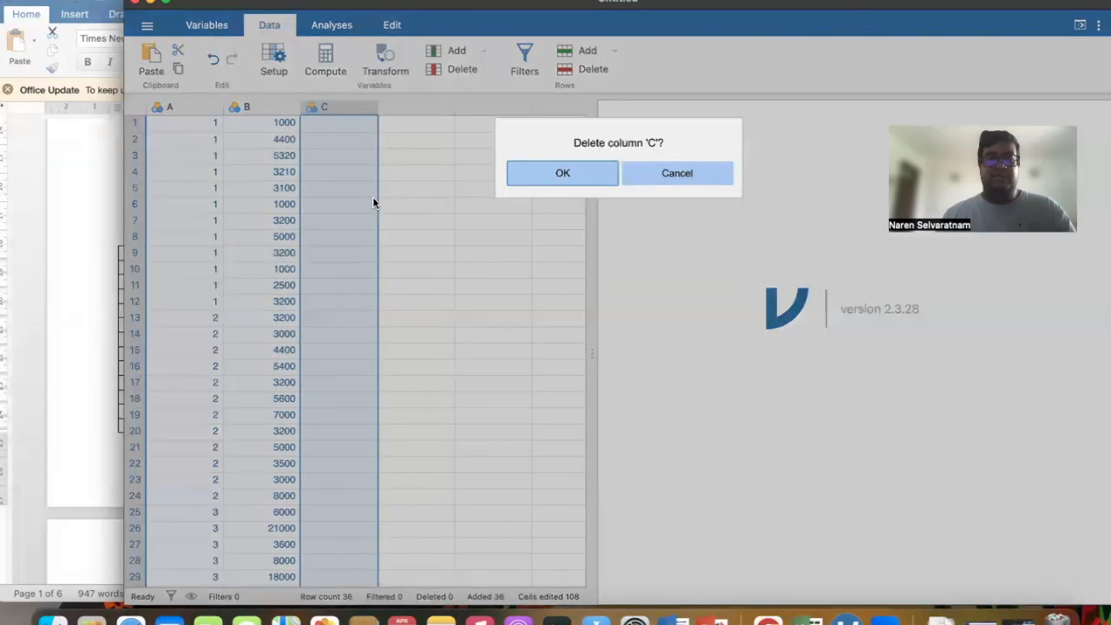
left_click(595, 167)
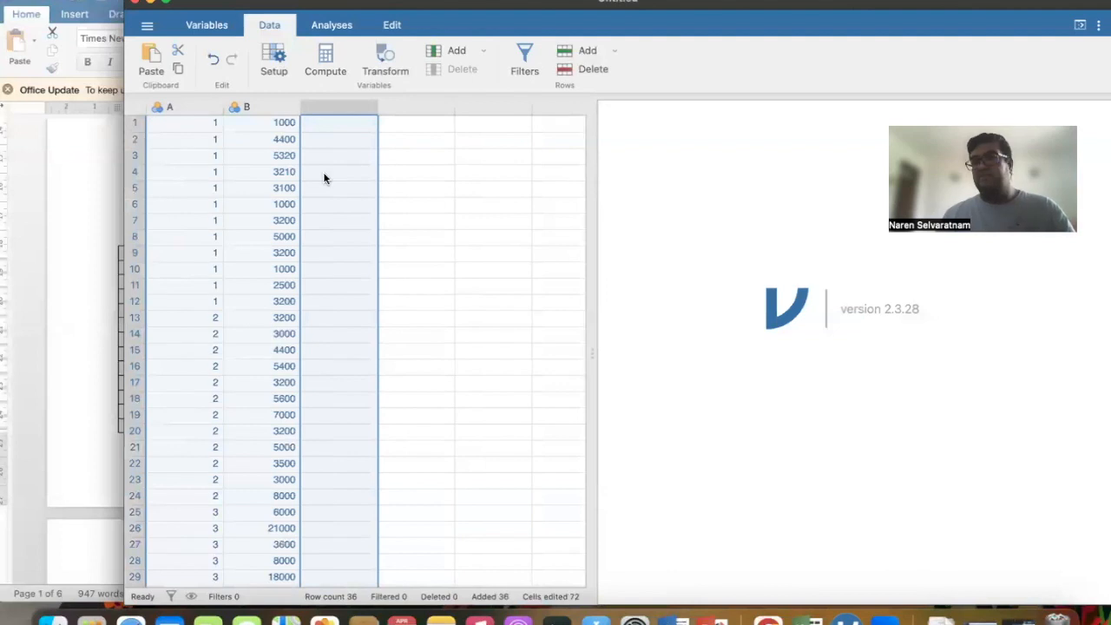
scroll(235, 278, "down", 5)
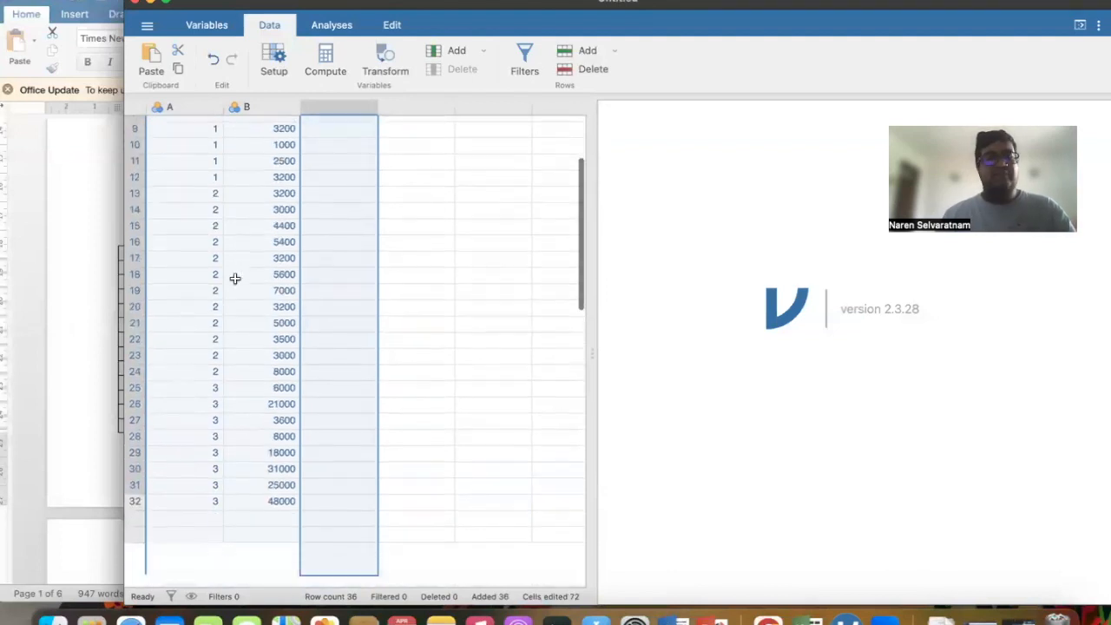
scroll(234, 278, "up", 5)
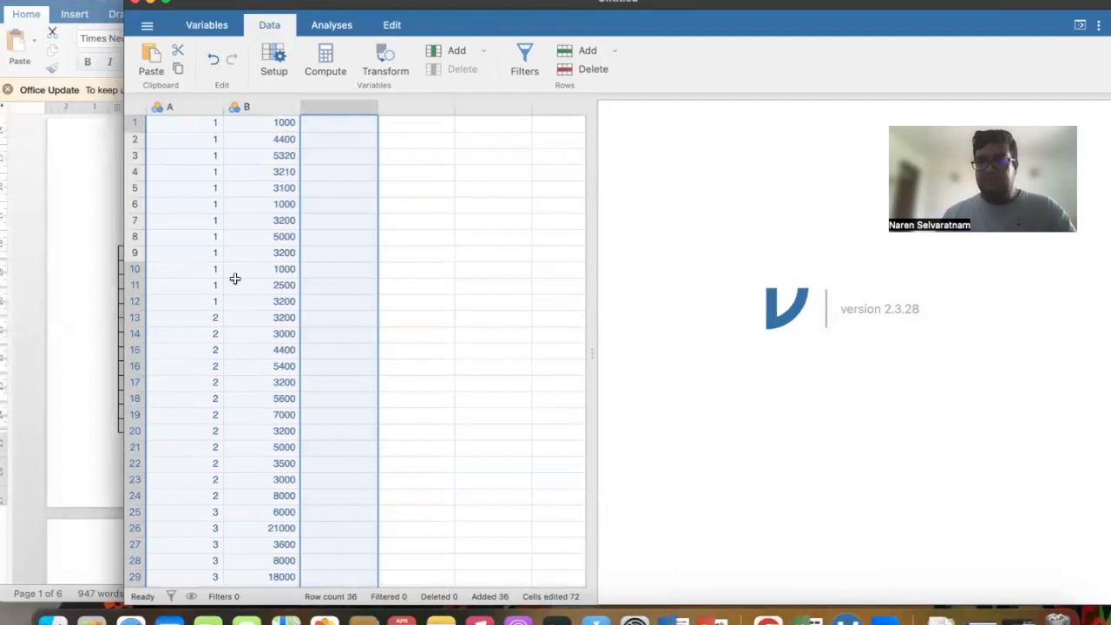
Open the variable setup of column A and rename the variable as Flashiness.
left_click(168, 106)
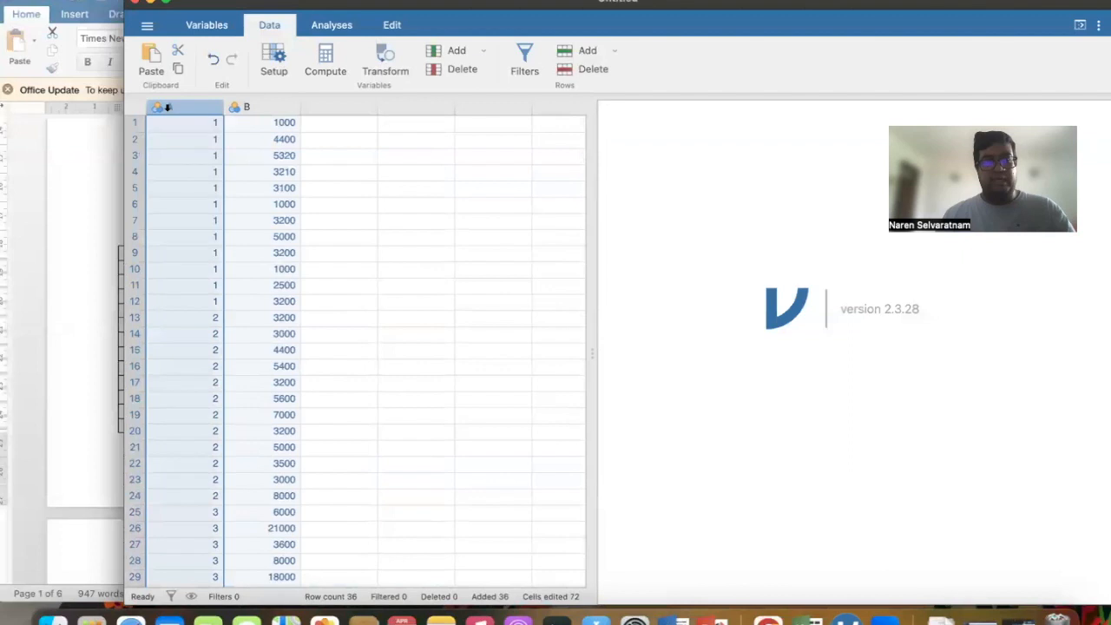
double_click(168, 106)
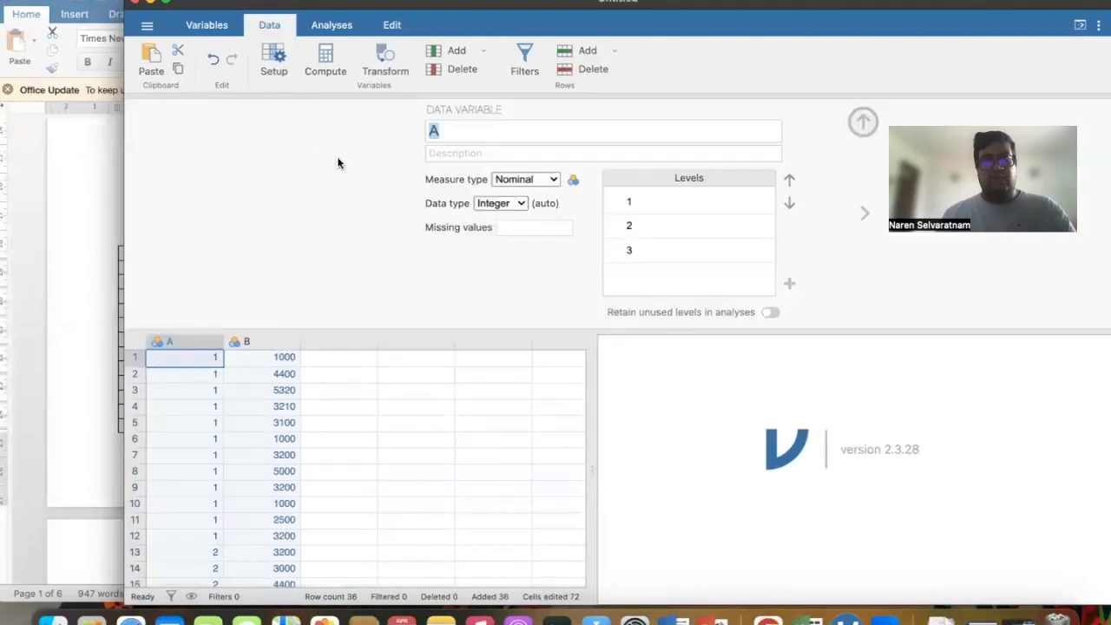
left_click(159, 345)
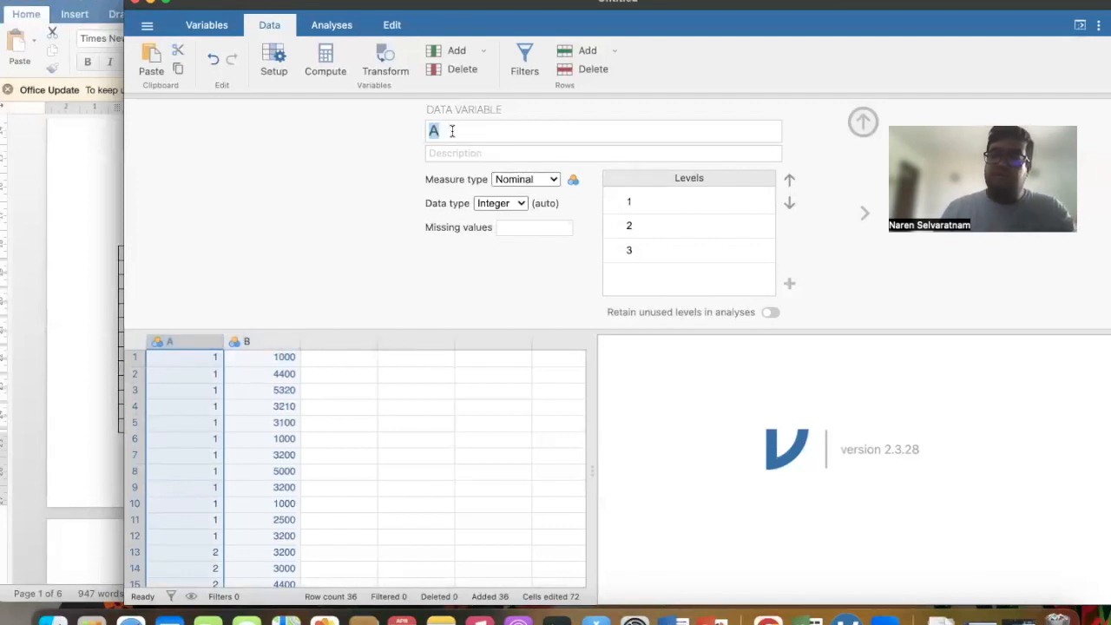
key("BackSpace")
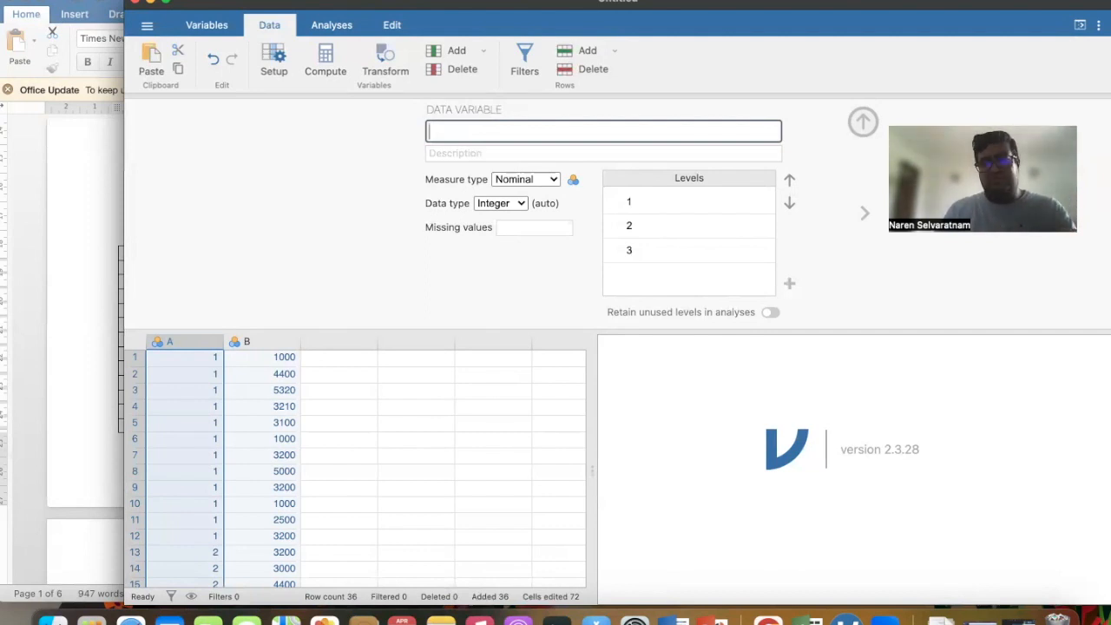
type("Type")
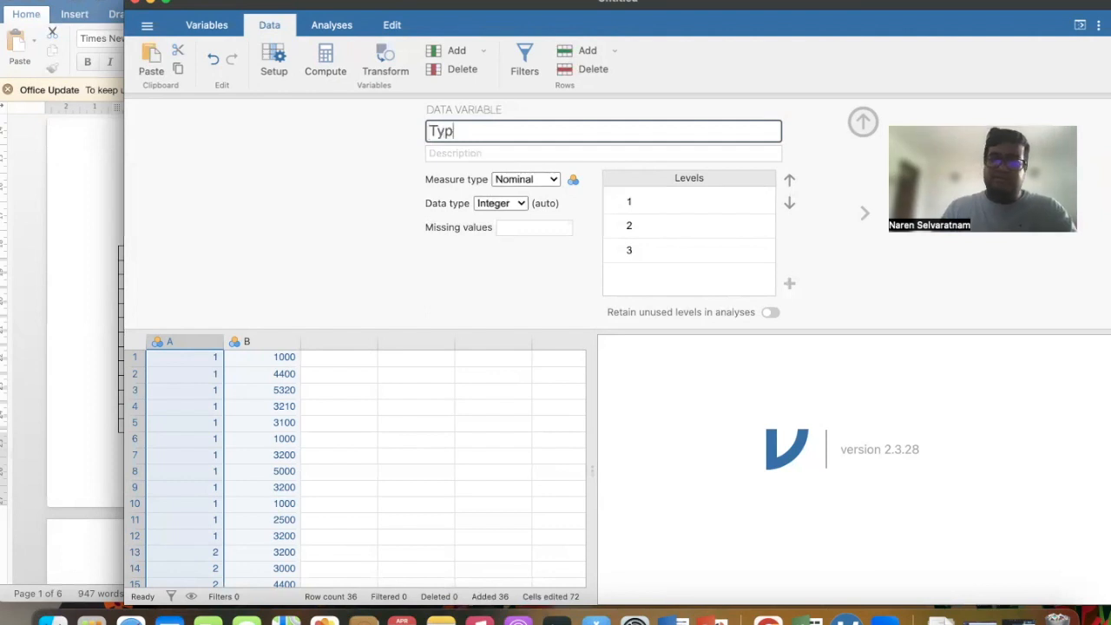
key("BackSpace")
key("BackSpace")
key("BackSpace")
key("BackSpace")
key("BackSpace")
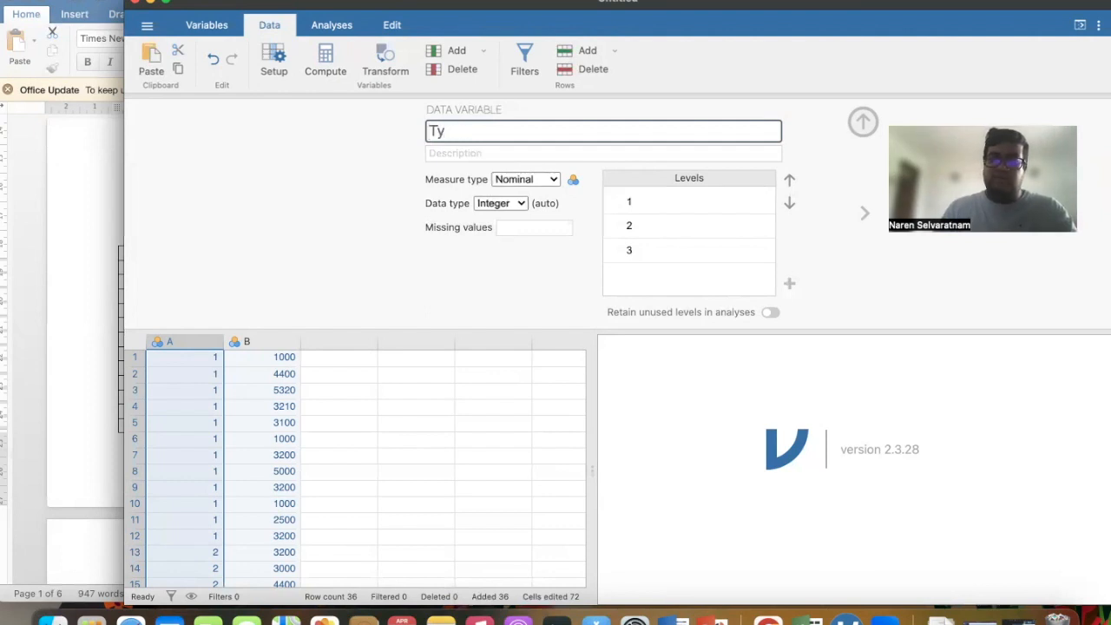
type("Flashi")
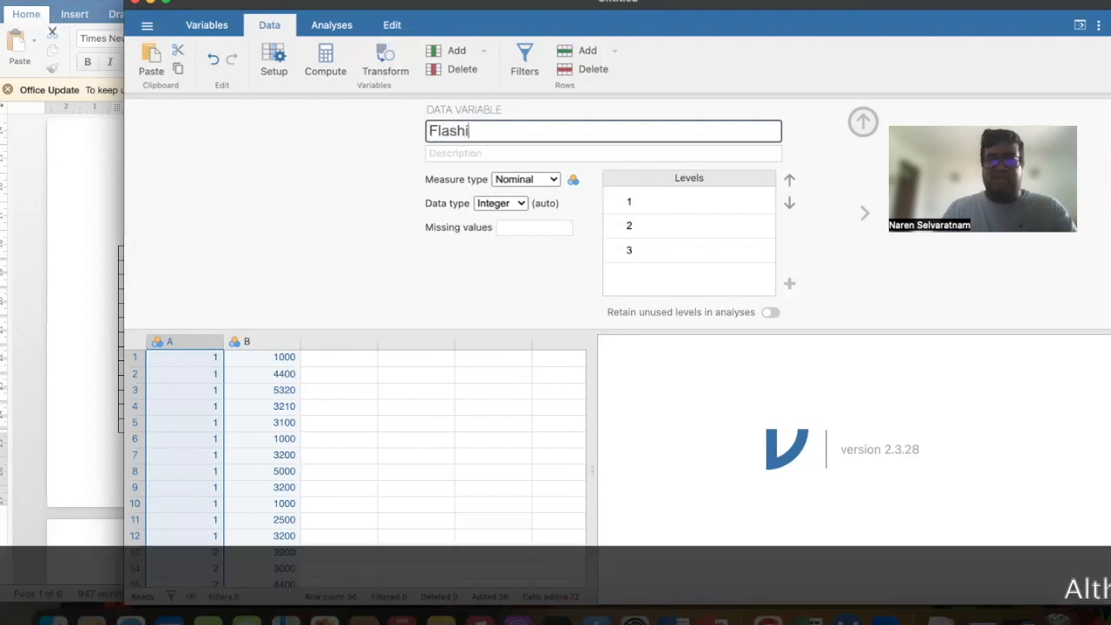
type("ness")
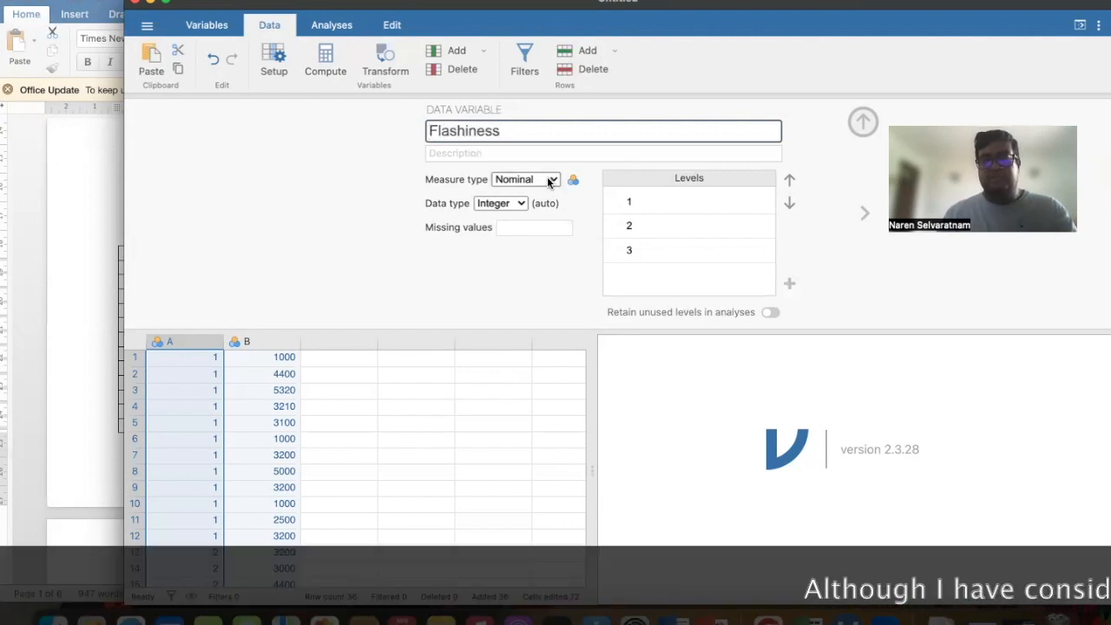
Label level 1 of the Flashiness variable as "1 - Least flashy".
left_click(672, 201)
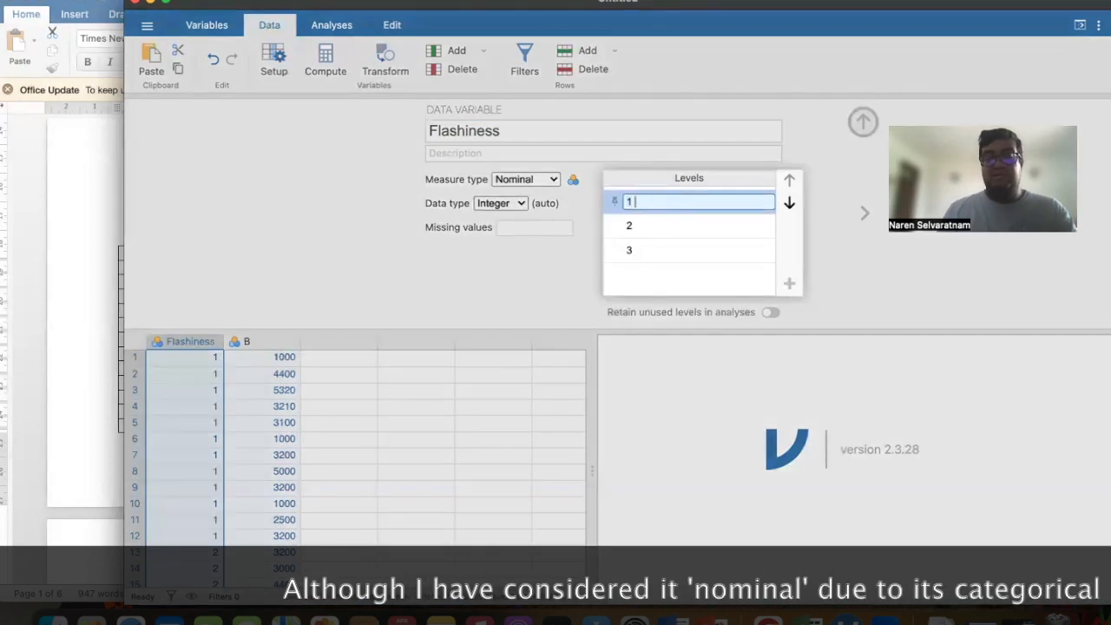
type("-Leas")
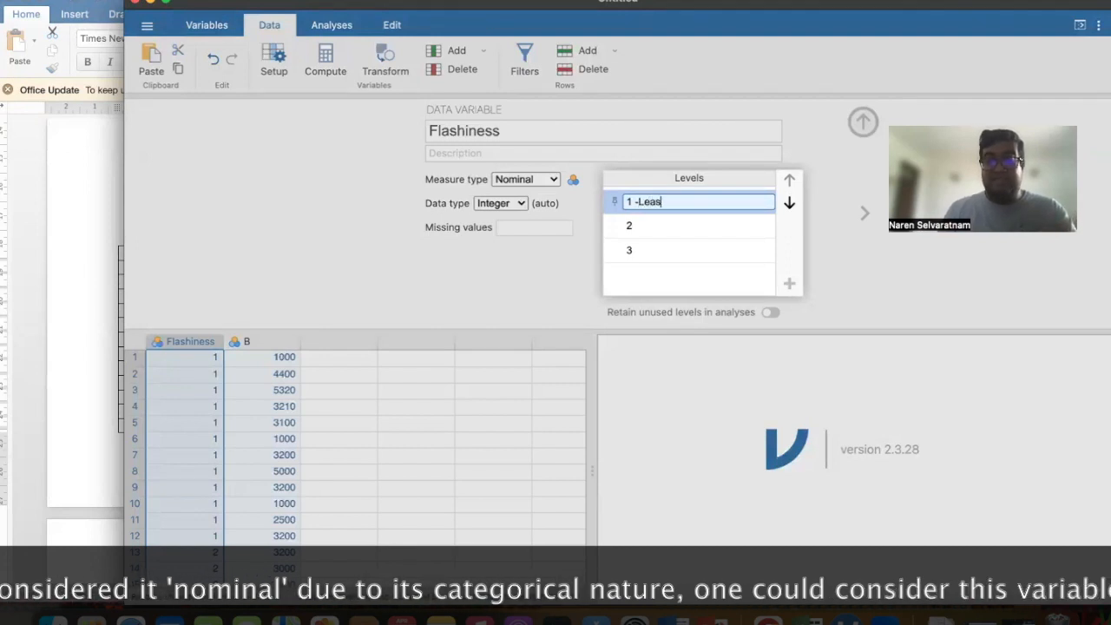
key("BackSpace")
key("BackSpace")
key("BackSpace")
type("Lea")
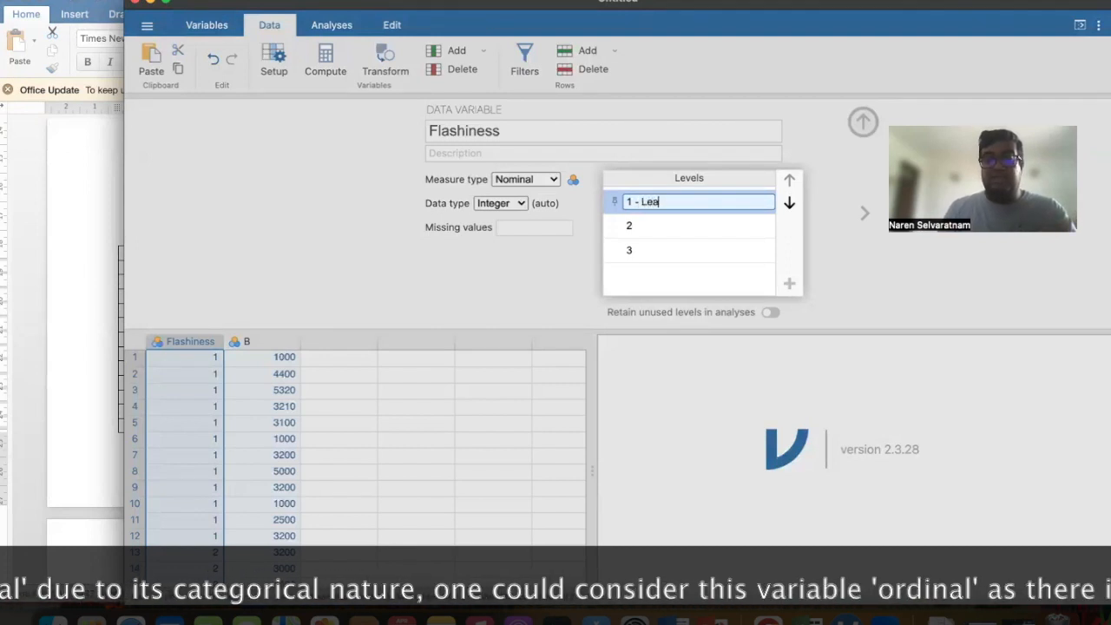
type("st flashy")
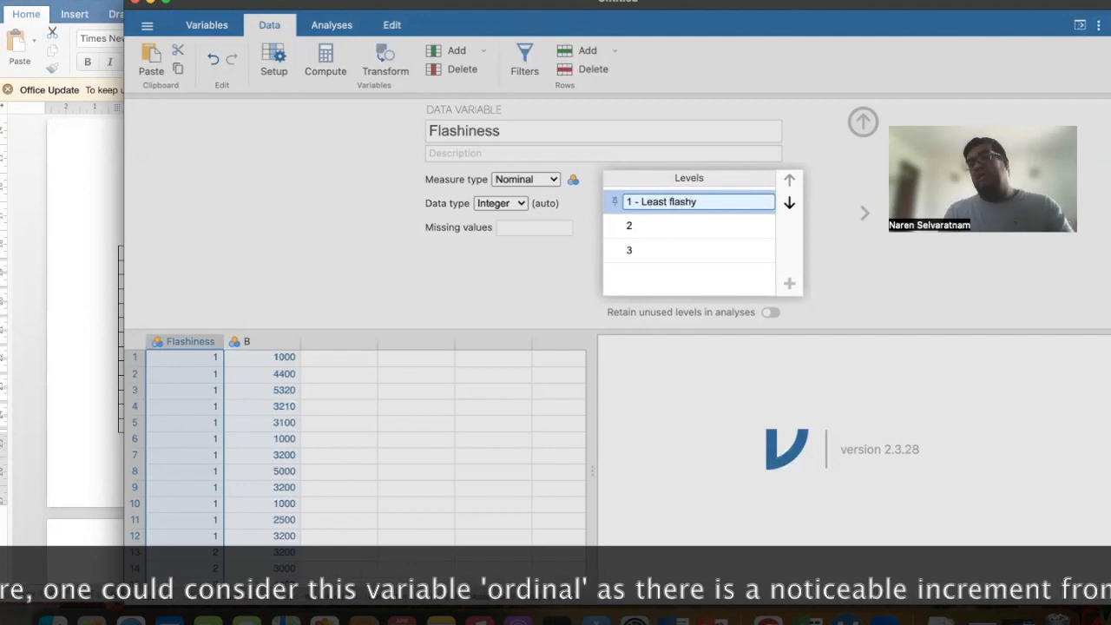
key("Return")
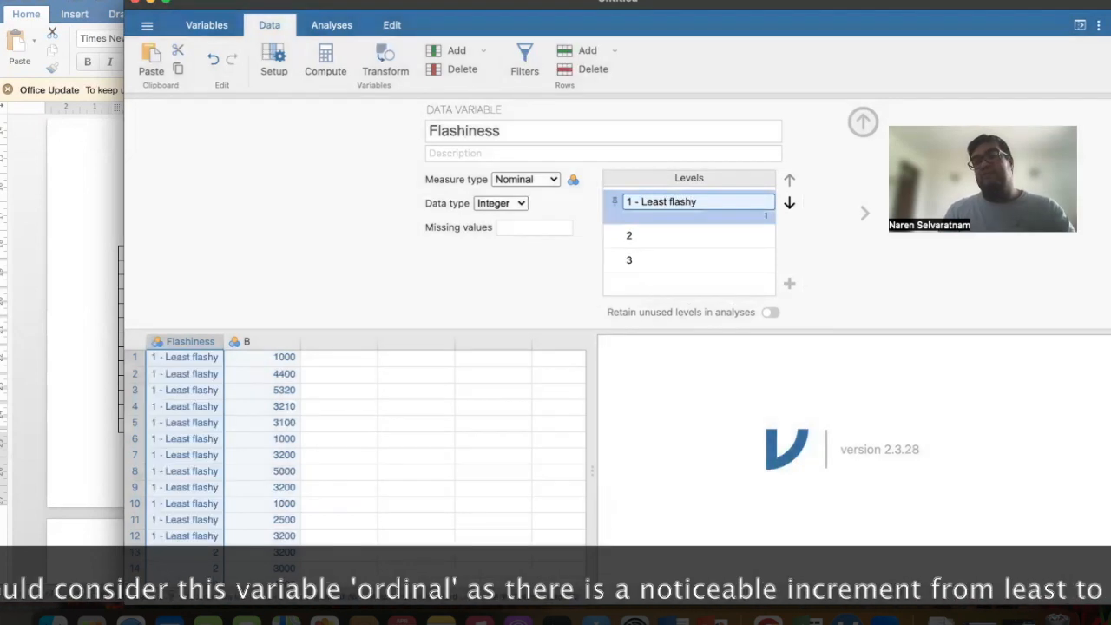
left_click(138, 408)
left_click(189, 373)
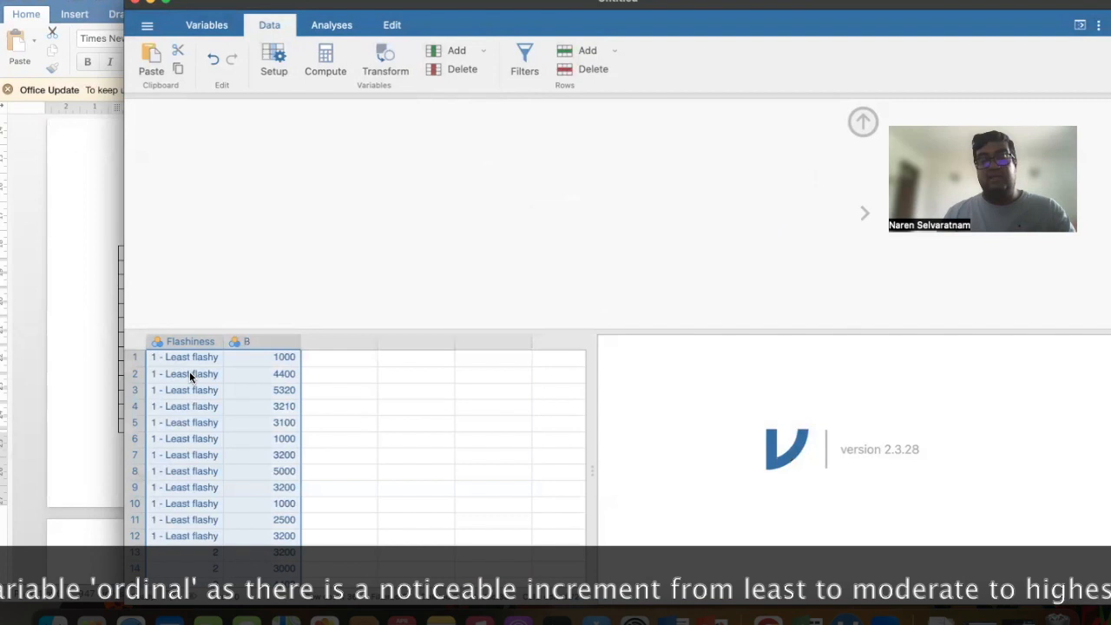
With the Flashiness and B columns selected, label level 2 as "2 - Moderate flashy".
left_click_drag(167, 521, 262, 391)
left_click(667, 237)
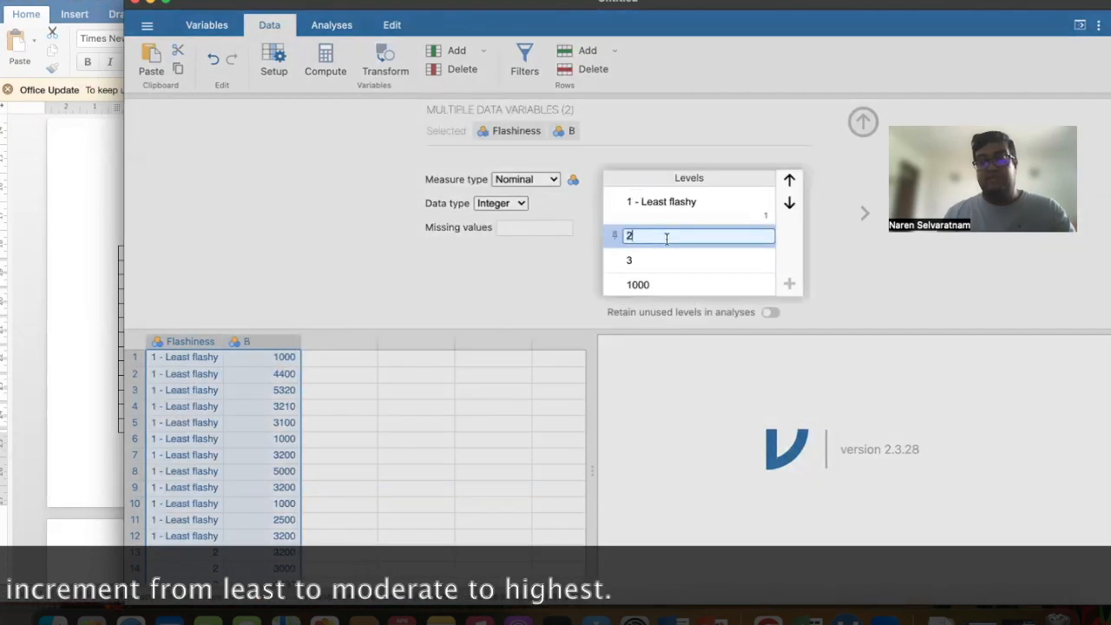
type("-")
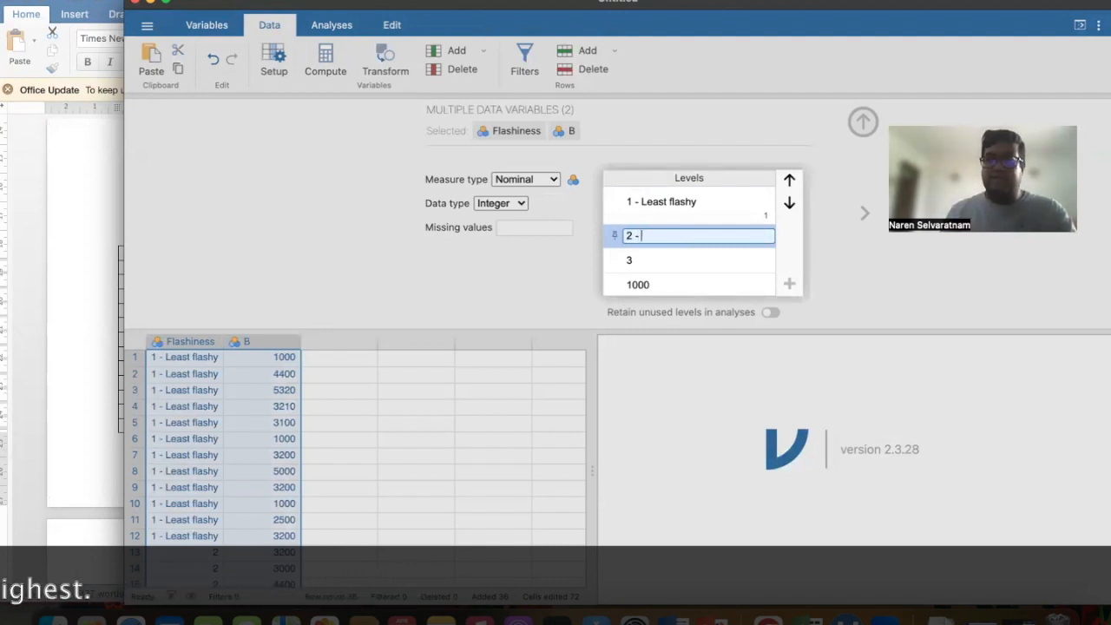
type(" Moderate ")
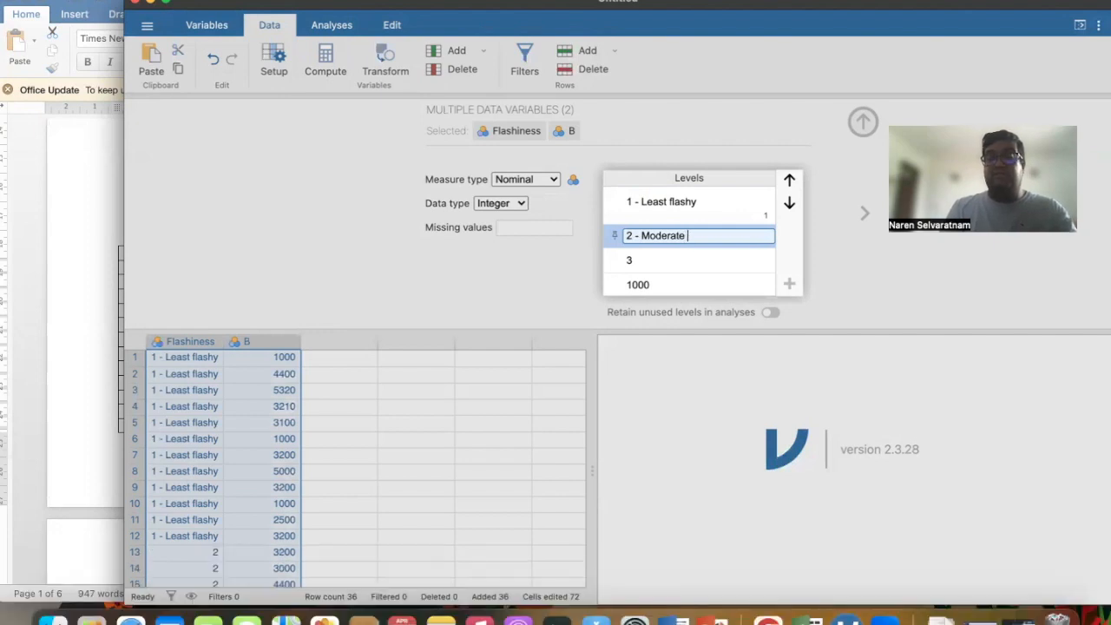
type("flashy")
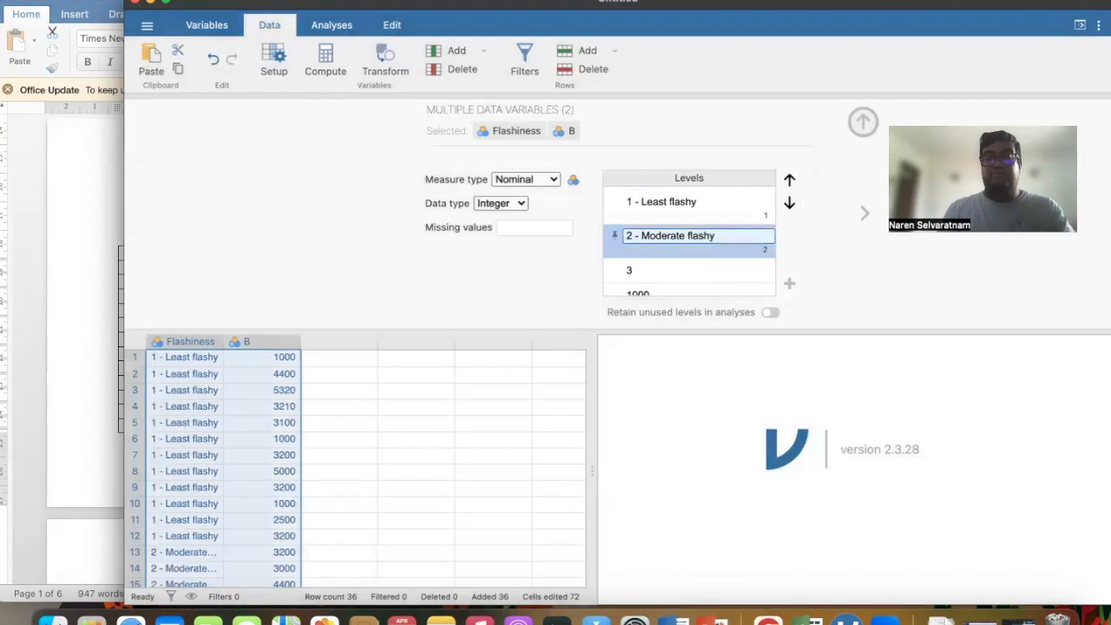
Label level 3 as "3 - Highest flashy" and show the setup of the Flashiness variable alone.
scroll(673, 238, "down", 2)
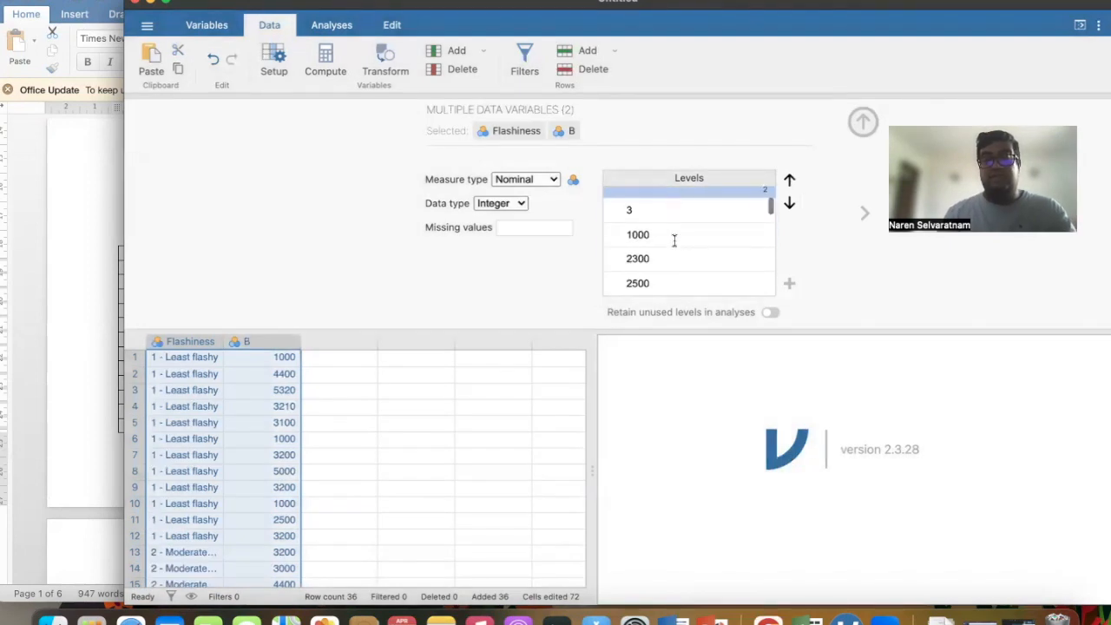
scroll(674, 238, "up", 1)
left_click(665, 238)
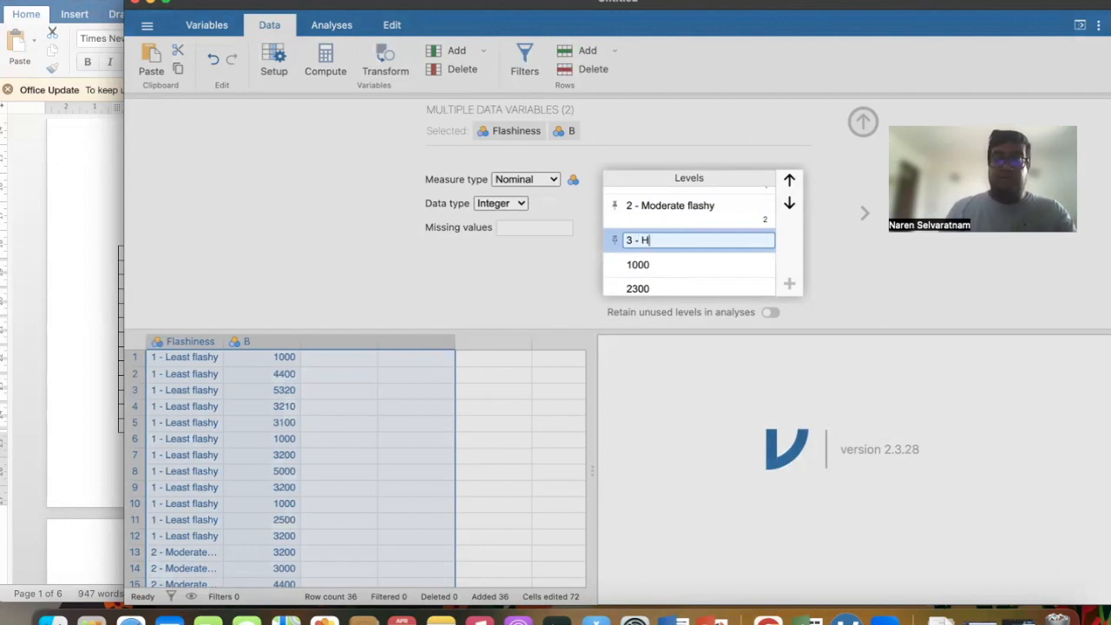
type("hest")
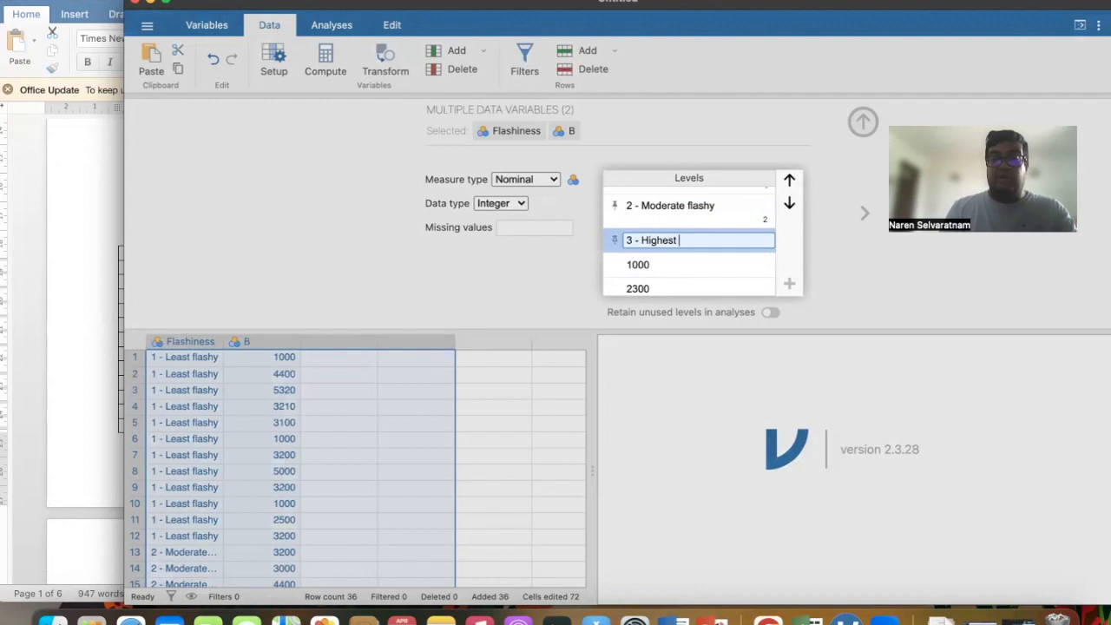
type(" flashy")
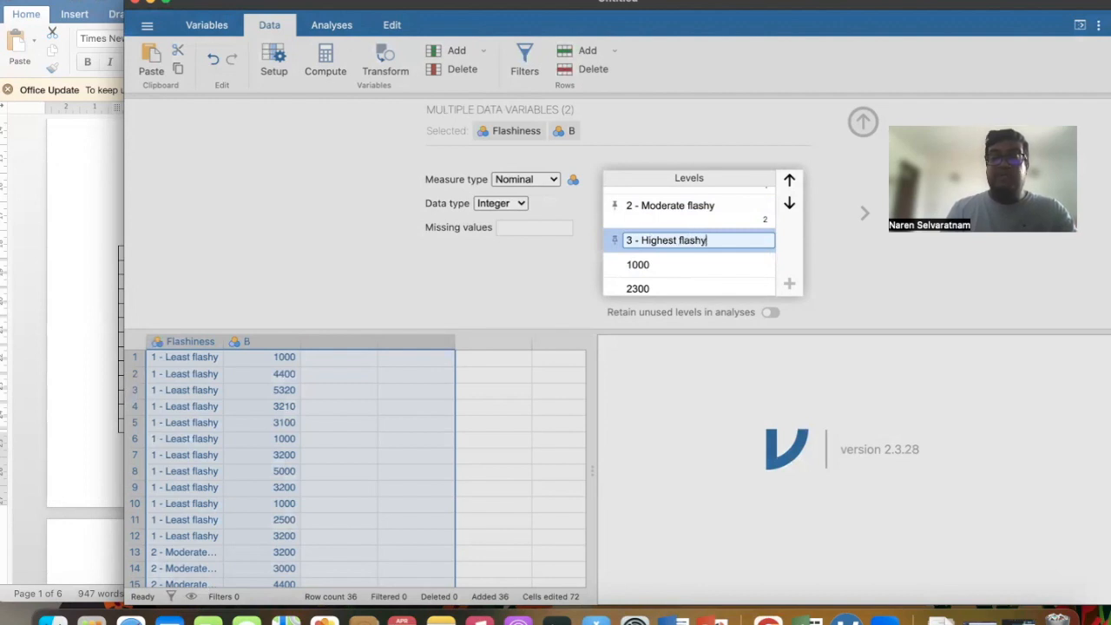
left_click(193, 340)
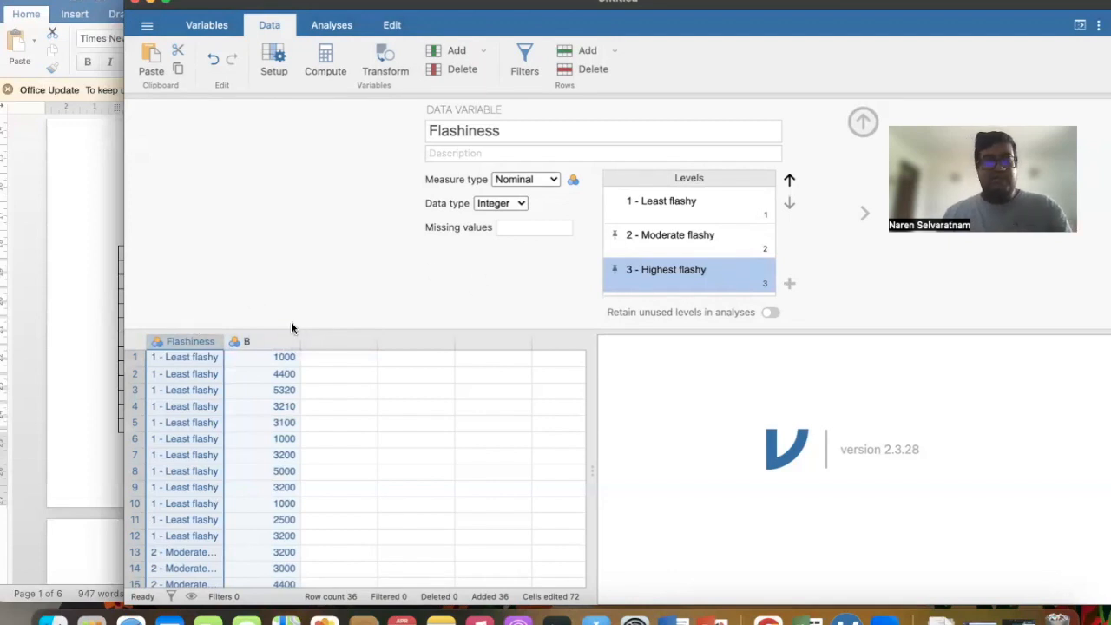
Open the setup of variable B and rename it as "Dollars spent".
left_click(258, 341)
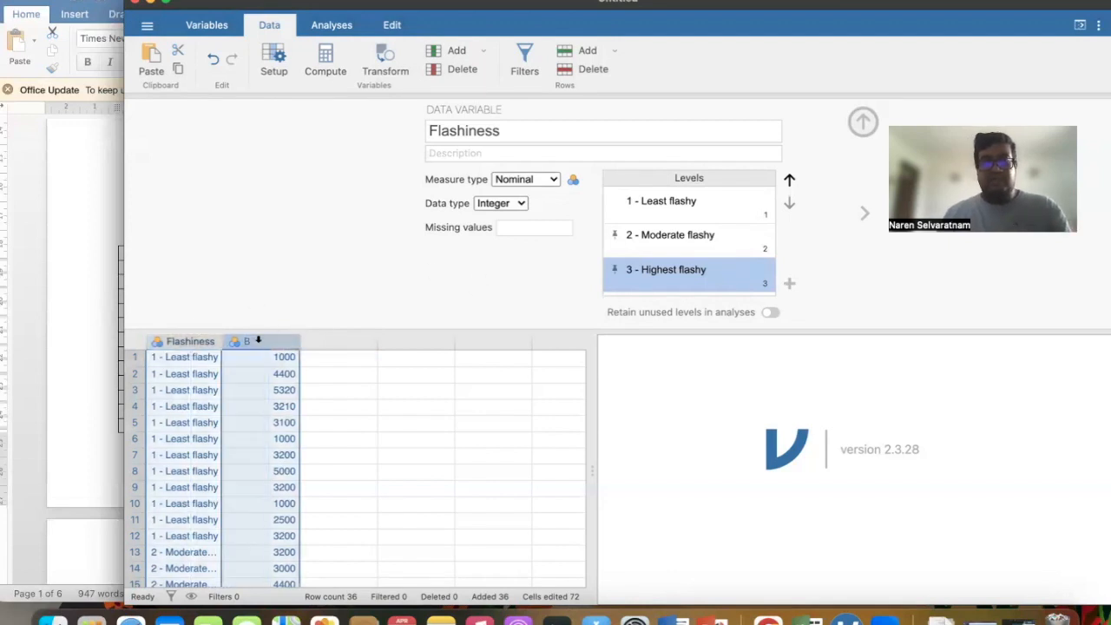
left_click(455, 126)
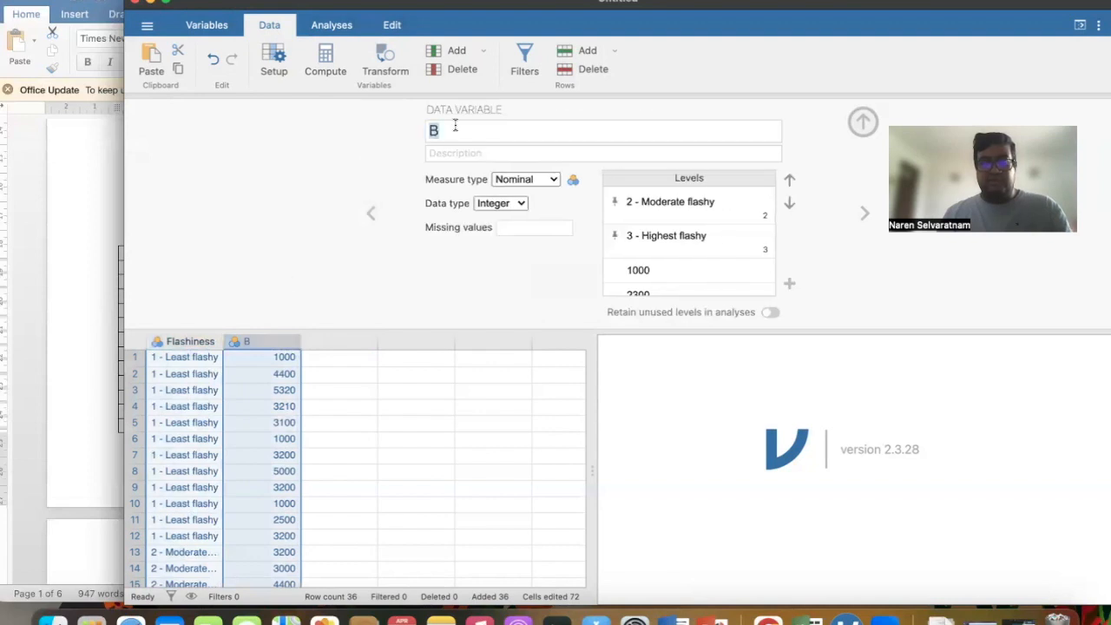
type("Do")
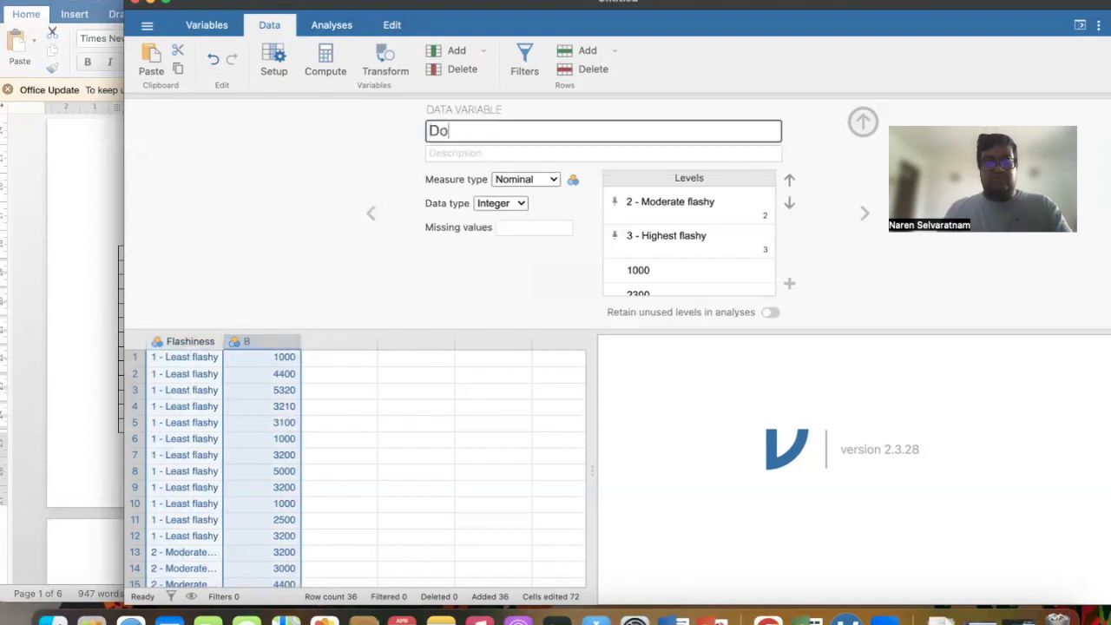
type("llars spent")
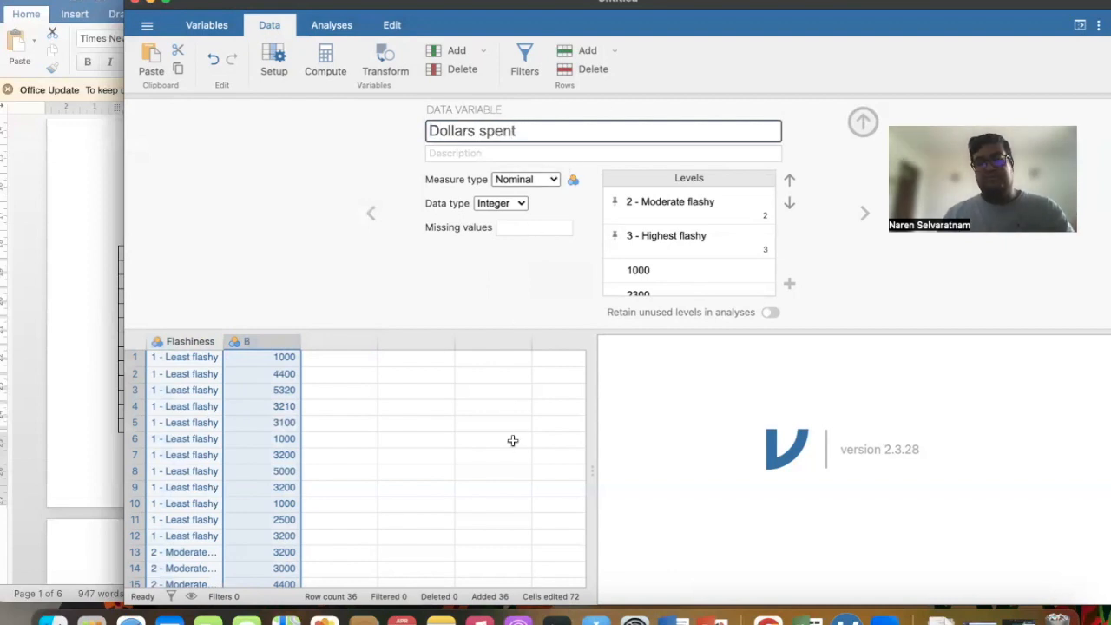
scroll(512, 440, "down", 5)
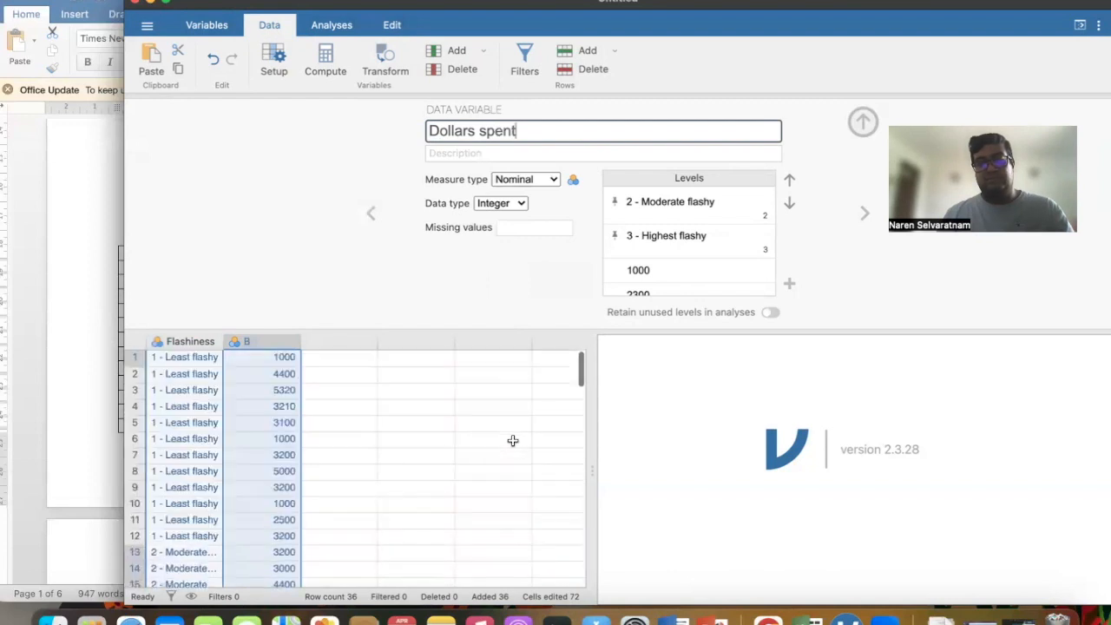
scroll(512, 440, "down", 5)
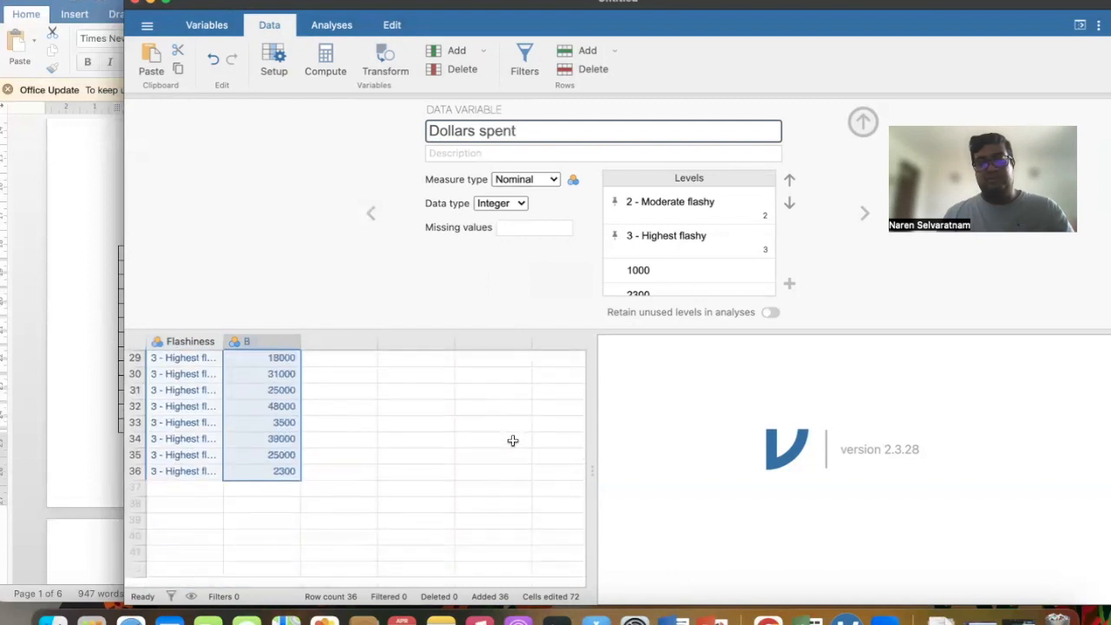
scroll(512, 440, "up", 10)
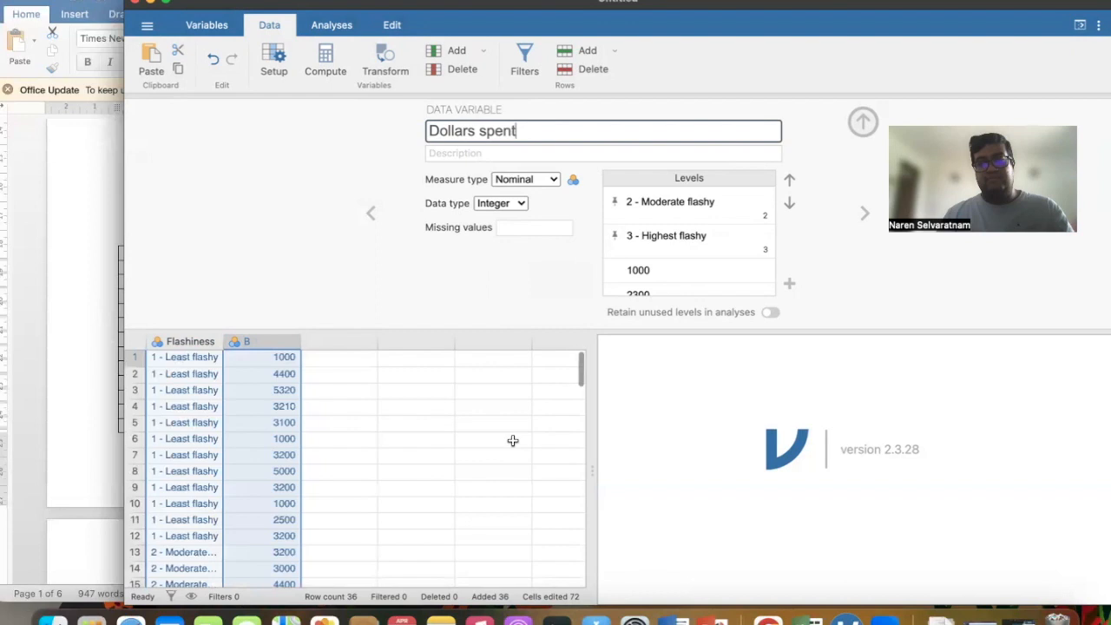
Remove the stray "3 - Highest flashy" level from the Dollars spent variable.
left_click(616, 236)
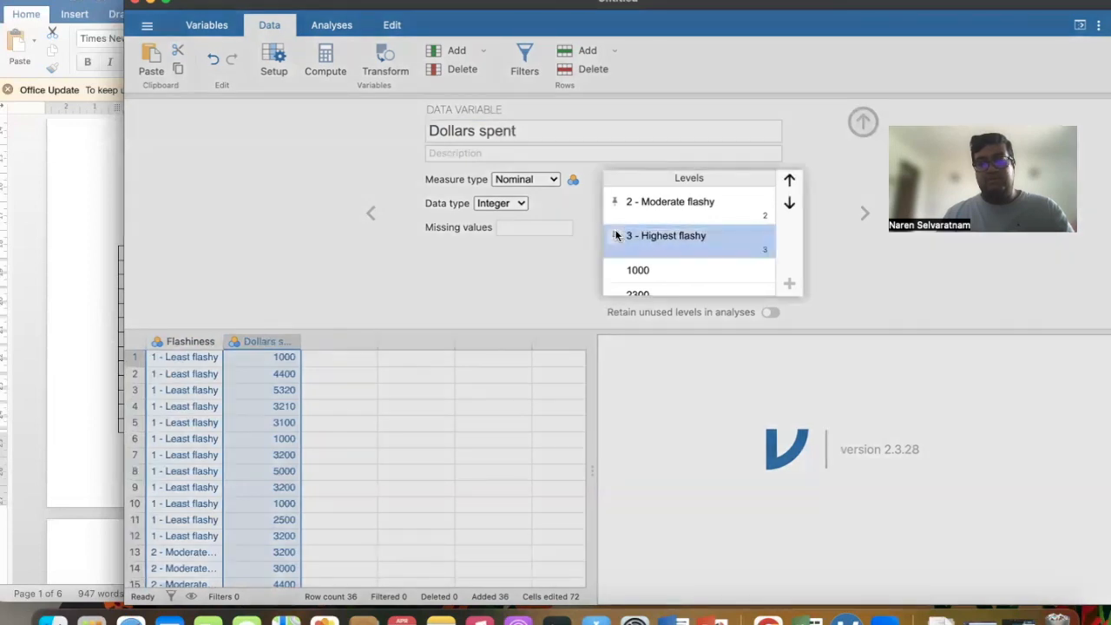
left_click(667, 235)
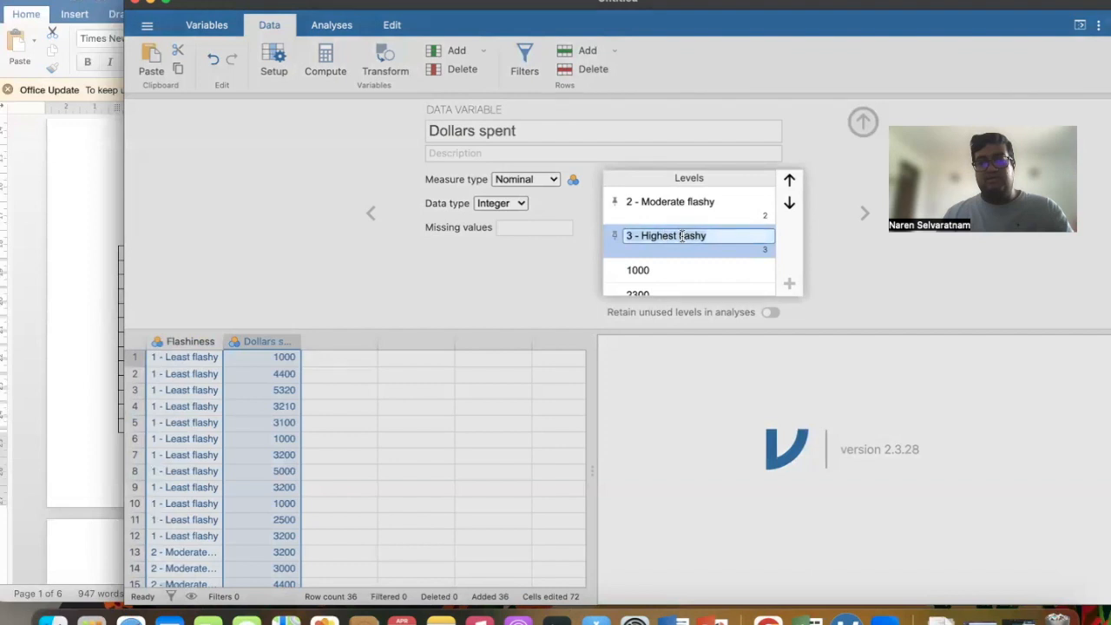
left_click(611, 234)
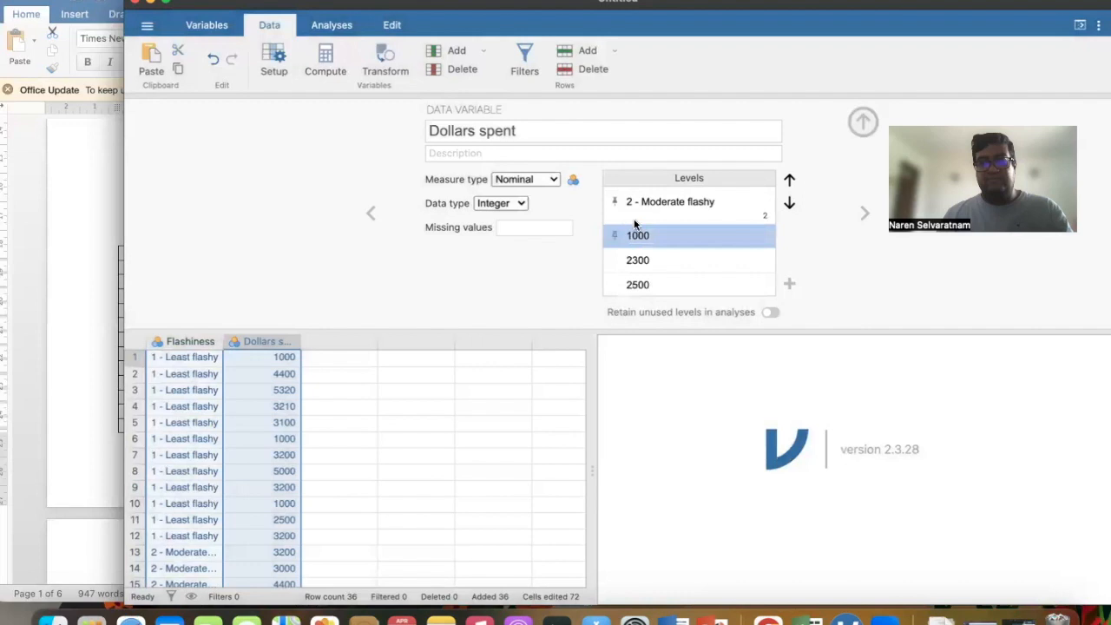
left_click(657, 235)
key("BackSpace")
left_click(572, 294)
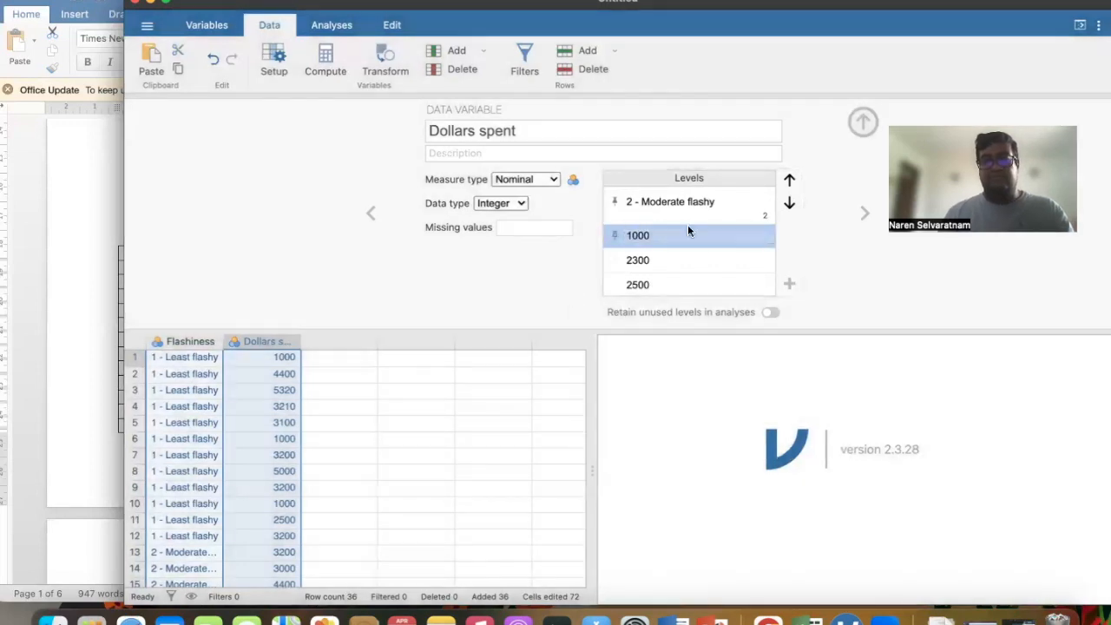
Reset the stray "2 - Moderate flashy" label of Dollars spent to 2 and remove that level from the variable.
double_click(671, 201)
key("BackSpace")
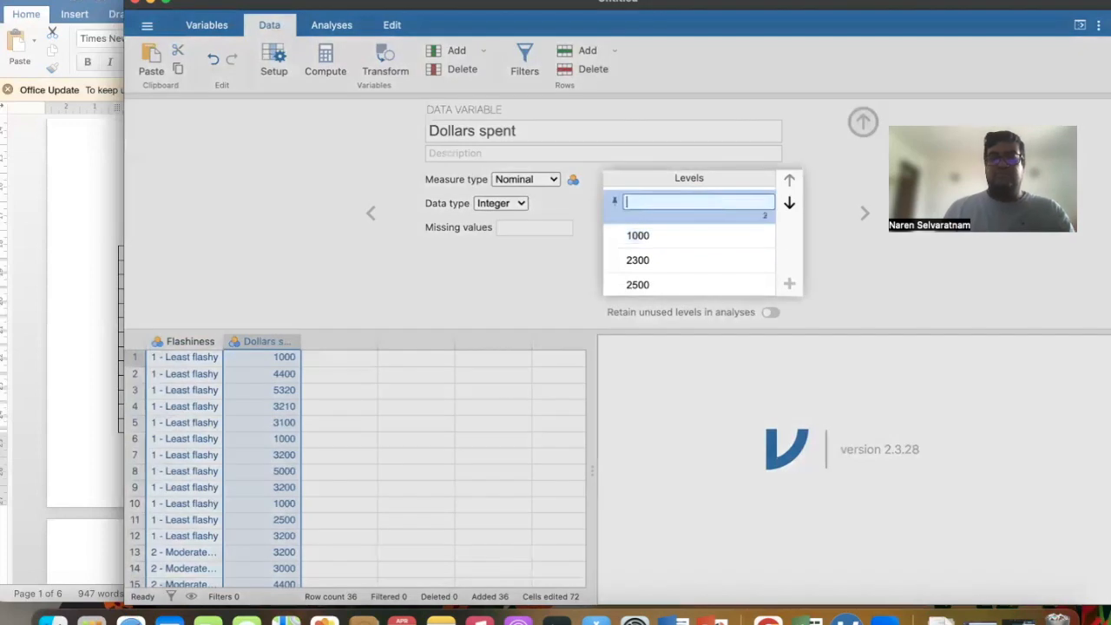
type("2")
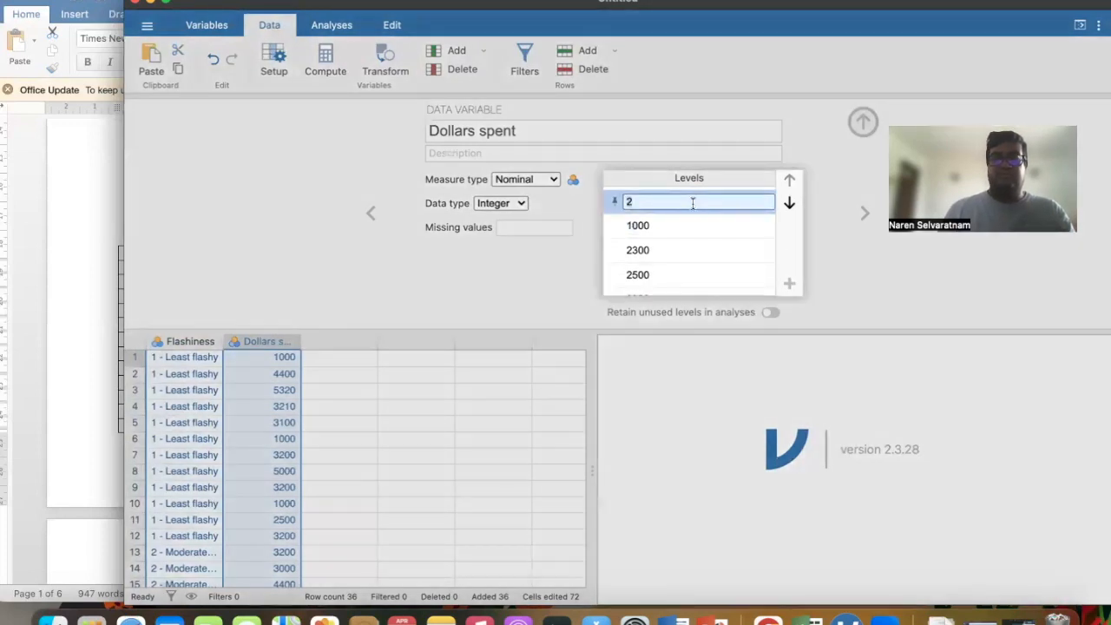
key("BackSpace")
left_click(794, 245)
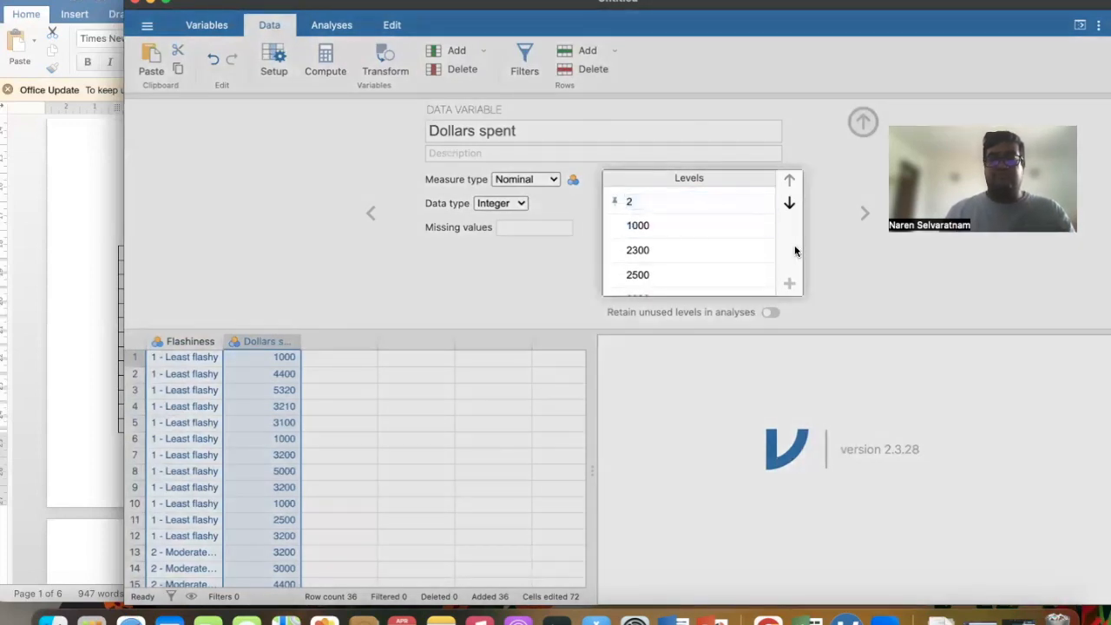
double_click(640, 200)
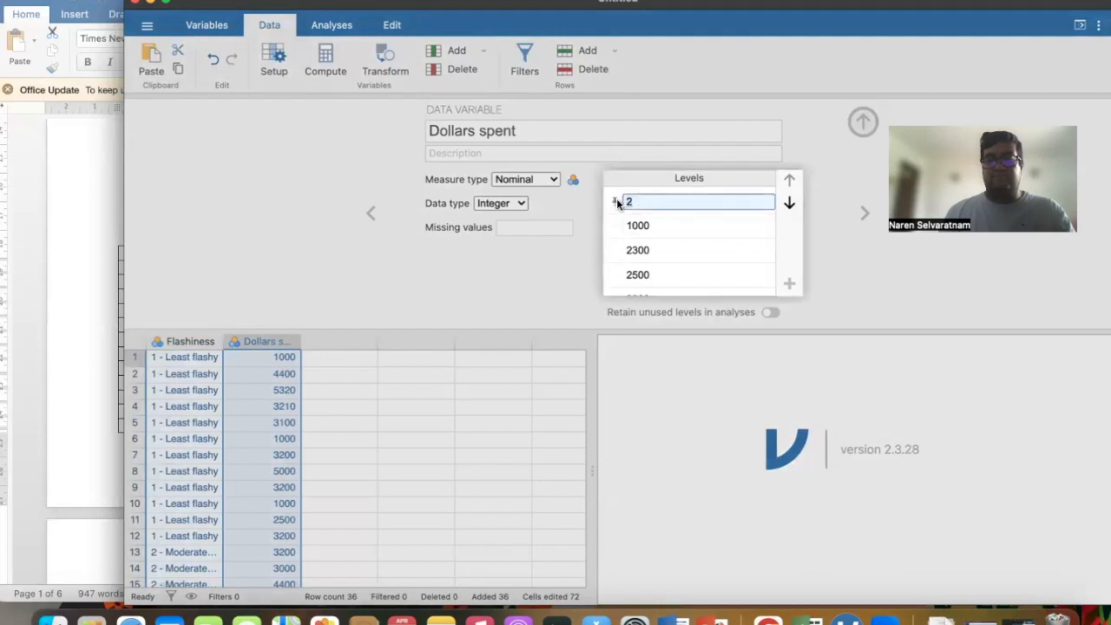
left_click(615, 201)
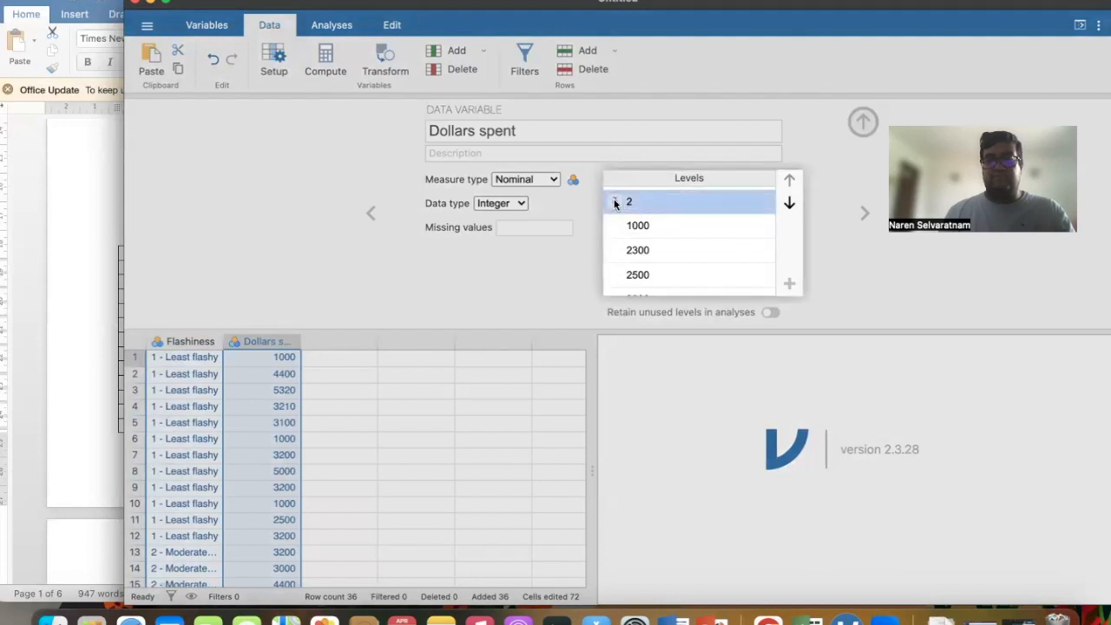
left_click(560, 255)
scroll(672, 250, "down", 10)
scroll(672, 250, "up", 10)
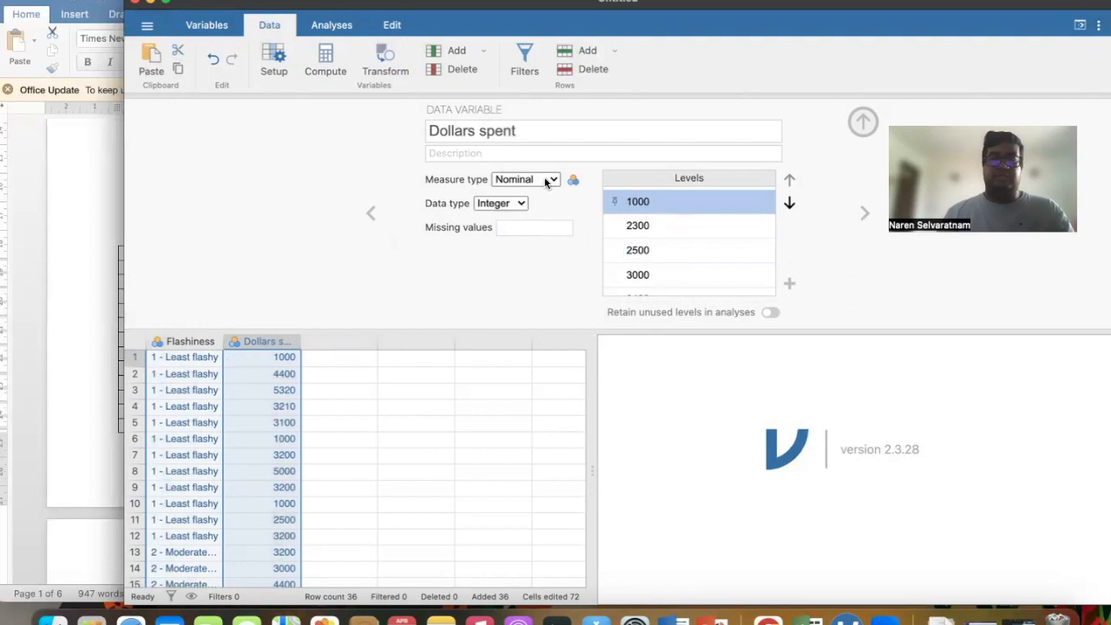
Set the measure type of Dollars spent to Continuous and close the variable setup.
left_click(547, 180)
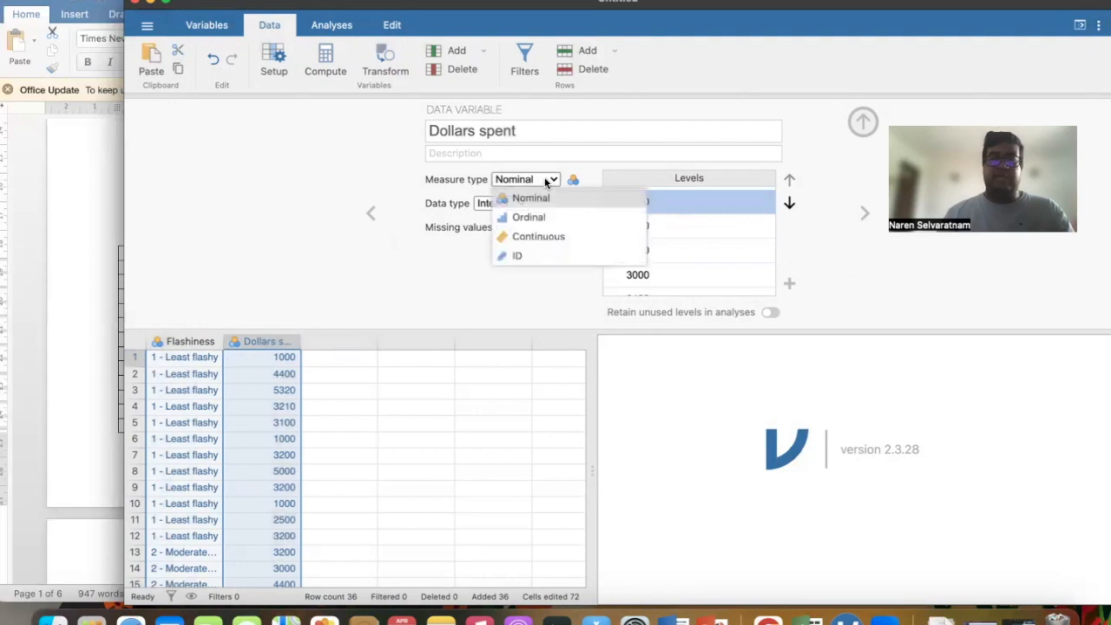
left_click(542, 237)
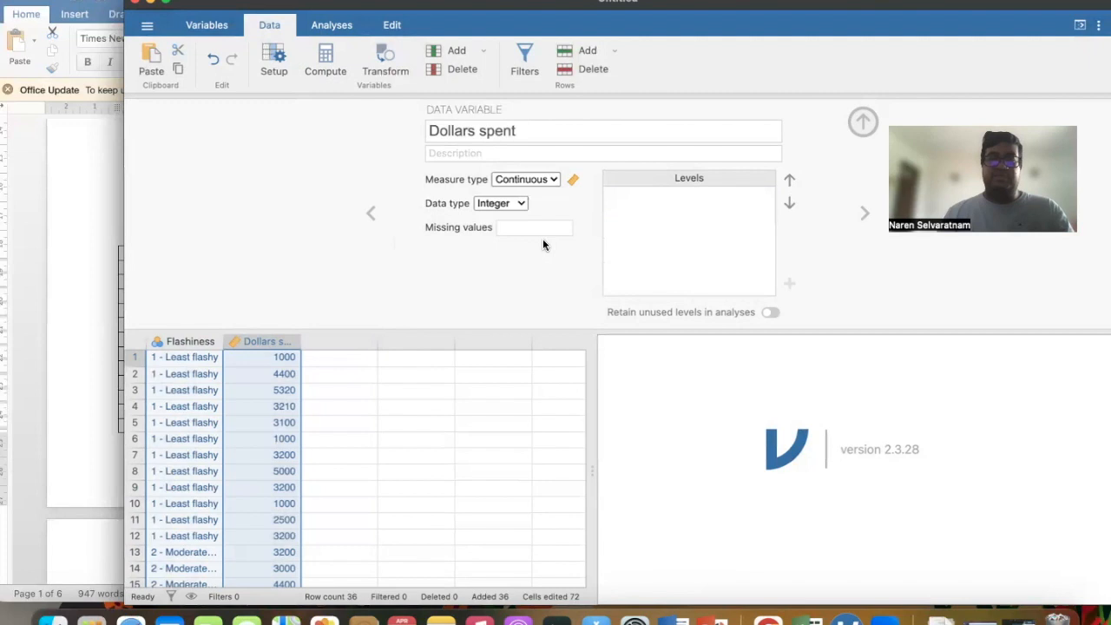
left_click(864, 125)
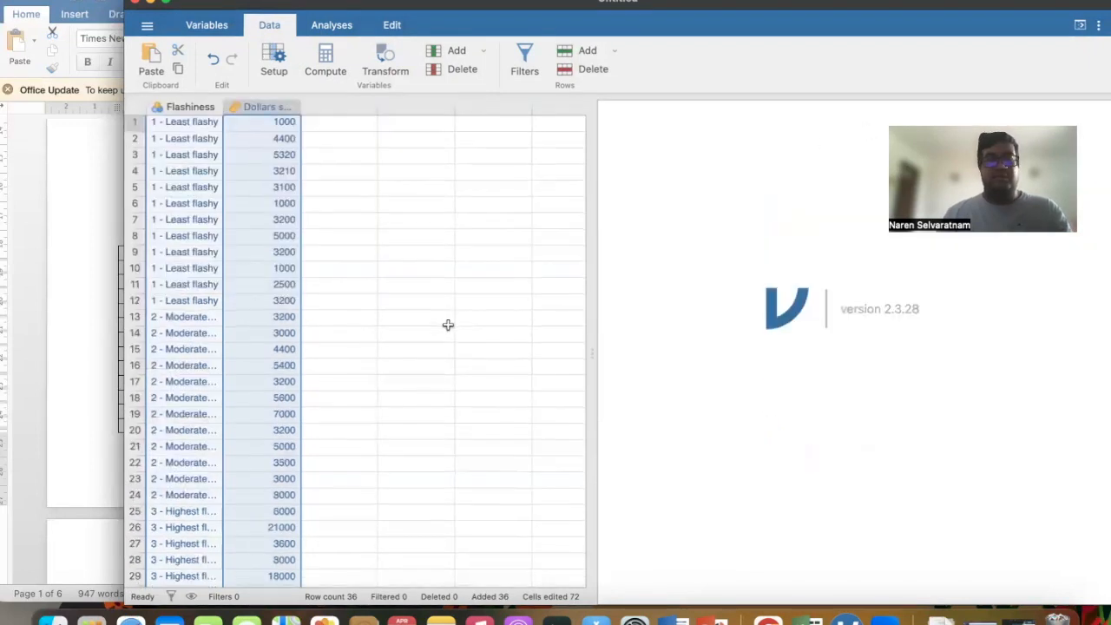
scroll(448, 325, "down", 1)
scroll(448, 324, "down", 3)
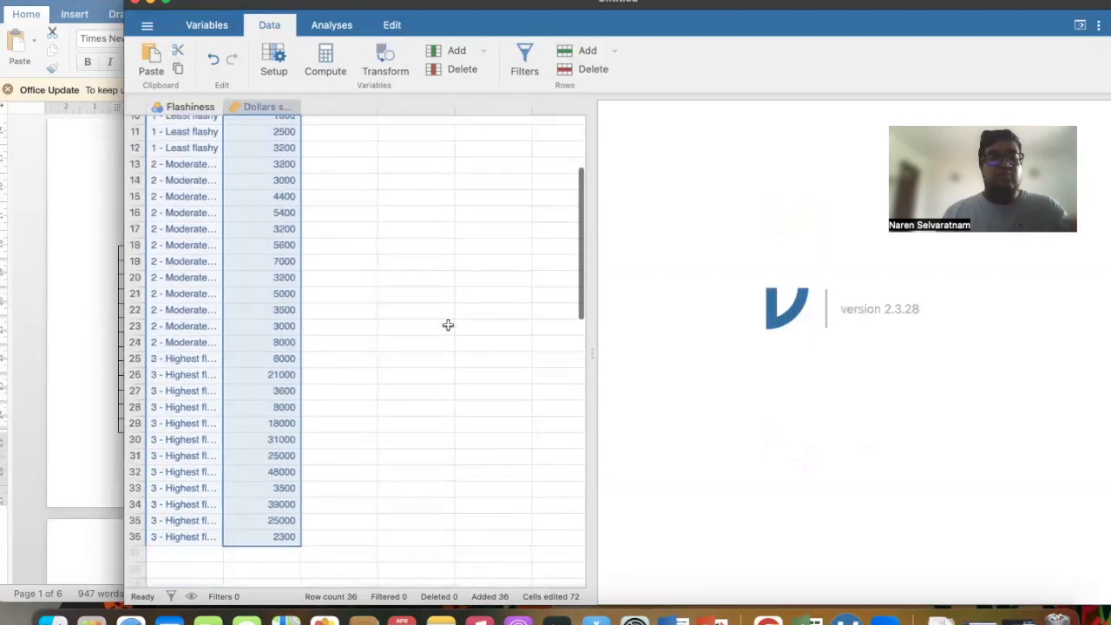
scroll(448, 324, "up", 5)
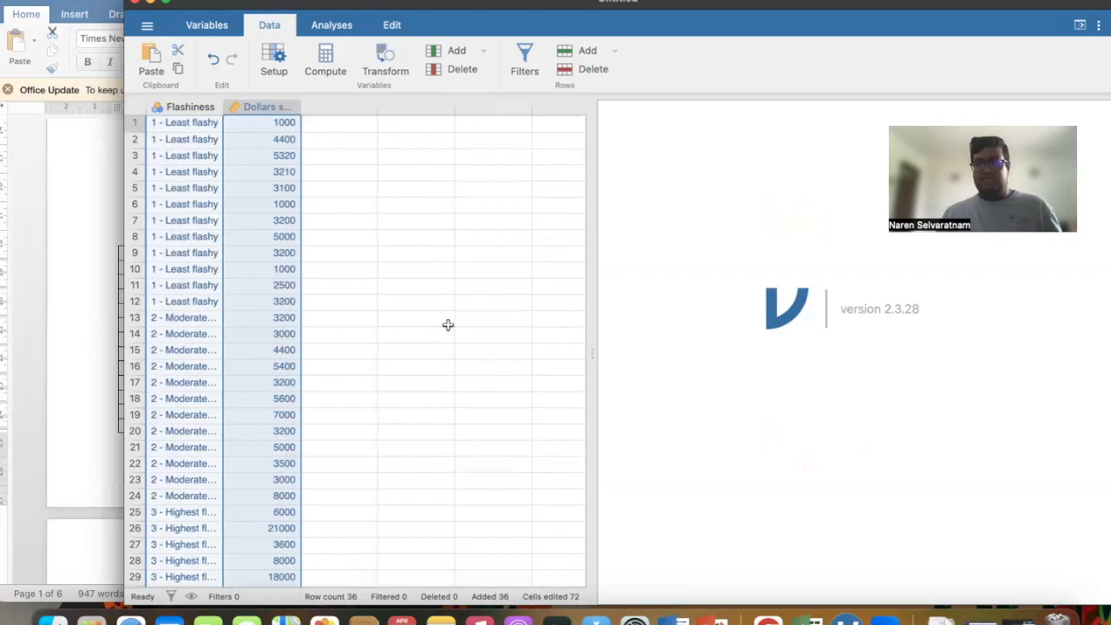
left_click(448, 324)
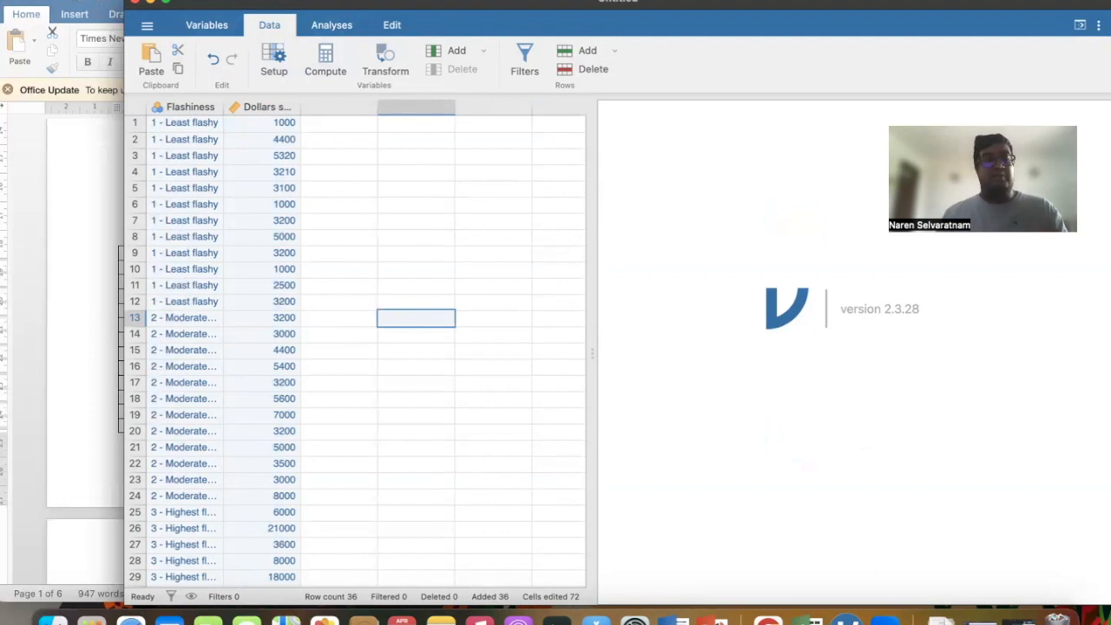
left_click(148, 24)
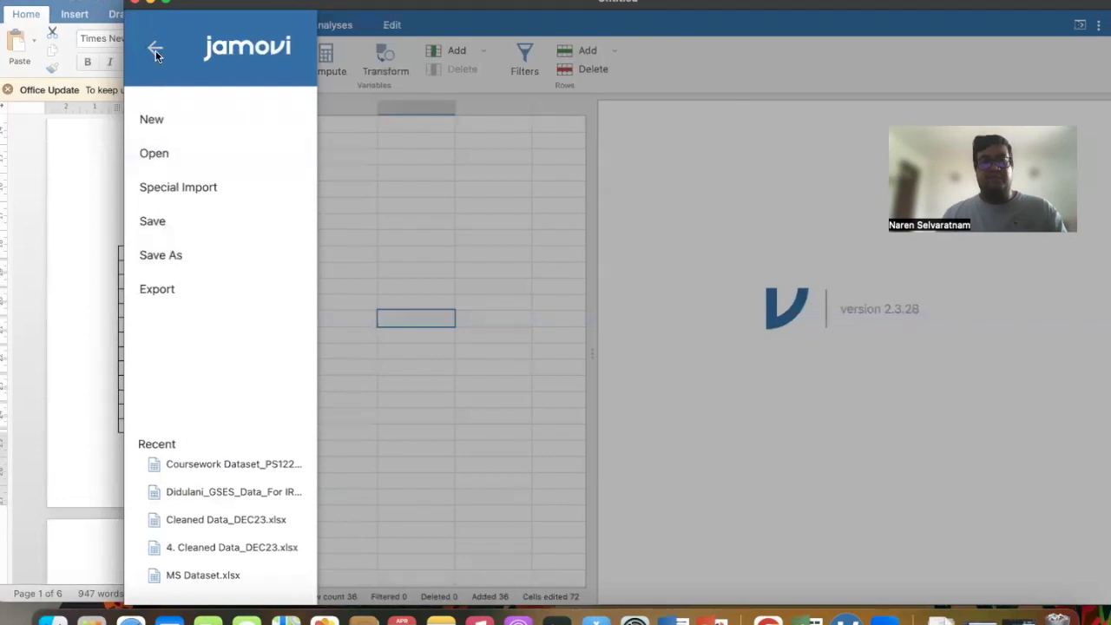
left_click(155, 51)
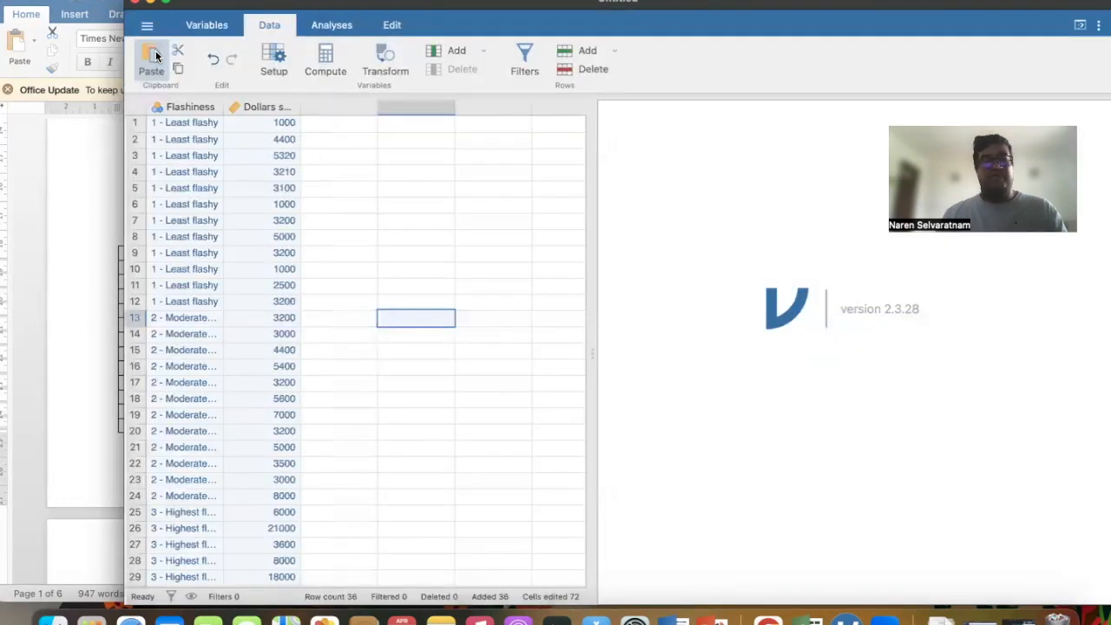
Switch to the Word exercise document and go to the questions below the casino spending table.
left_click(74, 189)
scroll(72, 190, "down", 5)
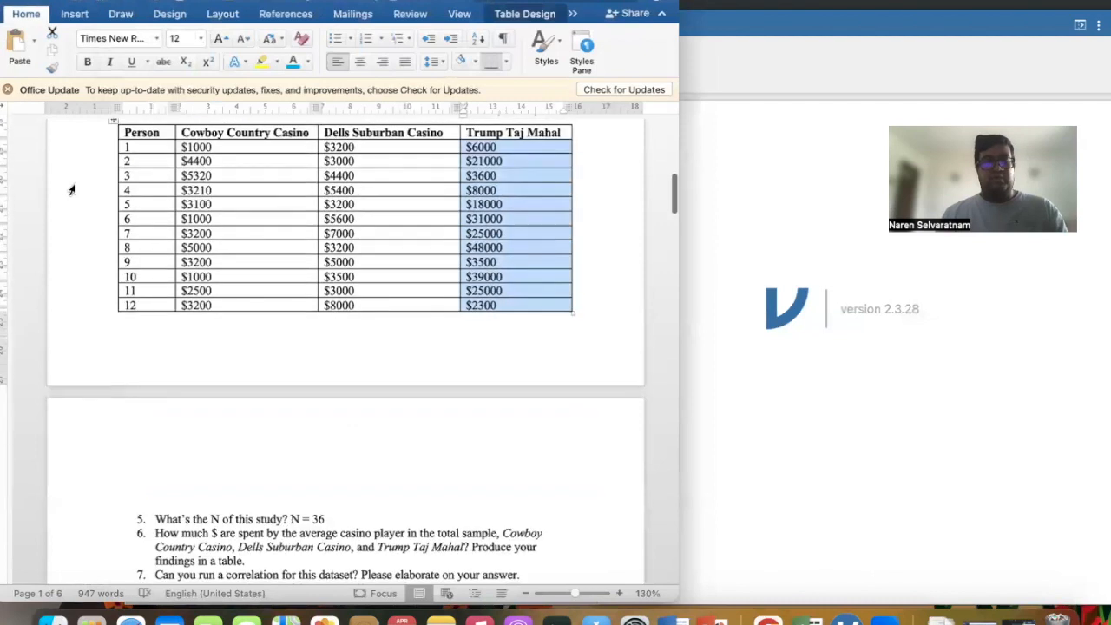
Delete the empty lines above question 5 at the start of the question list's page.
scroll(72, 189, "down", 1)
left_click(157, 399)
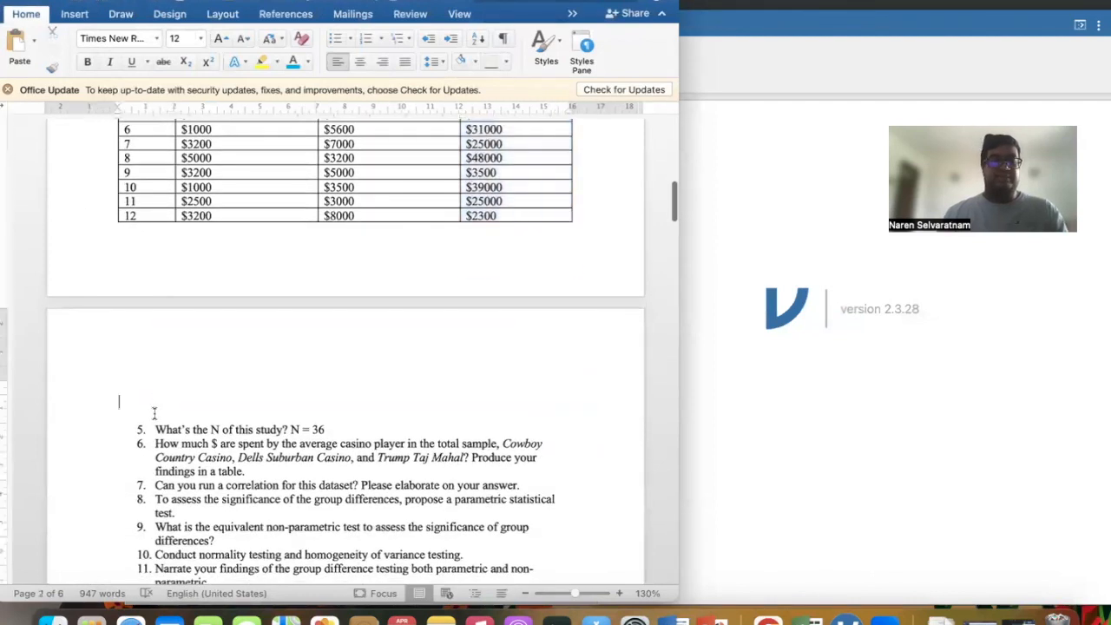
key("BackSpace")
key("BackSpace")
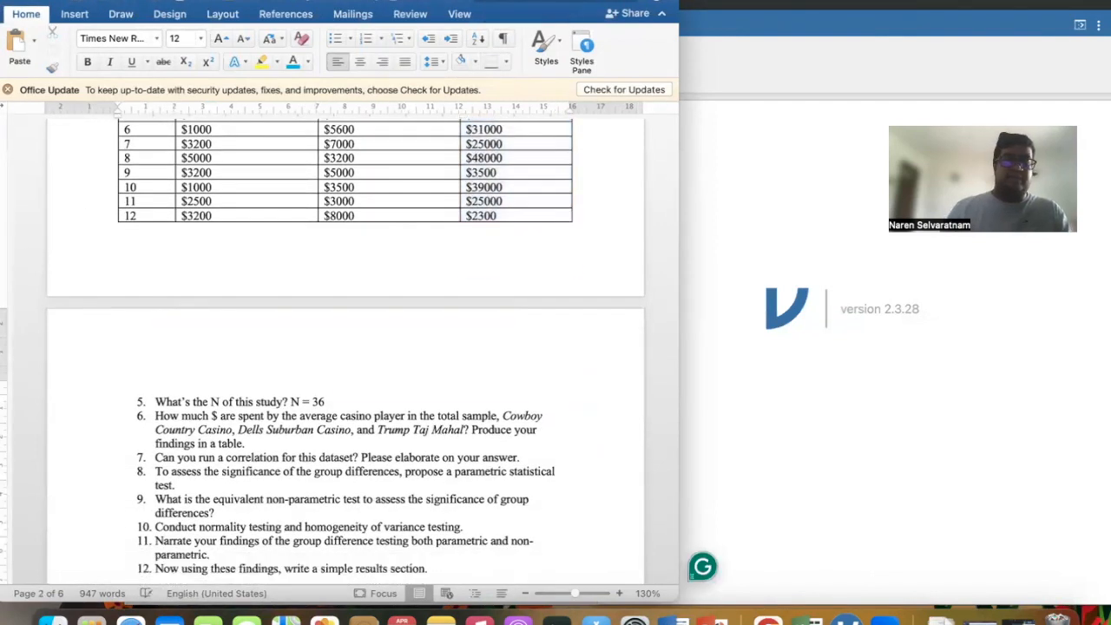
Colour the whole text of question 6 about average casino spending red.
left_click(156, 401)
scroll(156, 401, "down", 1)
scroll(156, 401, "down", 3)
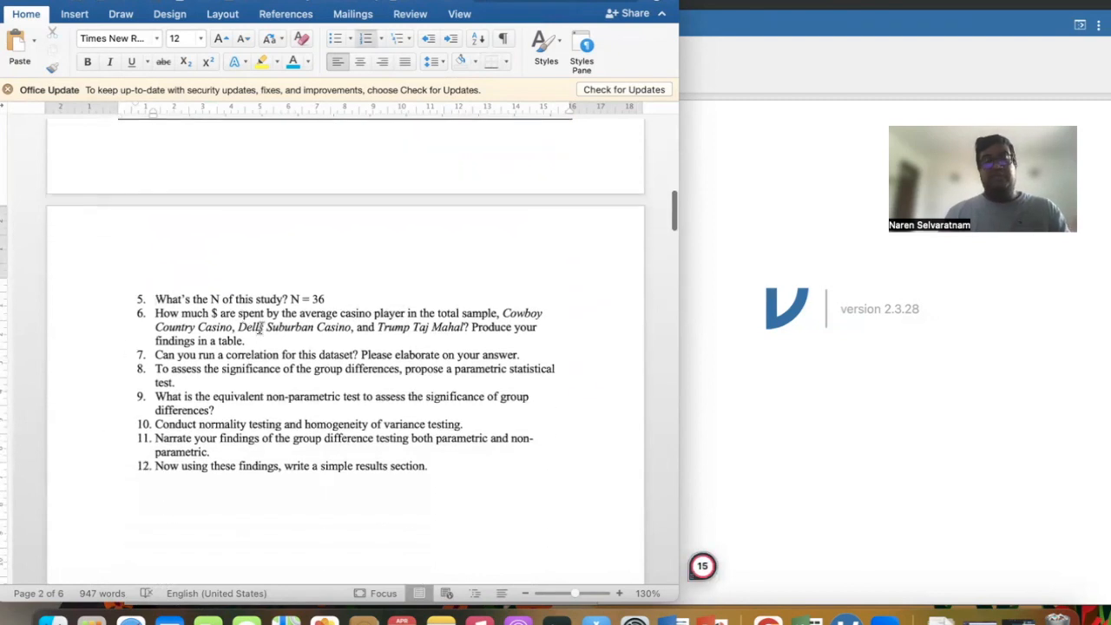
left_click_drag(246, 340, 155, 318)
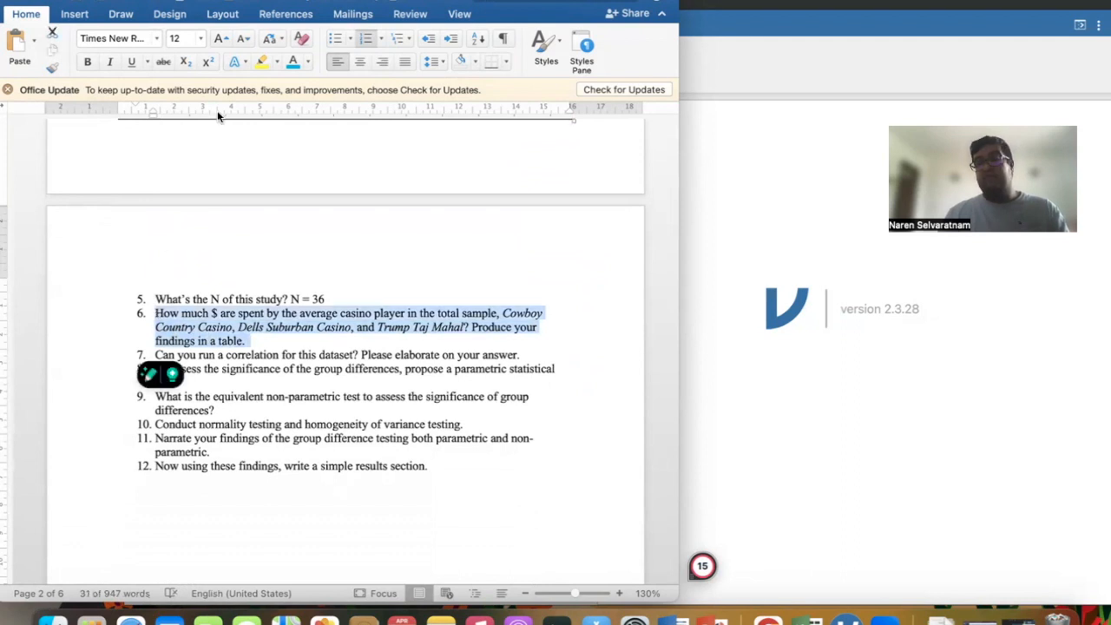
left_click(307, 62)
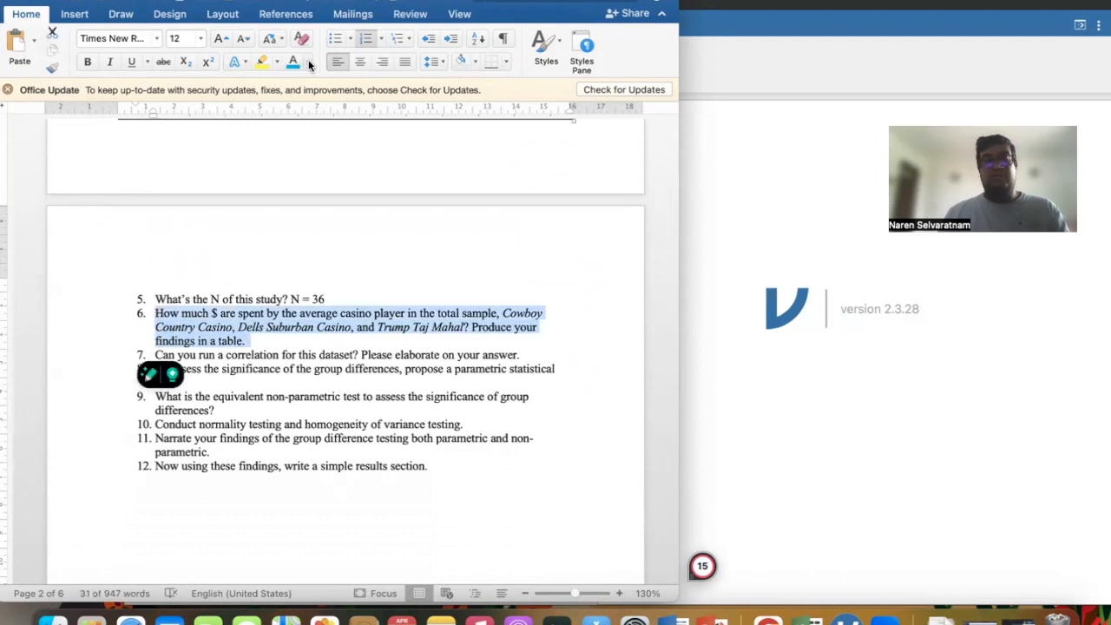
left_click(306, 236)
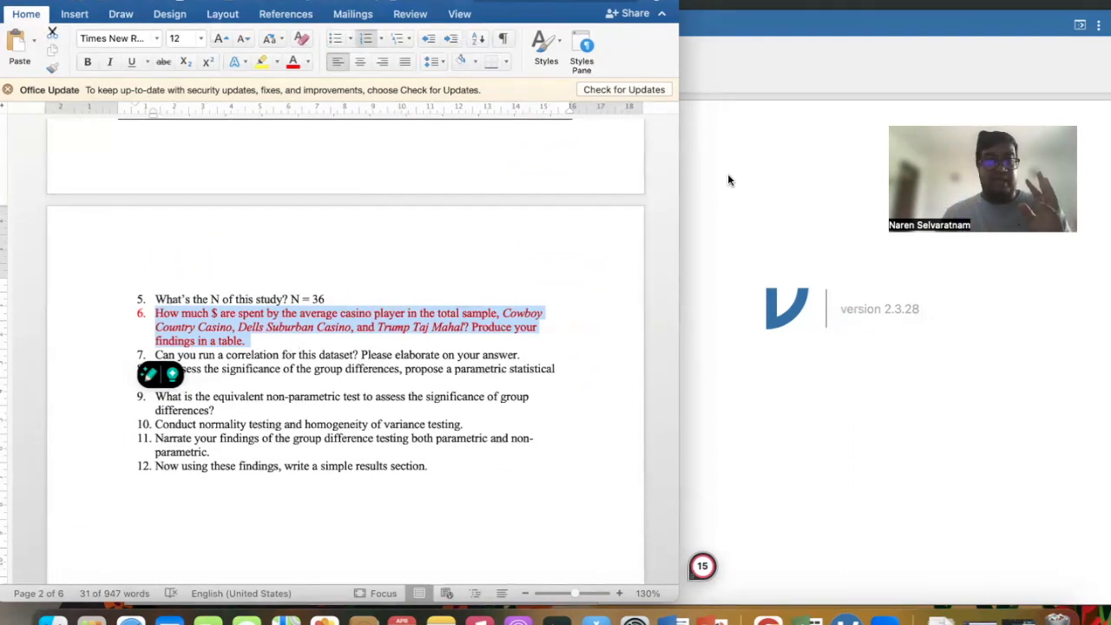
Switch to jamovi, shift its window aside and widen it to the screen's edge.
left_click(816, 22)
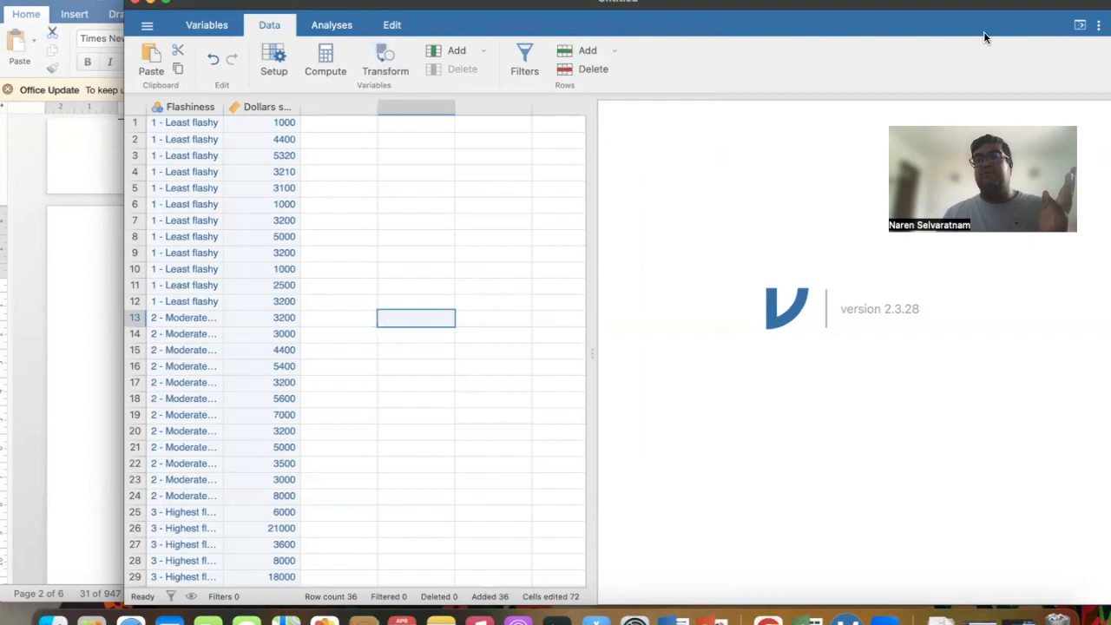
left_click_drag(393, 3, 324, 1)
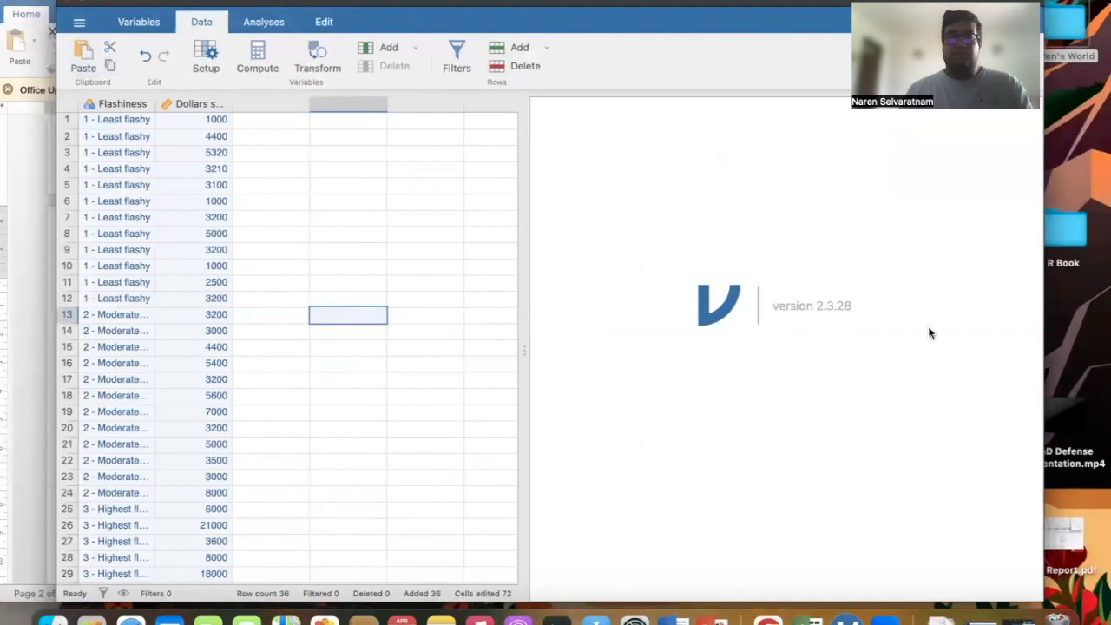
left_click_drag(1043, 363, 1110, 371)
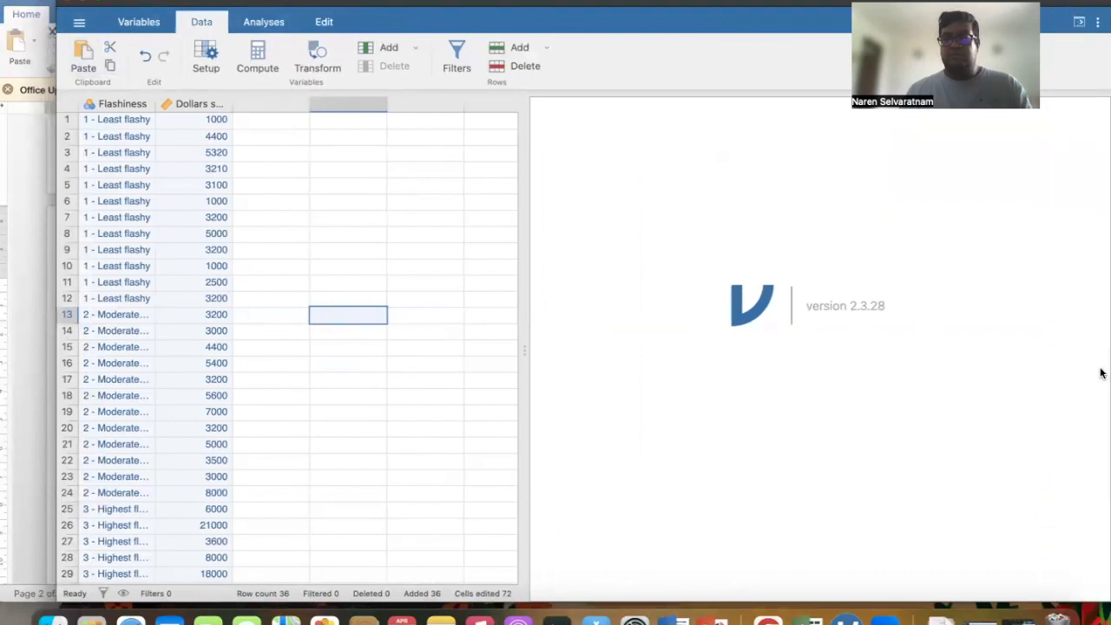
Create a Descriptives analysis with Dollars spent as the analysed variable.
left_click(263, 21)
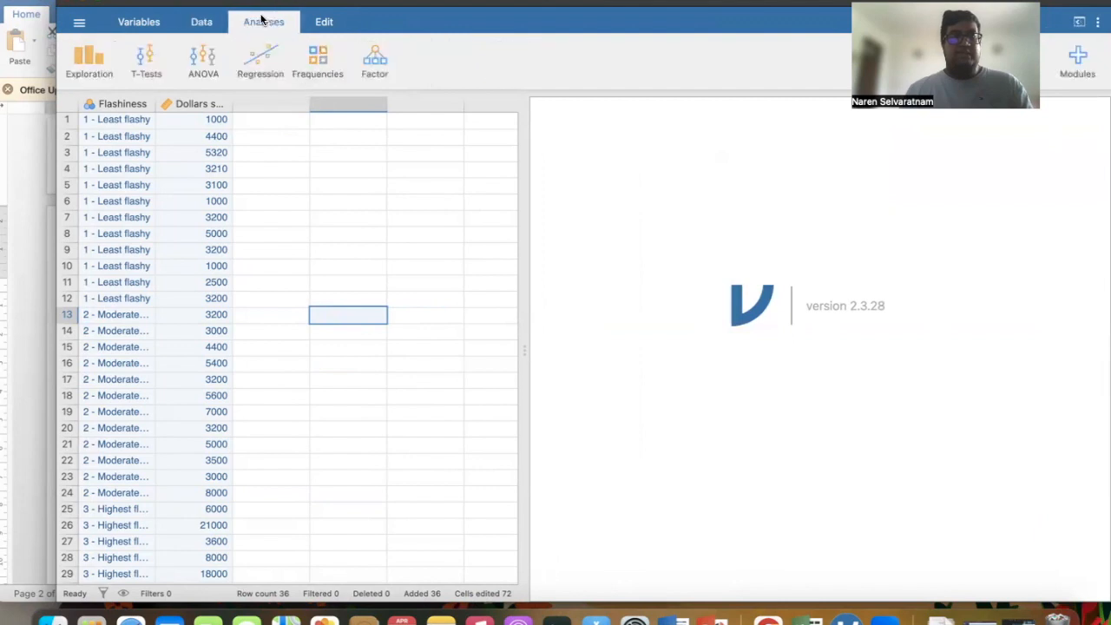
left_click(88, 63)
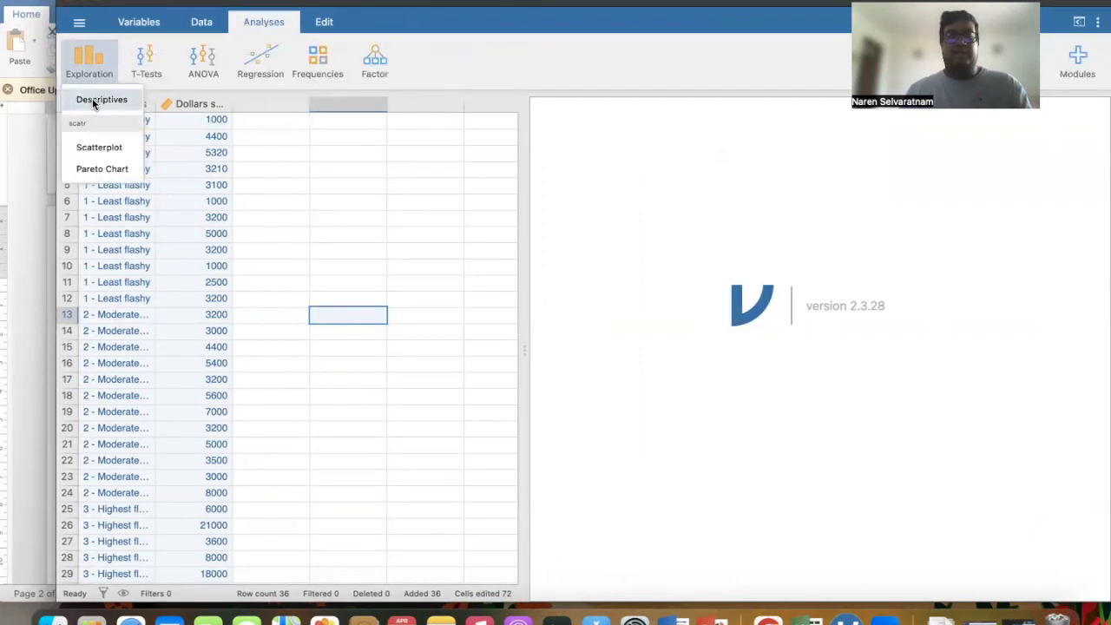
left_click(92, 99)
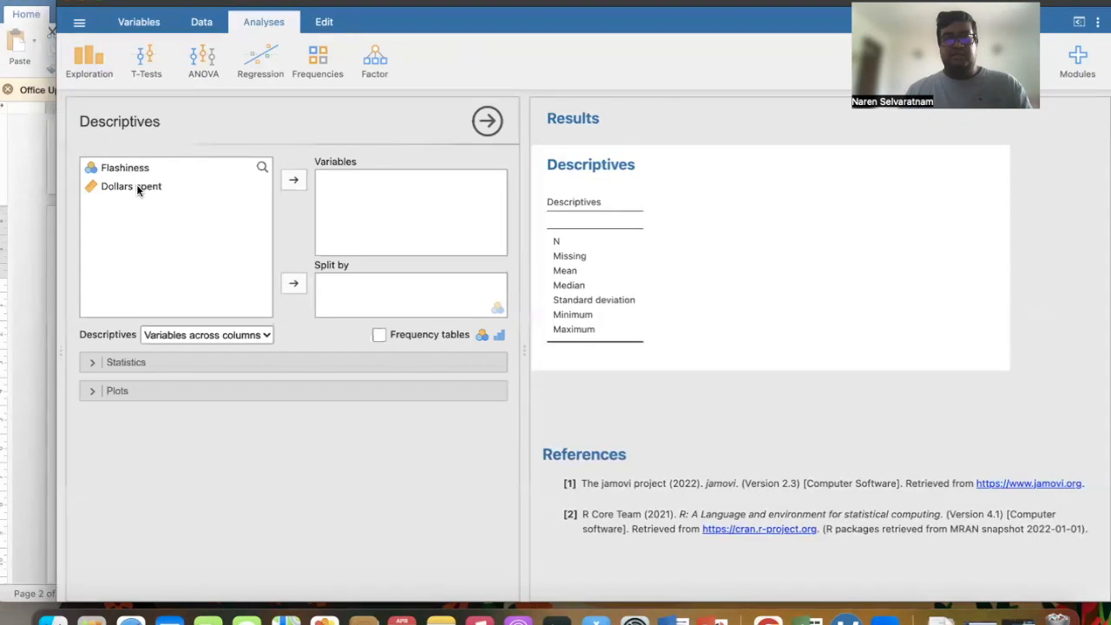
left_click(137, 186)
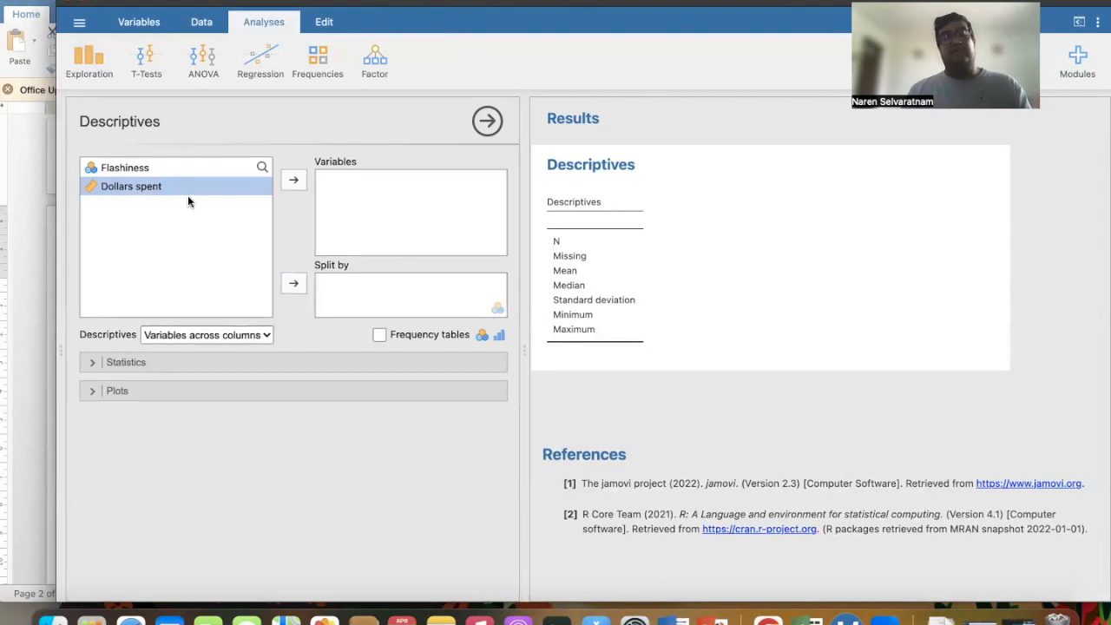
left_click(293, 182)
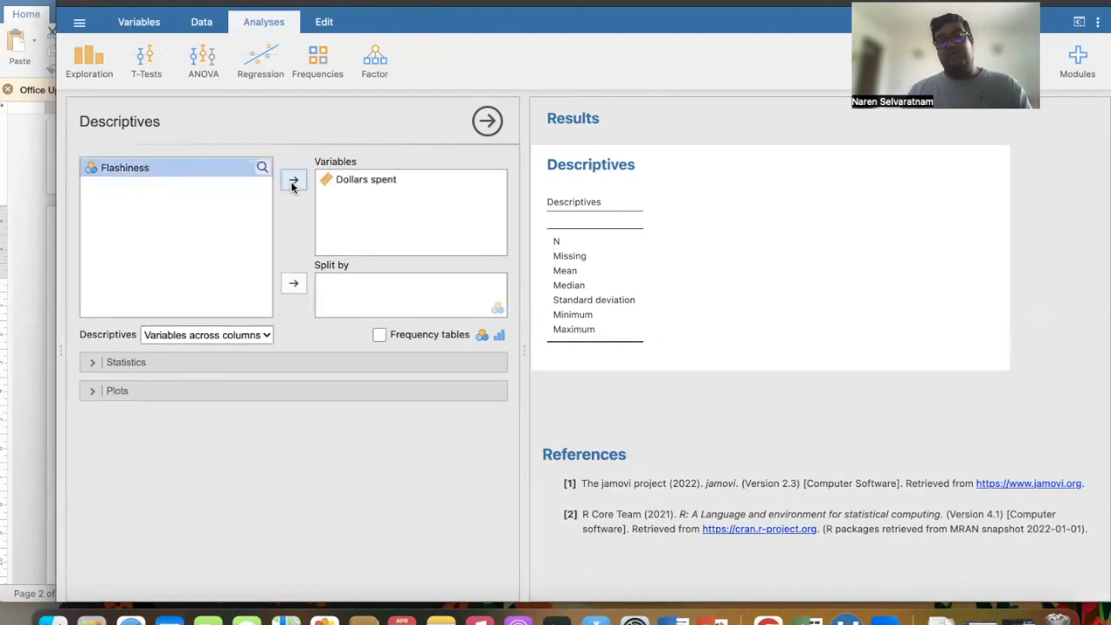
Limit the Dollars spent statistics to N, mean, standard deviation, minimum and maximum, leaving skewness and kurtosis off.
left_click(137, 361)
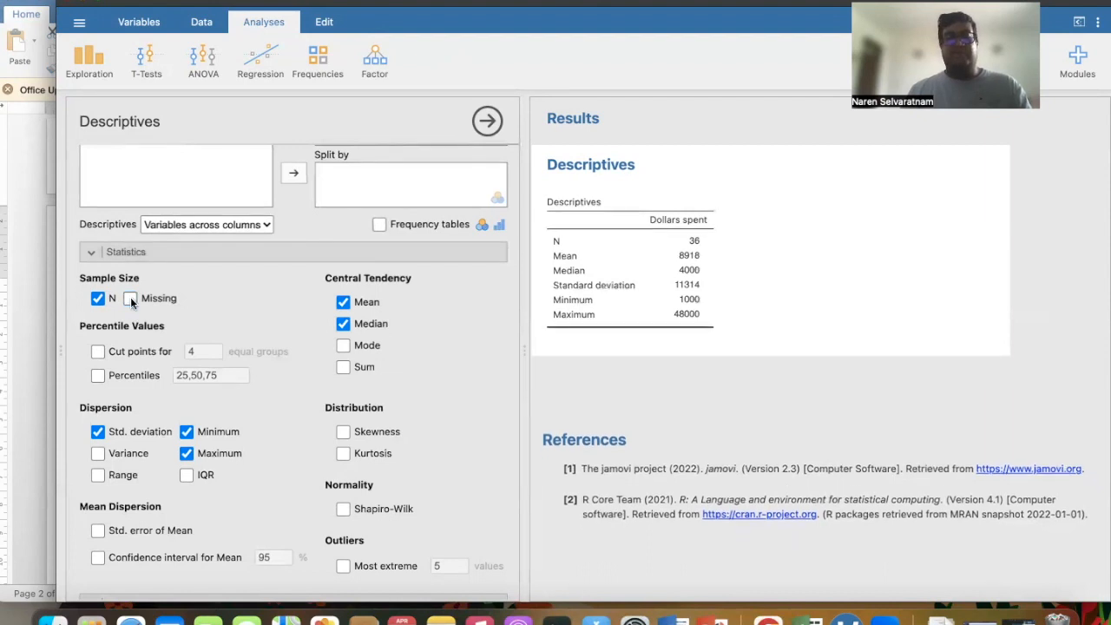
left_click(344, 323)
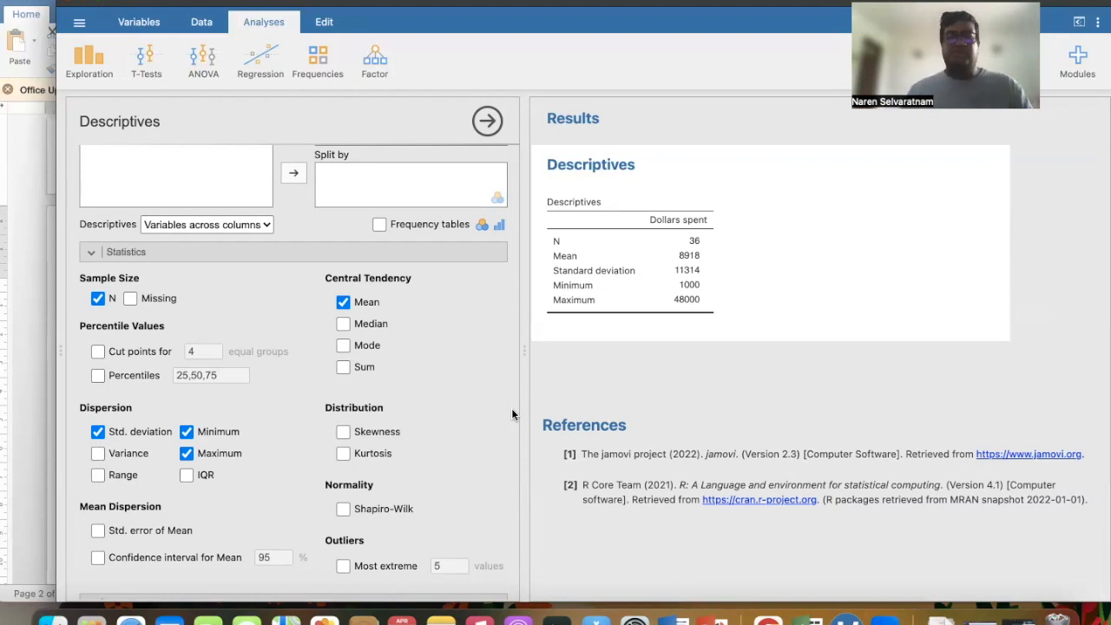
left_click(343, 454)
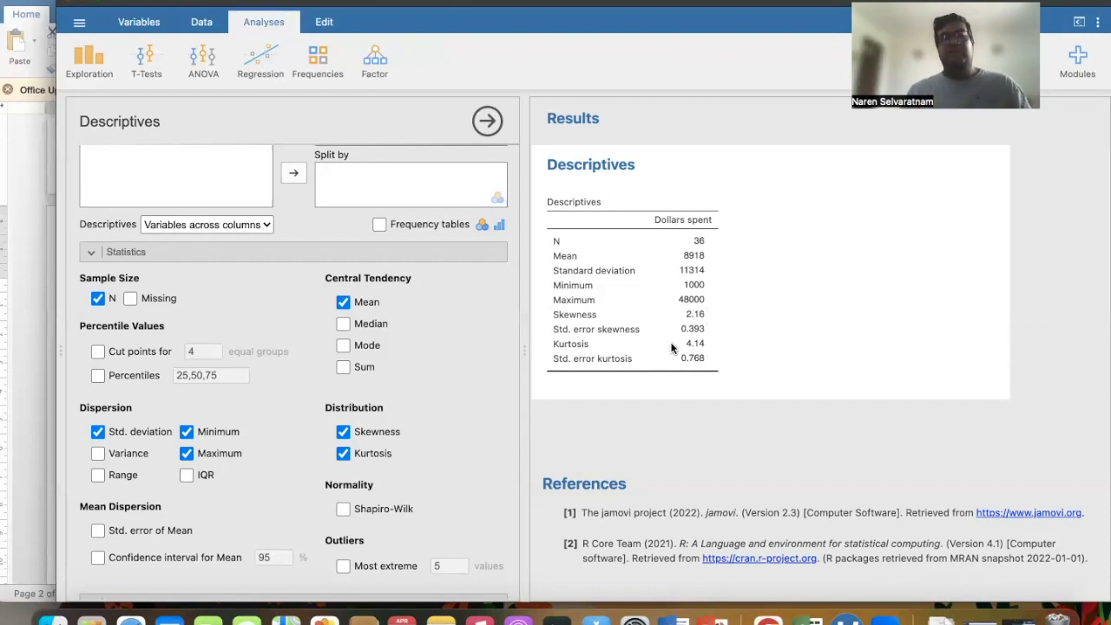
left_click(341, 431)
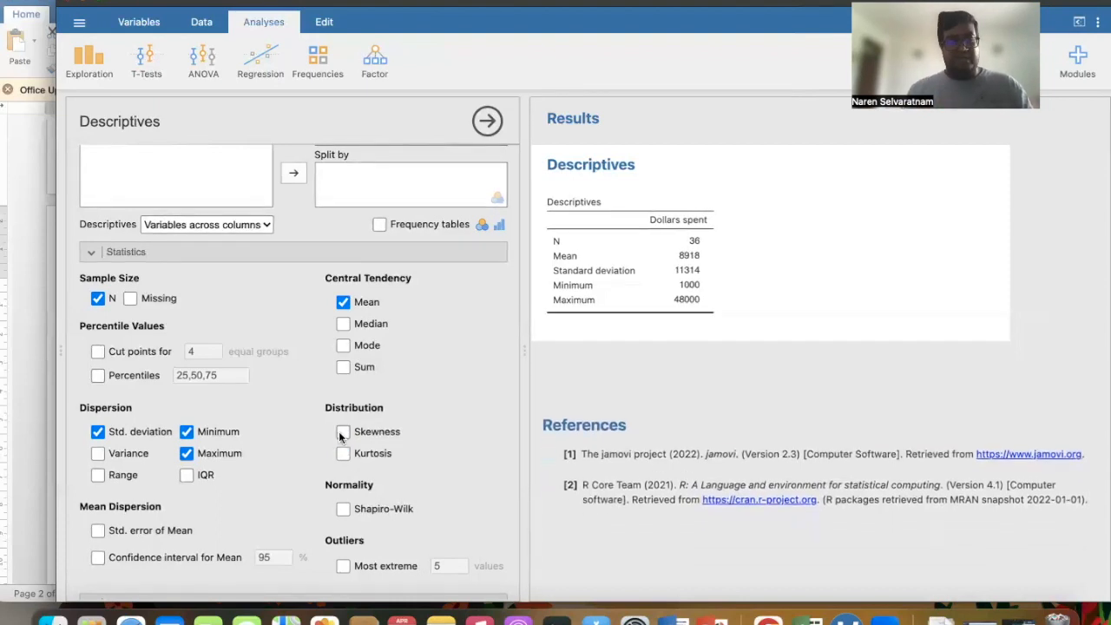
Copy the Descriptives results table for Dollars spent to the clipboard.
scroll(338, 432, "down", 1)
scroll(338, 432, "up", 3)
scroll(339, 432, "up", 1)
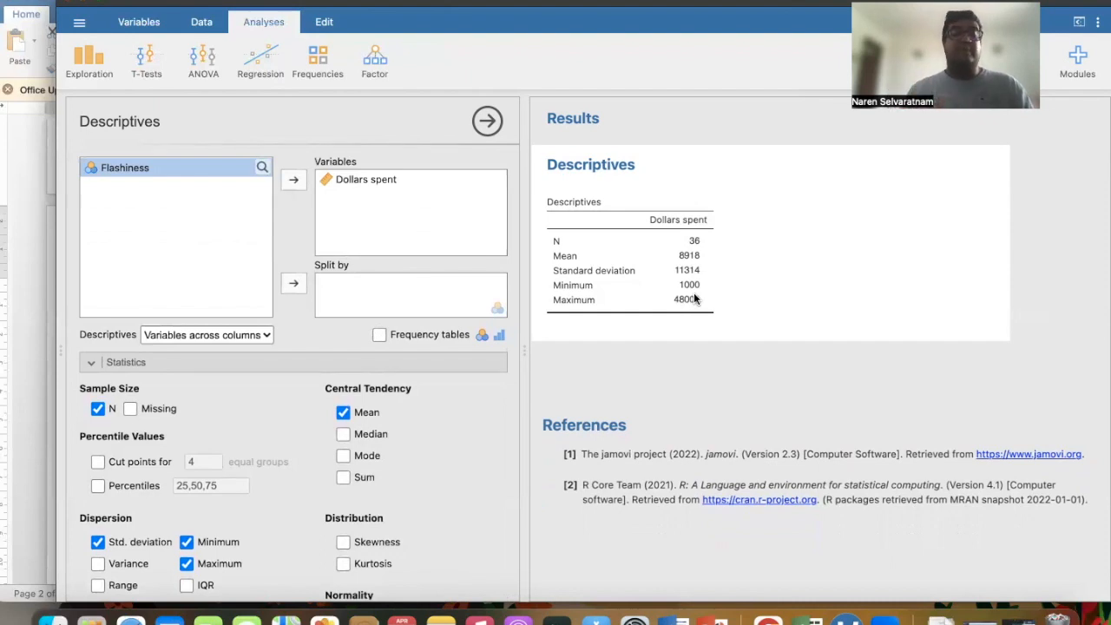
right_click(665, 286)
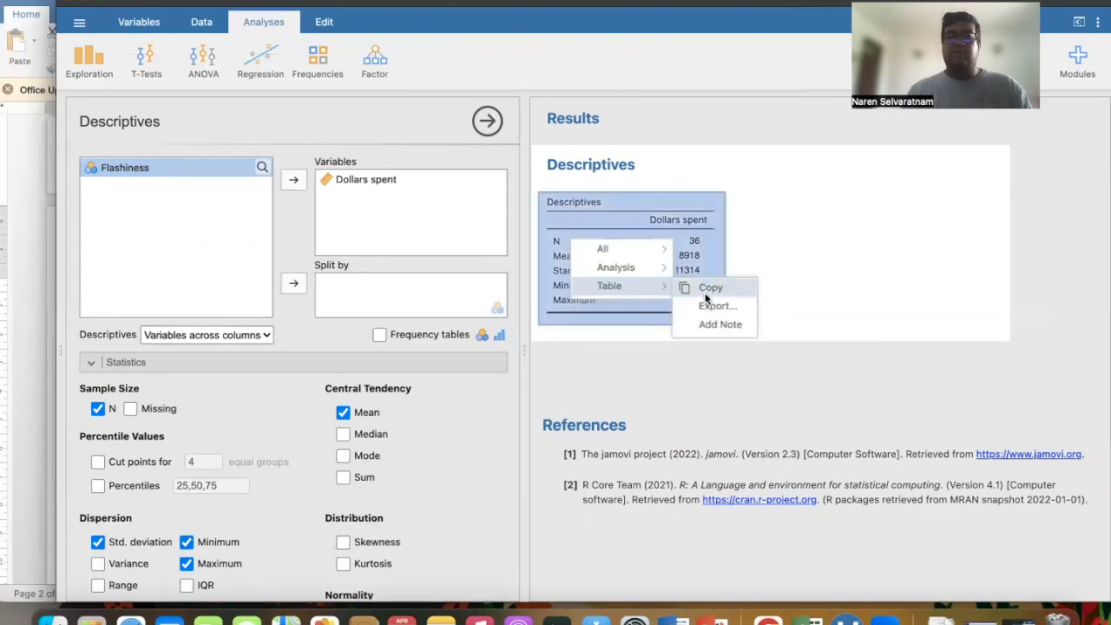
left_click(707, 291)
Switch to the Word exercise document and paste the descriptives table below question 12.
left_click(37, 267)
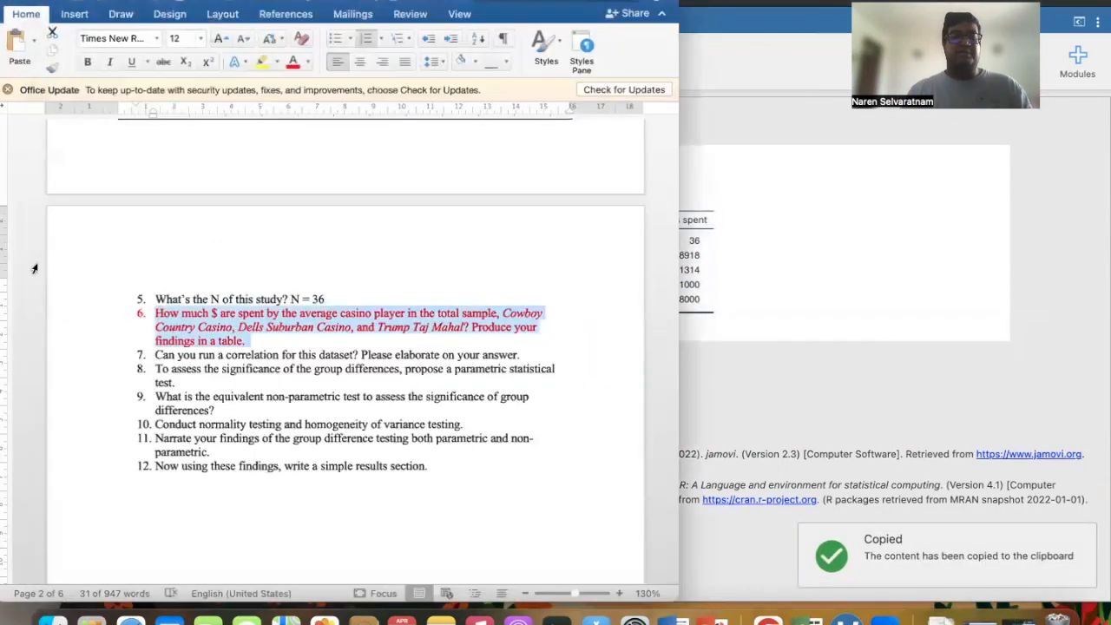
scroll(35, 270, "down", 5)
scroll(35, 269, "down", 10)
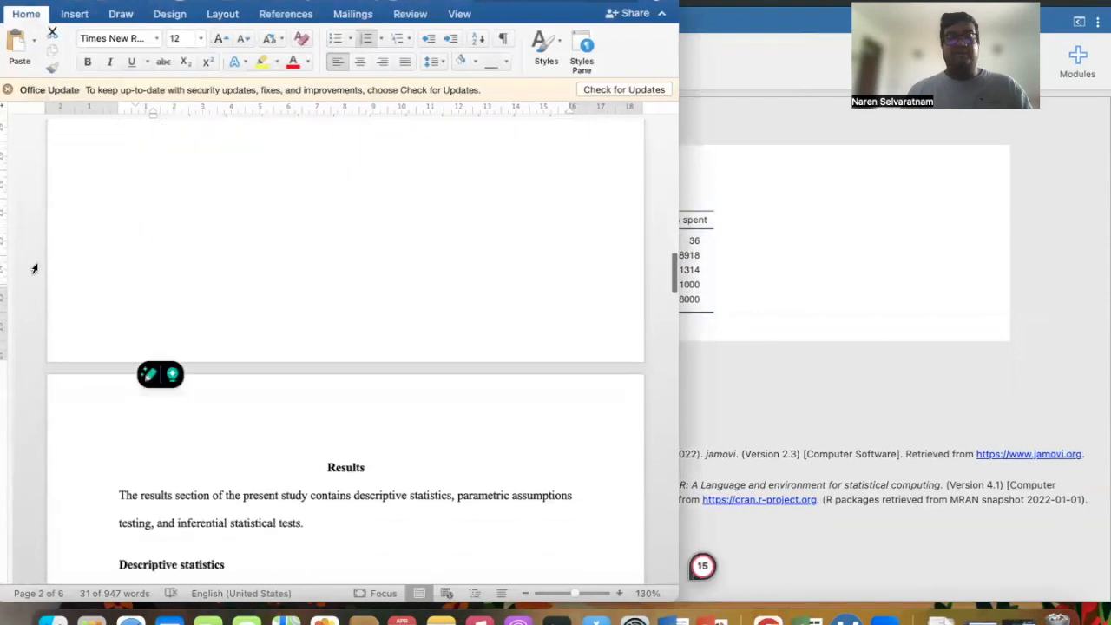
scroll(35, 269, "down", 1)
scroll(34, 269, "up", 10)
scroll(34, 269, "down", 5)
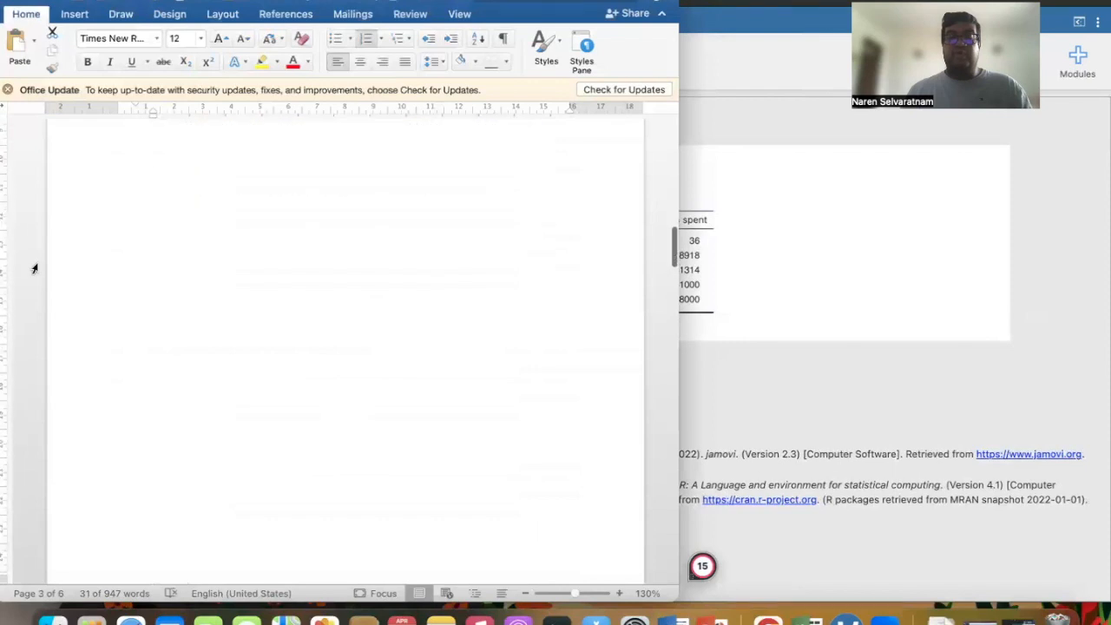
left_click(127, 219)
scroll(130, 224, "up", 3)
left_click(149, 251)
key("super+v")
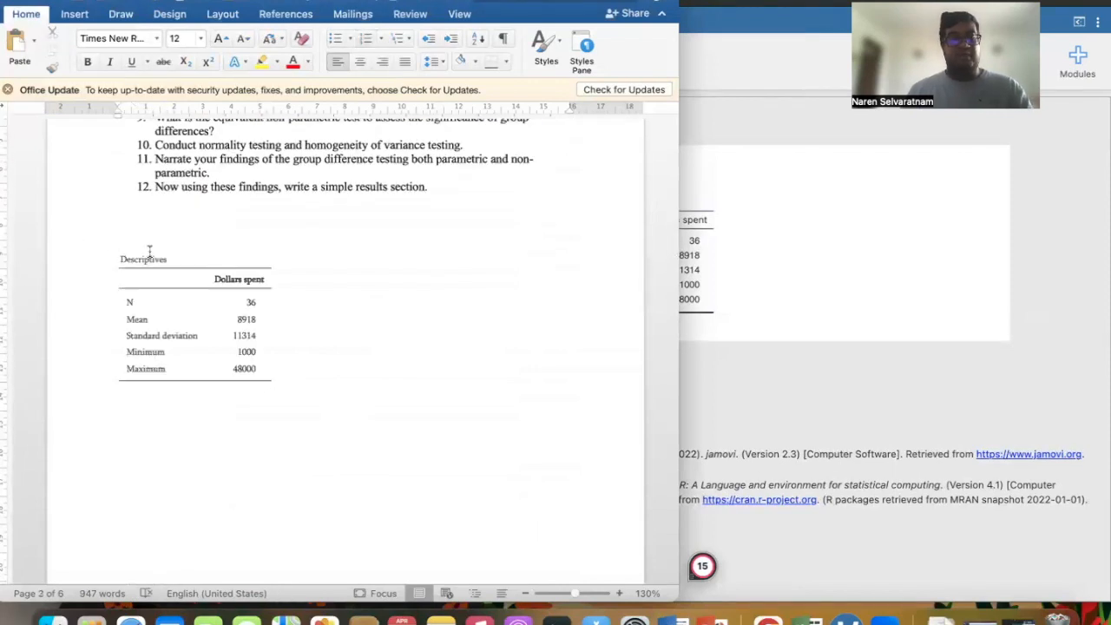
Delete surplus empty lines between the pasted descriptives table and the Results heading.
scroll(150, 251, "down", 10)
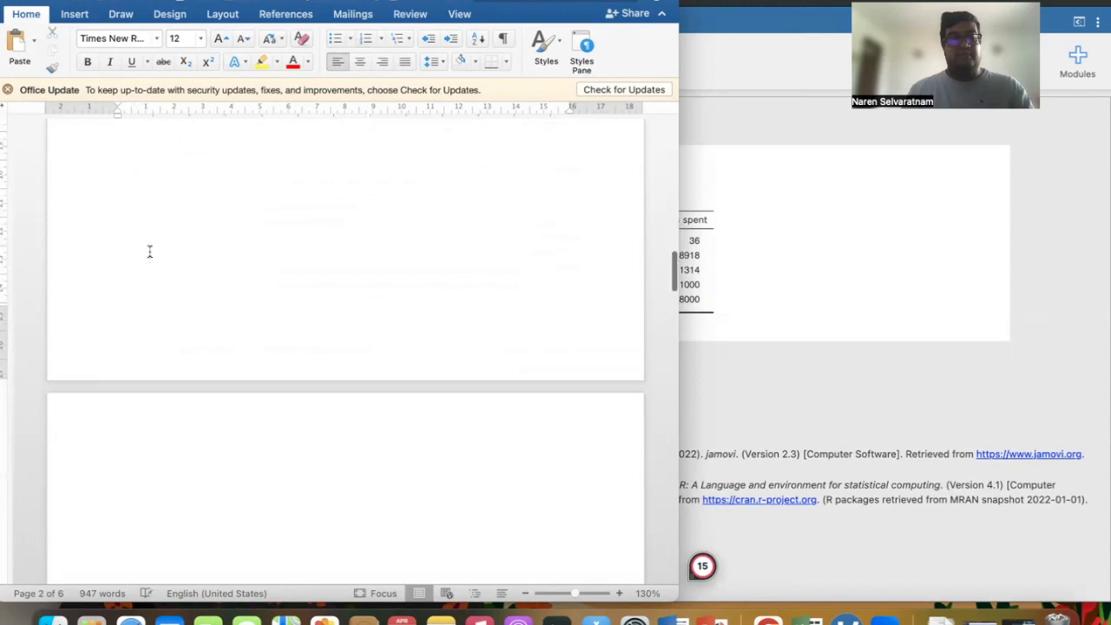
left_click(150, 307)
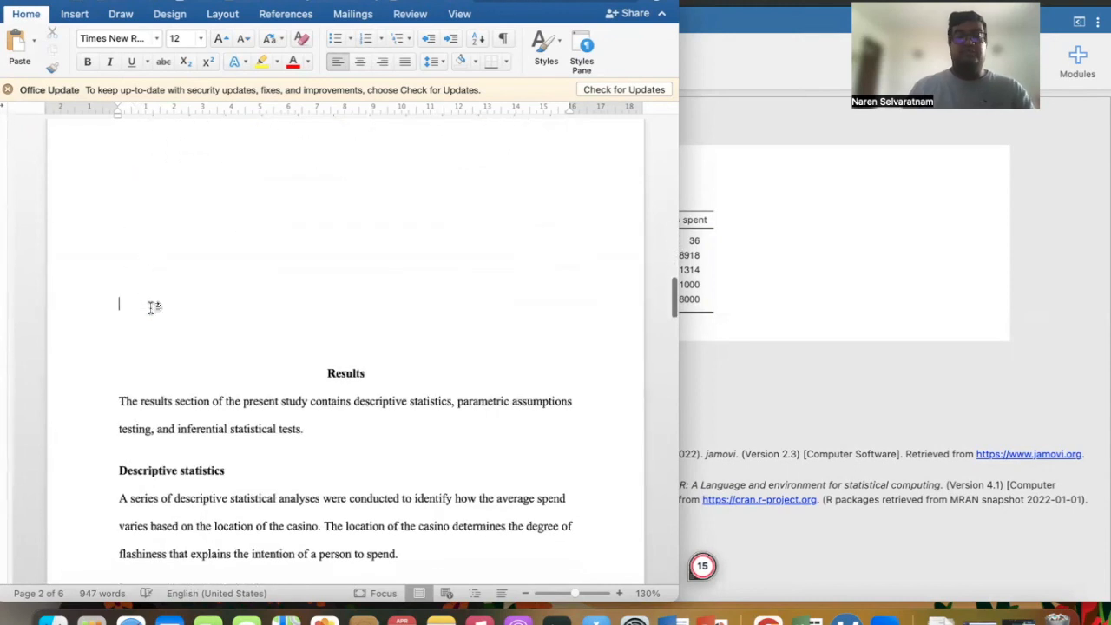
key("BackSpace")
key("BackSpace")
key("BackSpace")
key("BackSpace")
key("BackSpace")
key("BackSpace")
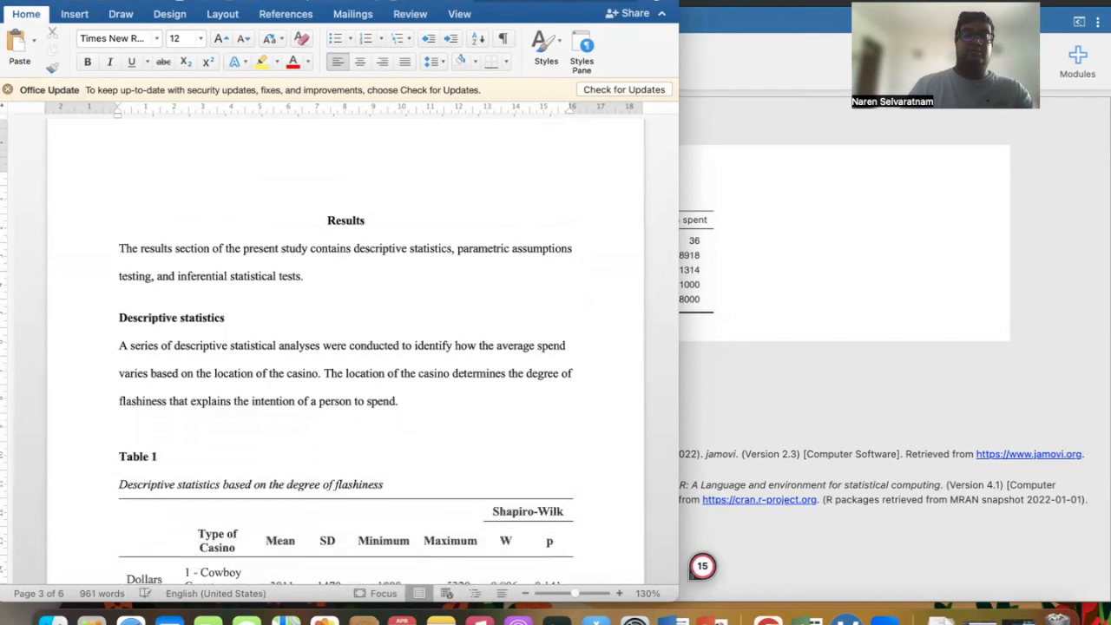
scroll(345, 348, "up", 3)
key("BackSpace")
key("BackSpace")
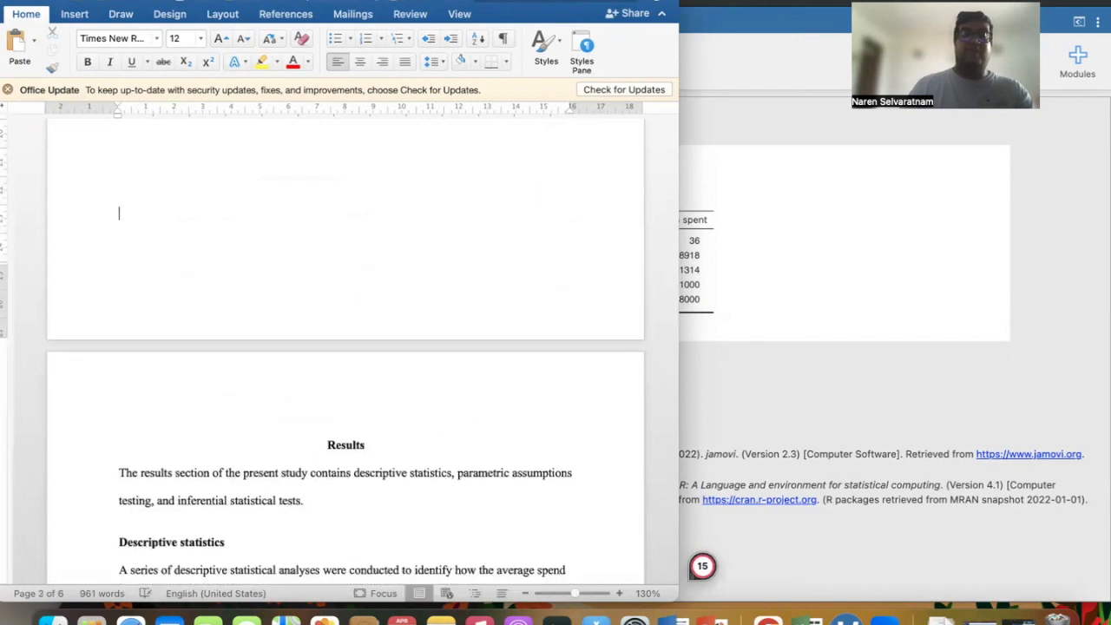
Format the entire pasted descriptives table in Times New Roman, size 12.
scroll(117, 294, "up", 10)
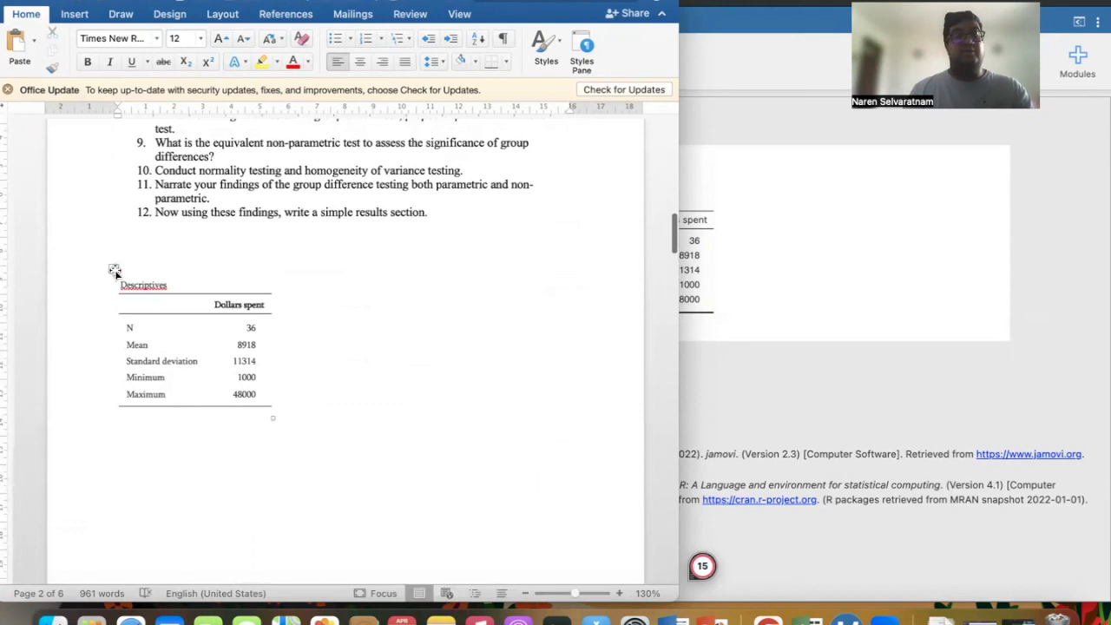
left_click(113, 268)
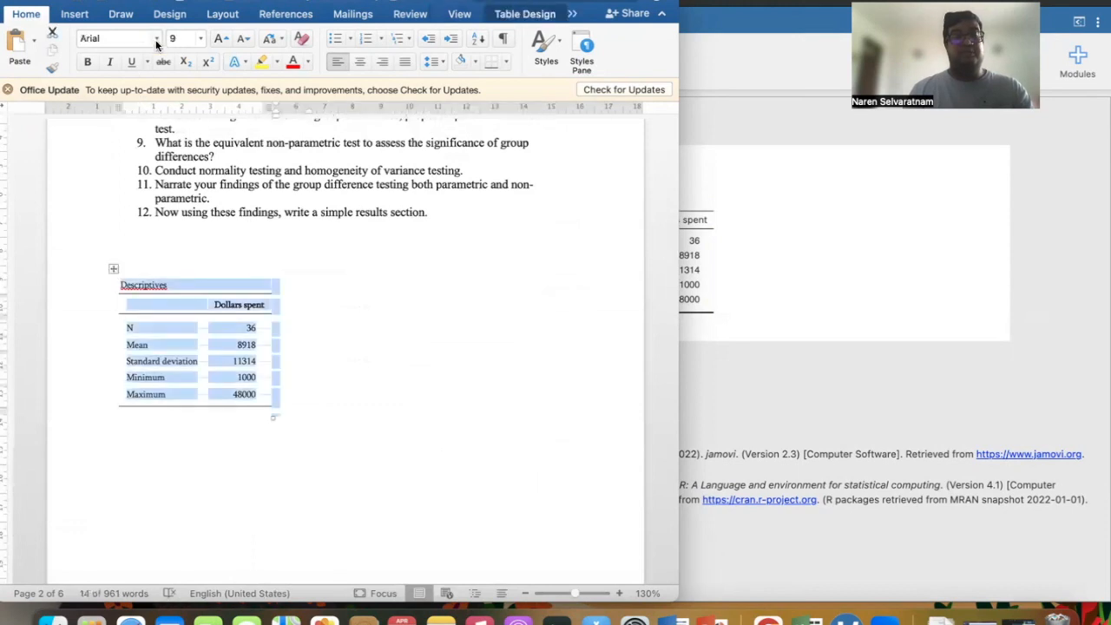
left_click(157, 40)
key("Escape")
left_click(202, 39)
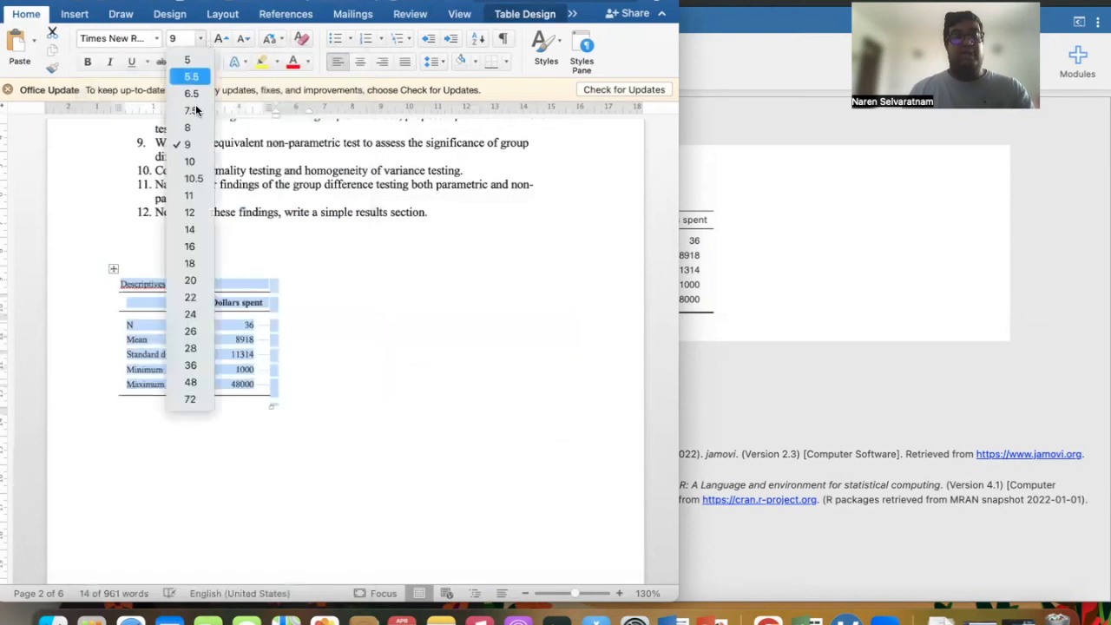
left_click(196, 211)
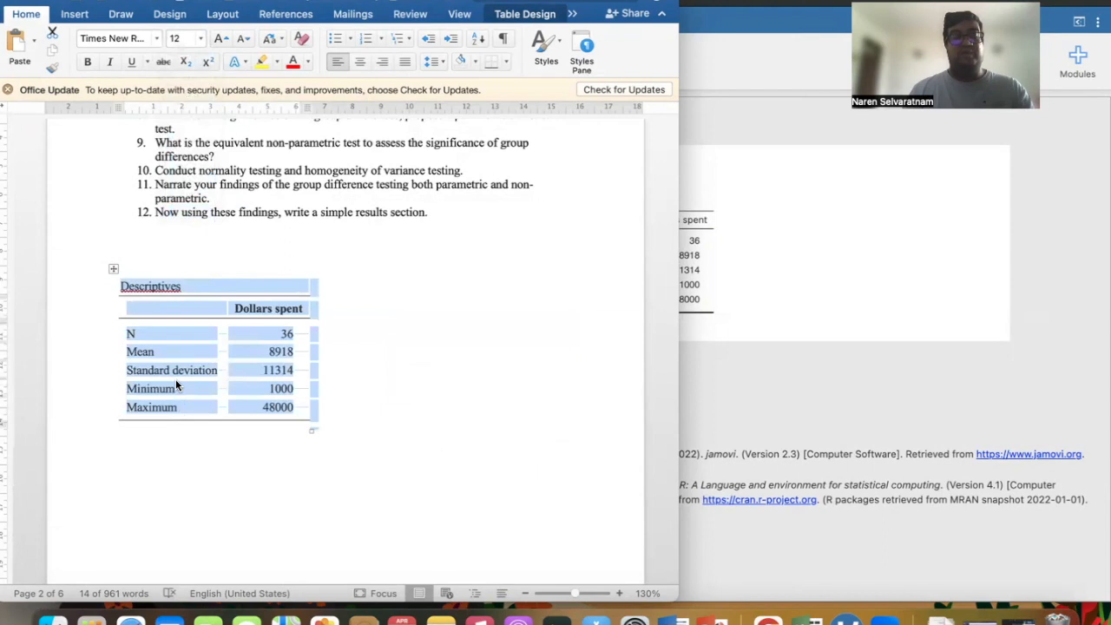
left_click(408, 392)
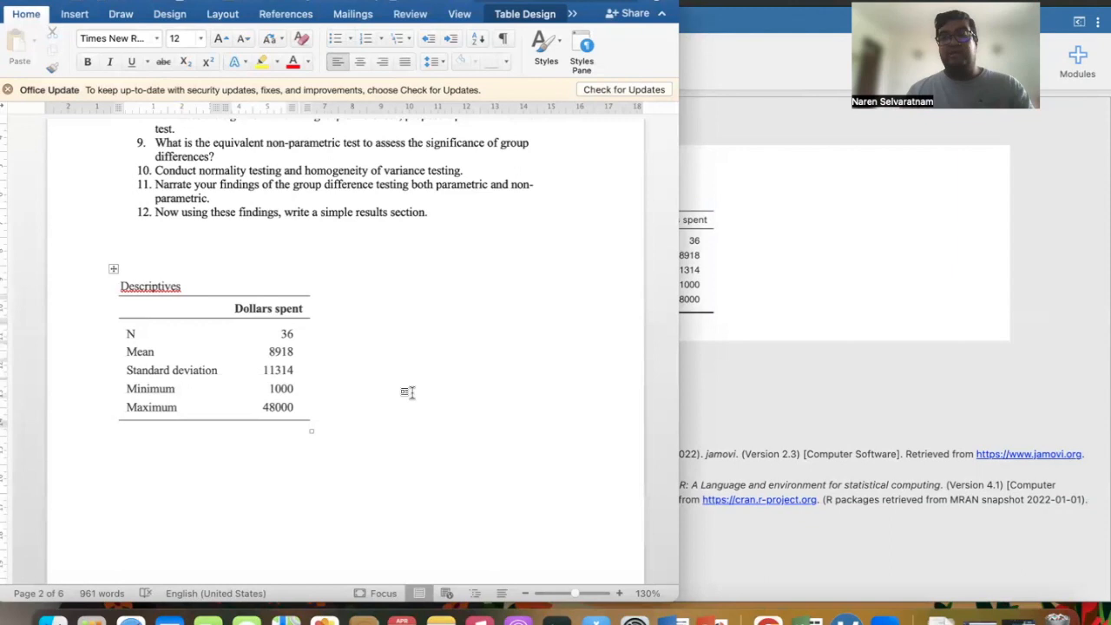
Cut the "Descriptives" title from the pasted table and place the cursor on the line above the table.
left_click_drag(184, 286, 115, 286)
key("super+x")
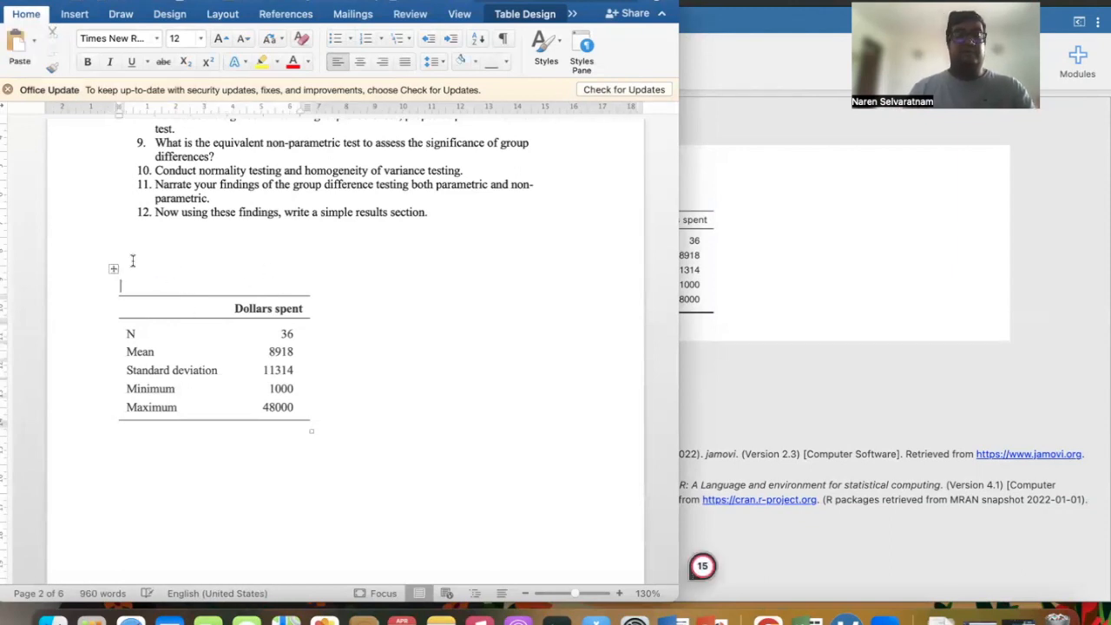
left_click(132, 258)
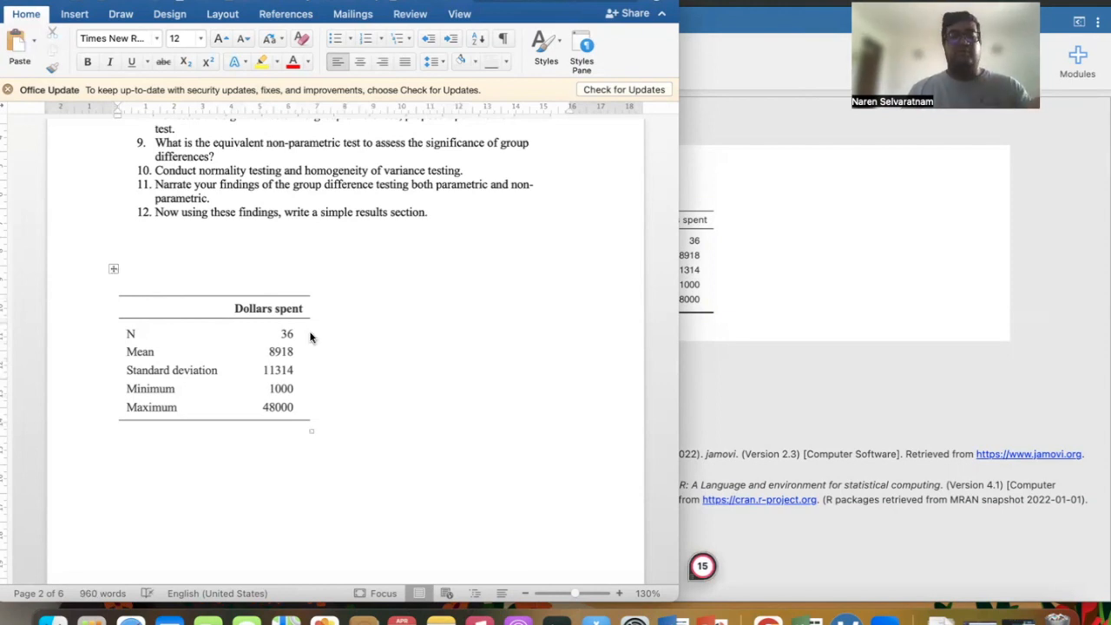
Cut the descriptives table from below question 12 and add empty lines ahead of the Results heading.
left_click(114, 268)
key("super+x")
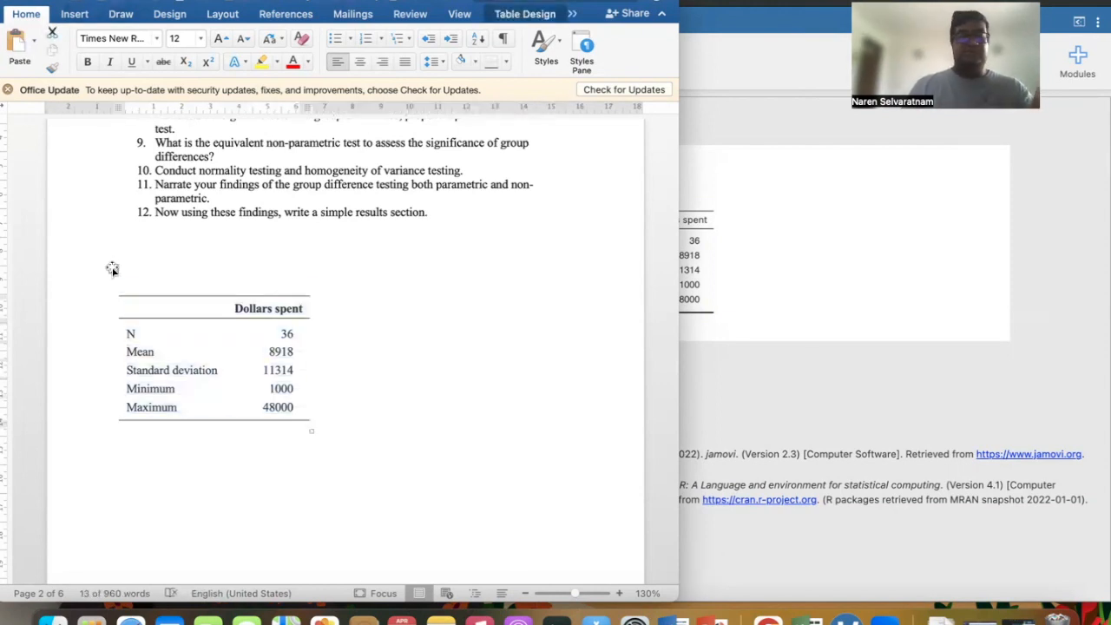
scroll(112, 266, "down", 5)
scroll(112, 267, "up", 3)
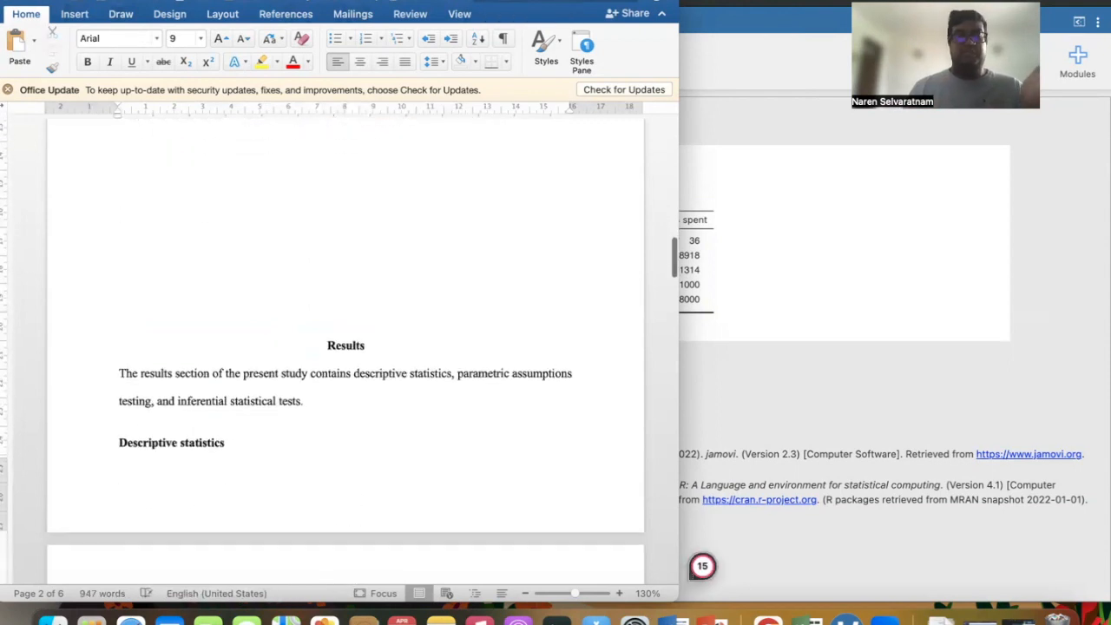
key("Return")
key("Return")
scroll(345, 347, "down", 3)
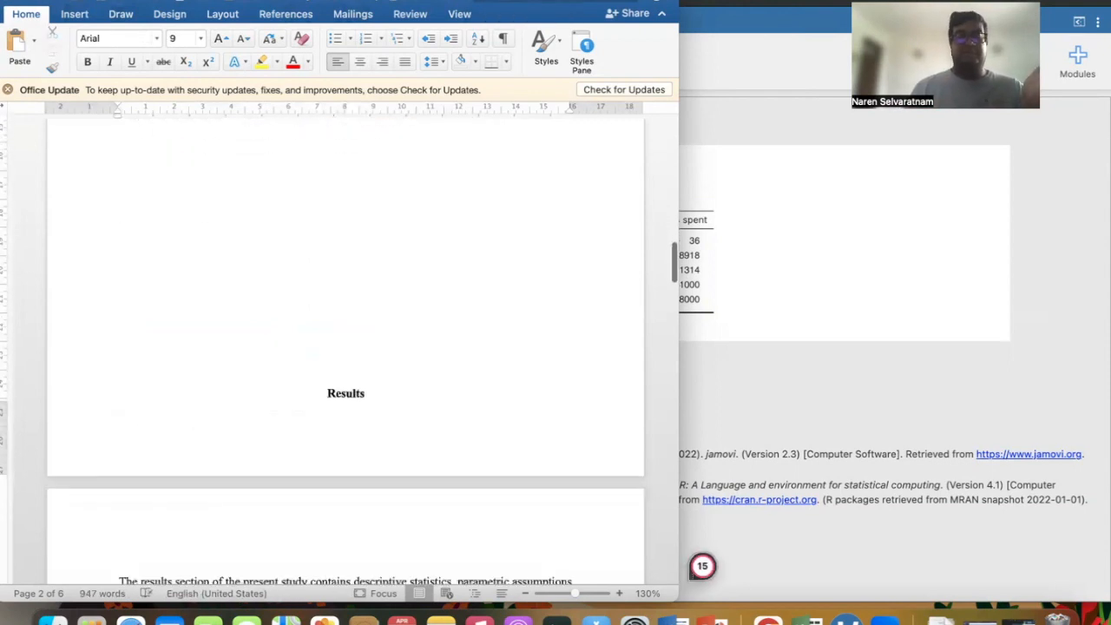
key("Return")
scroll(198, 358, "up", 1)
scroll(198, 358, "down", 4)
scroll(197, 357, "down", 3)
scroll(197, 358, "up", 12)
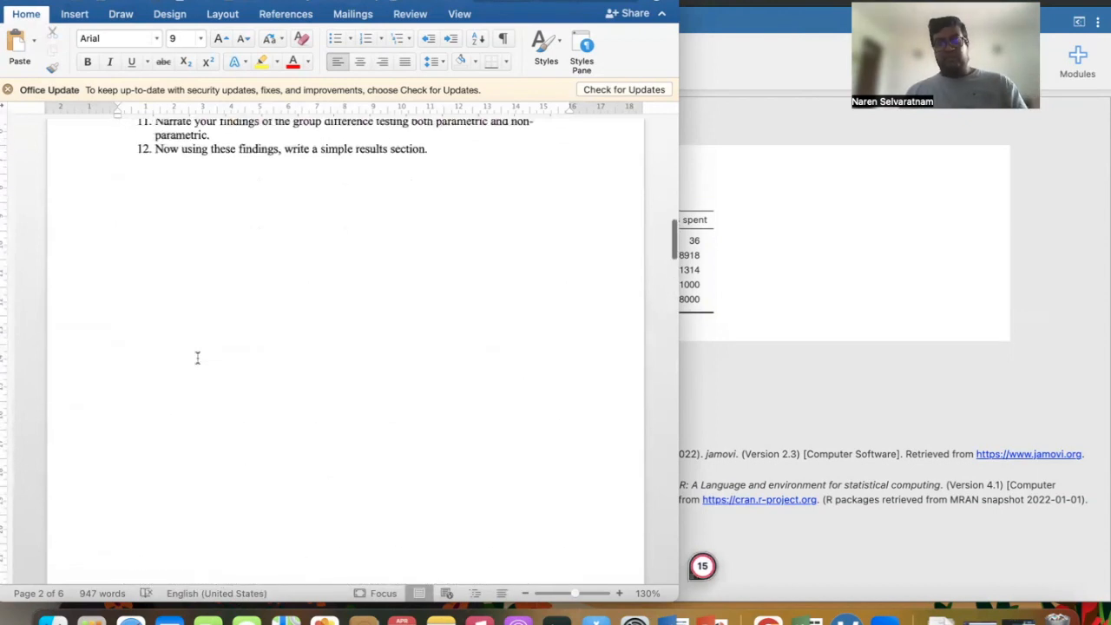
scroll(197, 358, "up", 2)
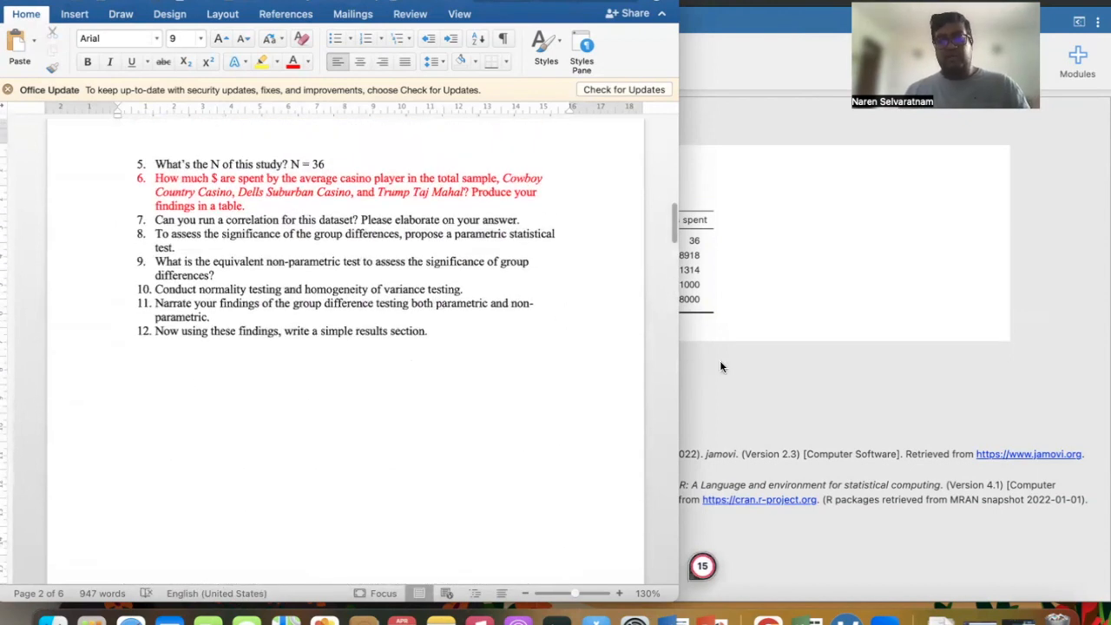
Switch to jamovi, split the Dollars spent descriptives by Flashiness, and lay the table out with variables across rows.
left_click(695, 358)
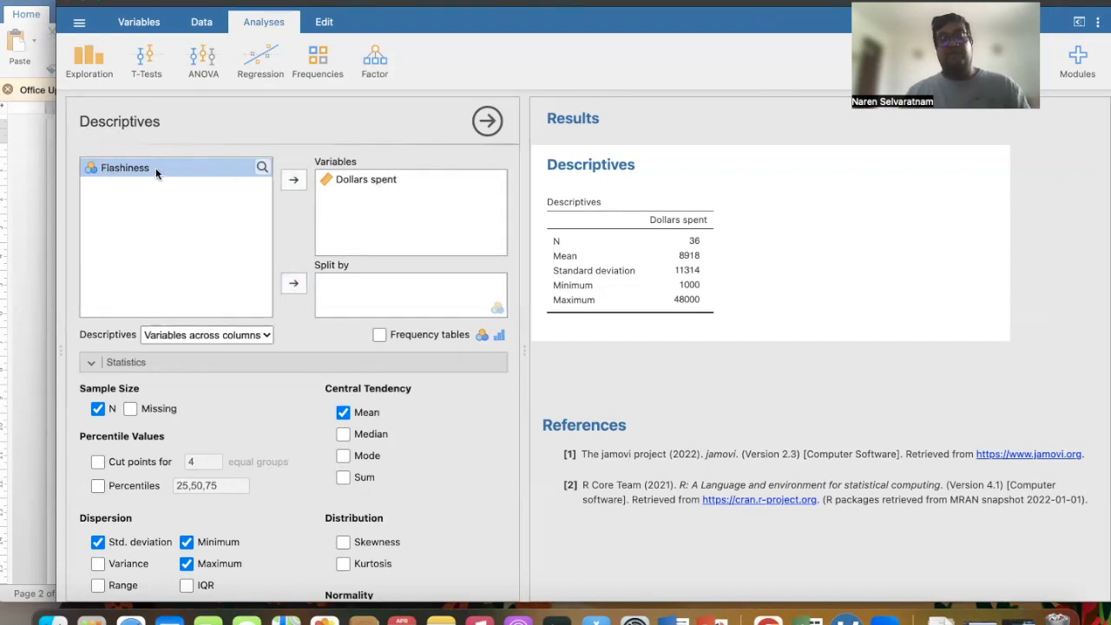
left_click(294, 285)
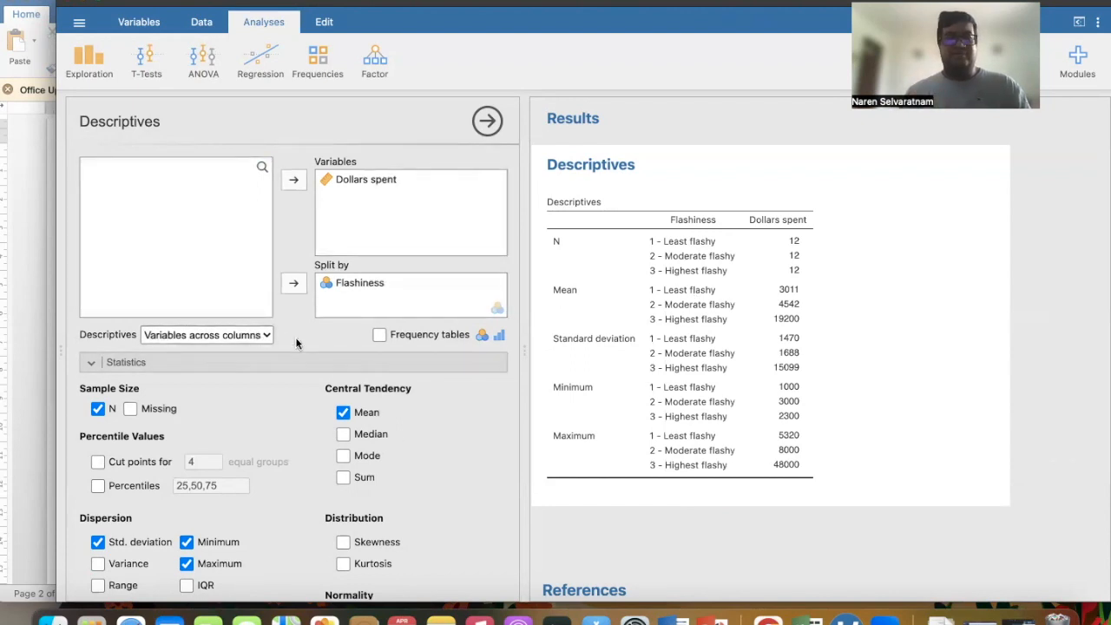
left_click(263, 334)
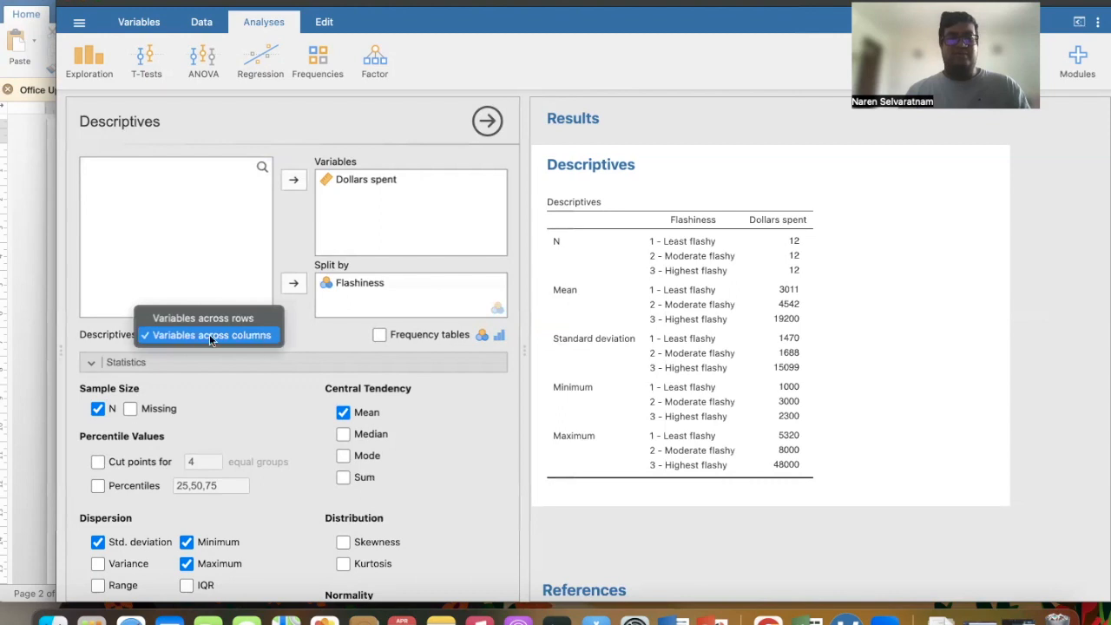
left_click(164, 319)
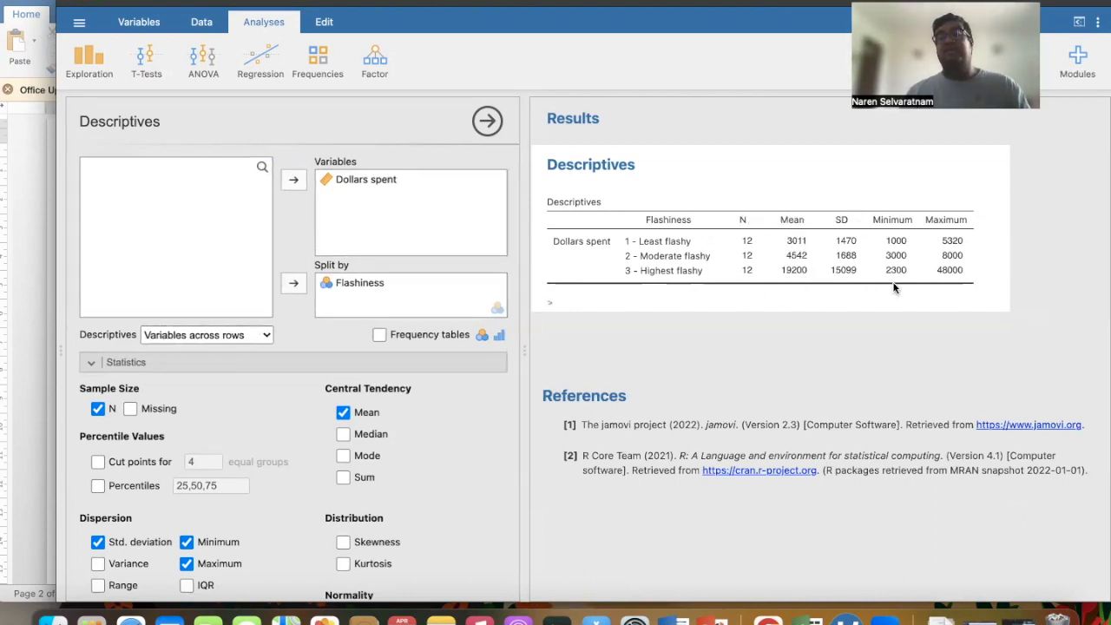
Add skewness, kurtosis and the Shapiro-Wilk normality test to the descriptives of Dollars spent.
scroll(446, 483, "down", 2)
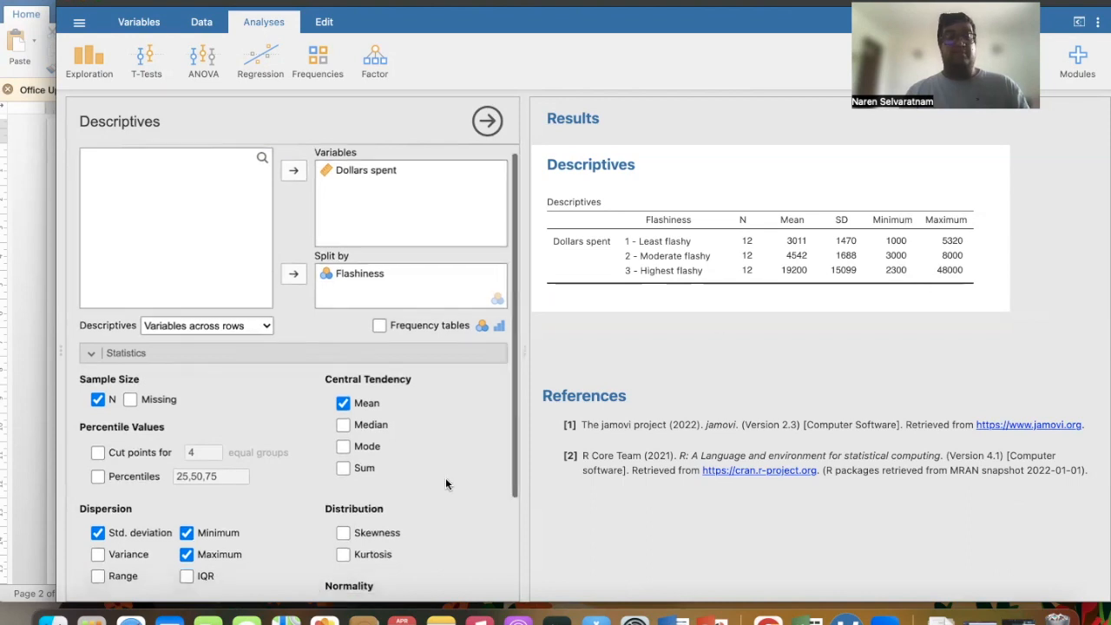
left_click(343, 492)
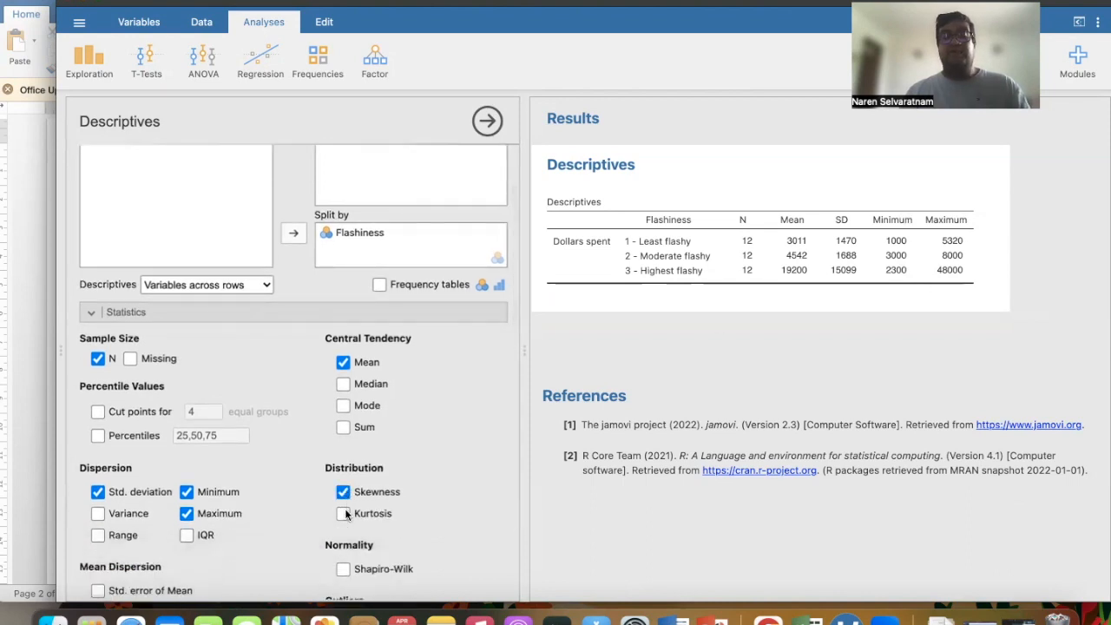
left_click(344, 513)
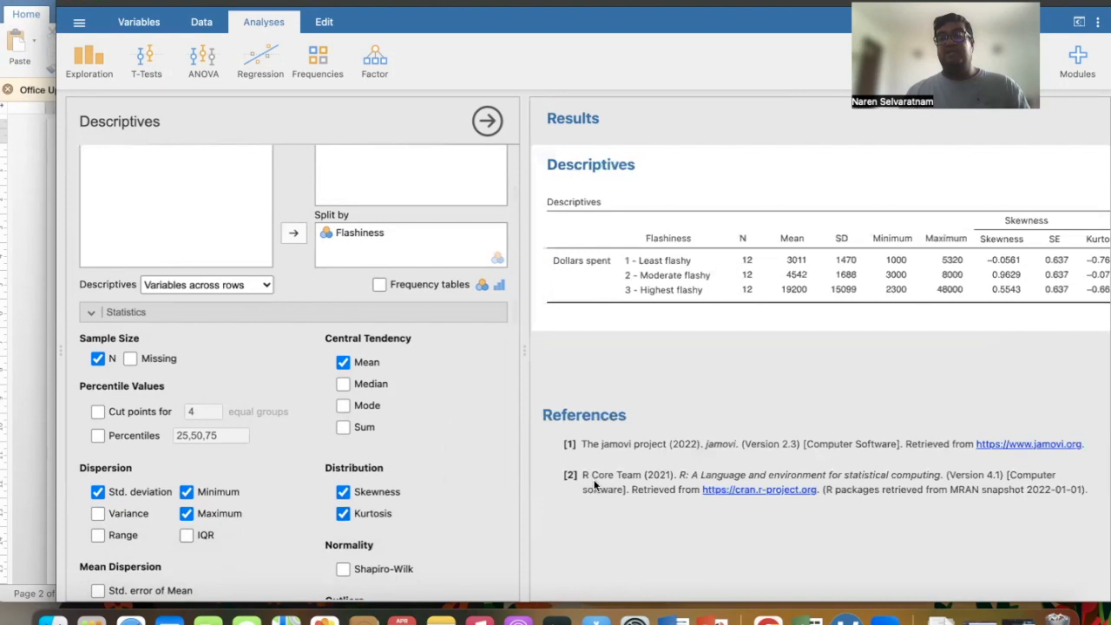
scroll(903, 319, "right", 1)
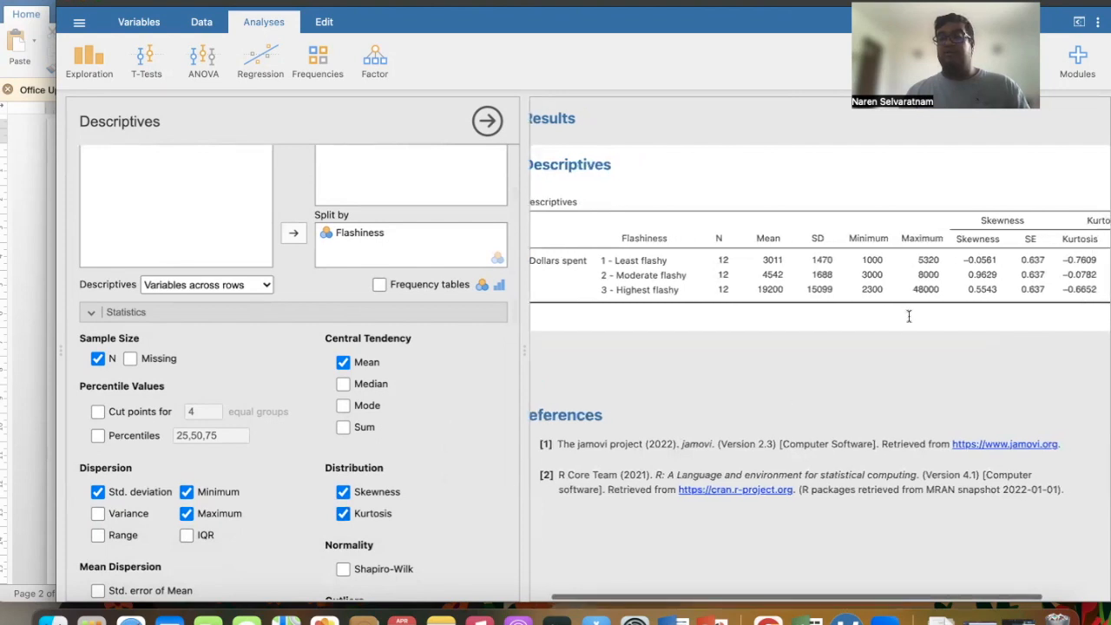
scroll(909, 316, "right", 3)
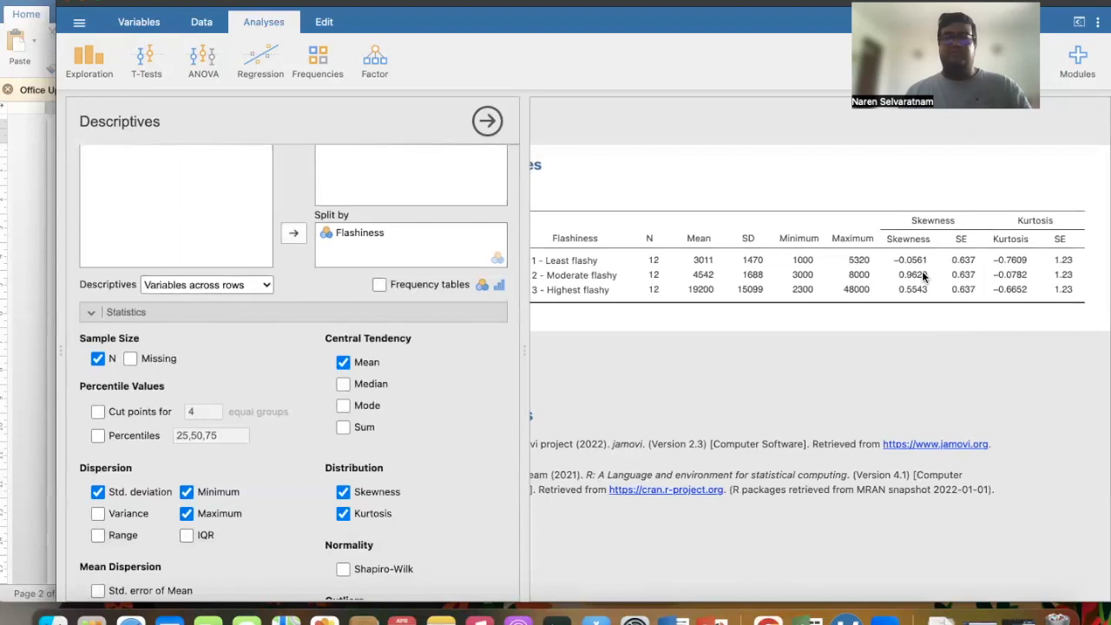
scroll(925, 275, "left", 2)
left_click(342, 569)
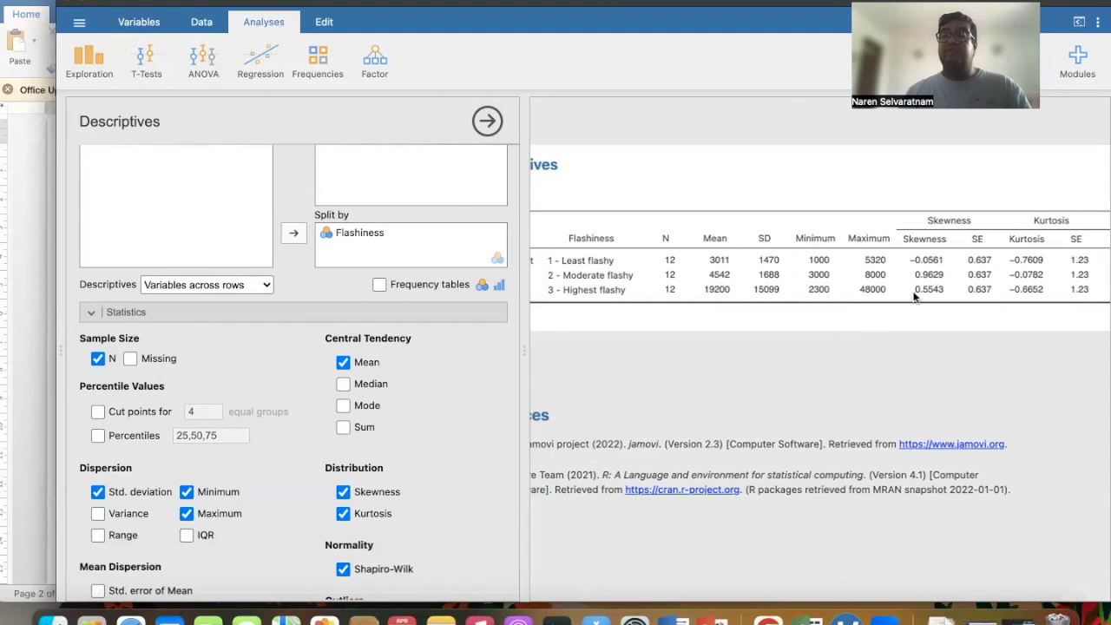
Examine the mean, SD, range, skewness, kurtosis and Shapiro-Wilk values for each flashiness level, and check the exercise questions in Word.
scroll(914, 291, "right", 5)
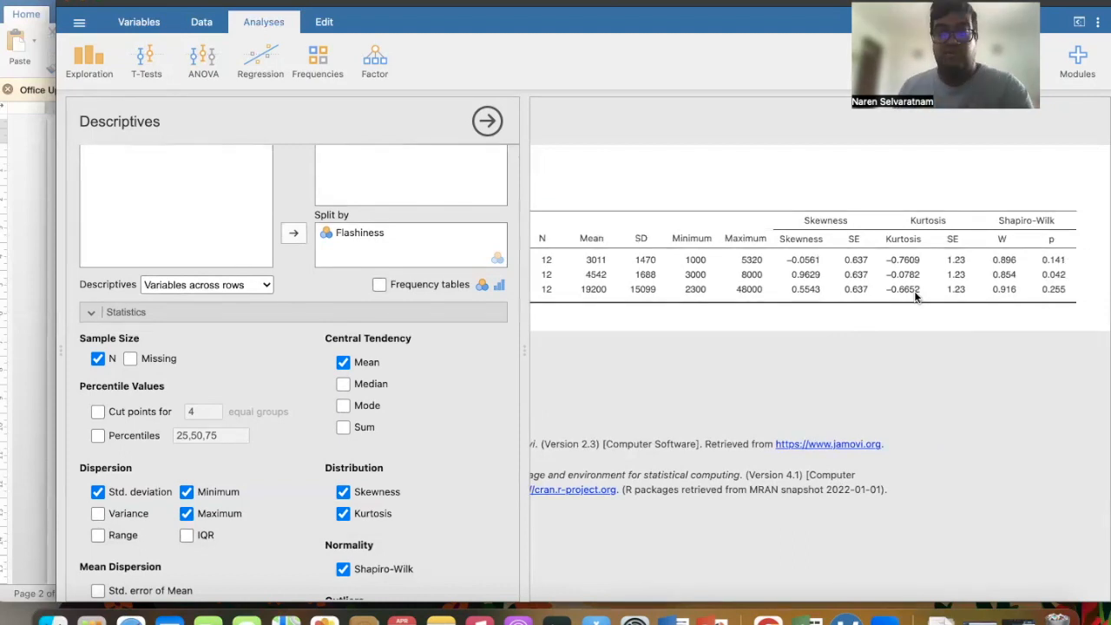
scroll(864, 274, "left", 5)
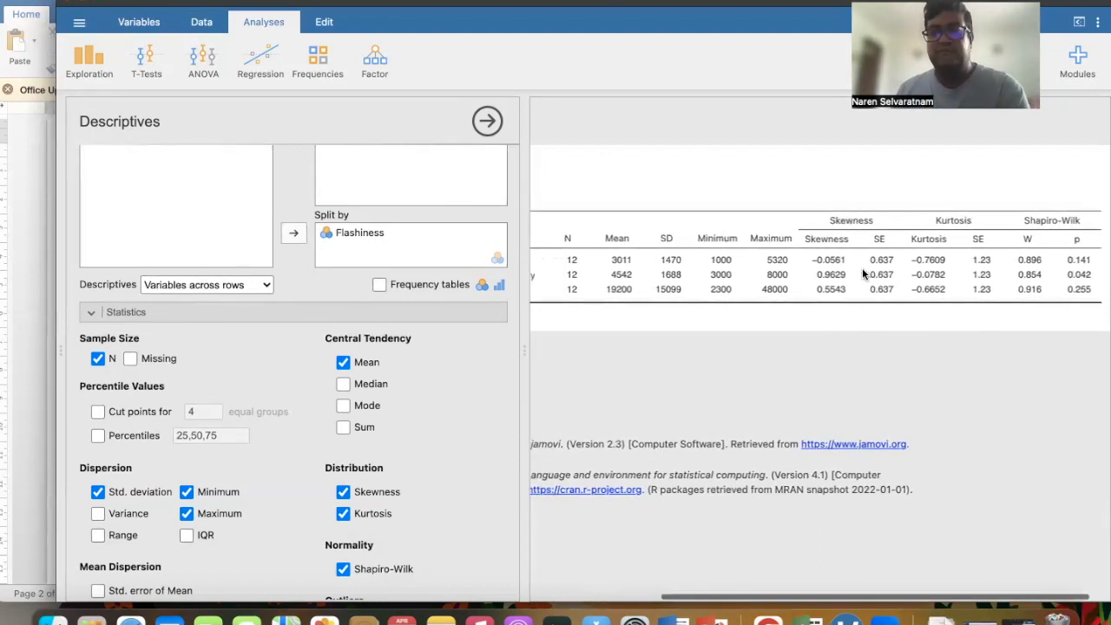
scroll(863, 274, "left", 3)
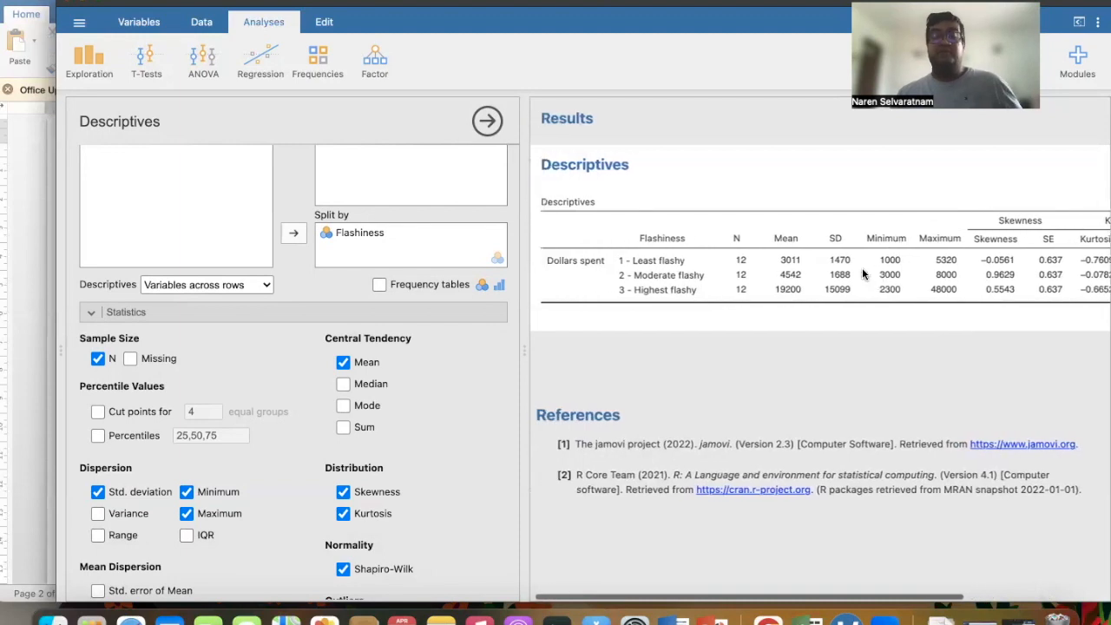
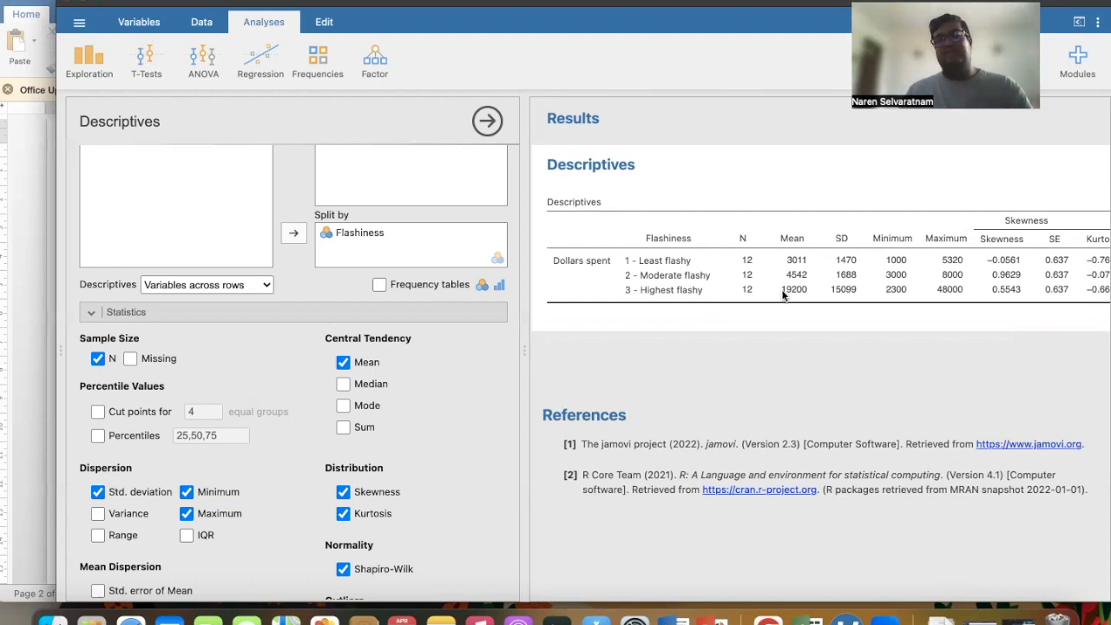
scroll(784, 295, "right", 3)
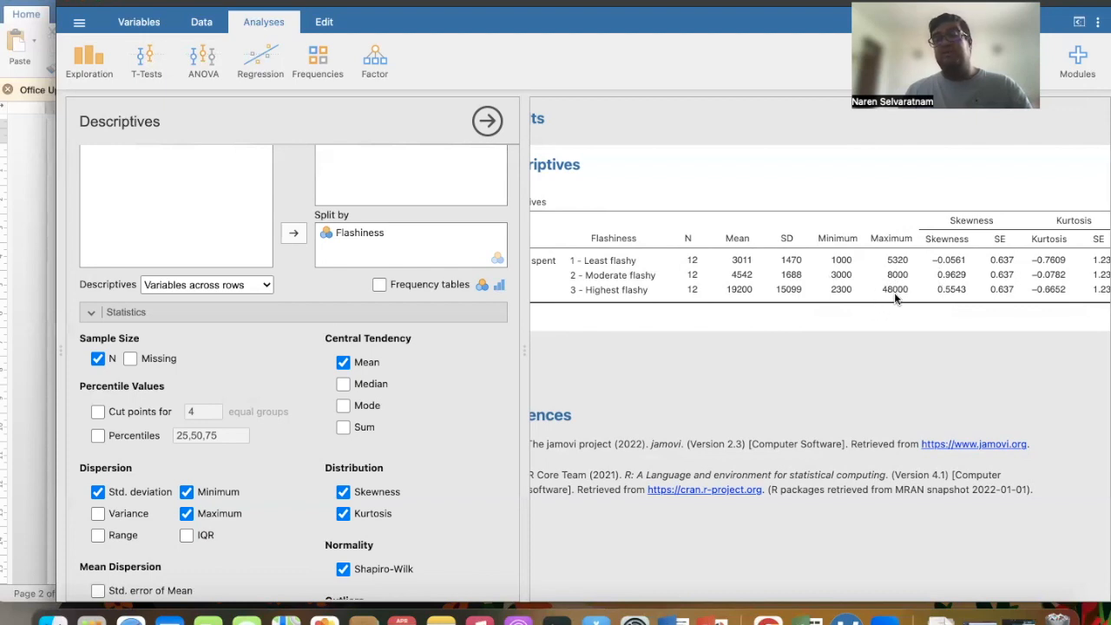
scroll(898, 299, "right", 3)
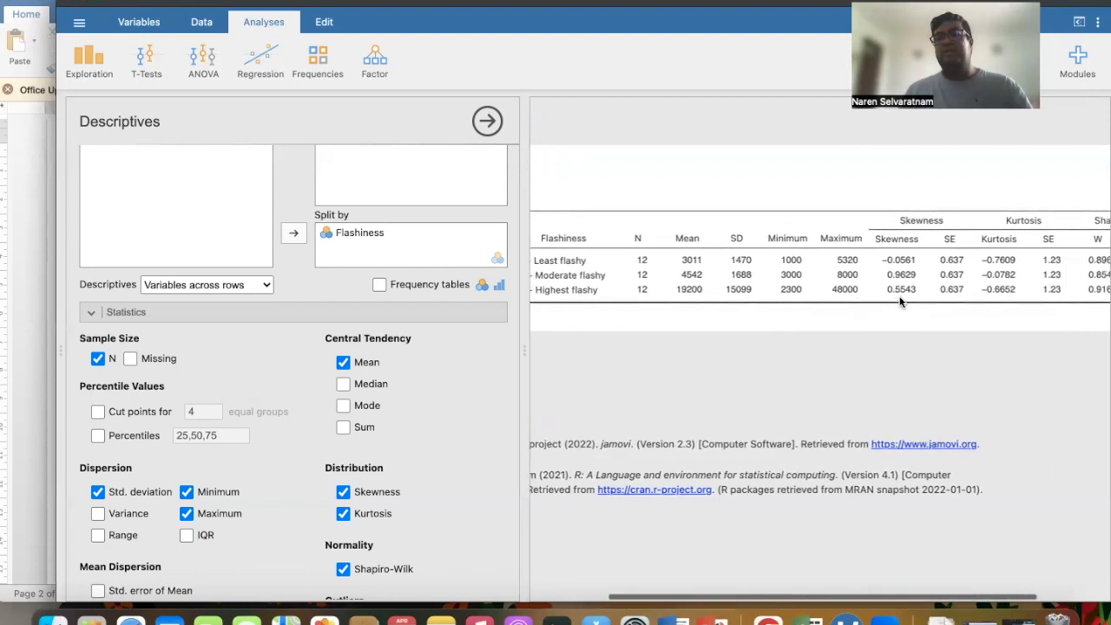
scroll(900, 301, "right", 2)
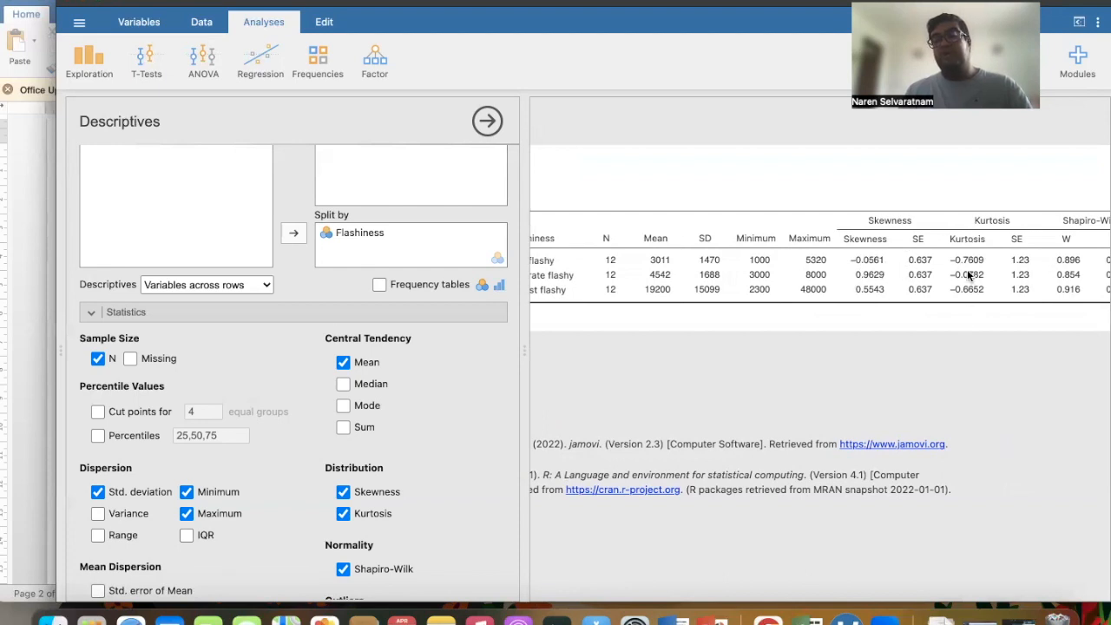
scroll(969, 274, "right", 3)
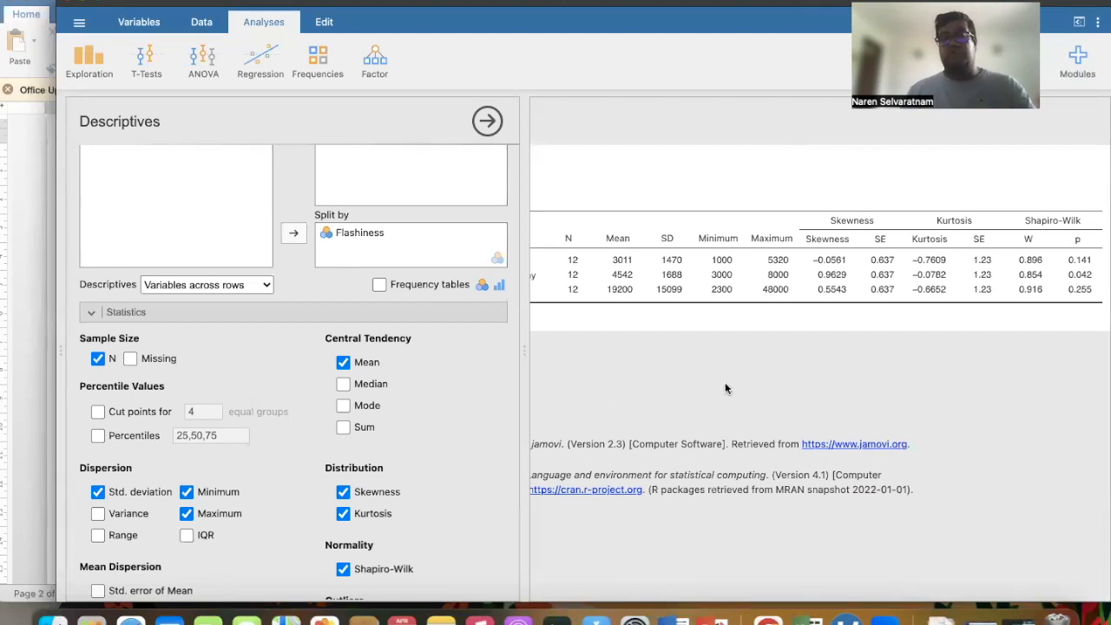
scroll(725, 388, "left", 5)
scroll(728, 388, "left", 1)
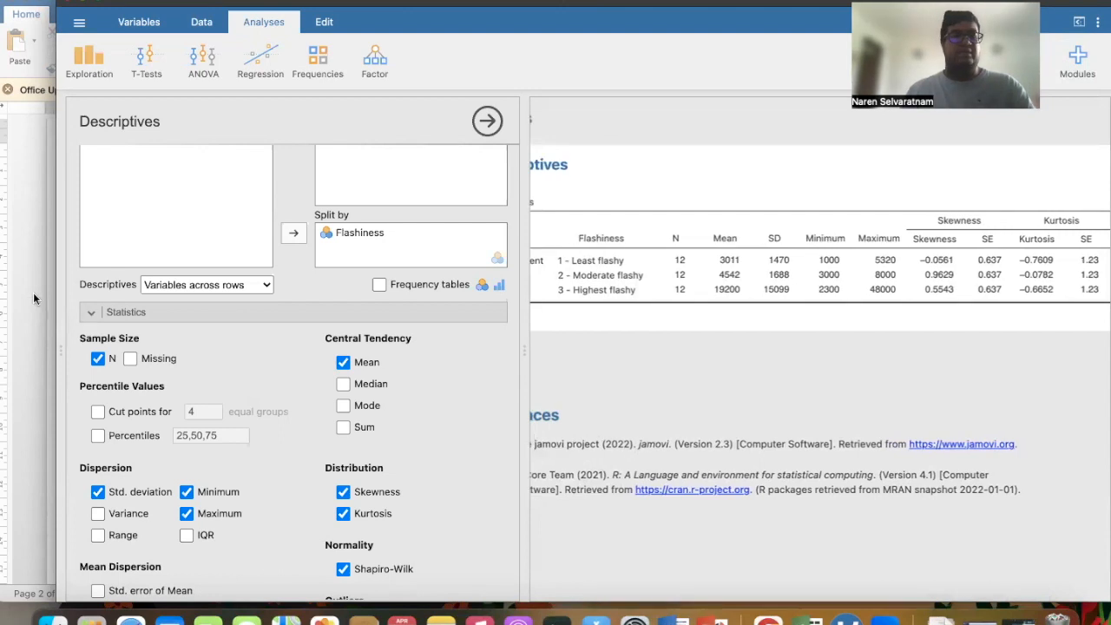
left_click(34, 299)
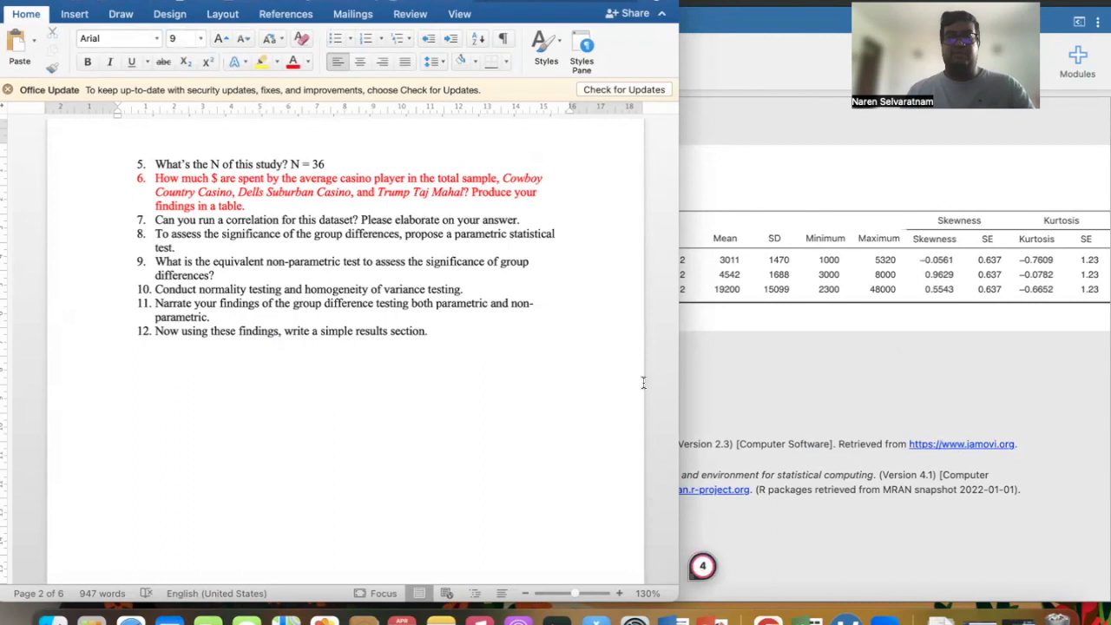
left_click(777, 379)
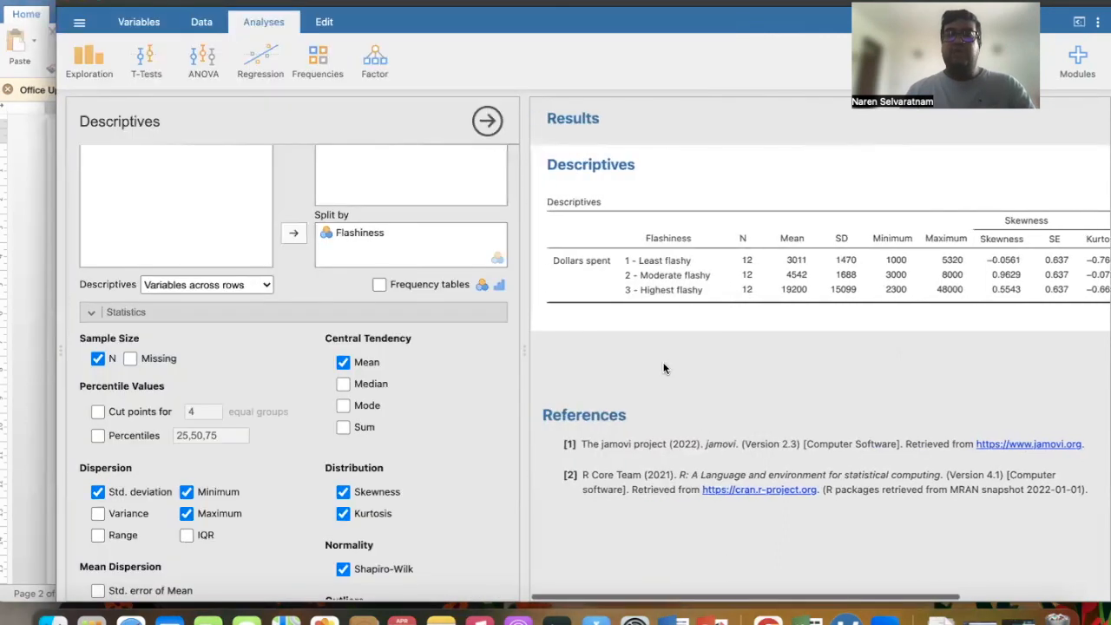
scroll(200, 347, "up", 3)
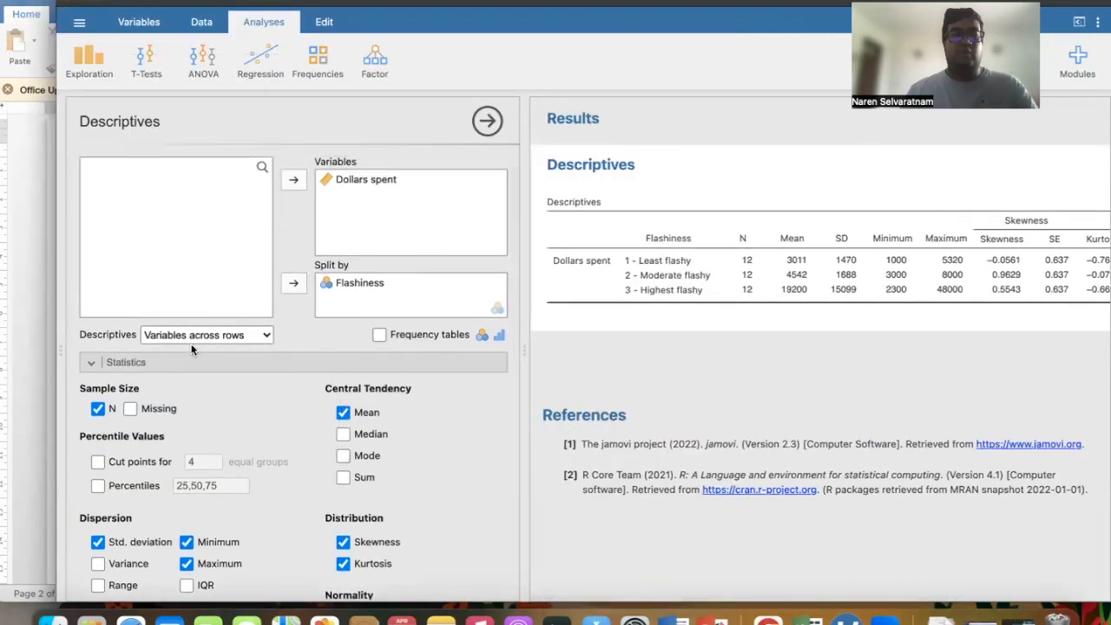
Set the measure type of the Flashiness variable to Ordinal and review the descriptives table.
left_click(202, 23)
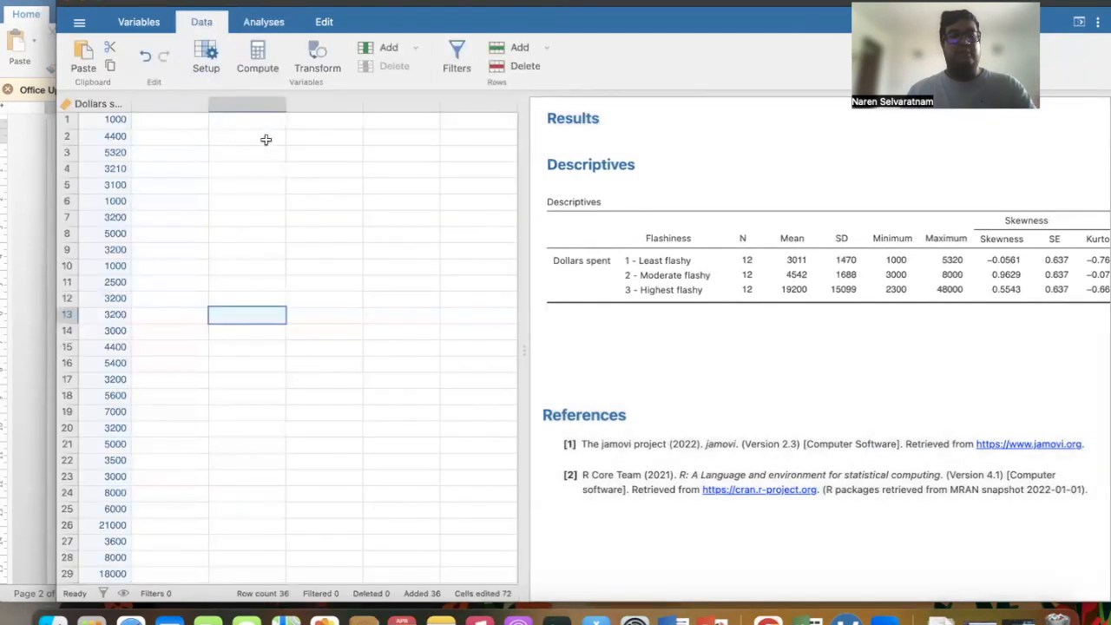
scroll(266, 140, "left", 2)
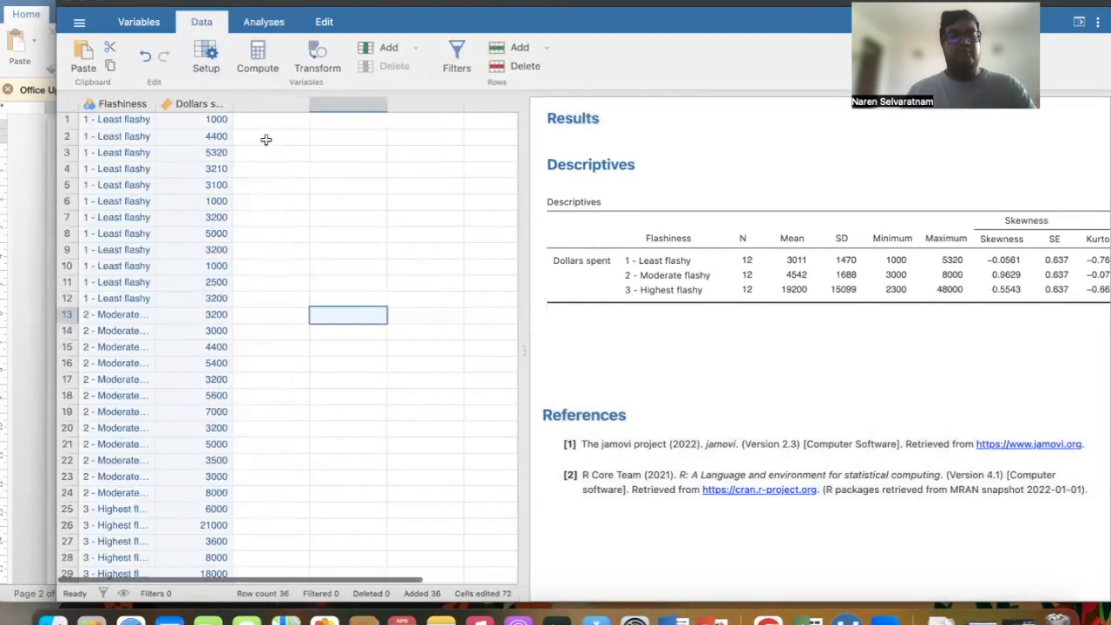
left_click(124, 103)
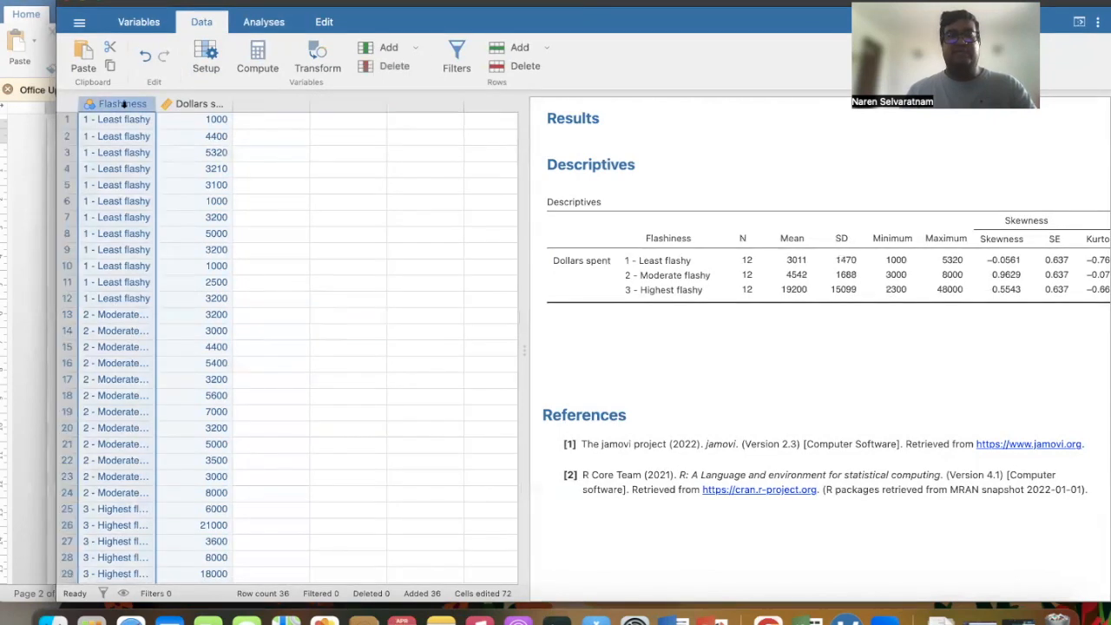
double_click(121, 101)
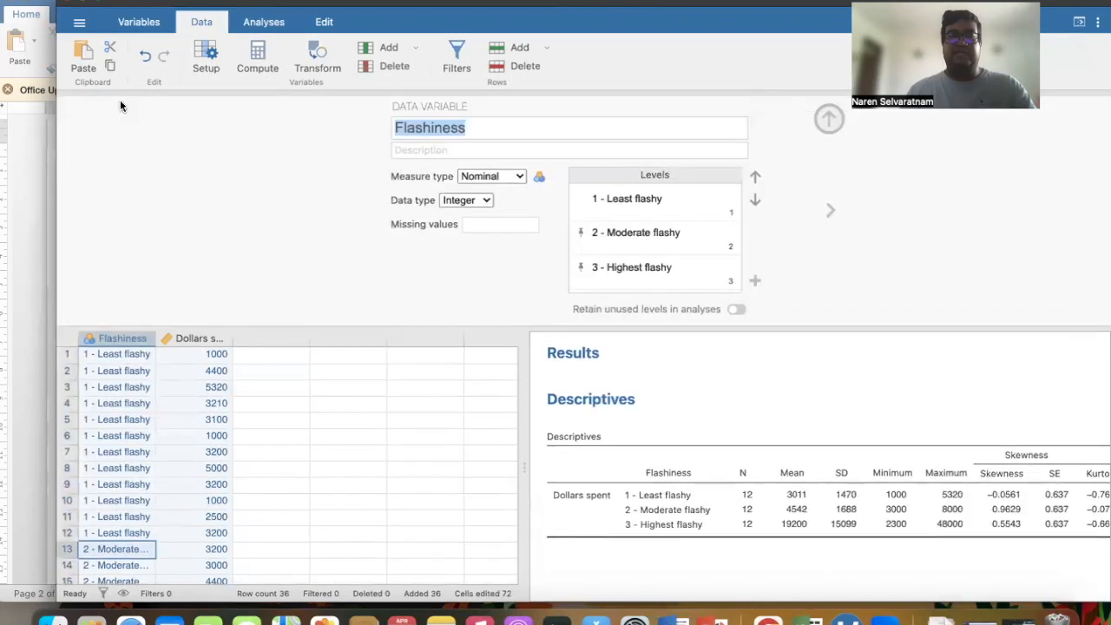
left_click(518, 176)
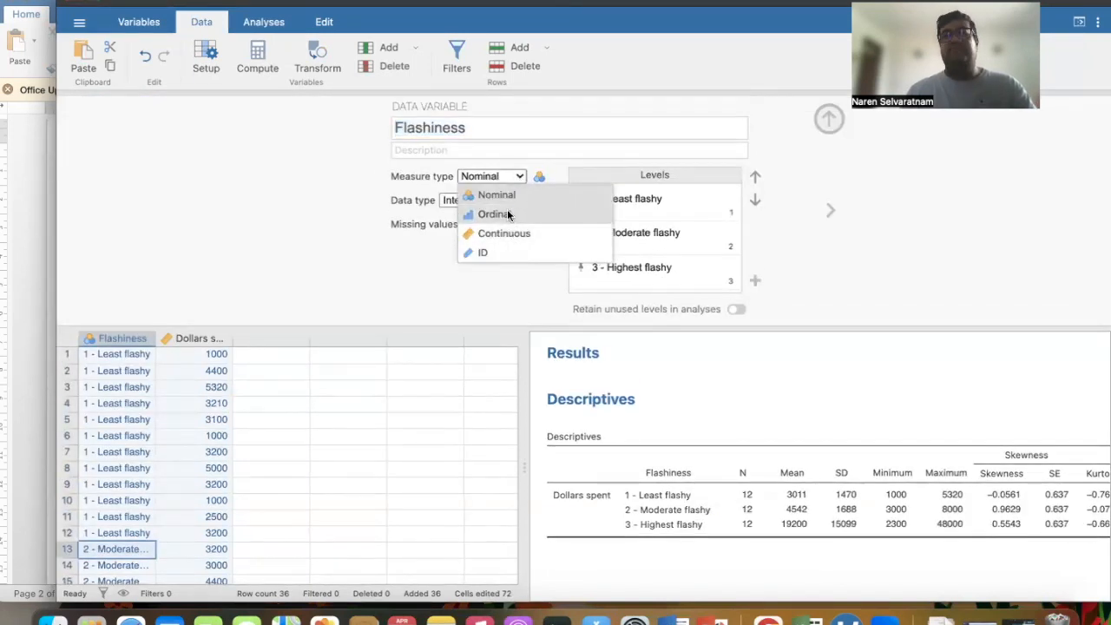
left_click(508, 214)
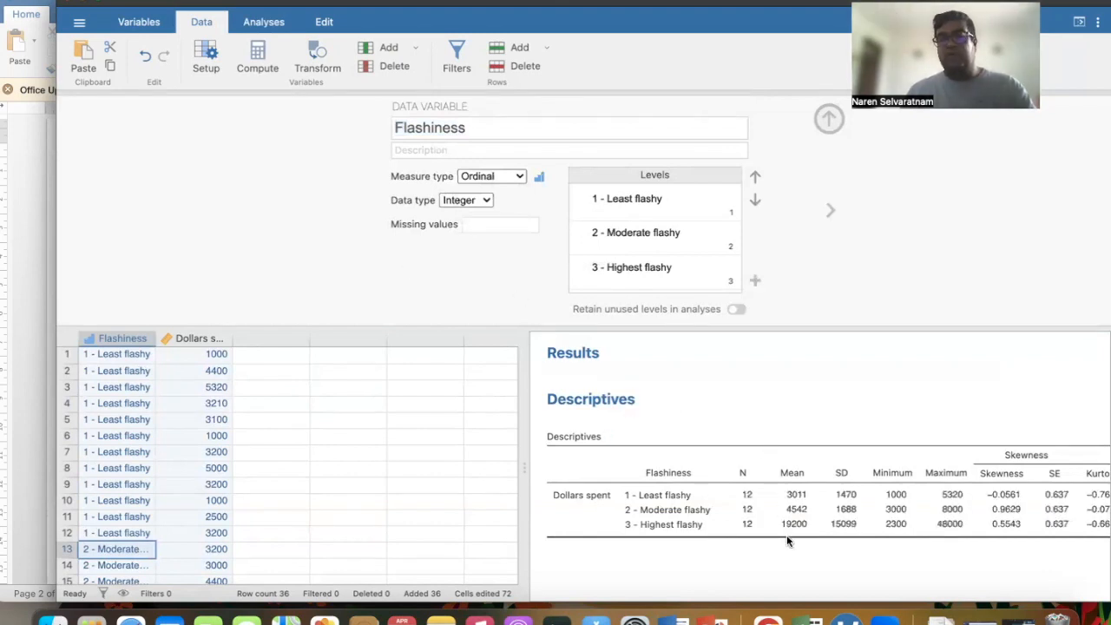
scroll(884, 509, "right", 3)
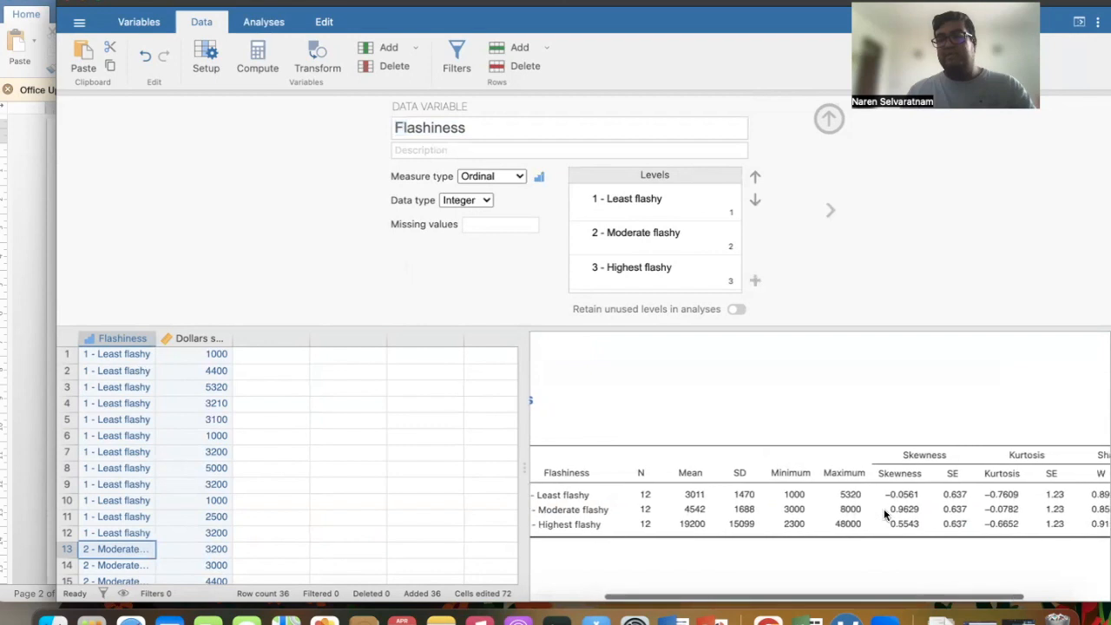
scroll(884, 508, "right", 3)
scroll(877, 511, "left", 6)
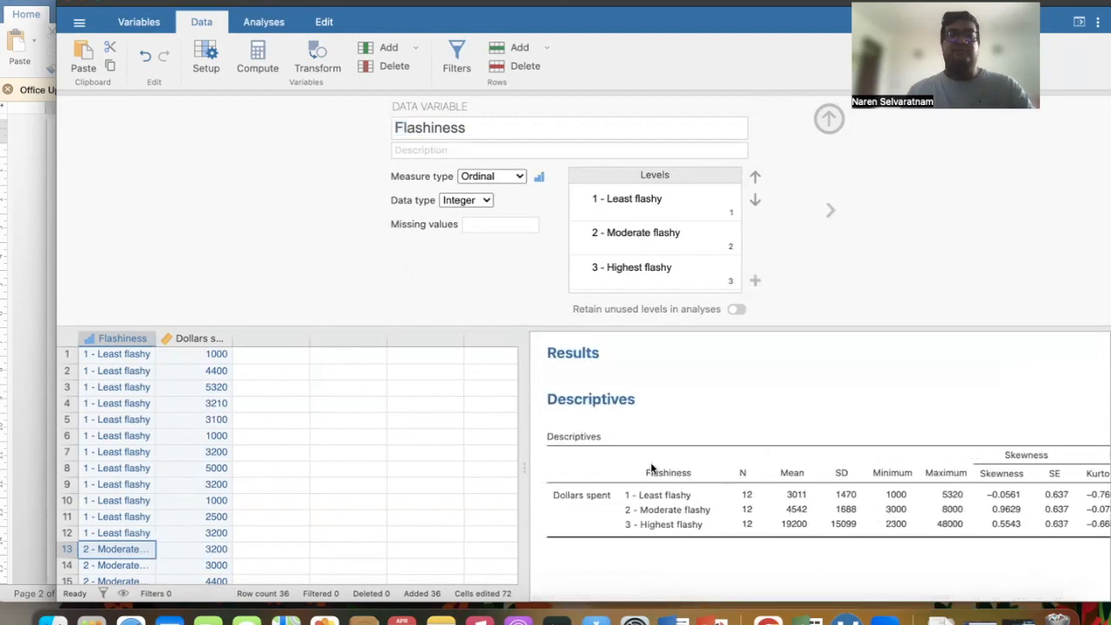
Close the variable editor and run a Correlation Matrix on Flashiness and Dollars spent.
left_click(827, 120)
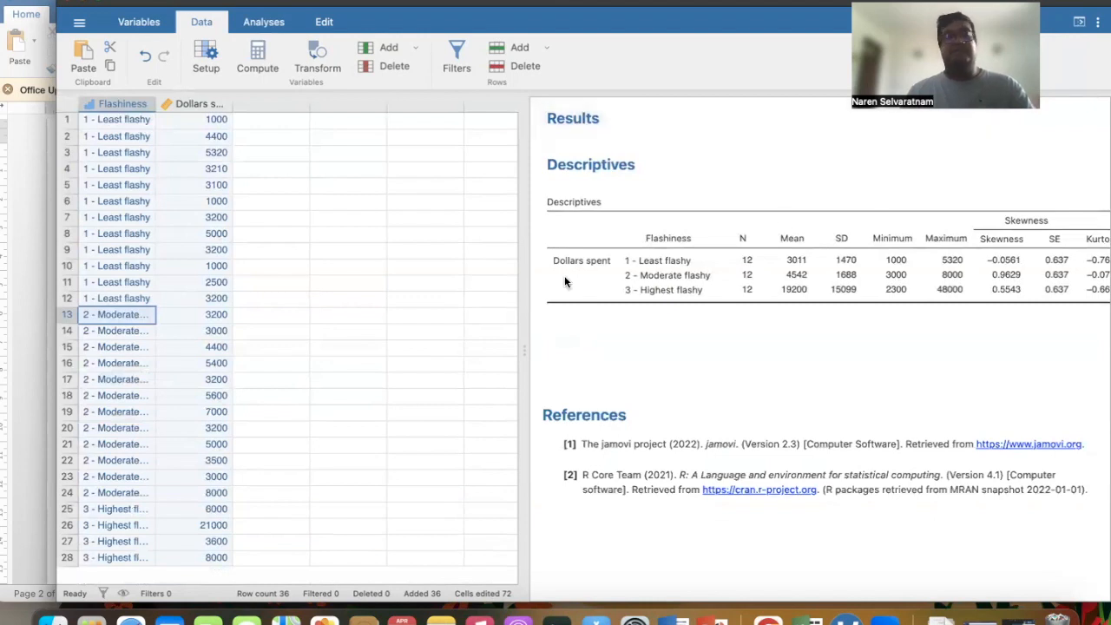
left_click(232, 102)
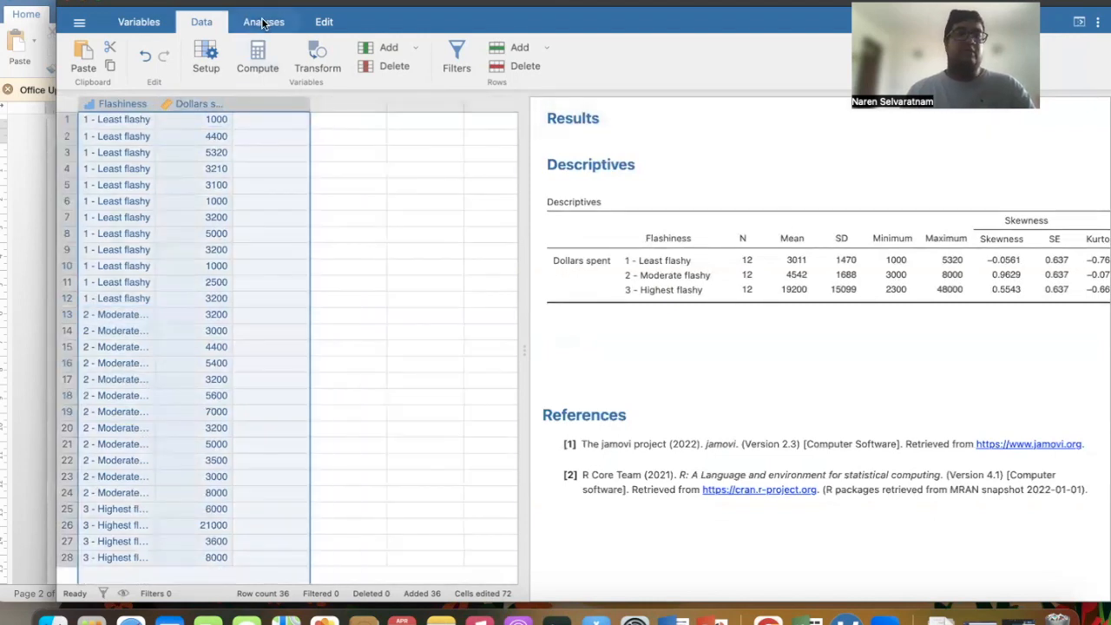
left_click(262, 23)
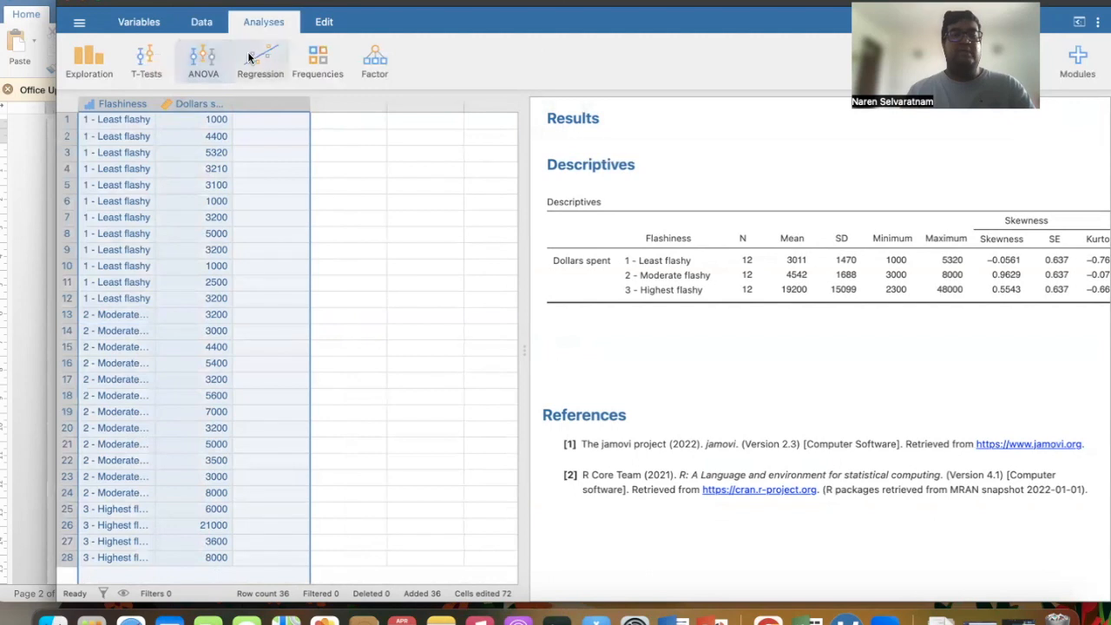
left_click(249, 57)
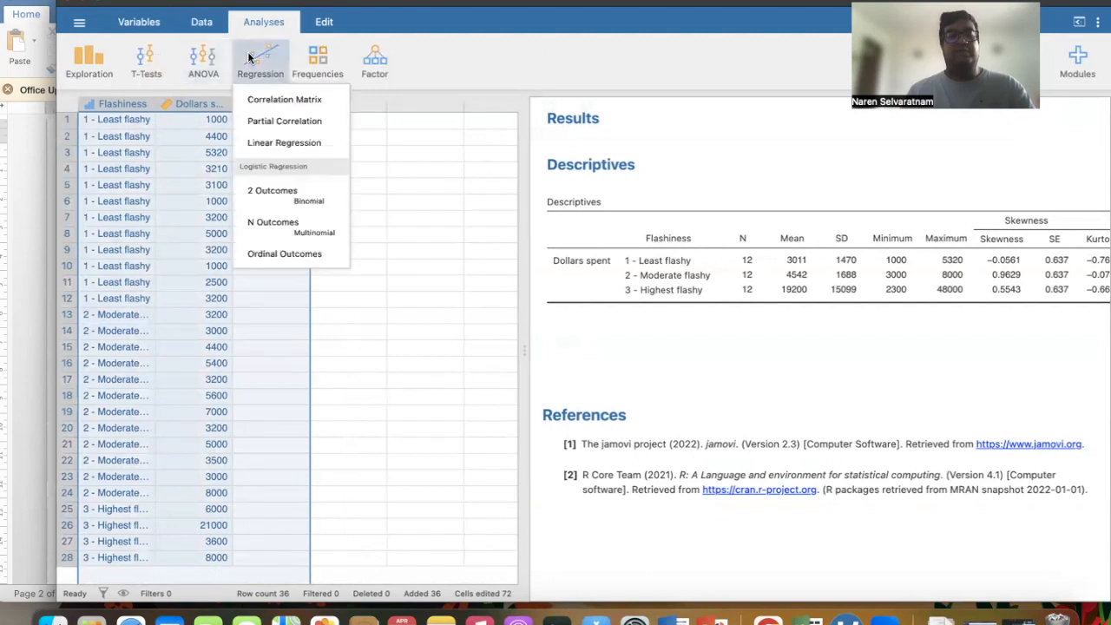
left_click(278, 101)
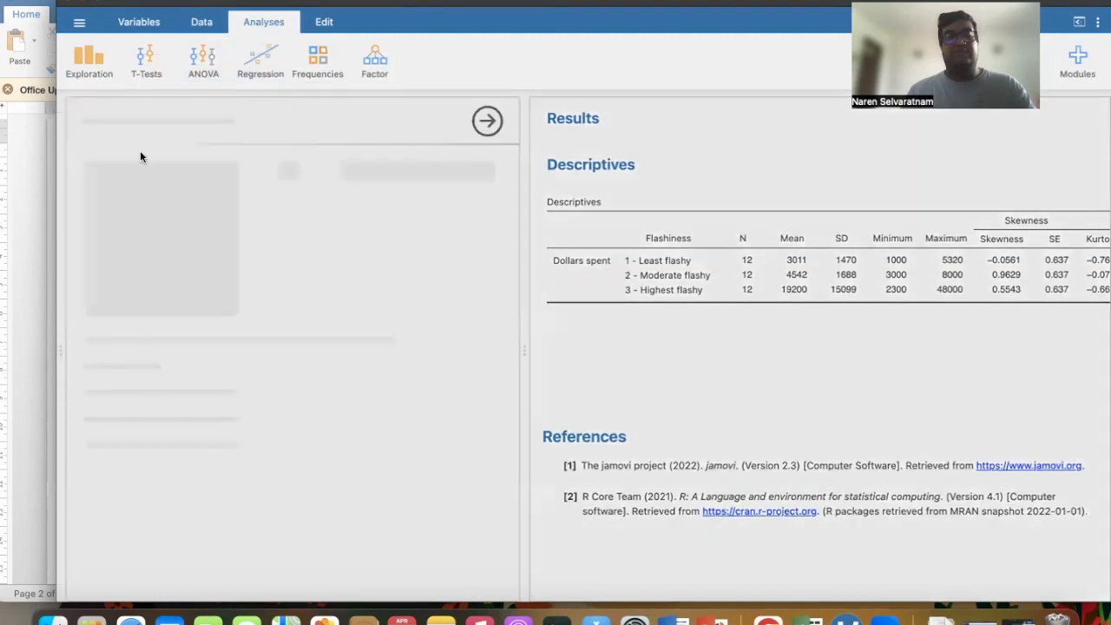
left_click(137, 168)
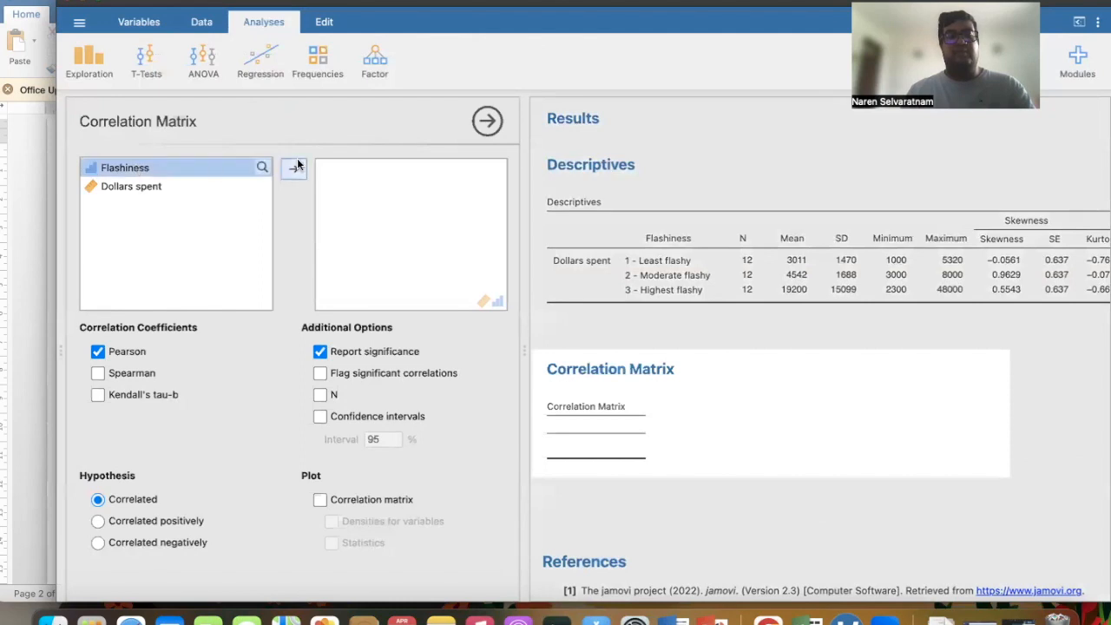
left_click(296, 167)
left_click(173, 186)
left_click(294, 171)
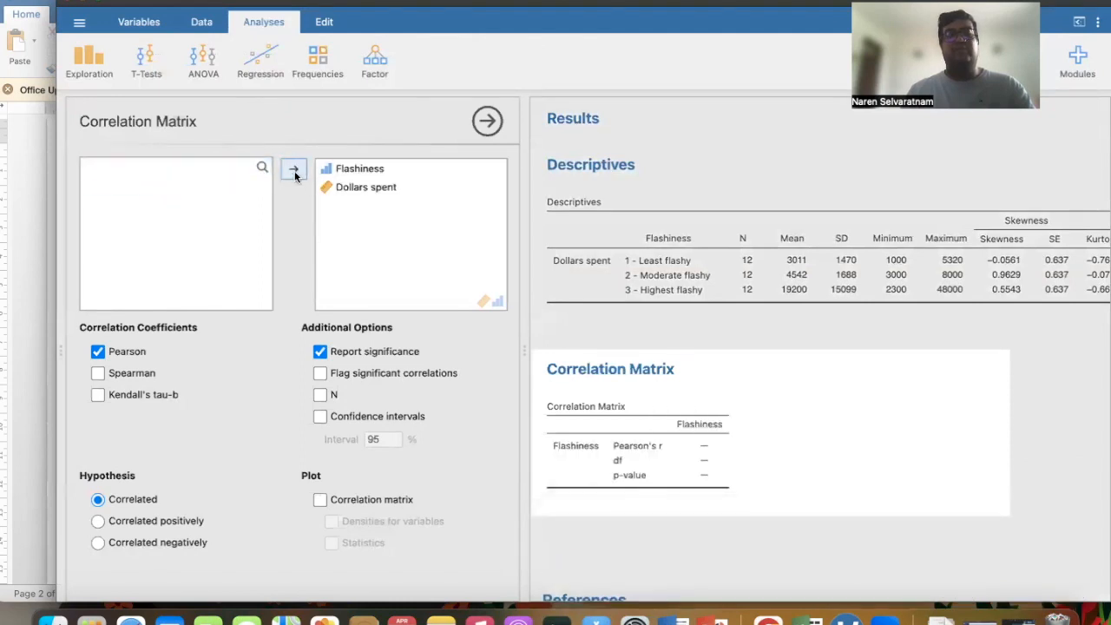
Replace the Pearson coefficient with Spearman in the correlation matrix and review the resulting table.
scroll(697, 333, "down", 1)
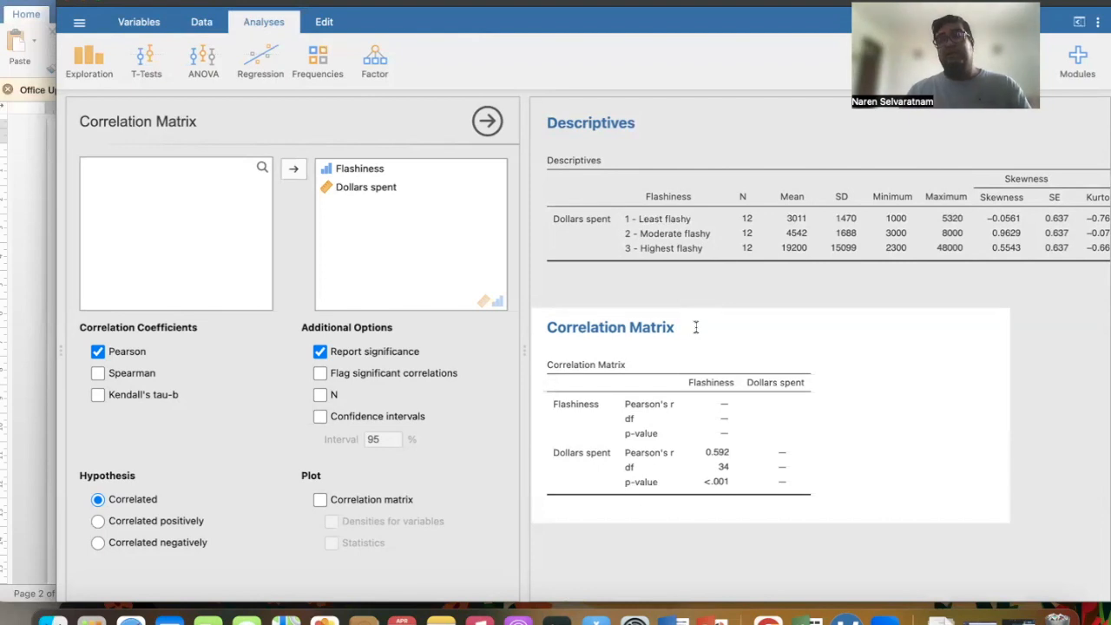
left_click(98, 372)
left_click(98, 351)
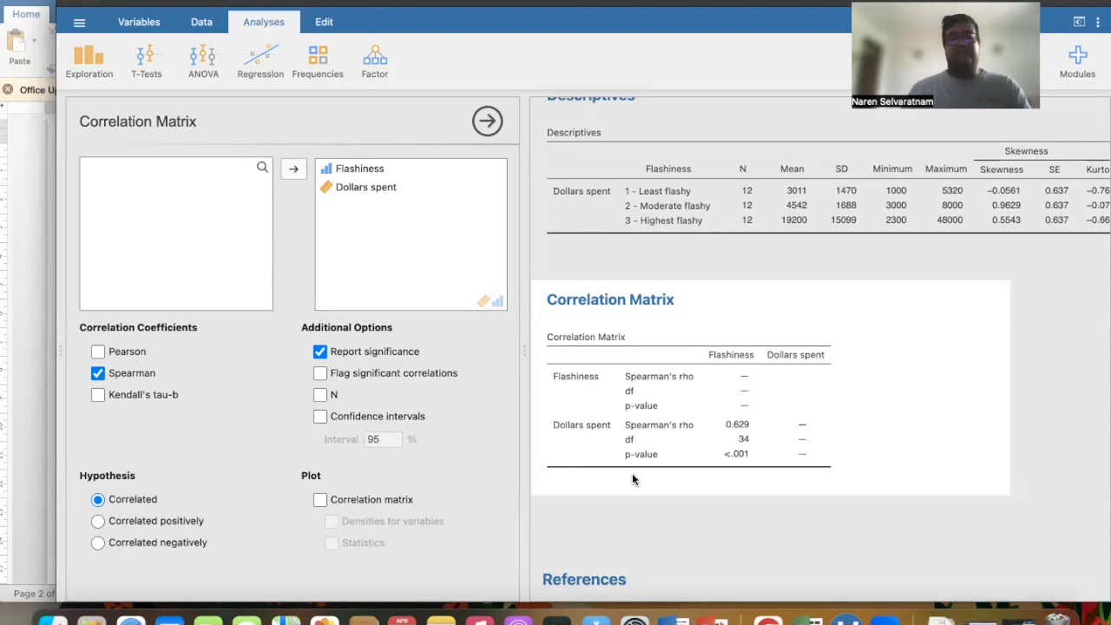
scroll(632, 479, "down", 3)
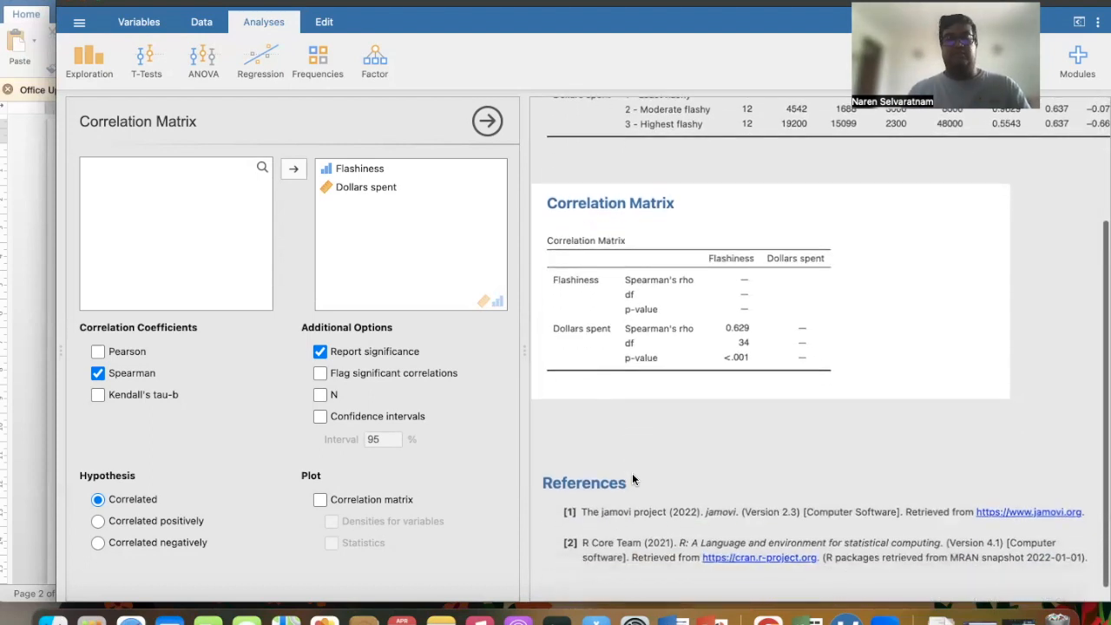
scroll(633, 477, "up", 4)
Set the measure type of the Flashiness variable to Nominal and close its editor.
left_click(196, 27)
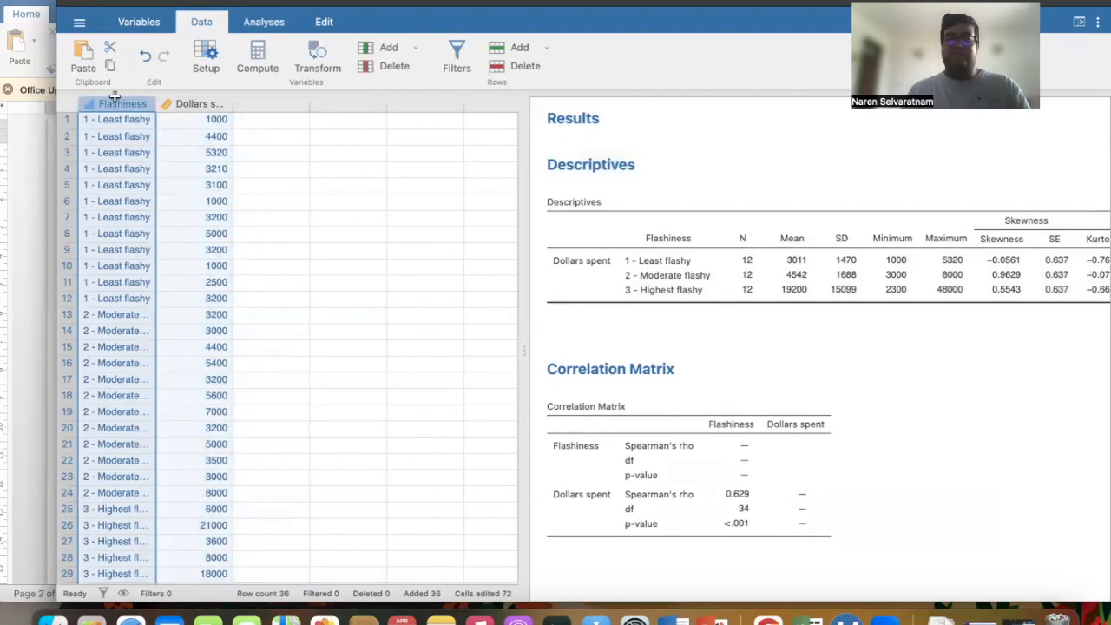
double_click(115, 98)
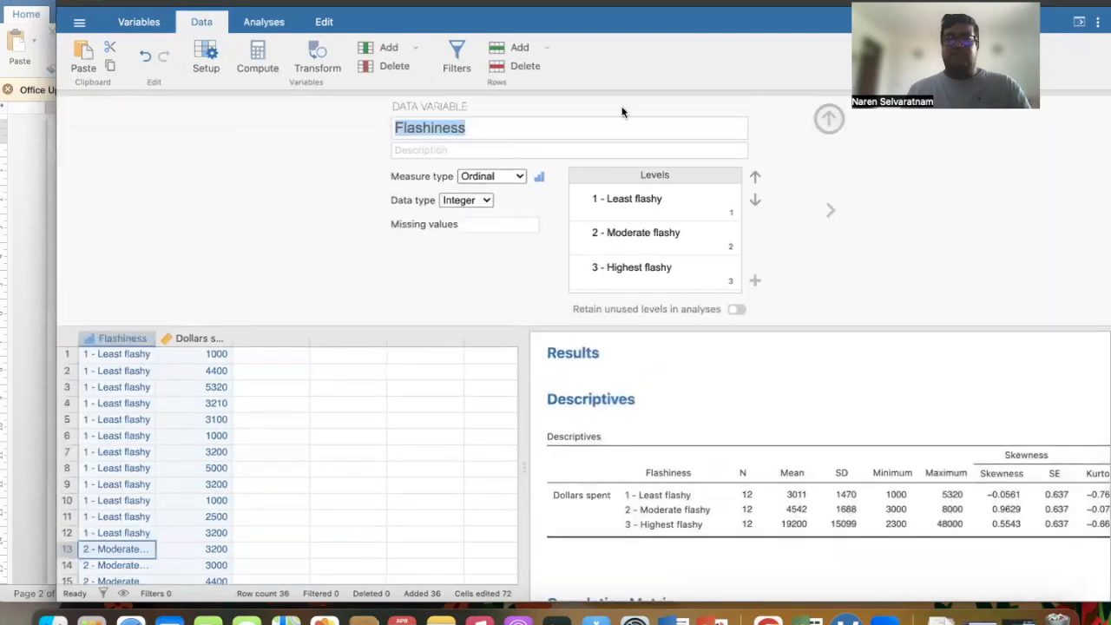
left_click(519, 177)
left_click(506, 195)
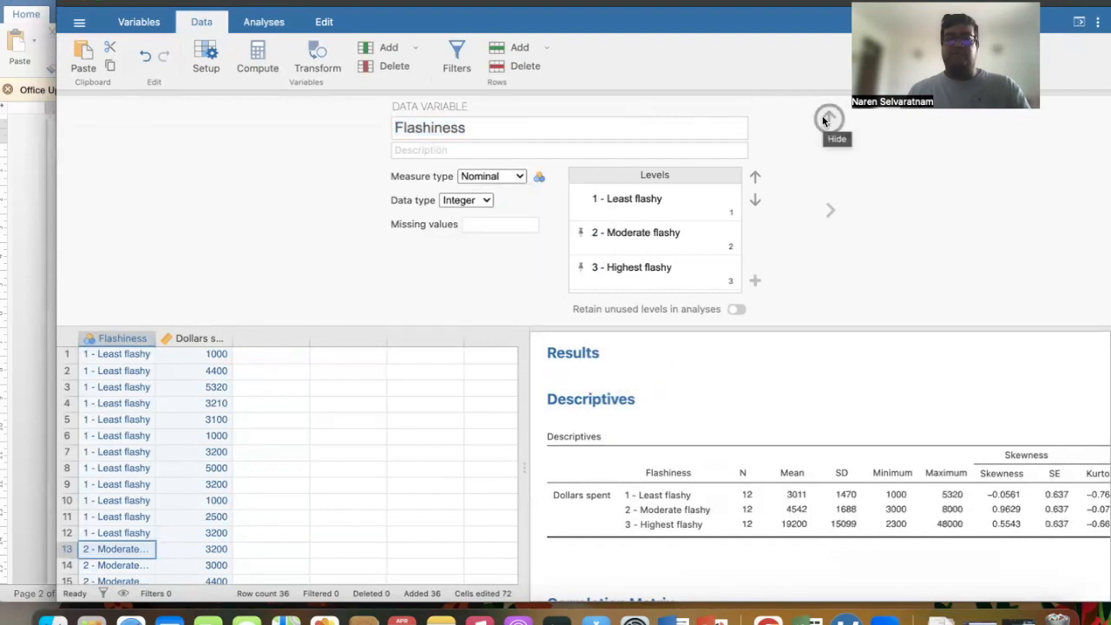
left_click(828, 119)
Run a One-Way ANOVA with Dollars spent as the dependent variable and Flashiness as the grouping variable.
left_click(258, 23)
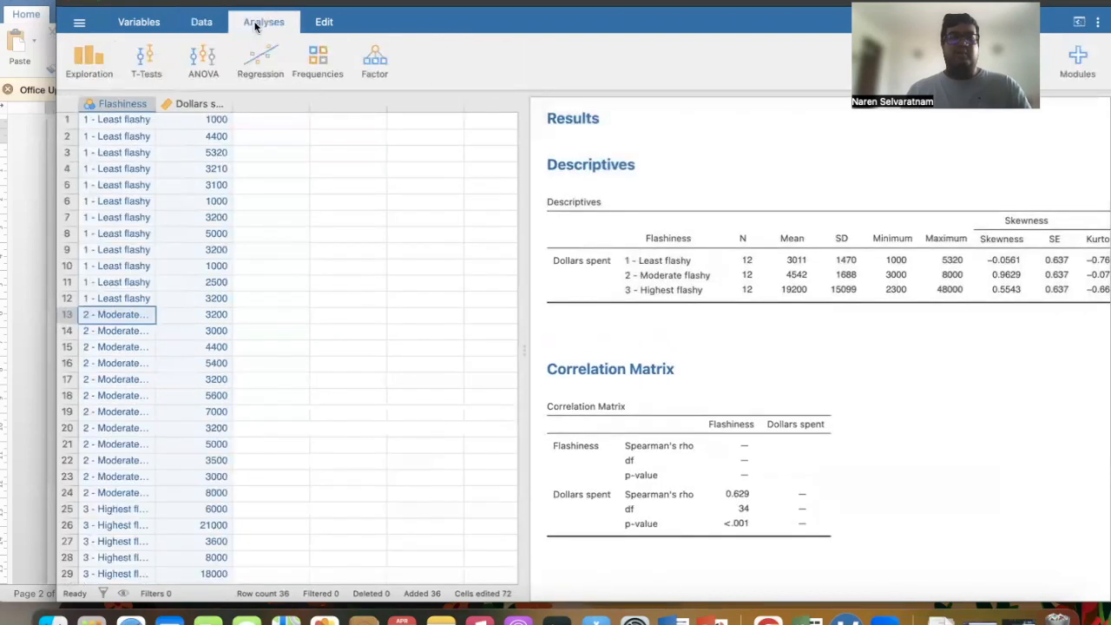
left_click(208, 59)
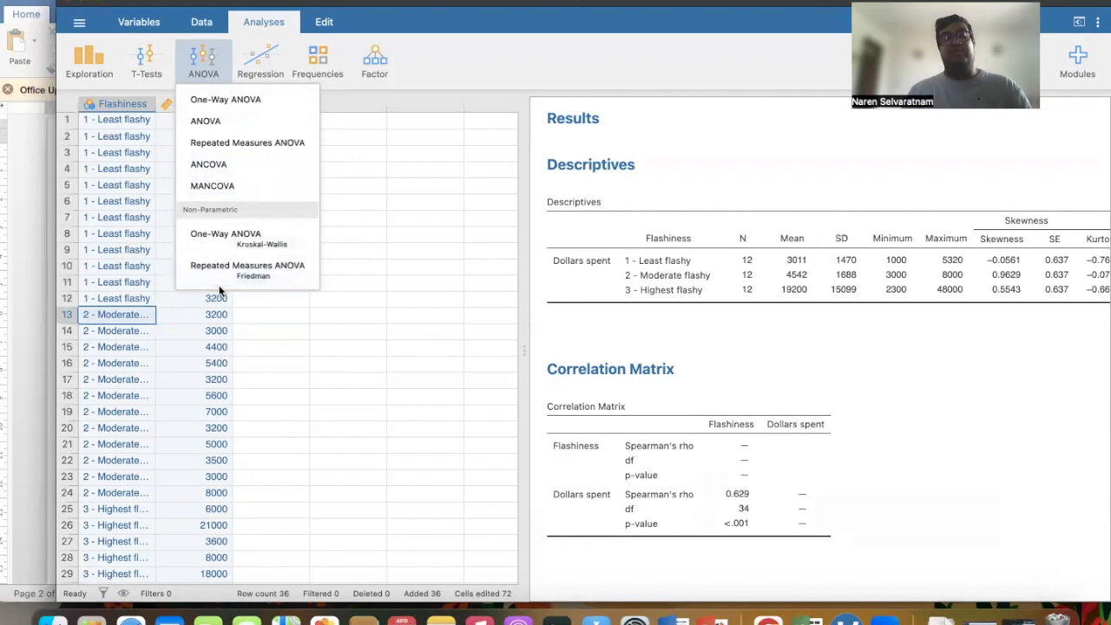
left_click(262, 100)
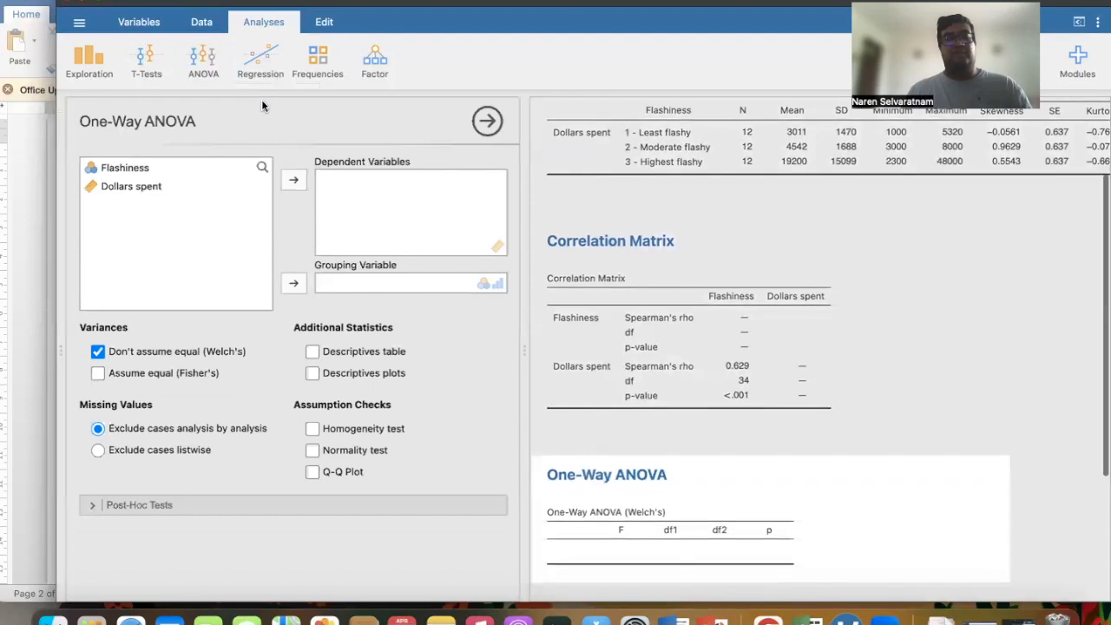
left_click(136, 192)
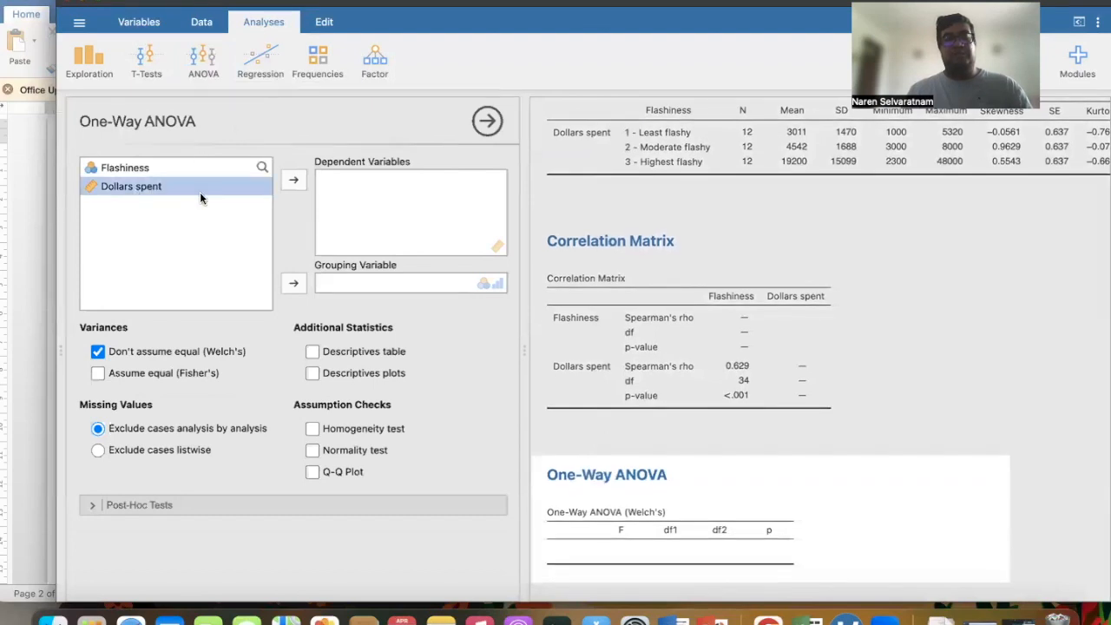
left_click(294, 182)
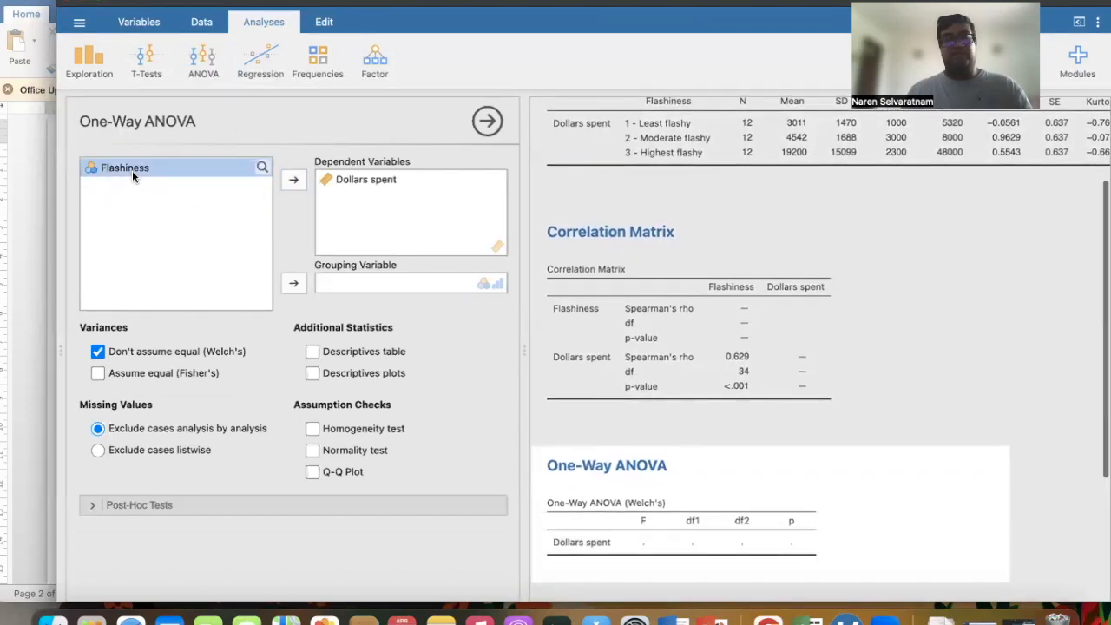
left_click(291, 282)
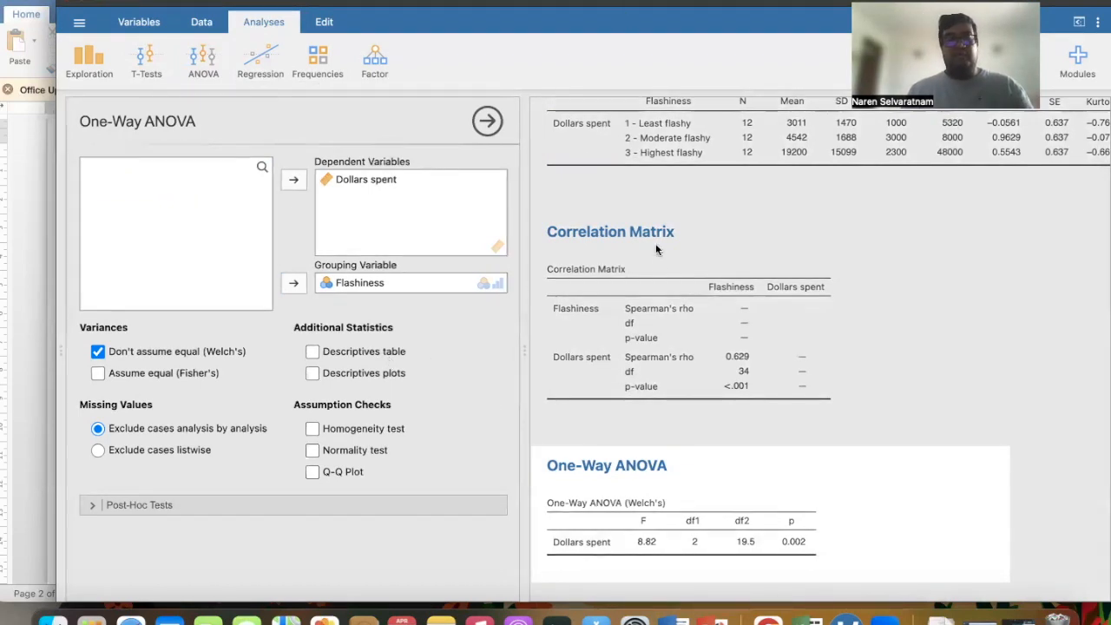
scroll(680, 364, "down", 2)
scroll(680, 368, "down", 3)
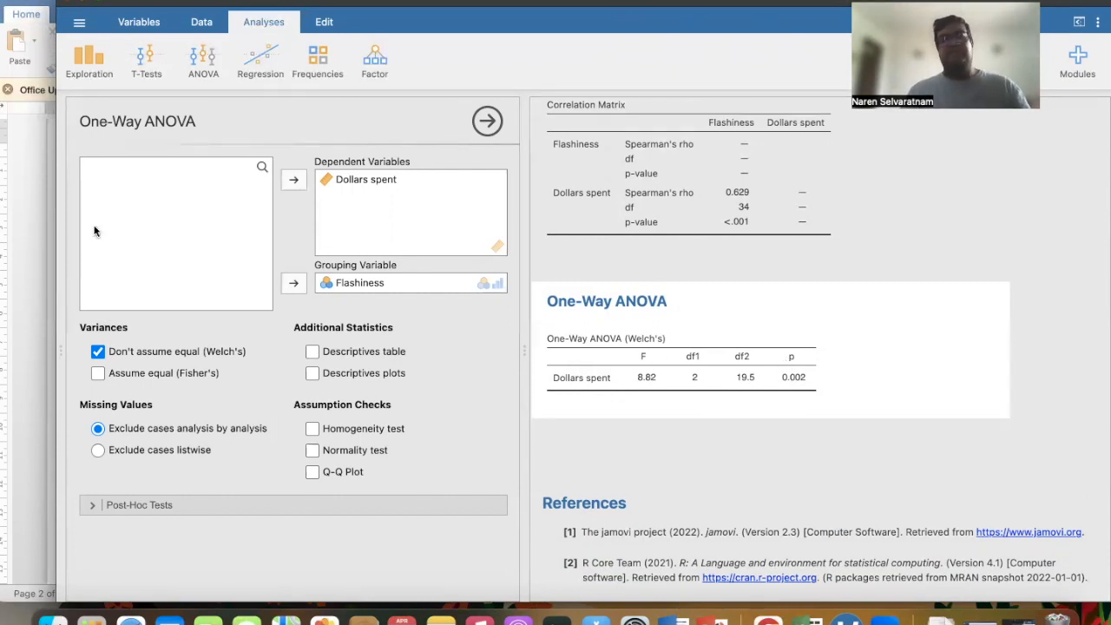
Switch to Word and color the H1 hypothesis under question 1 red.
left_click(23, 230)
scroll(22, 229, "up", 5)
scroll(23, 228, "up", 2)
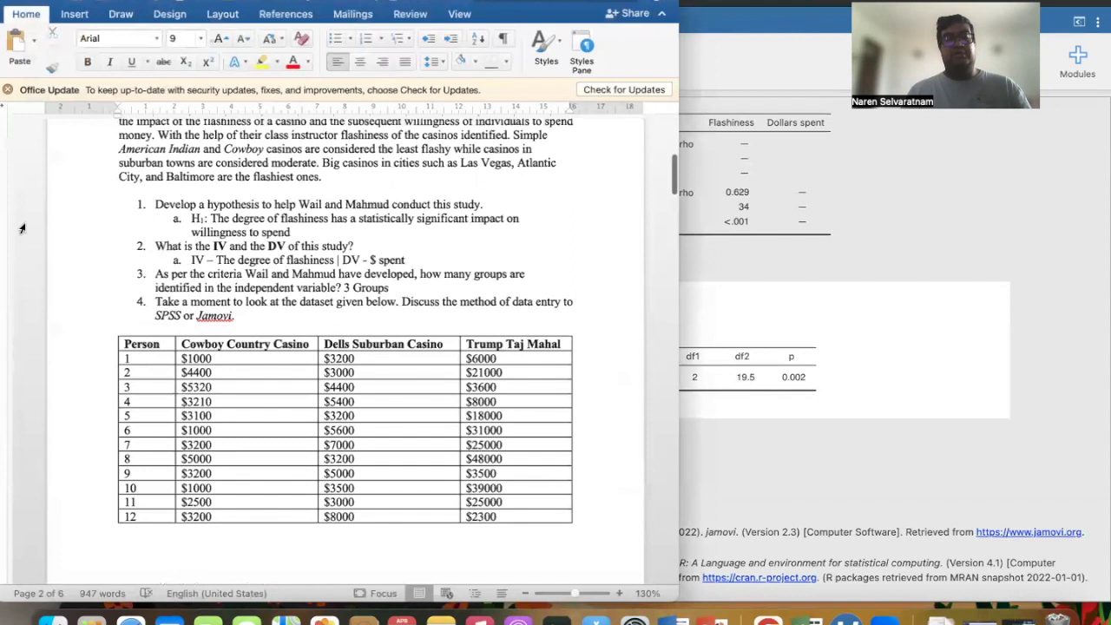
double_click(282, 257)
triple_click(224, 254)
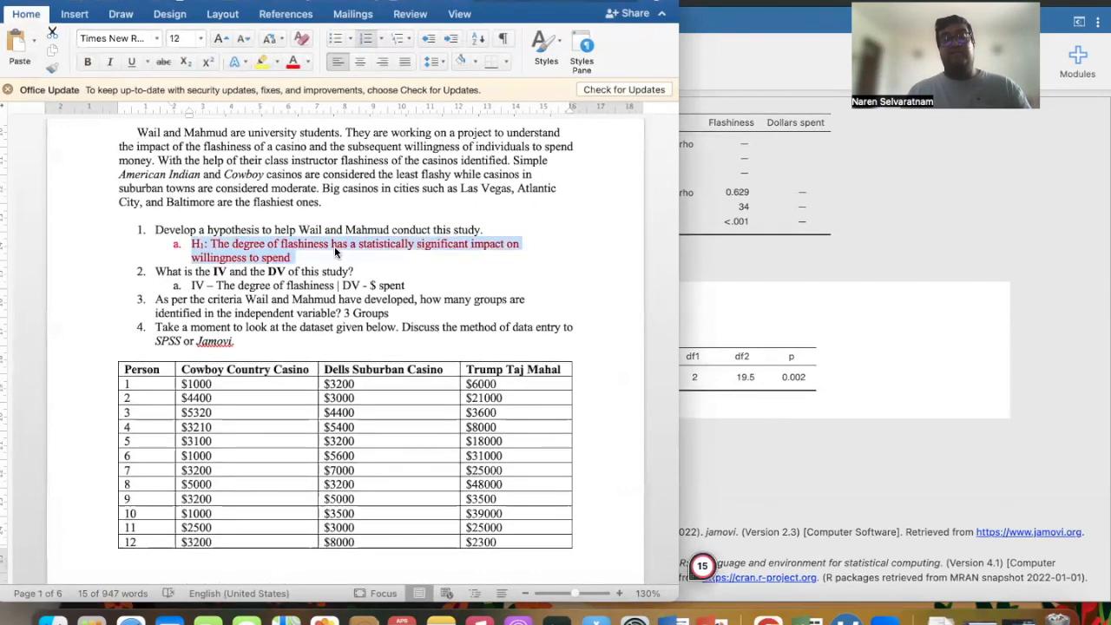
left_click(215, 247)
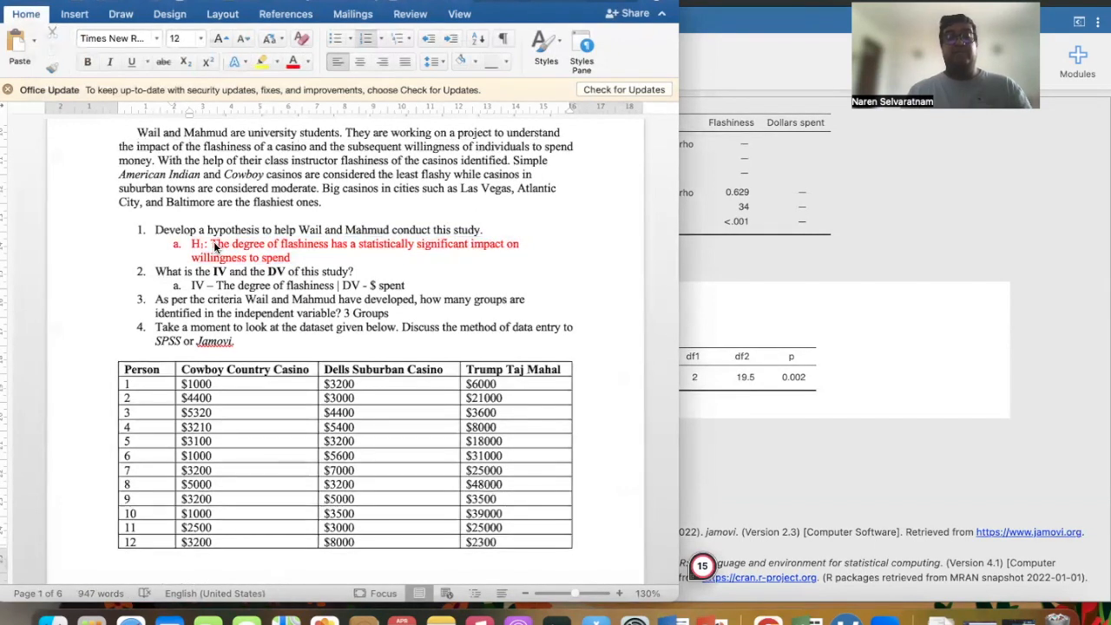
left_click_drag(188, 112, 188, 112)
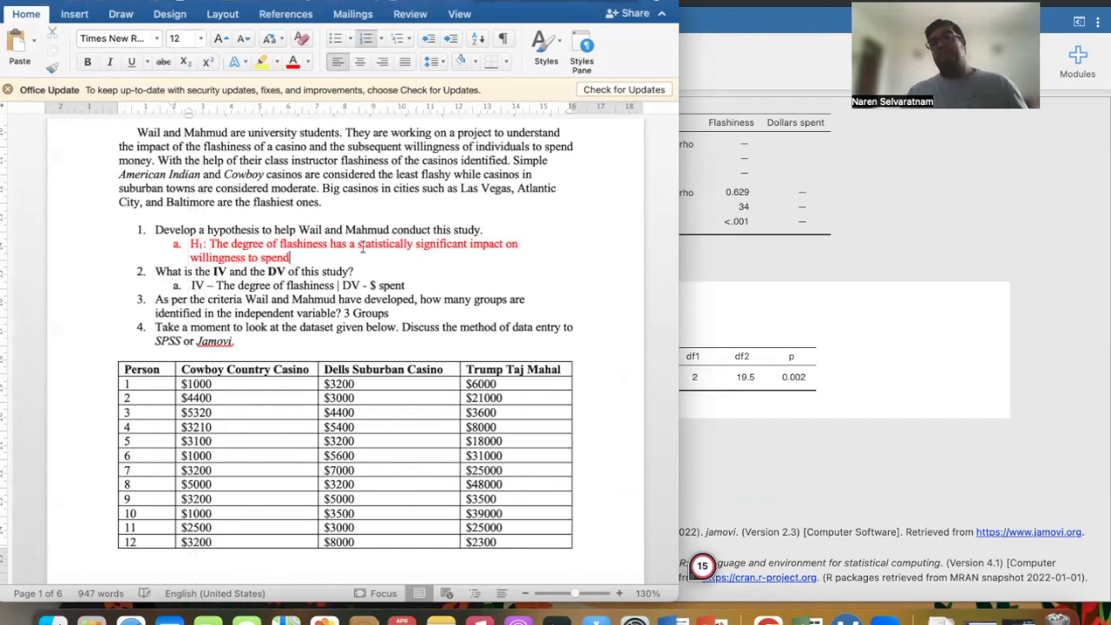
Switch to jamovi, add the homogeneity test to the One-Way ANOVA, and report both Welch's and Fisher's results.
left_click(901, 298)
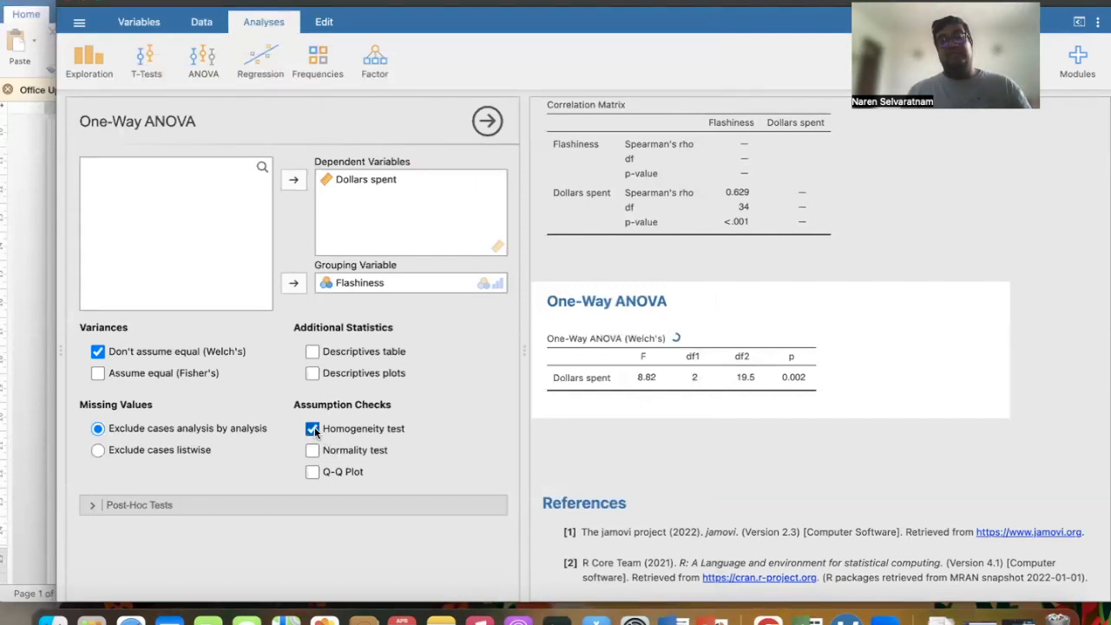
scroll(739, 440, "down", 1)
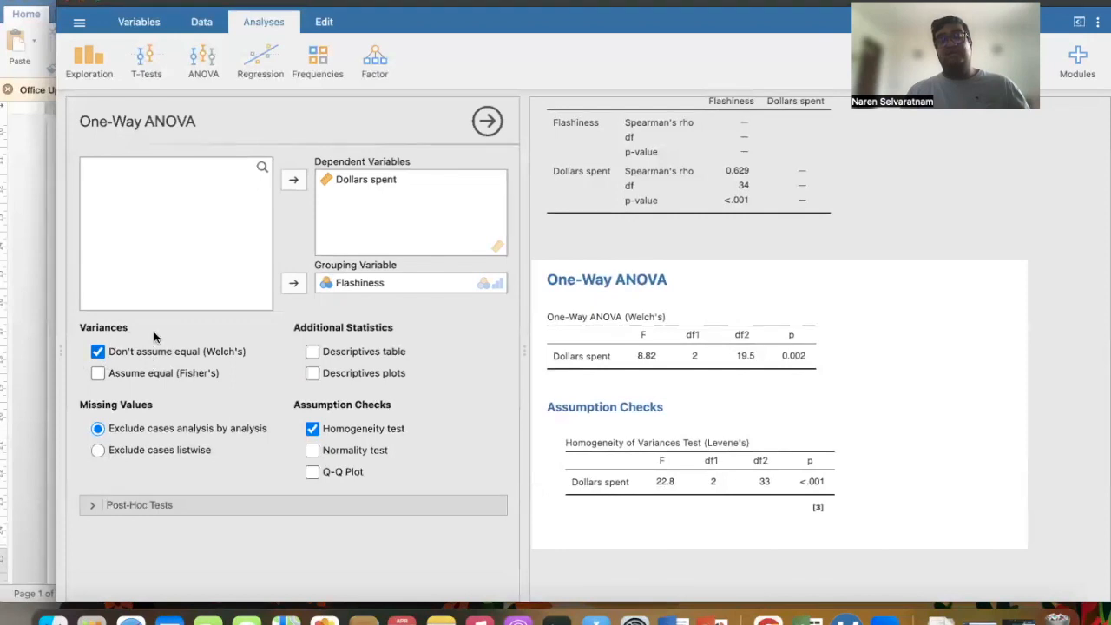
left_click(98, 352)
left_click(98, 374)
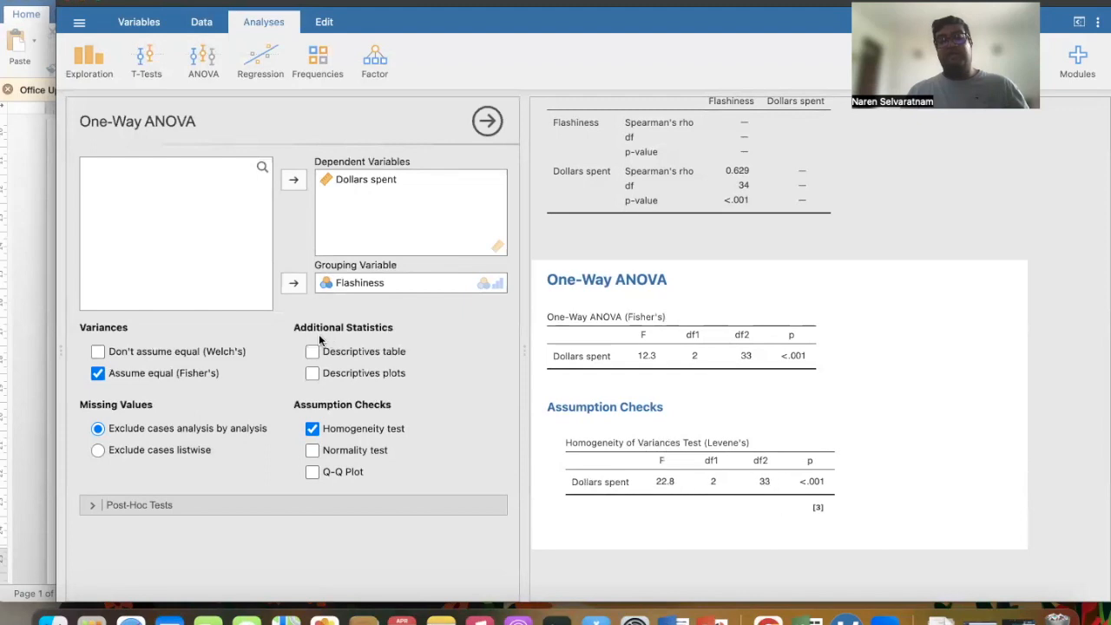
left_click(98, 353)
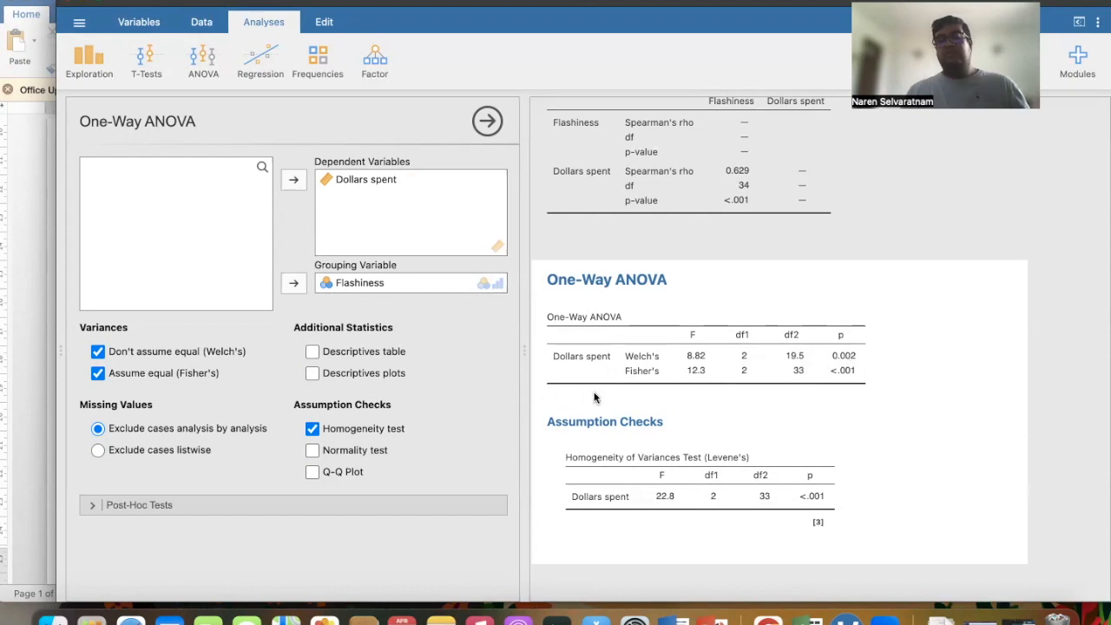
left_click(312, 351)
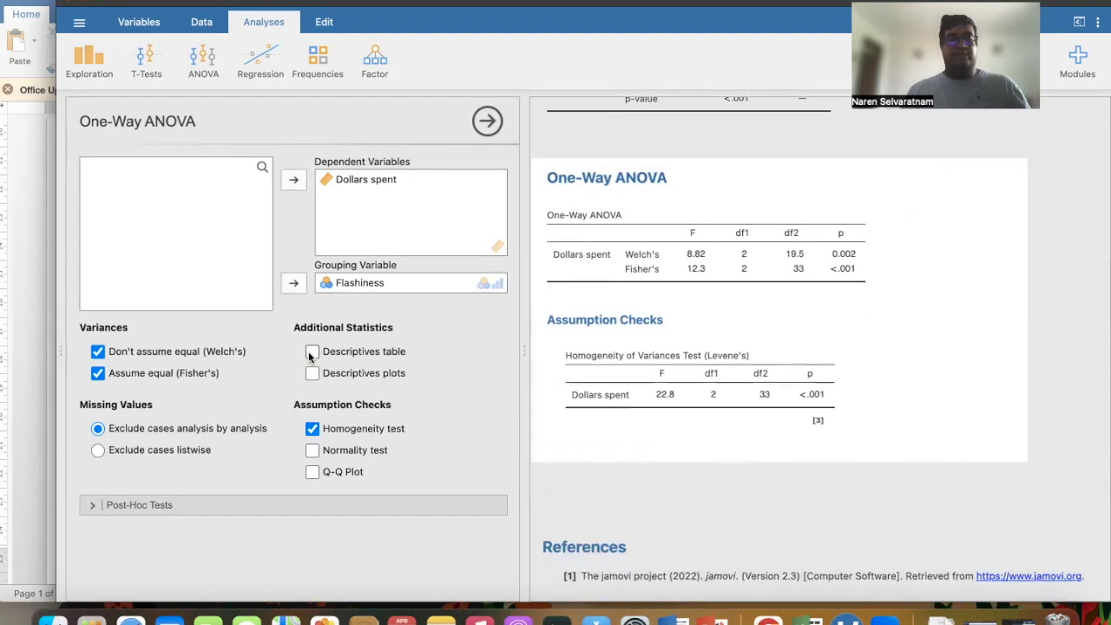
Add a Games-Howell post-hoc test for Dollars spent and include the test results (t and df).
left_click(156, 504)
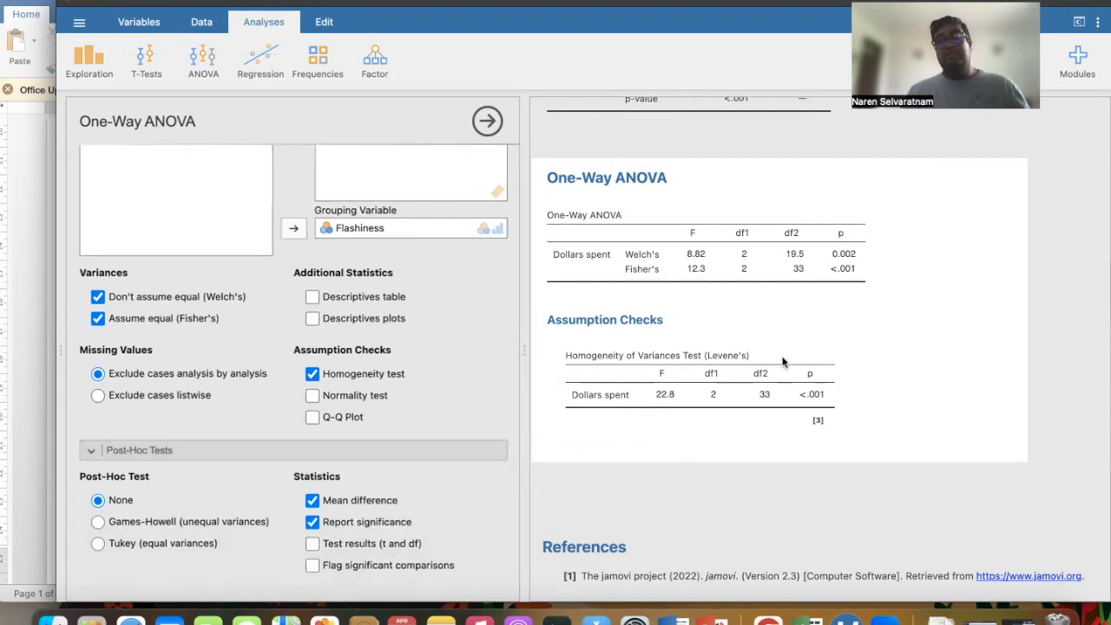
scroll(735, 297, "up", 5)
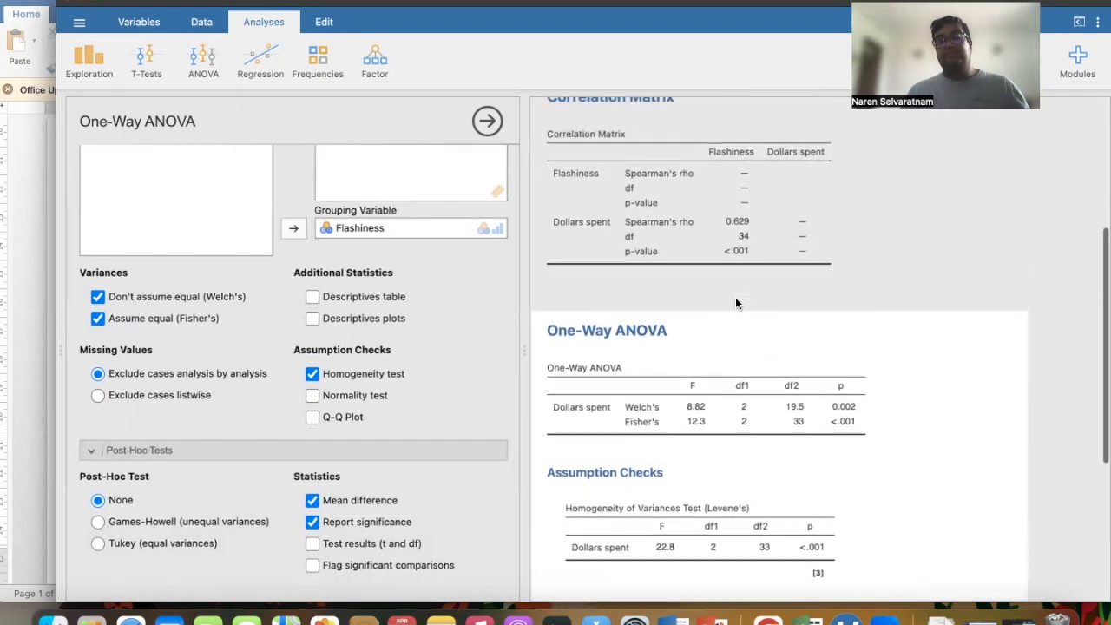
scroll(735, 297, "up", 3)
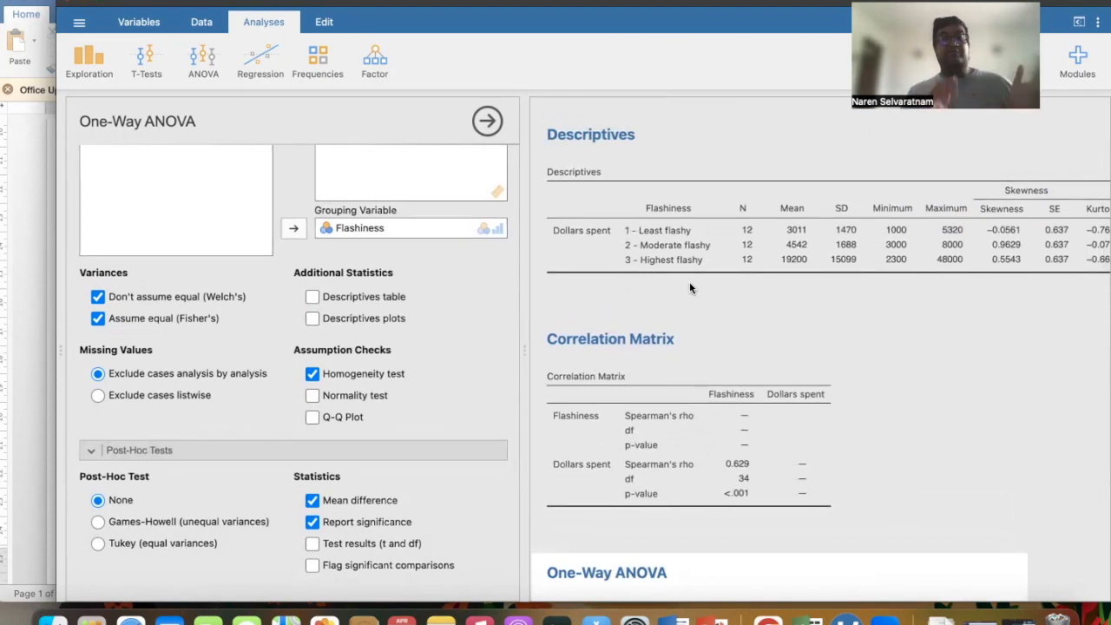
scroll(689, 281, "down", 5)
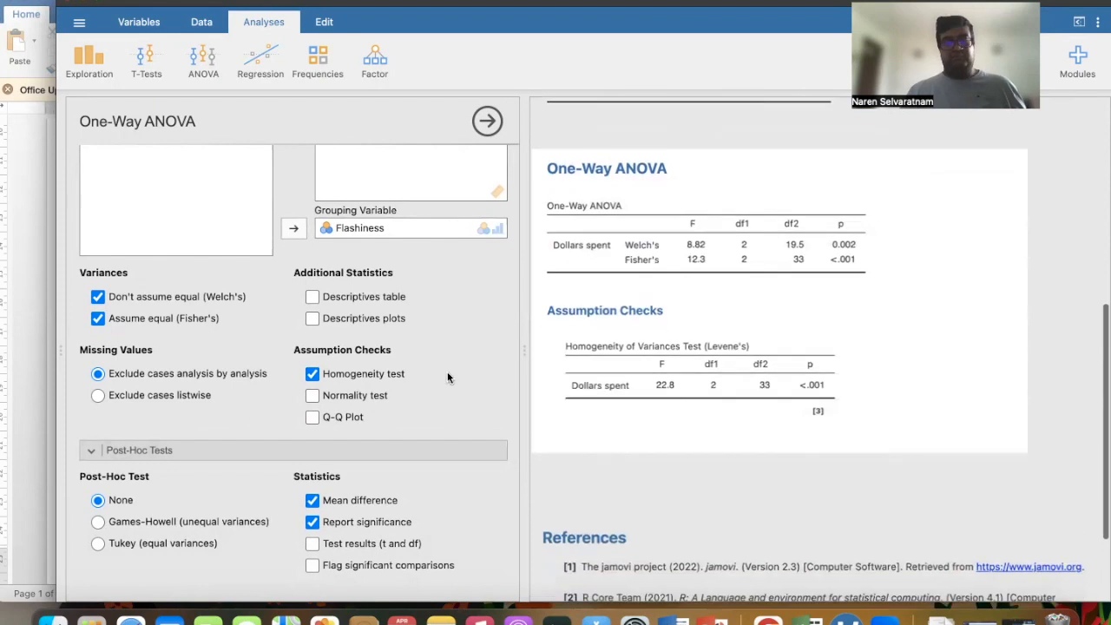
left_click(97, 521)
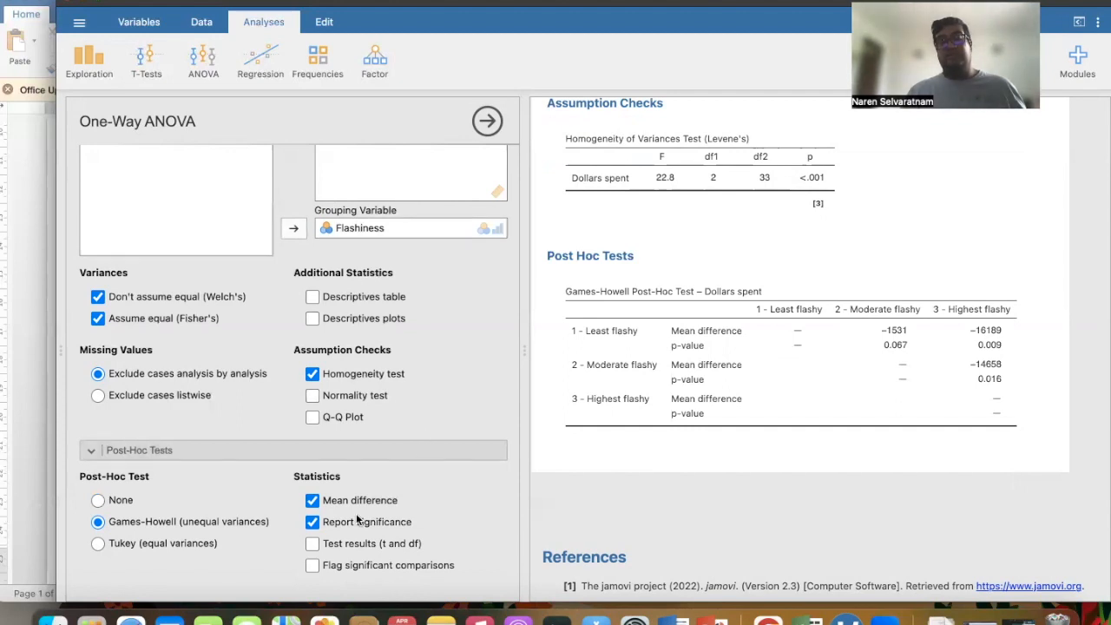
left_click(313, 545)
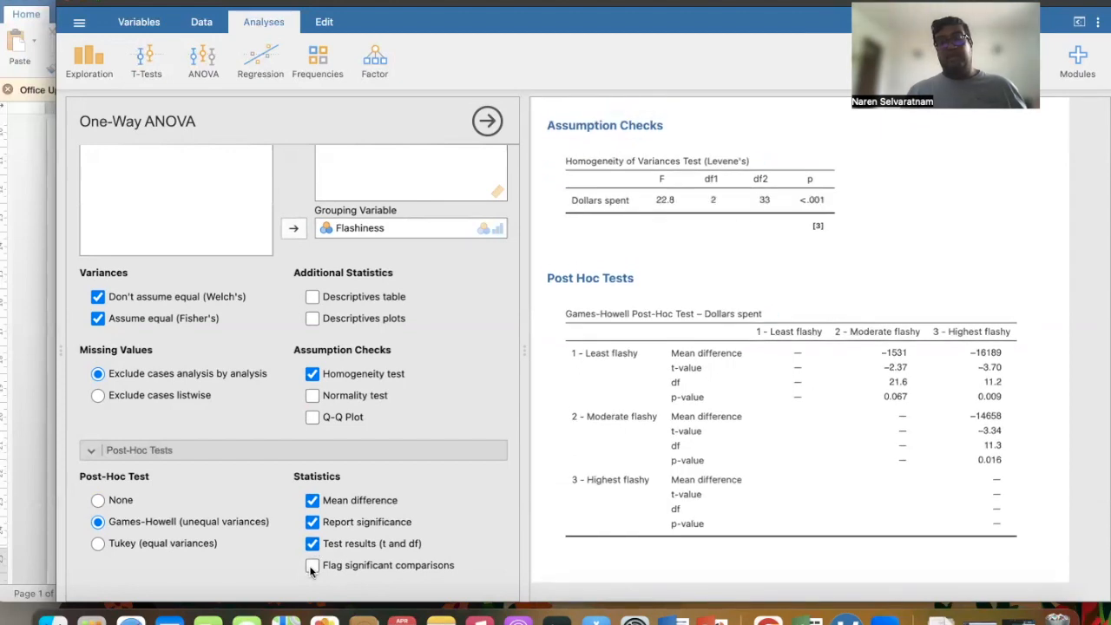
Flag significant comparisons in the Games-Howell post-hoc test and review the flagged differences against the group descriptives and ANOVA results.
left_click(311, 568)
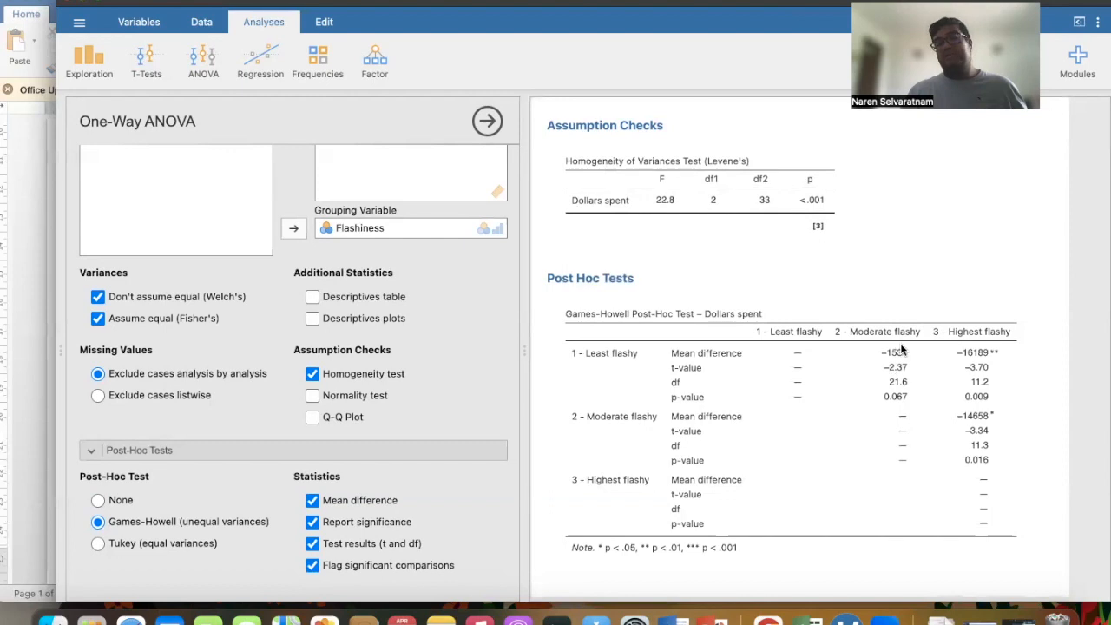
scroll(826, 325, "up", 15)
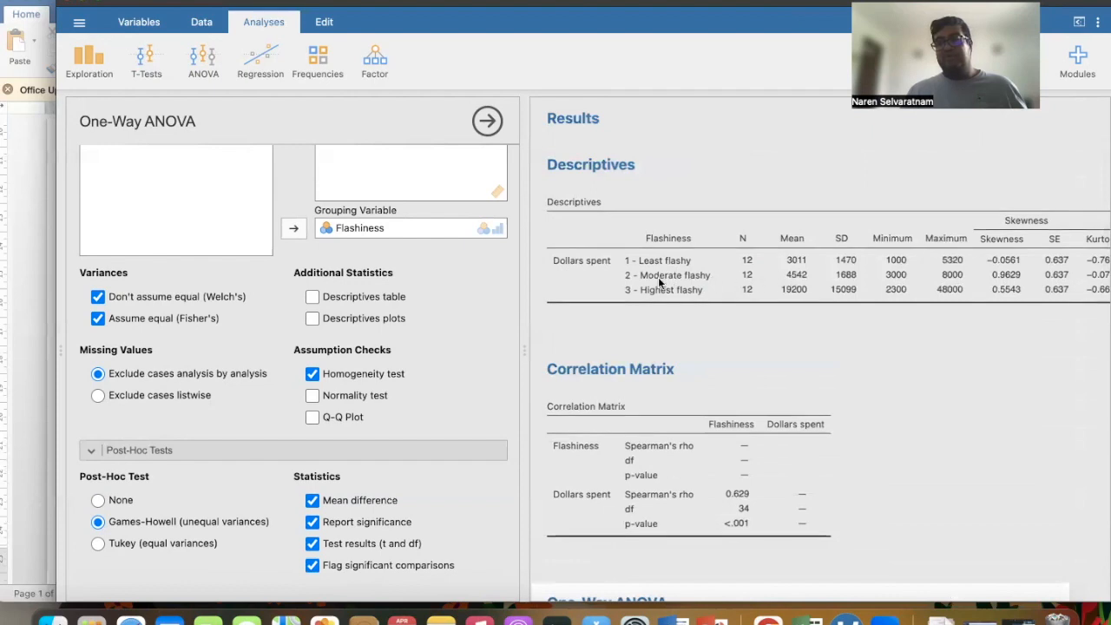
scroll(794, 260, "down", 1)
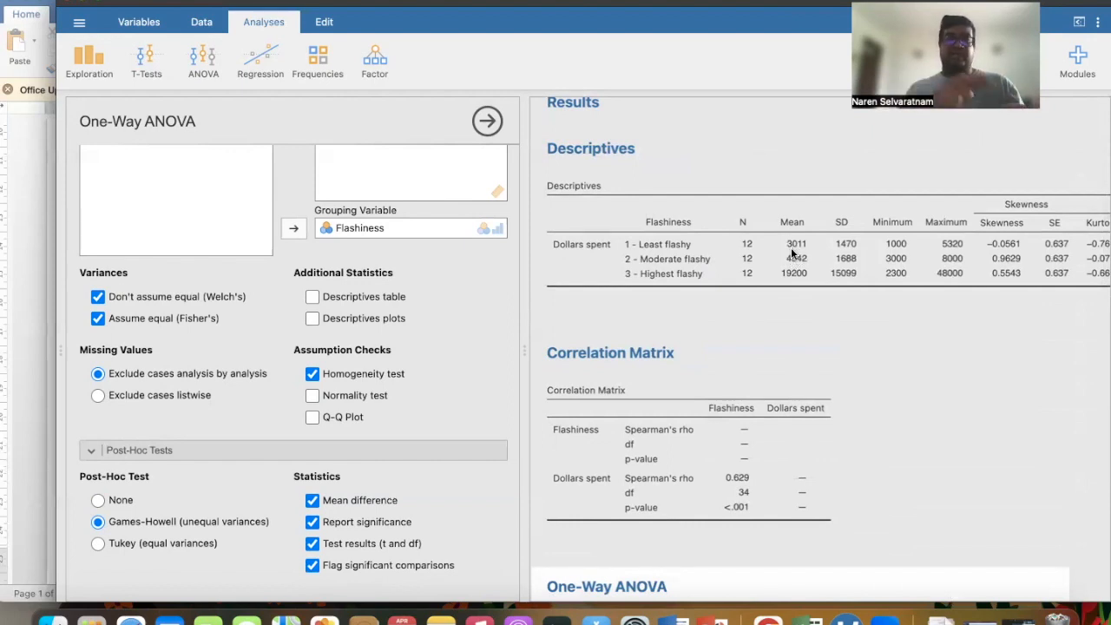
scroll(792, 252, "down", 10)
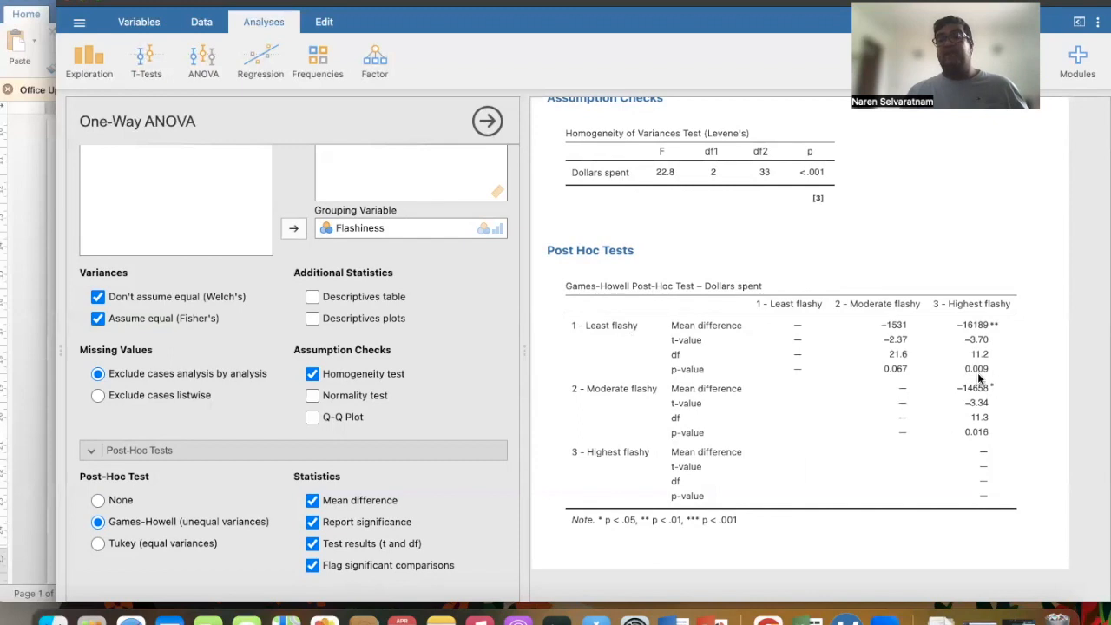
scroll(978, 376, "down", 2)
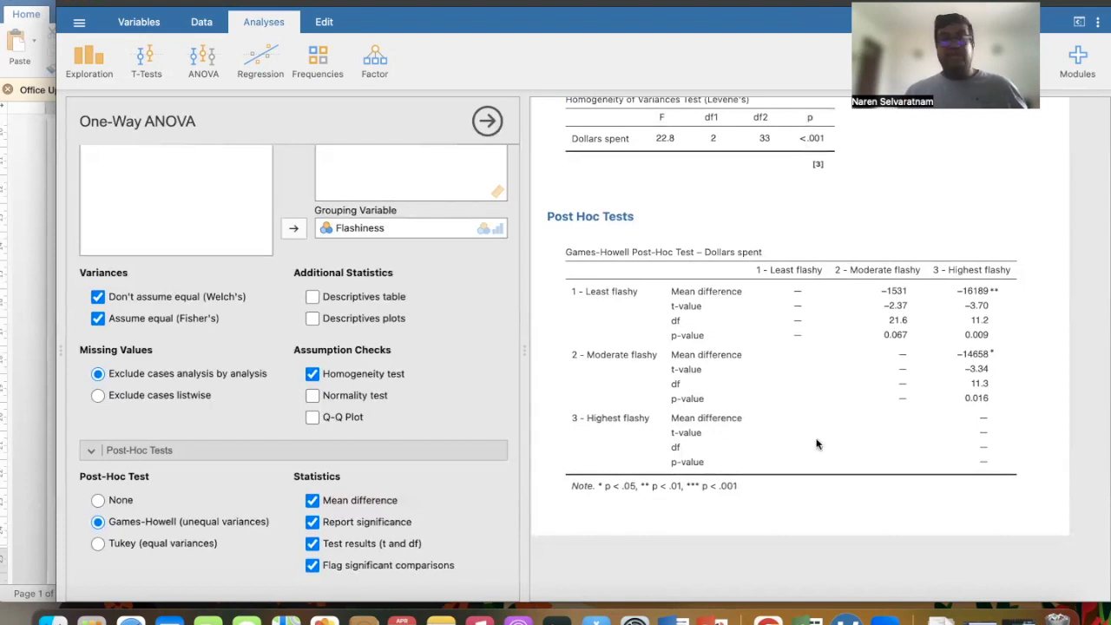
scroll(816, 445, "up", 10)
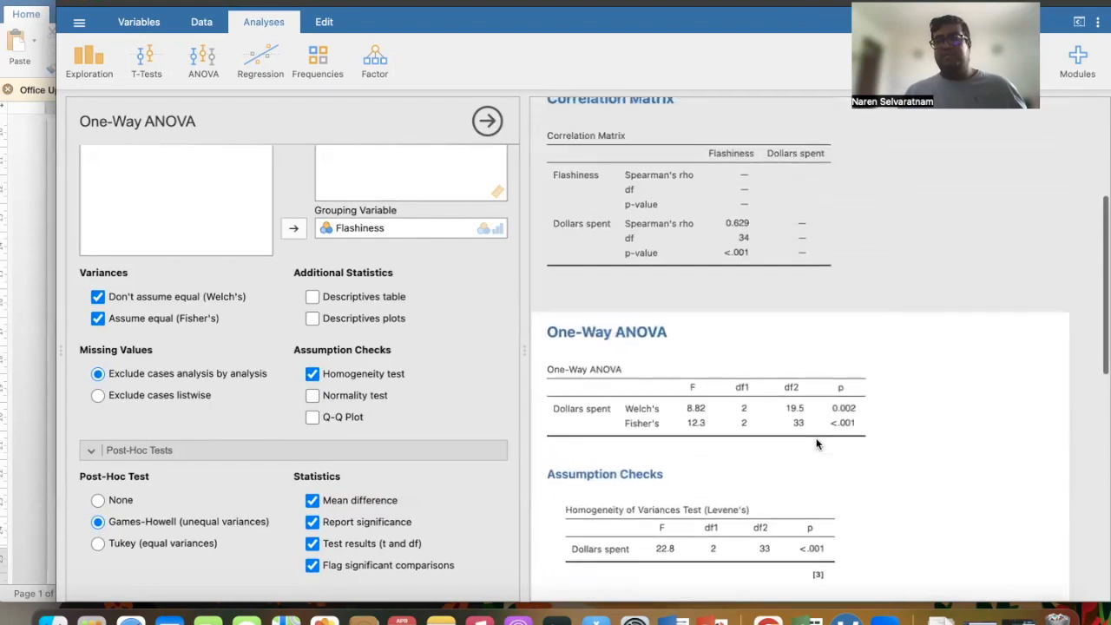
scroll(816, 445, "down", 1)
scroll(816, 444, "up", 1)
scroll(909, 462, "down", 10)
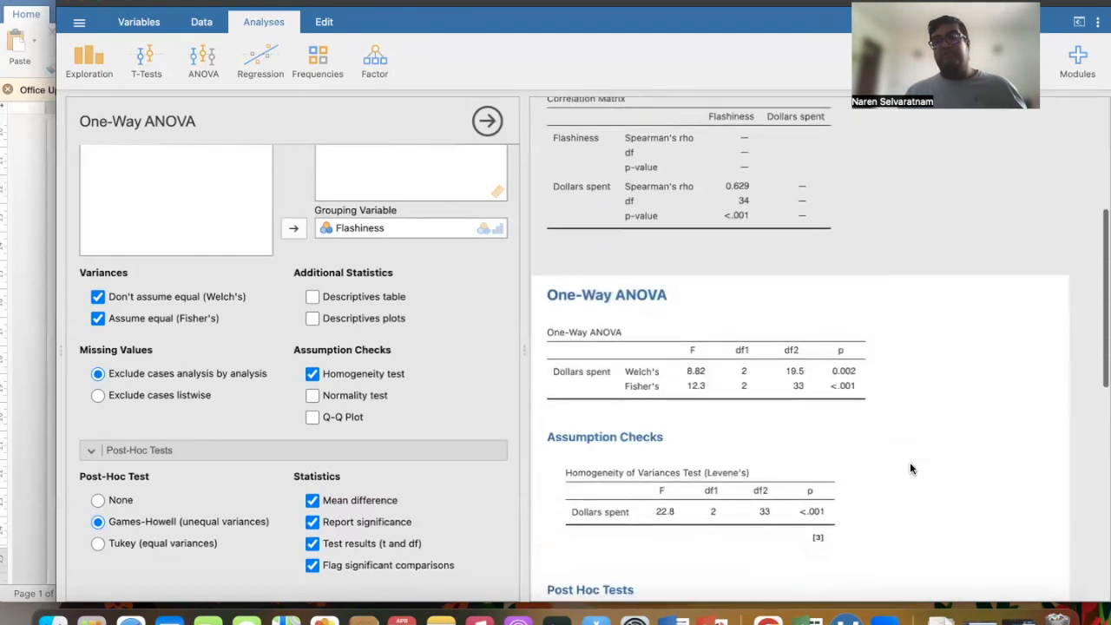
scroll(910, 469, "down", 3)
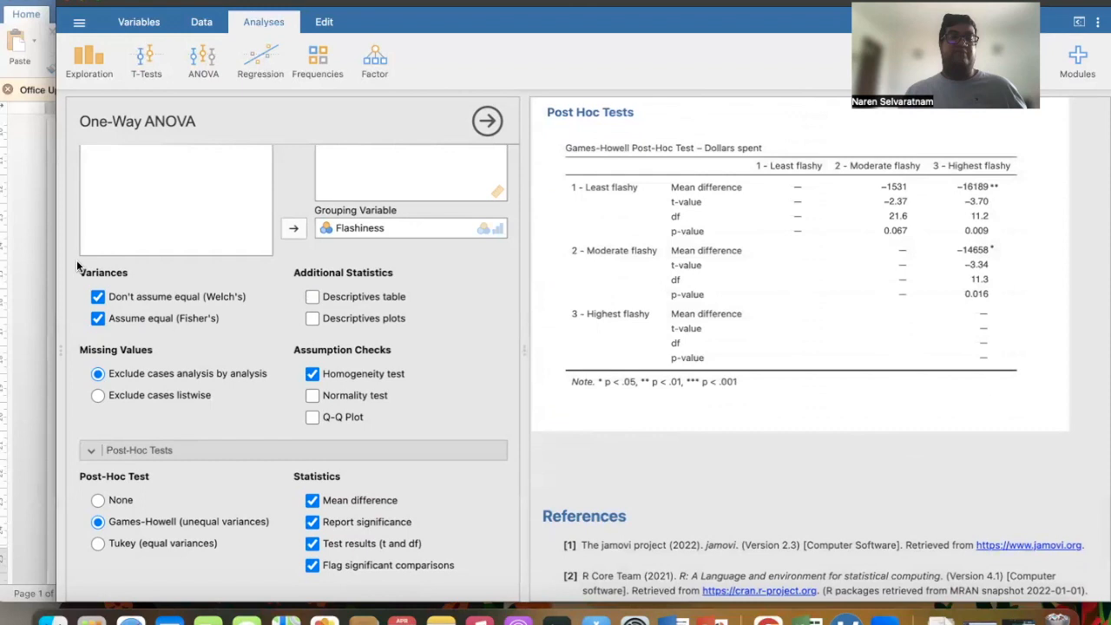
Switch to Word and examine the Results heading and its introductory sentence.
left_click(43, 259)
scroll(39, 265, "down", 10)
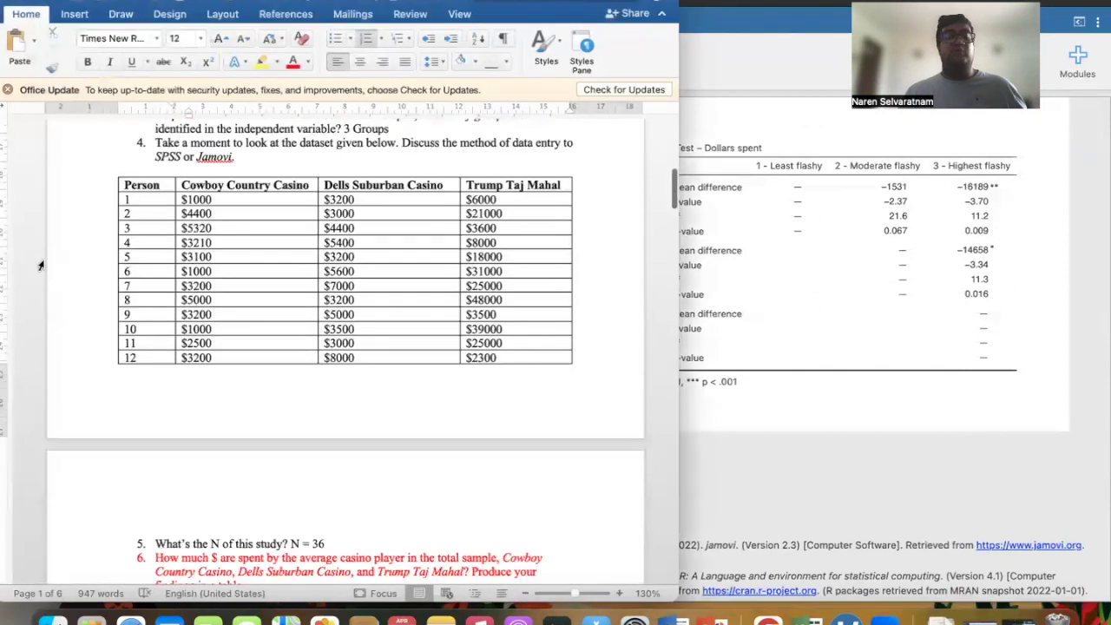
scroll(40, 266, "down", 15)
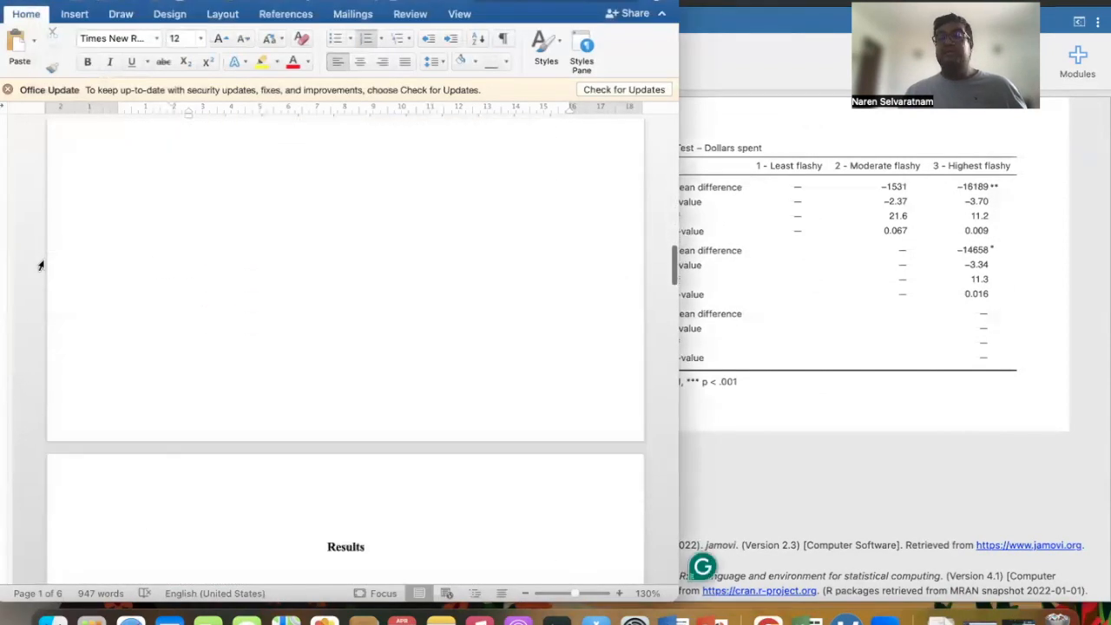
scroll(40, 266, "down", 5)
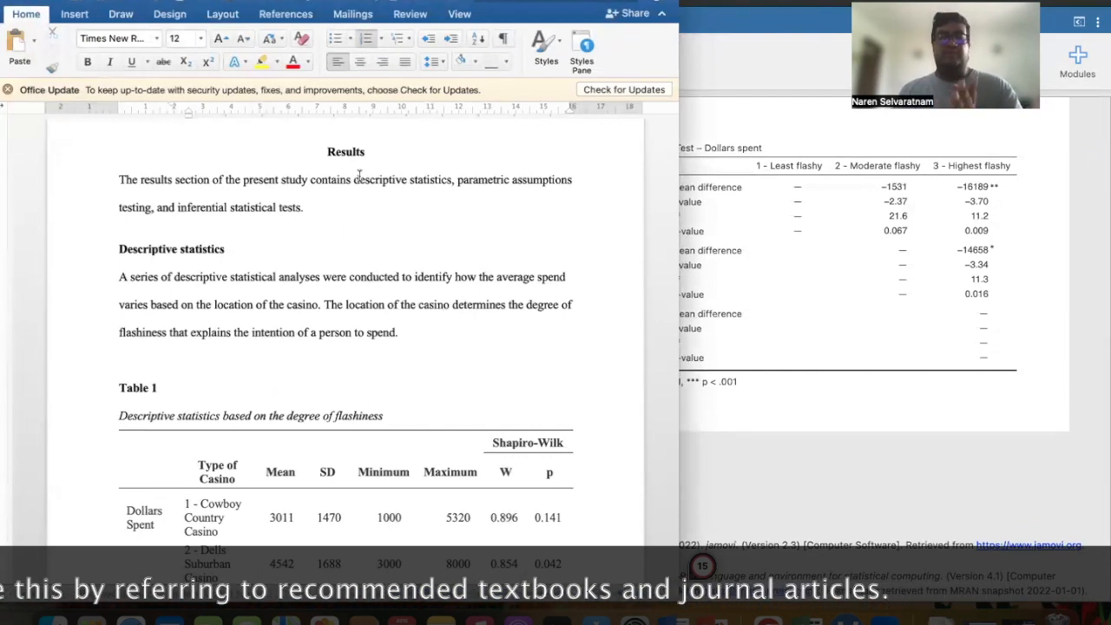
left_click_drag(323, 151, 379, 152)
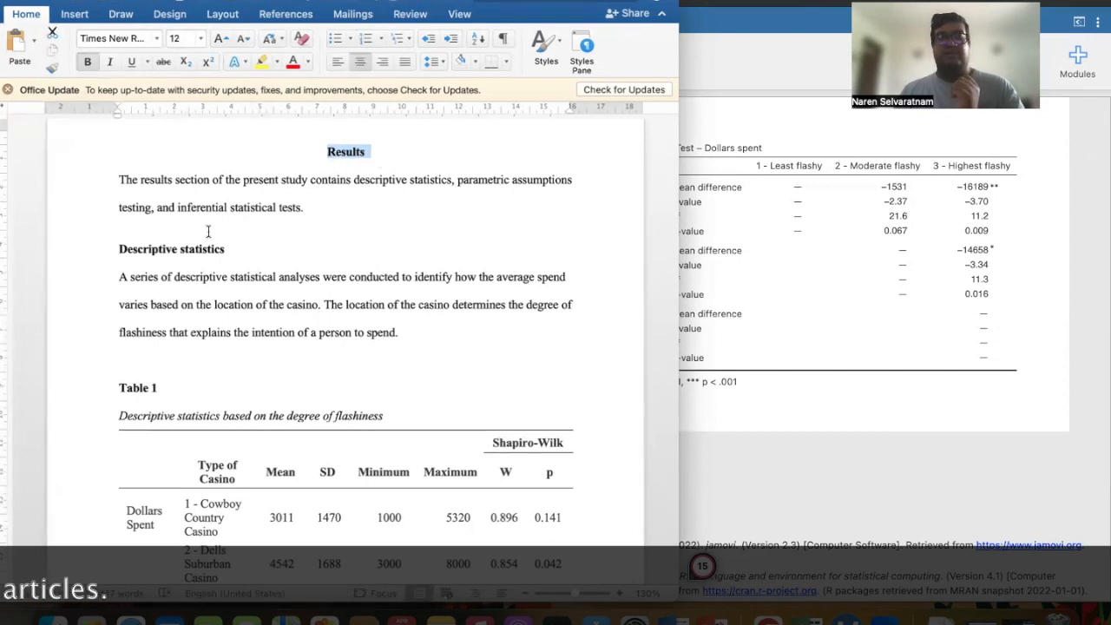
left_click(124, 182)
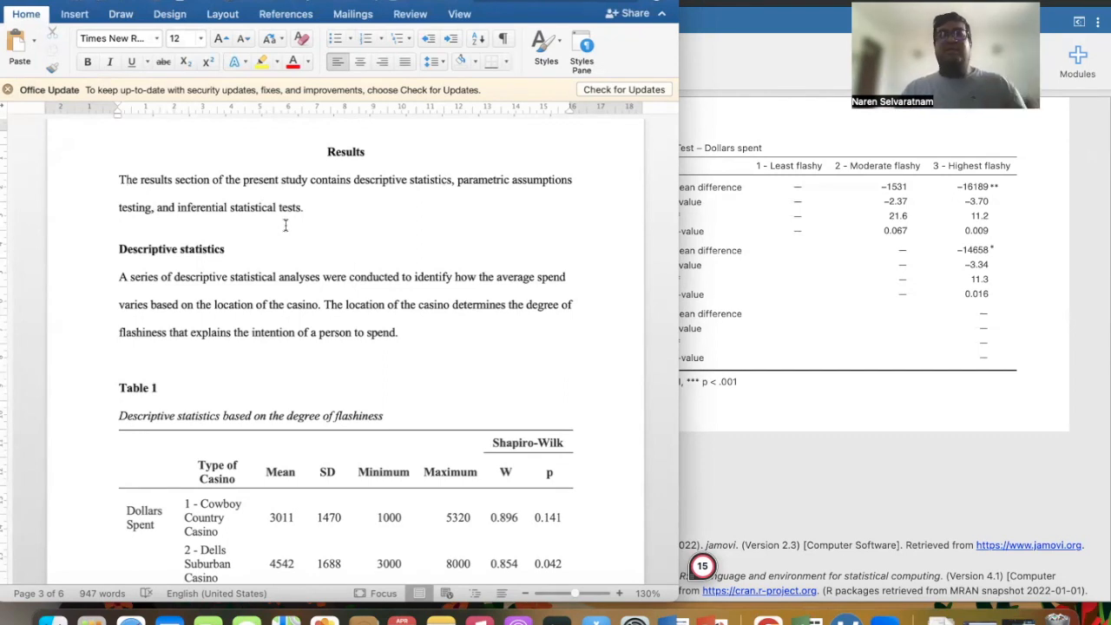
Examine the Descriptive statistics heading, its introductory paragraph and Table 1 in the Results section.
left_click_drag(227, 251, 118, 253)
scroll(101, 323, "down", 3)
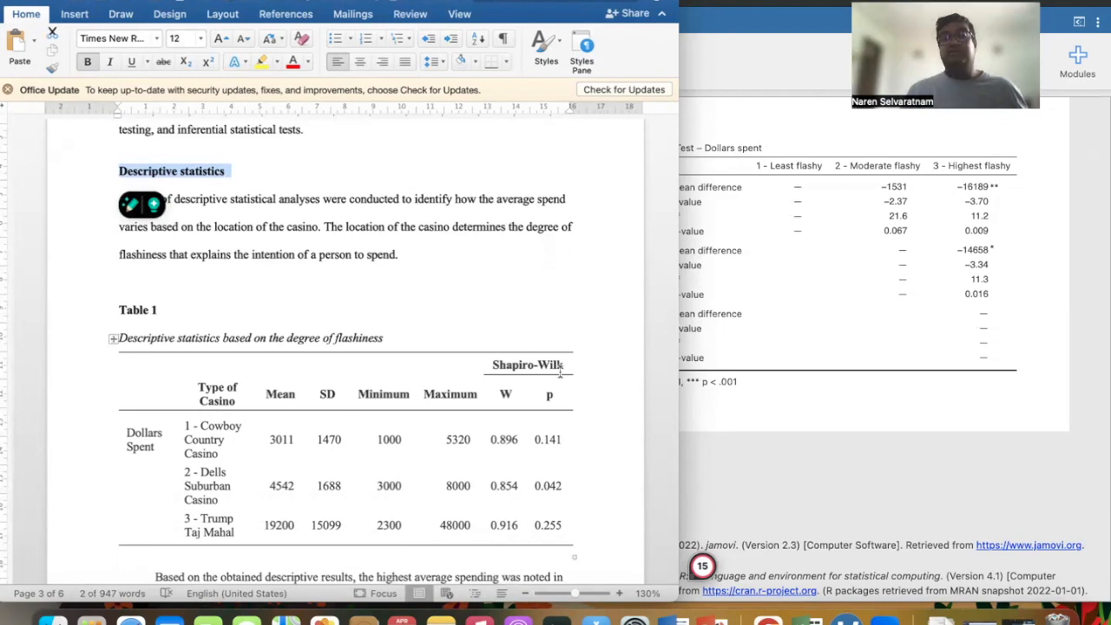
left_click(359, 262)
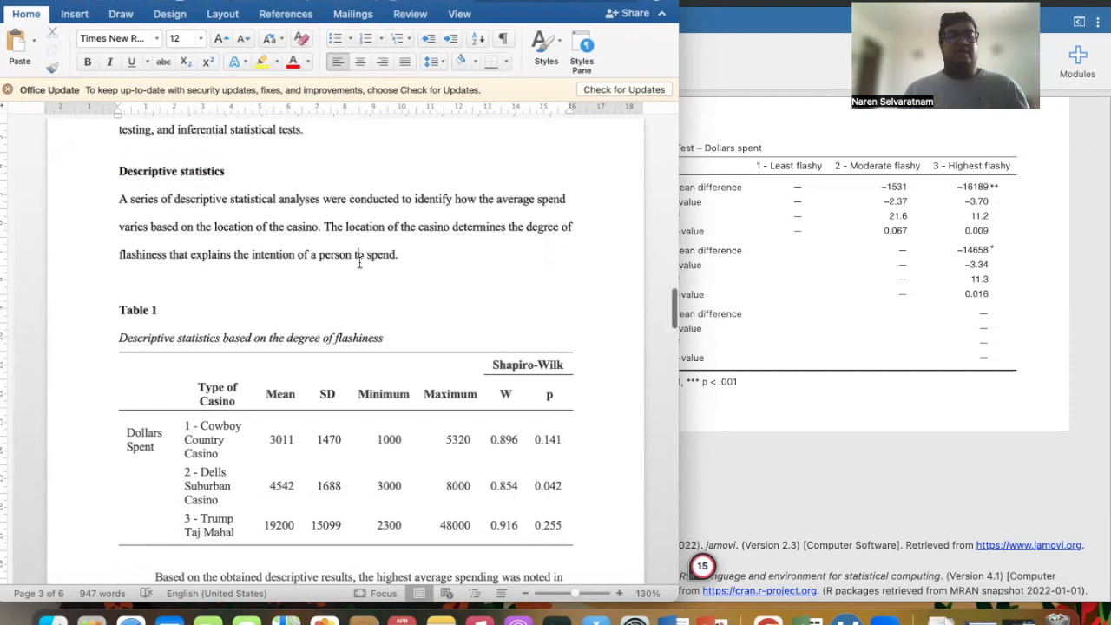
scroll(359, 262, "down", 1)
scroll(173, 217, "up", 5)
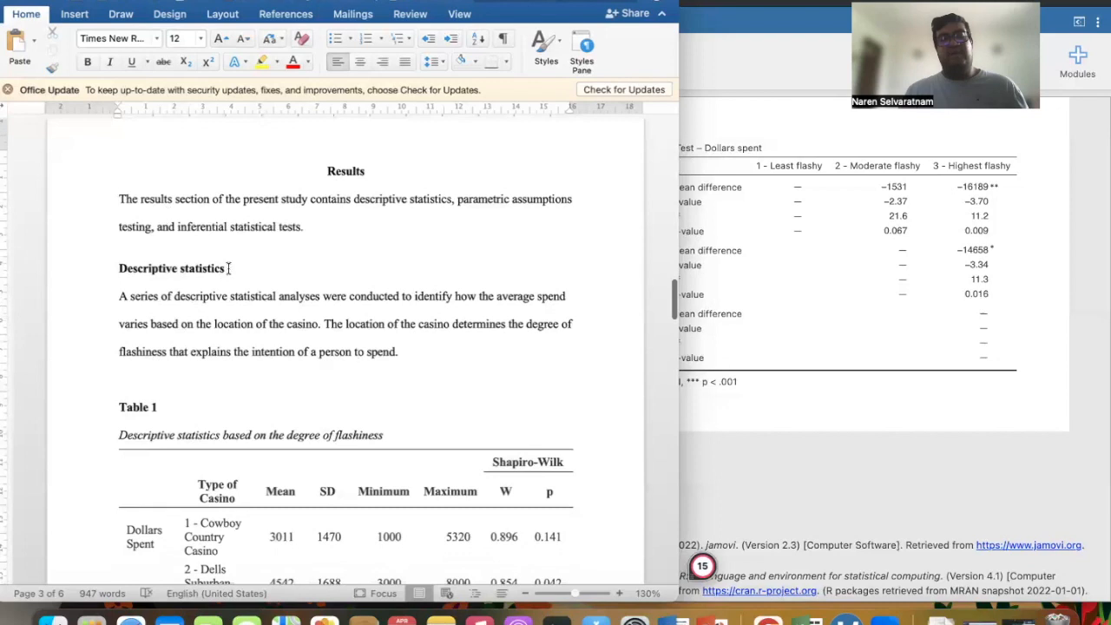
left_click_drag(225, 269, 120, 269)
scroll(94, 315, "down", 6)
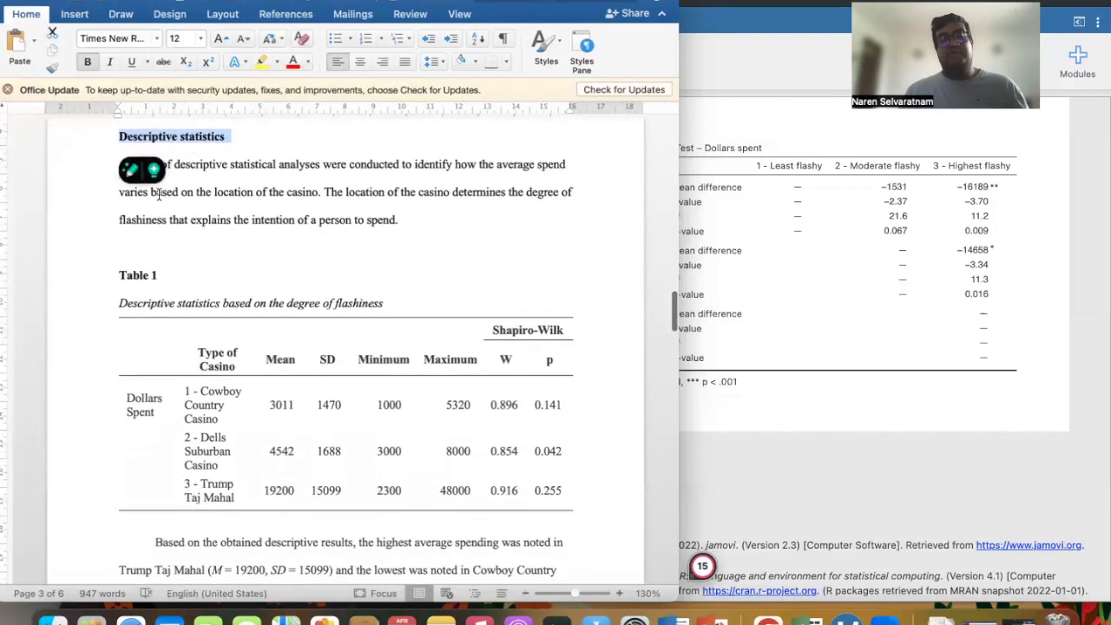
left_click(225, 167)
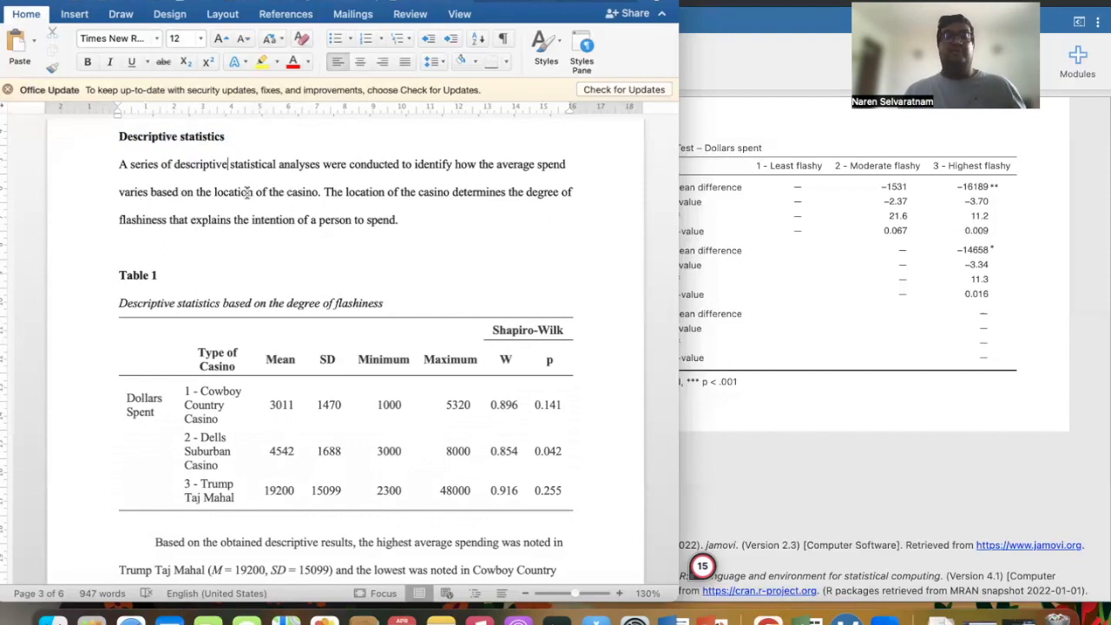
Try replacing "location" with "flashiness" in the first sentence under Descriptive statistics, and undo the change.
left_click_drag(252, 192, 213, 192)
type("flas")
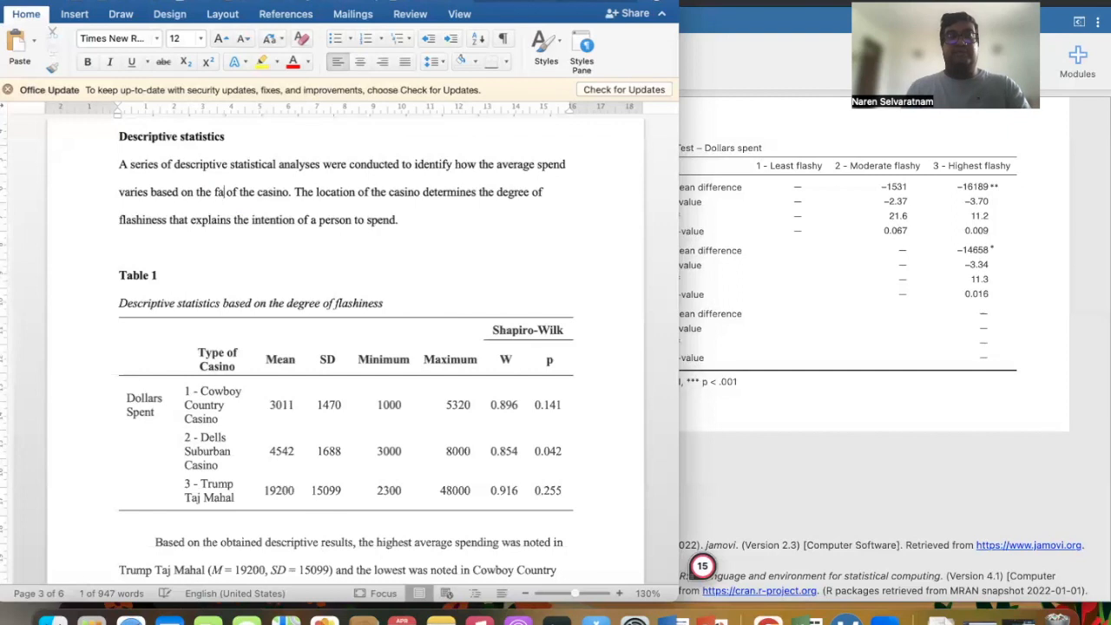
type("hiness")
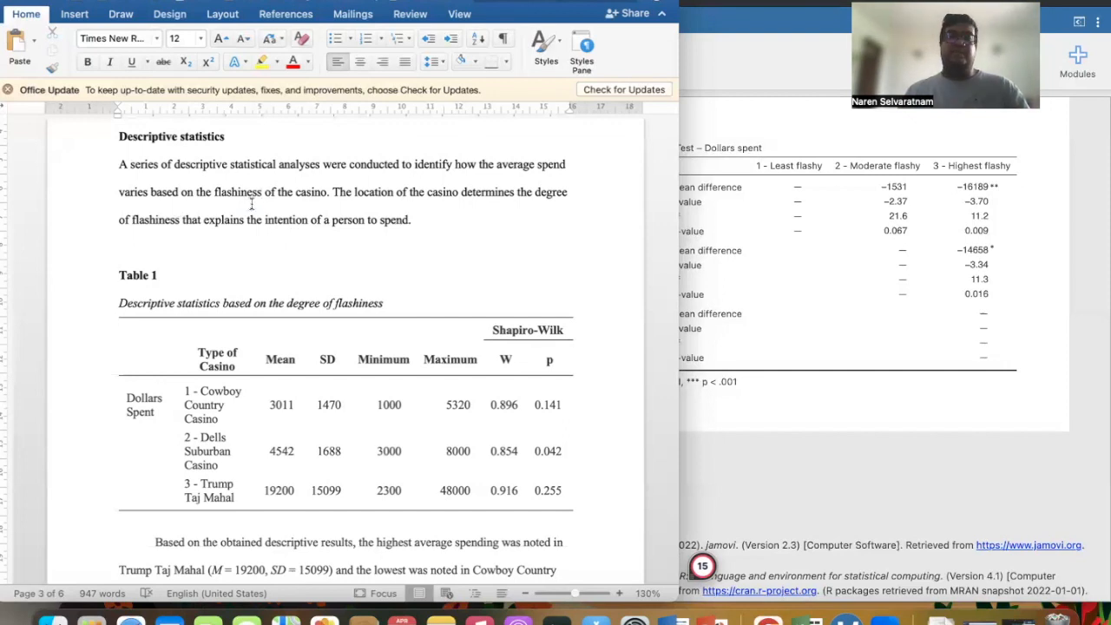
left_click_drag(332, 192, 413, 221)
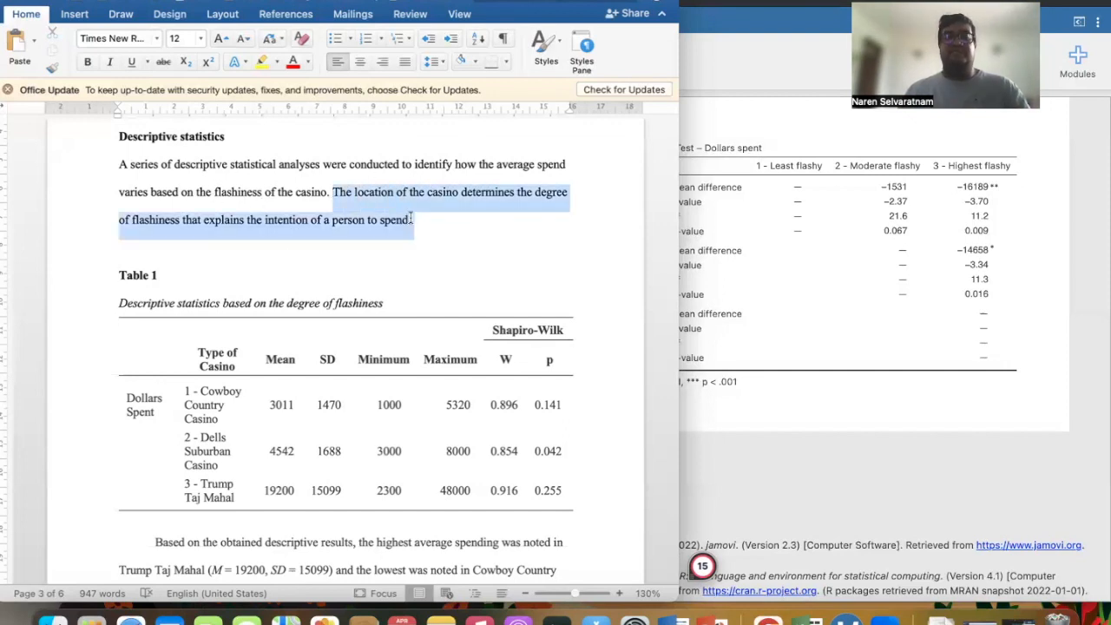
left_click(261, 192)
left_click_drag(262, 192, 222, 192)
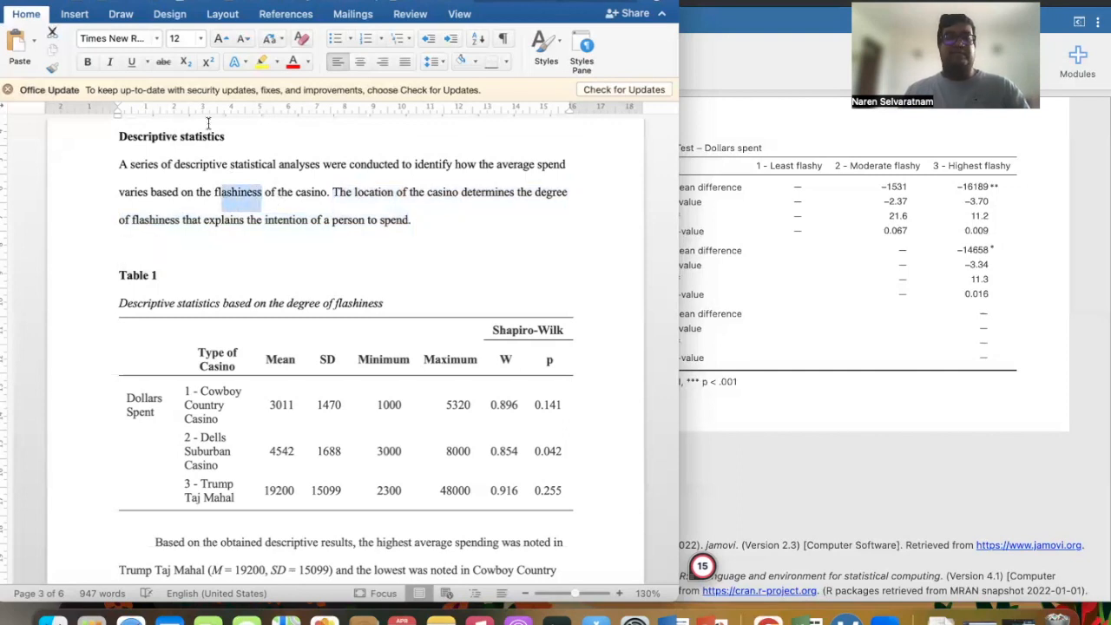
key("BackSpace")
left_click(128, 3)
left_click(128, 3)
left_click(129, 3)
left_click(428, 192)
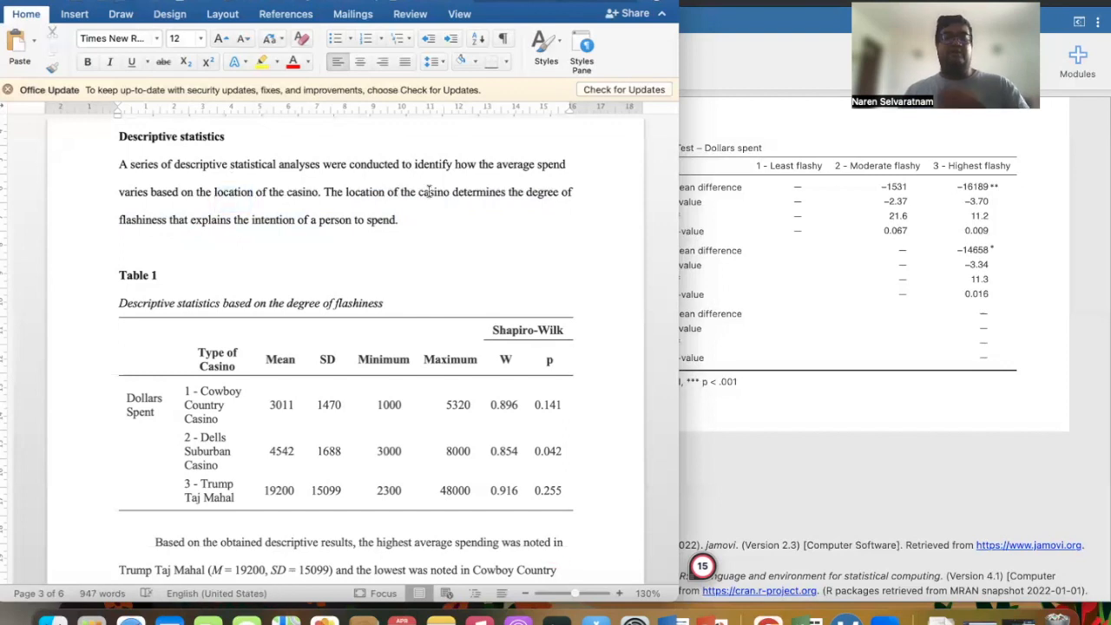
Examine Table 1's number, italic title and layout, and switch to jamovi to compare it with the Descriptives table.
scroll(273, 330, "down", 2)
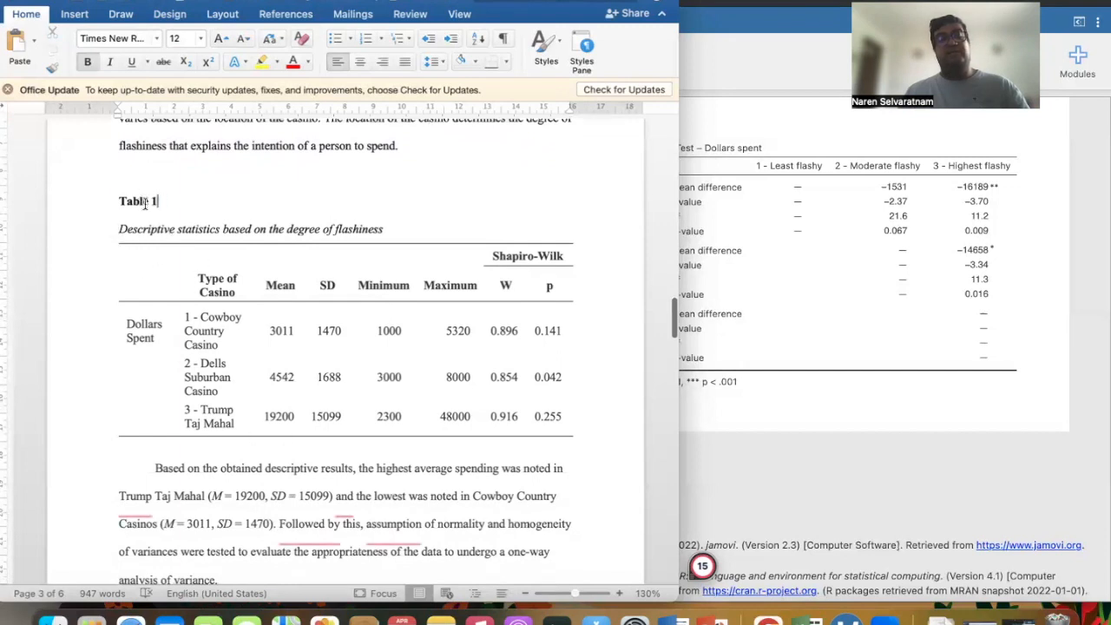
left_click_drag(162, 202, 119, 208)
left_click_drag(384, 230, 209, 233)
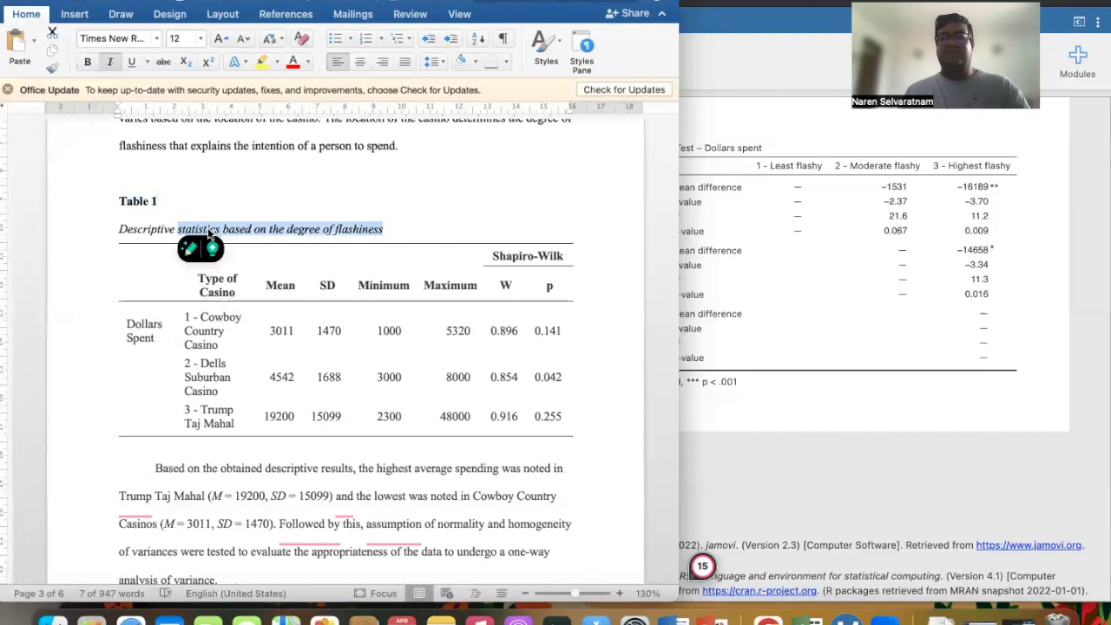
left_click(280, 468)
scroll(282, 467, "down", 2)
scroll(282, 467, "down", 2)
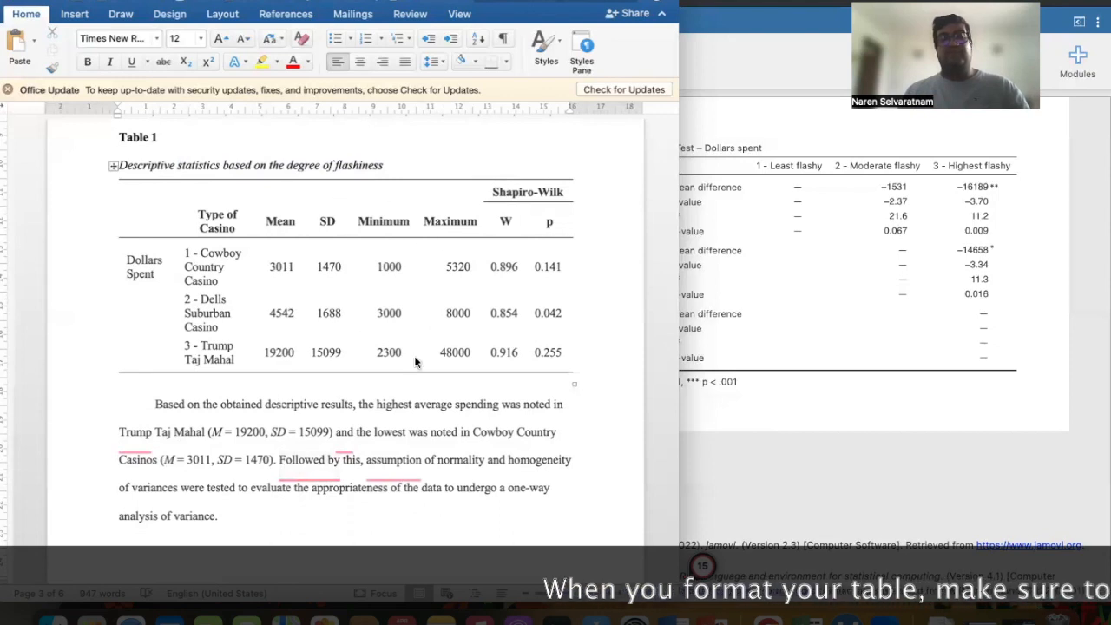
left_click(916, 313)
scroll(916, 312, "up", 3)
scroll(916, 312, "up", 8)
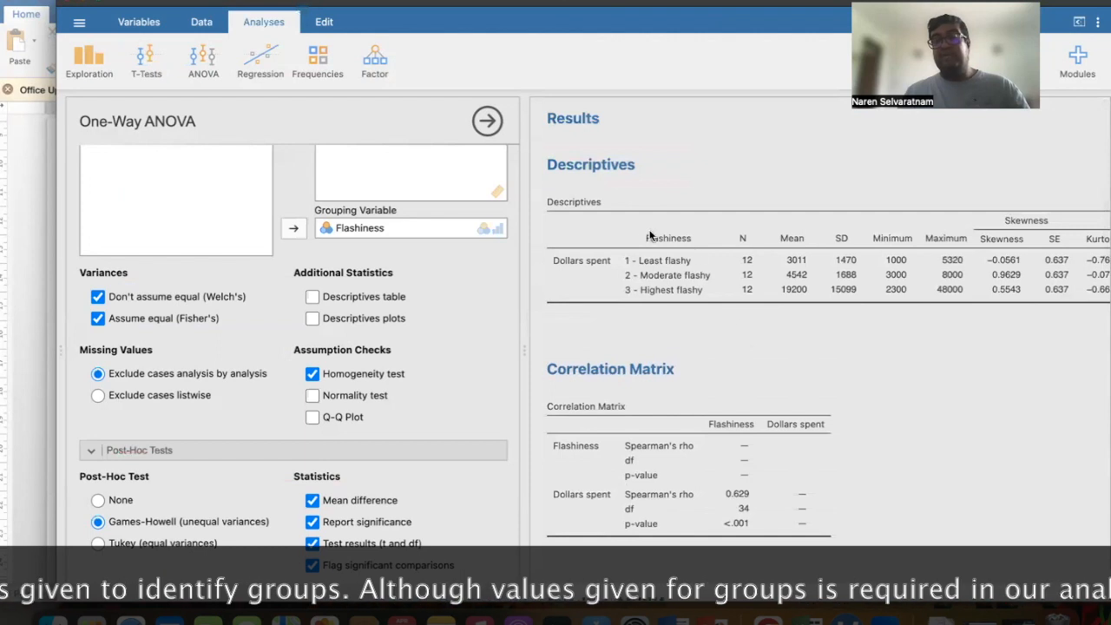
Switch to Word and correct the paragraph below Table 1 with "the Trump Taj Mahal", a comma after "15099)", "Following this" and "the assumption".
left_click(26, 180)
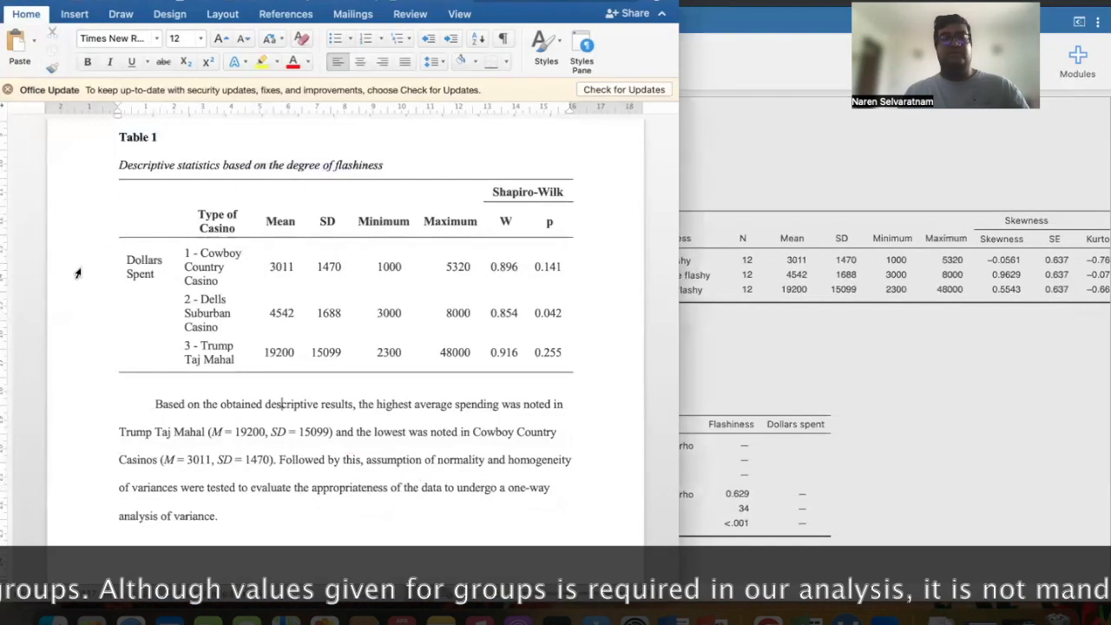
scroll(94, 325, "down", 3)
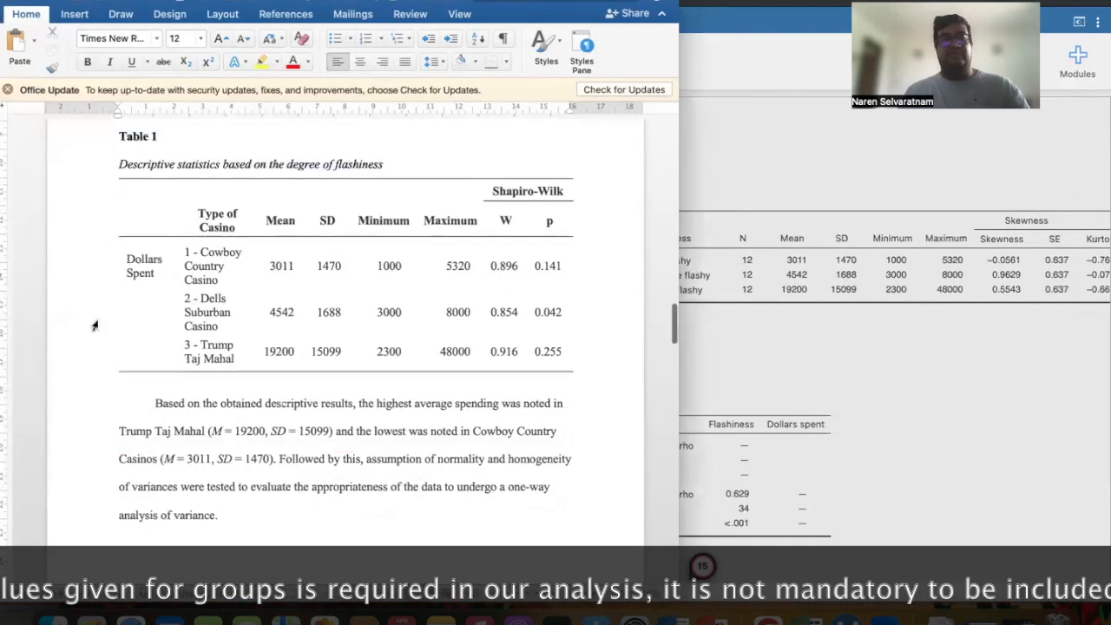
scroll(95, 326, "up", 2)
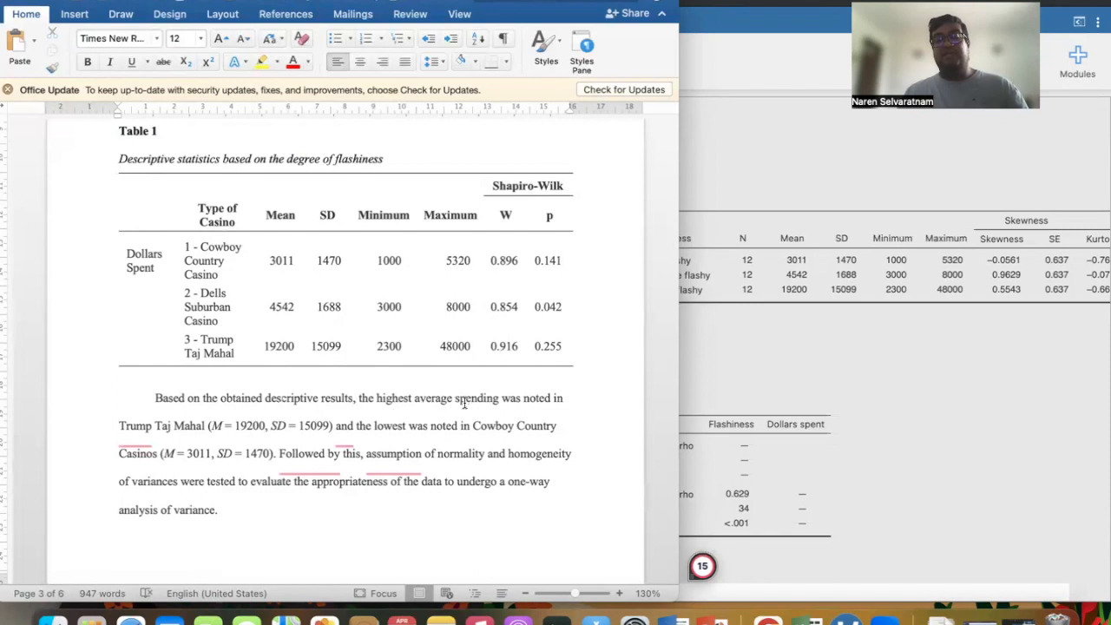
mouse_move(130, 435)
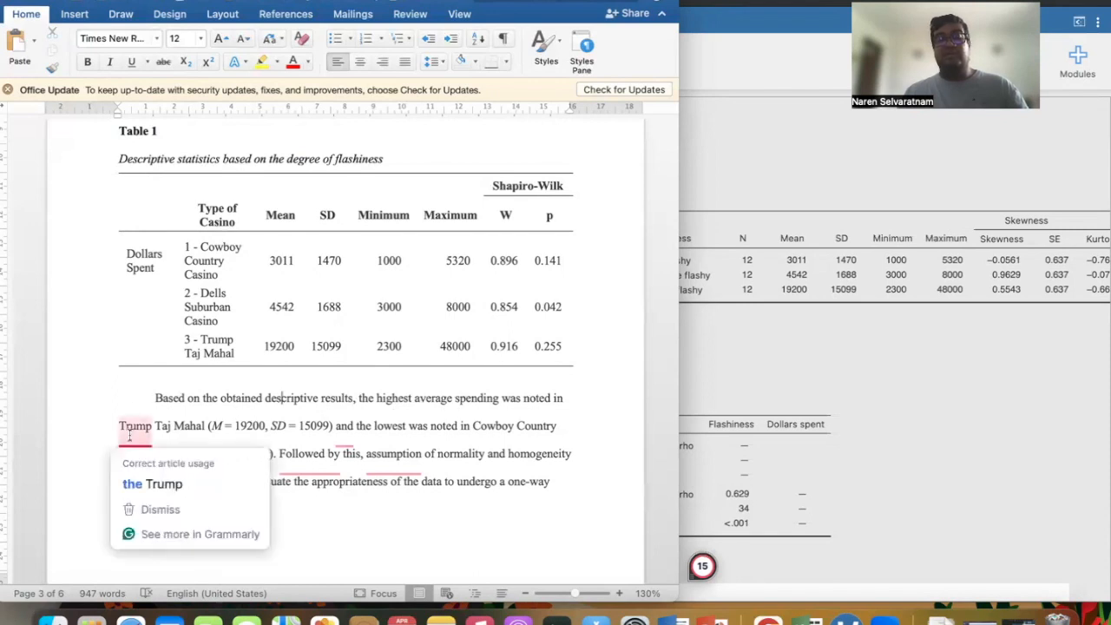
left_click(145, 479)
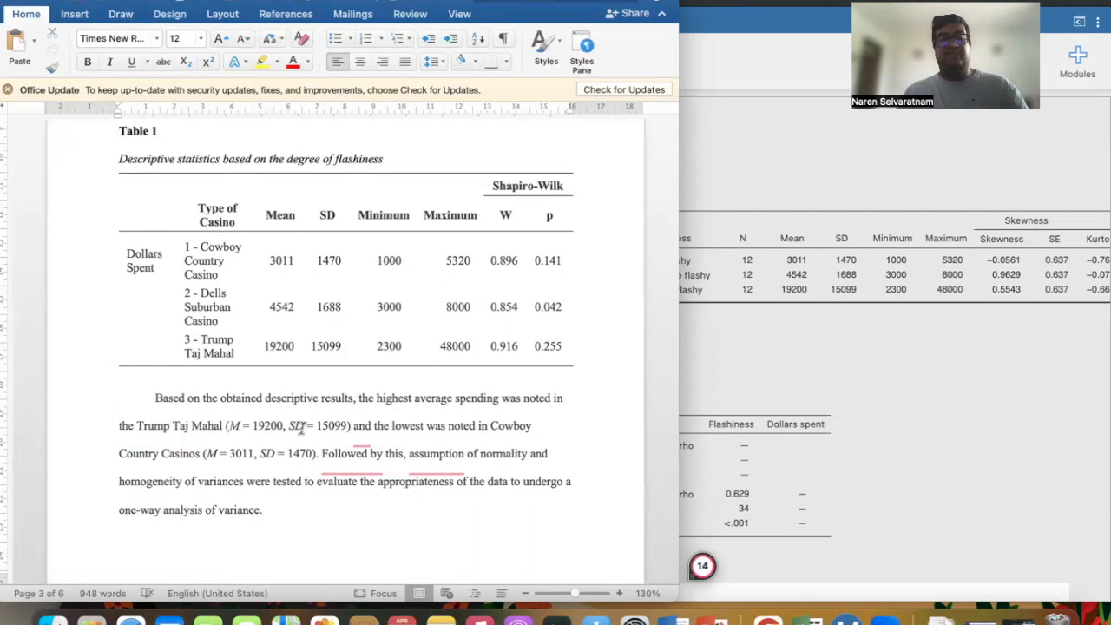
mouse_move(365, 425)
left_click(369, 483)
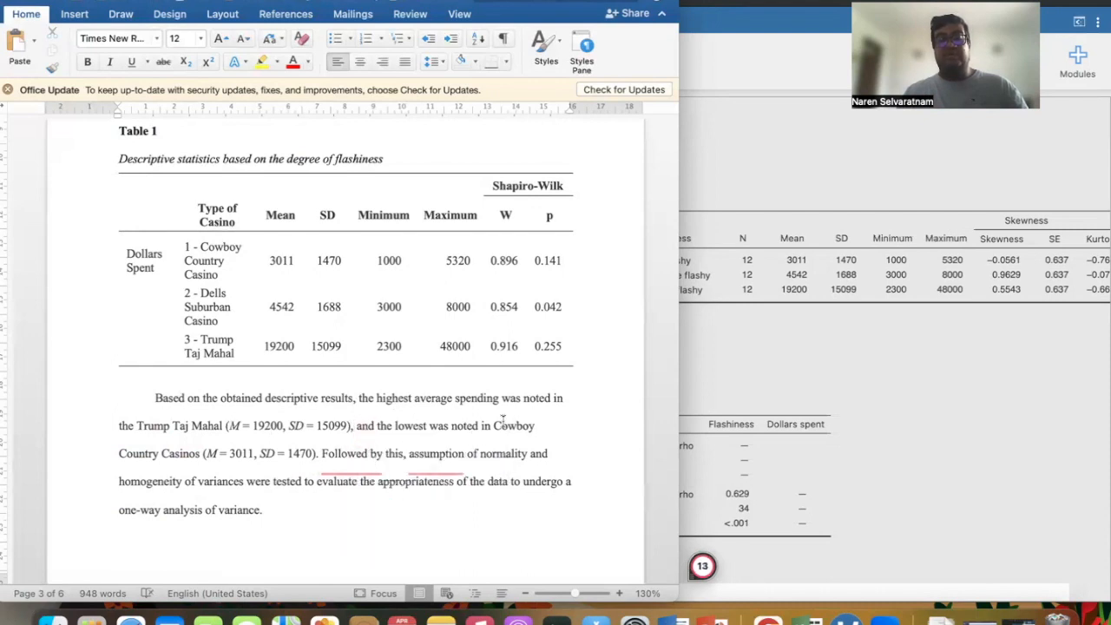
mouse_move(328, 468)
left_click(346, 501)
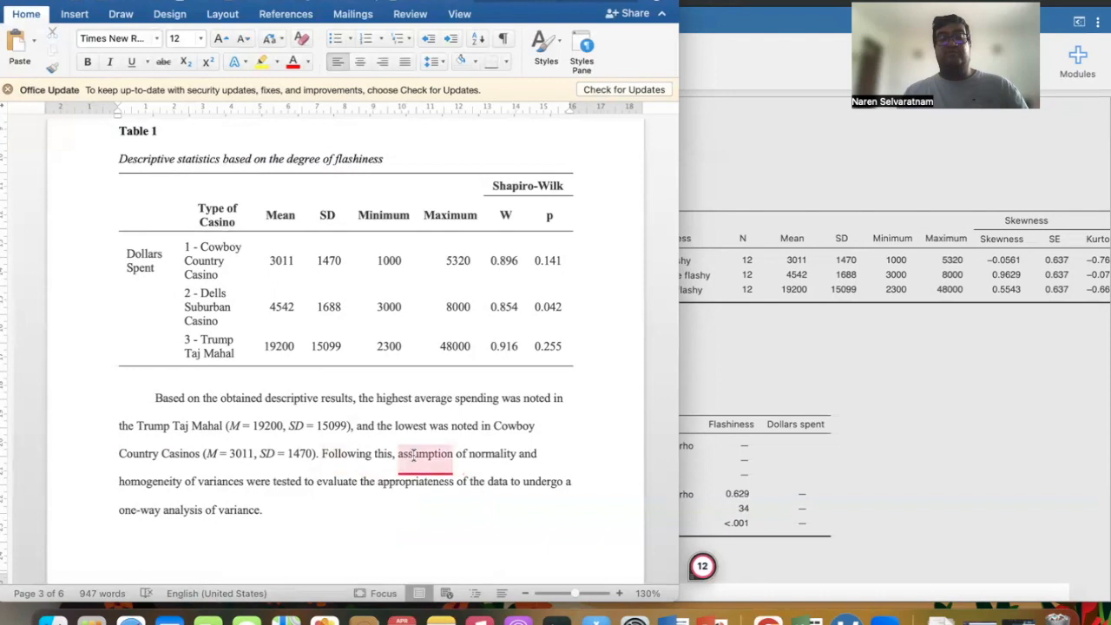
left_click(429, 502)
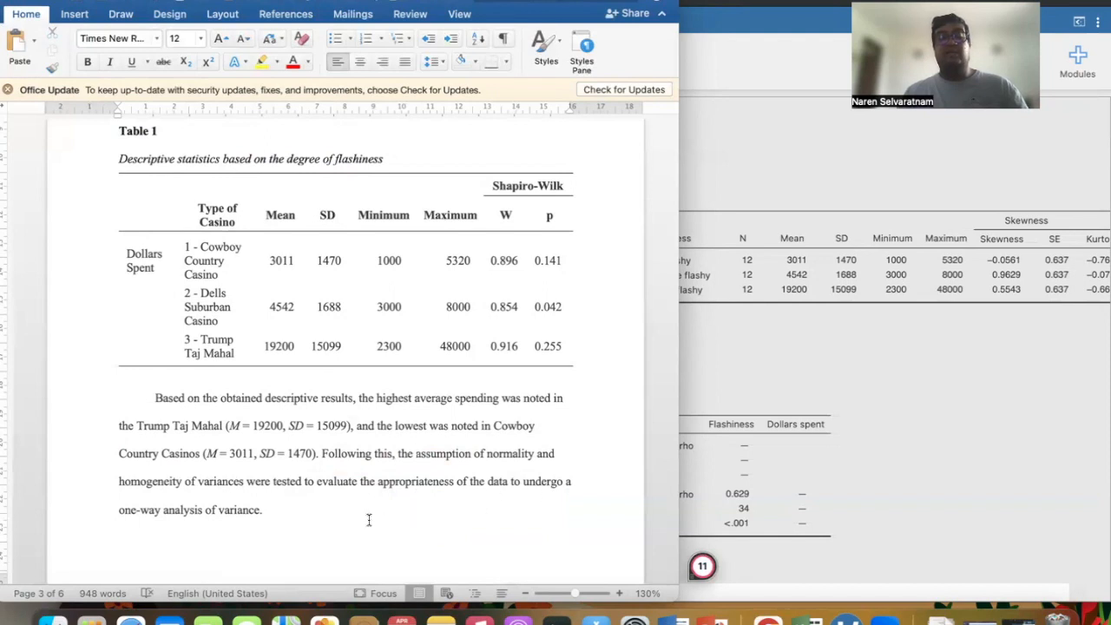
Correct the first sentence under Parametric assumptions testing to read "all three groups" and "running the Shapiro-Wilk test".
scroll(368, 519, "down", 10)
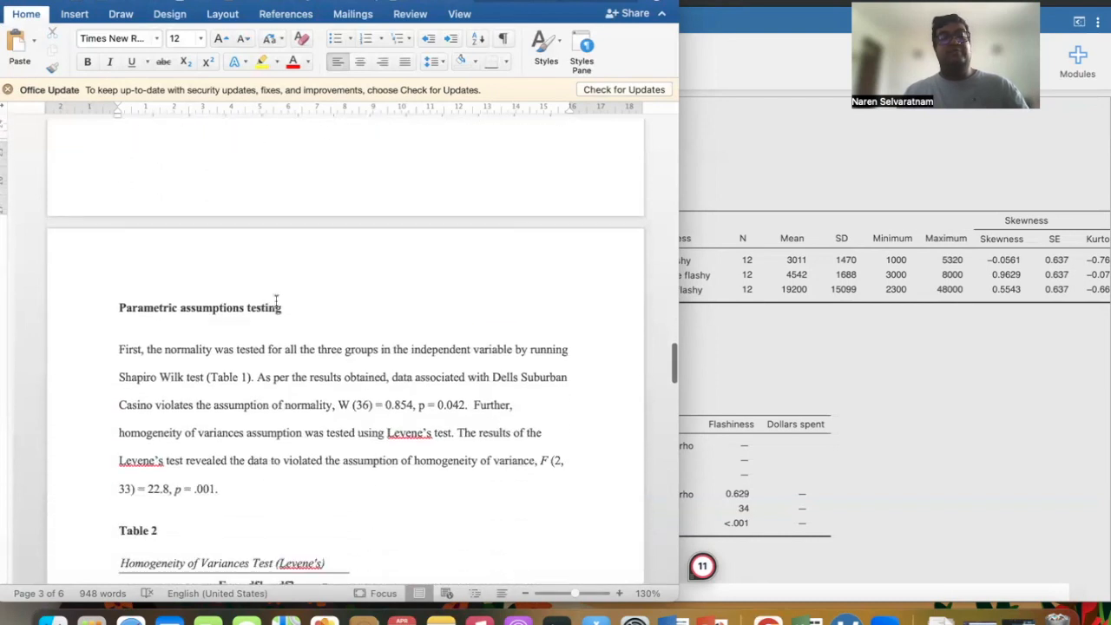
left_click_drag(290, 307, 117, 343)
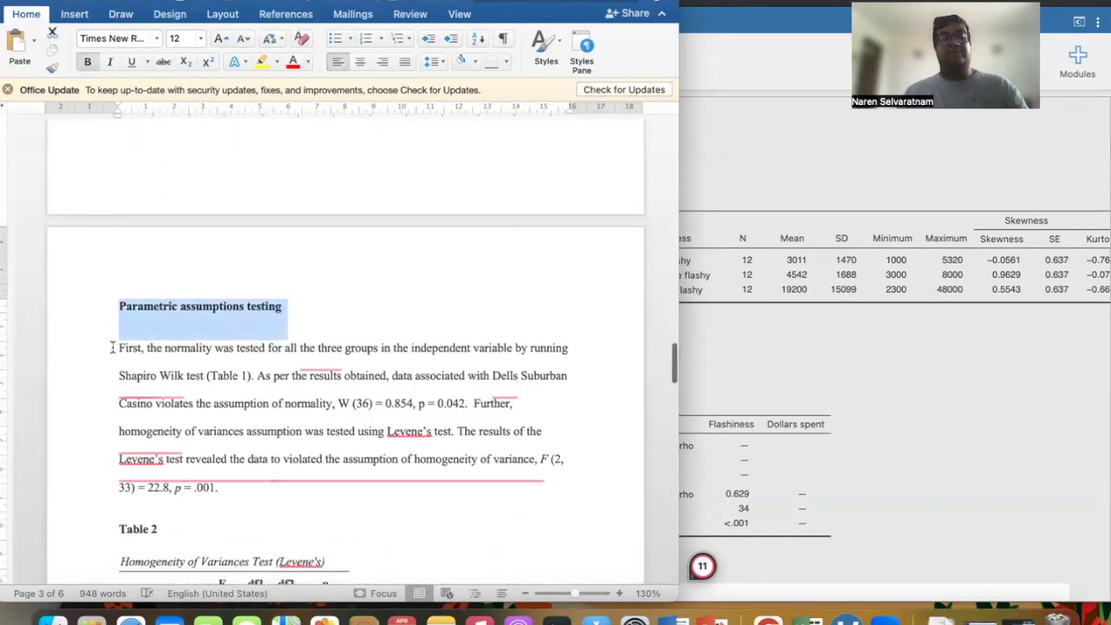
scroll(314, 197, "down", 3)
left_click(314, 197)
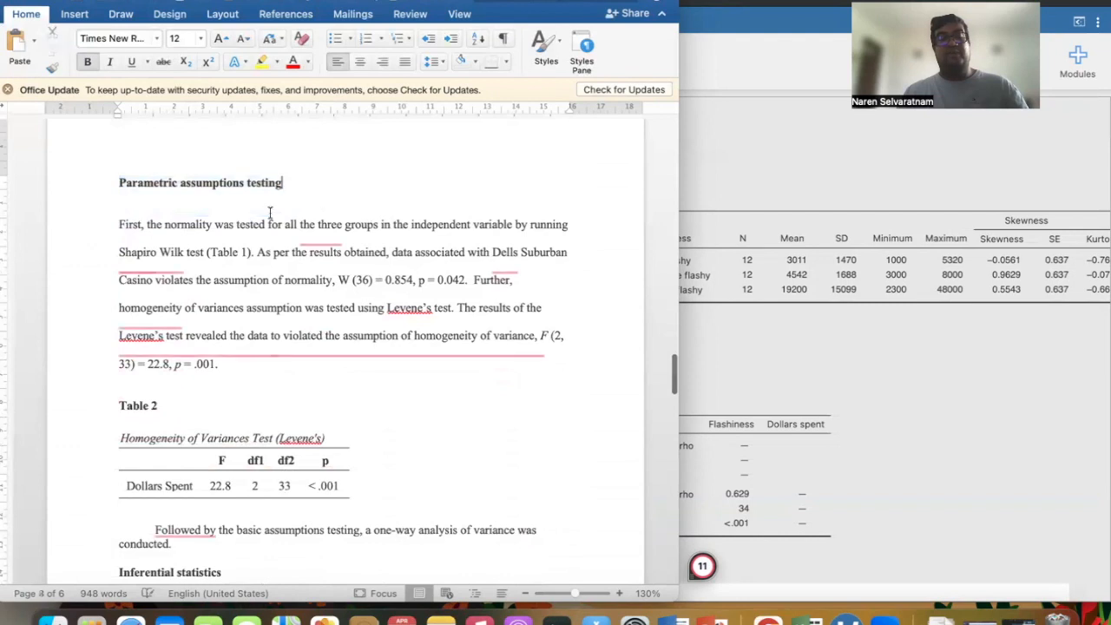
mouse_move(317, 232)
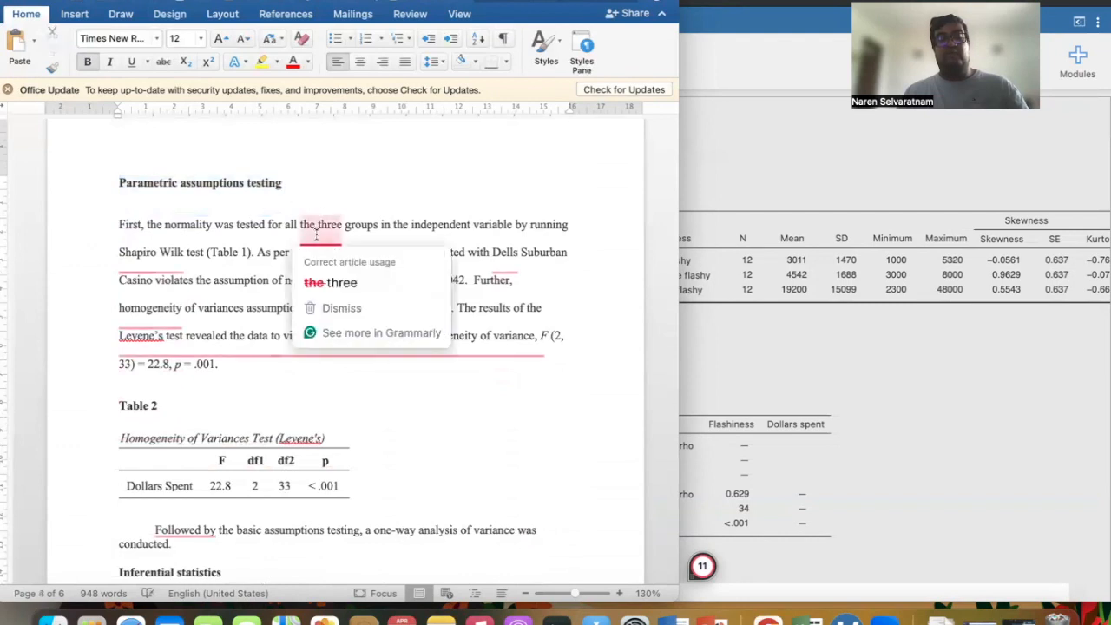
left_click(329, 282)
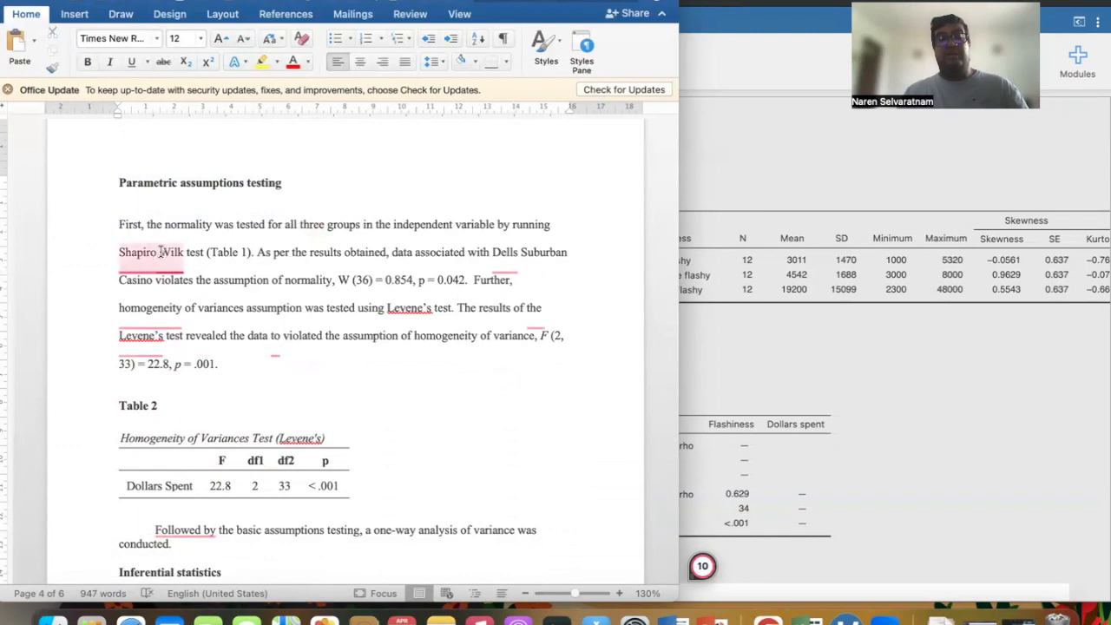
mouse_move(159, 254)
left_click(163, 292)
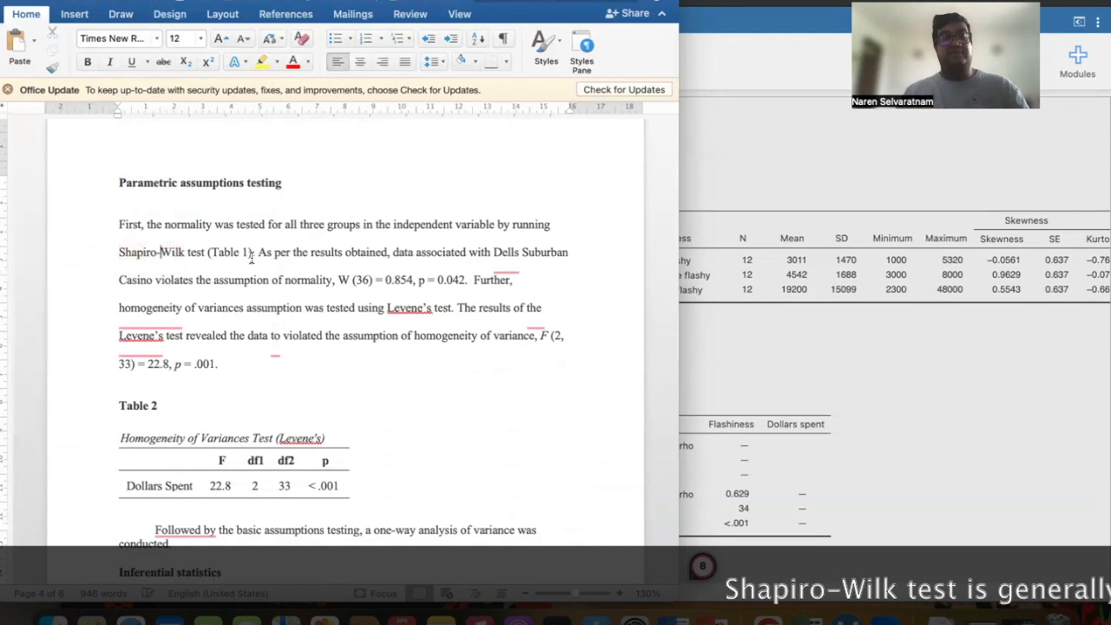
left_click_drag(246, 252, 211, 253)
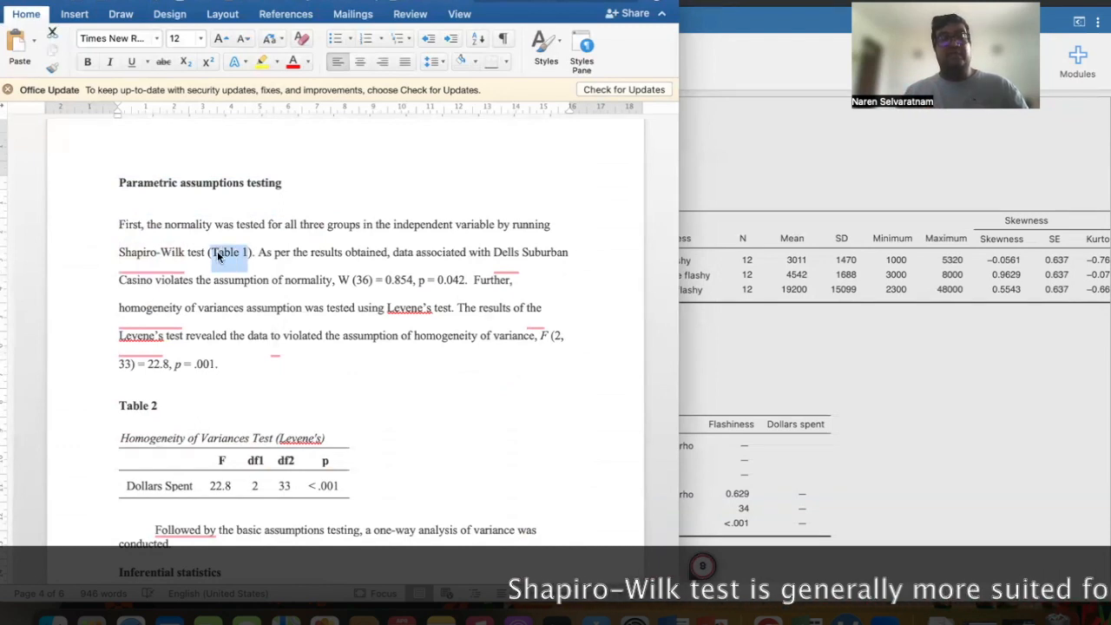
mouse_move(153, 253)
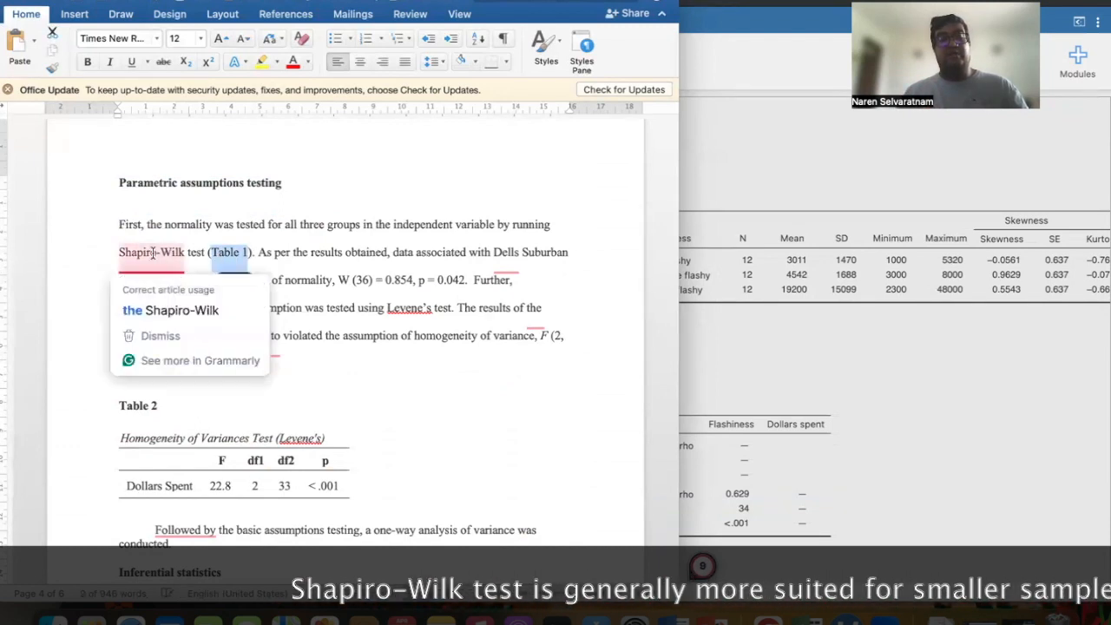
left_click(170, 309)
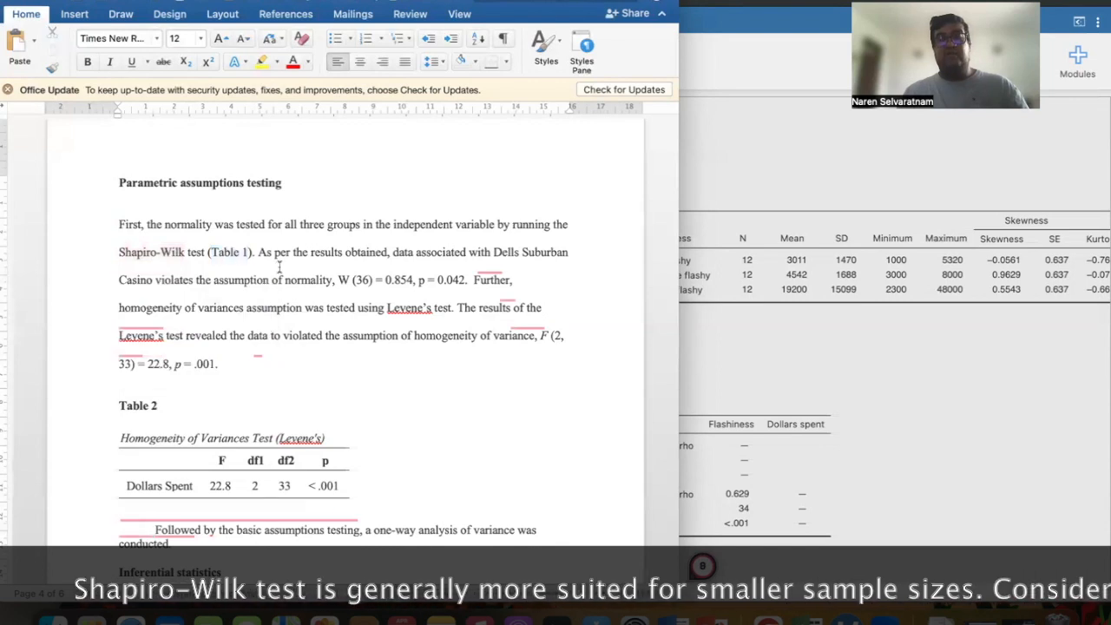
Check the Shapiro-Wilk W and p values in Table 1 against the Parametric assumptions testing paragraph.
scroll(280, 268, "up", 12)
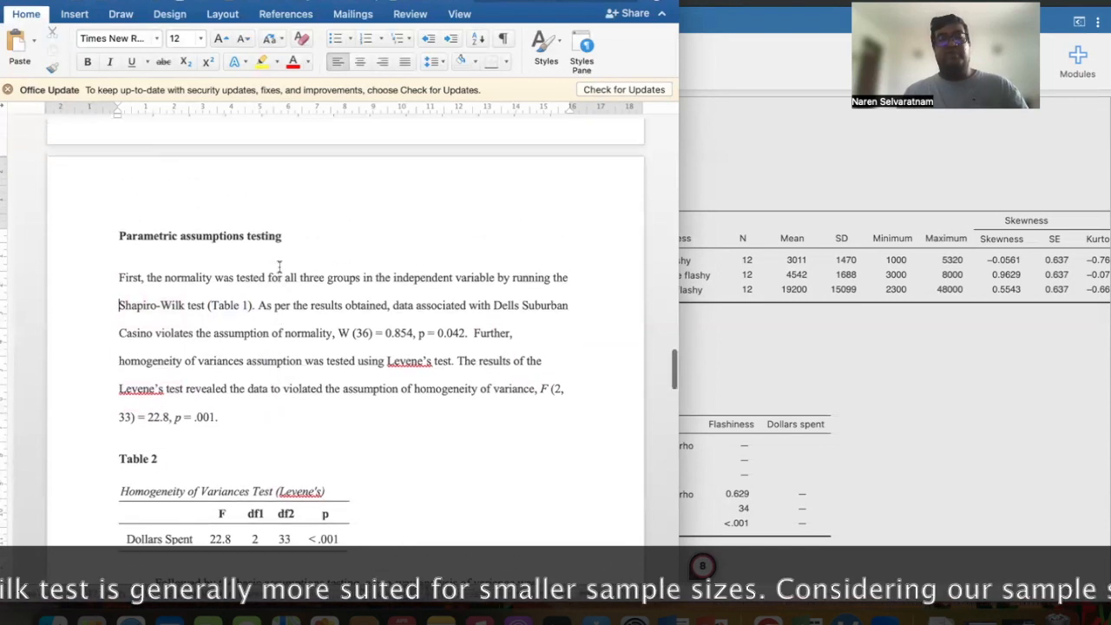
scroll(280, 268, "up", 2)
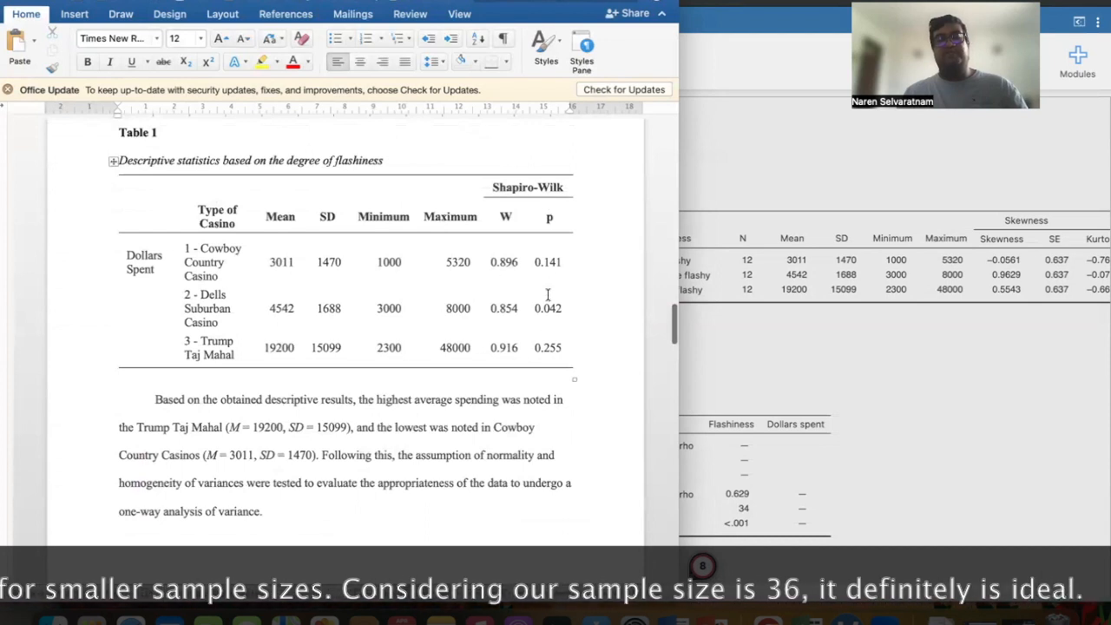
scroll(540, 408, "down", 14)
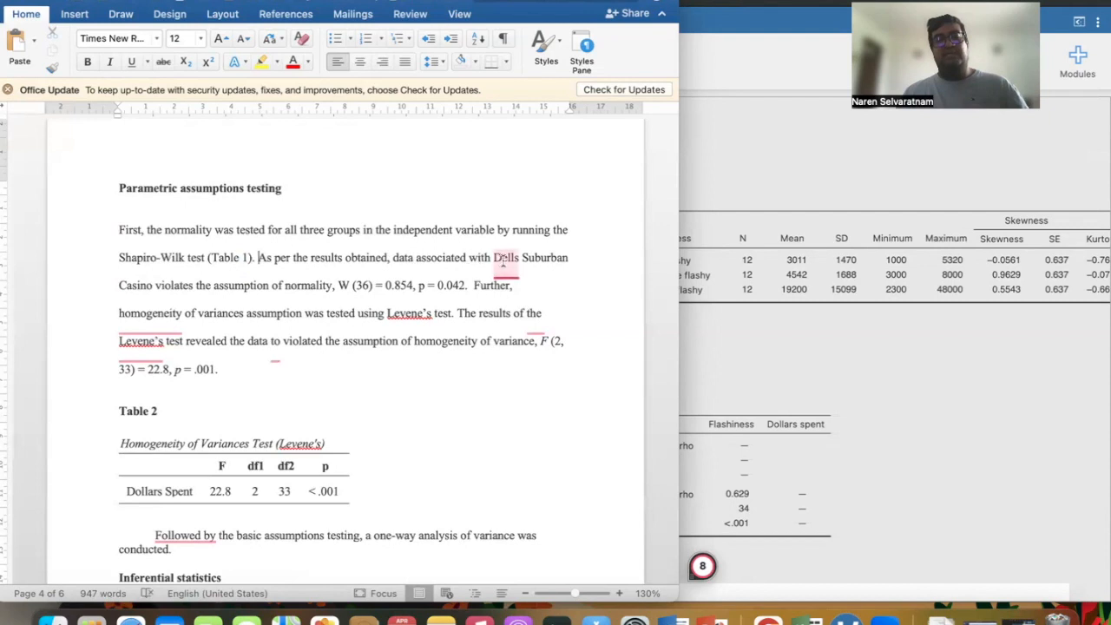
Try changing "Dells" to "Dells'" in the normality sentence, and revert the change.
mouse_move(504, 260)
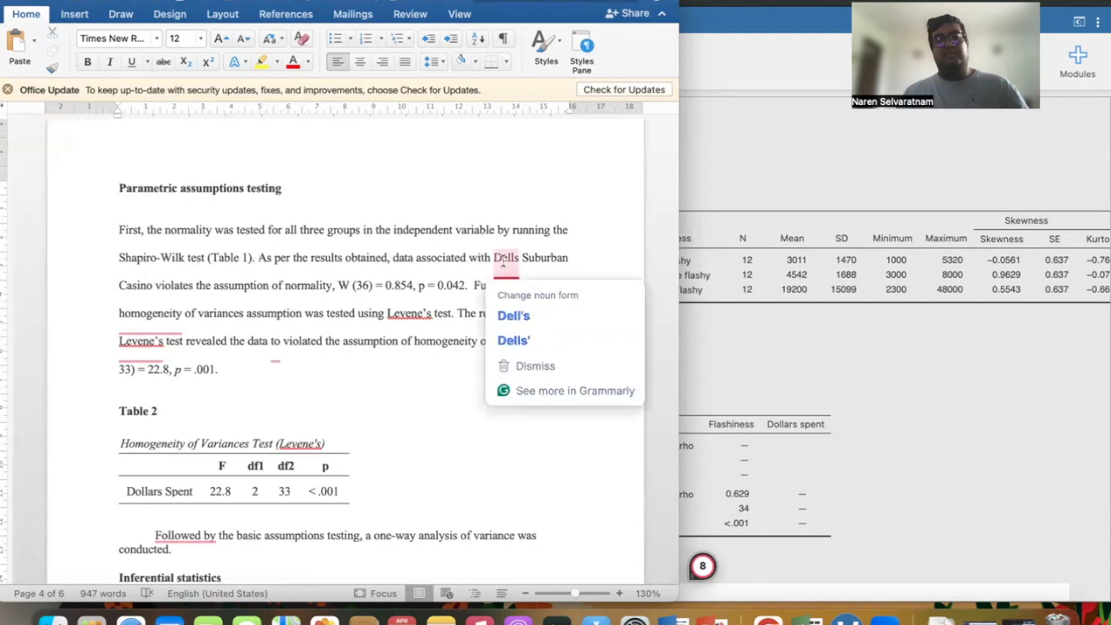
left_click(513, 339)
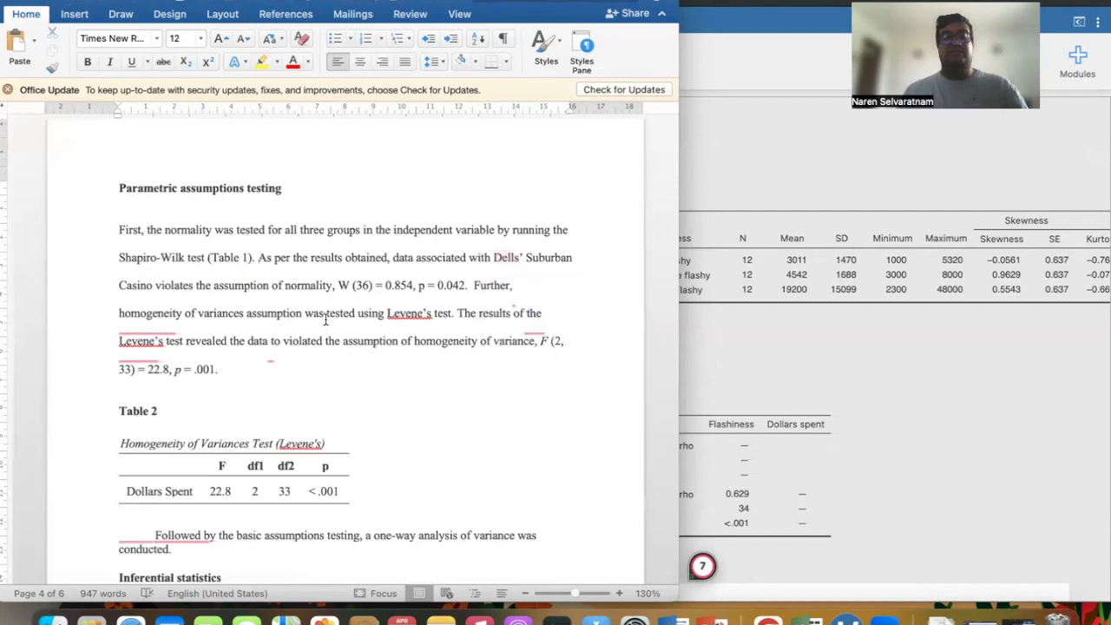
key("BackSpace")
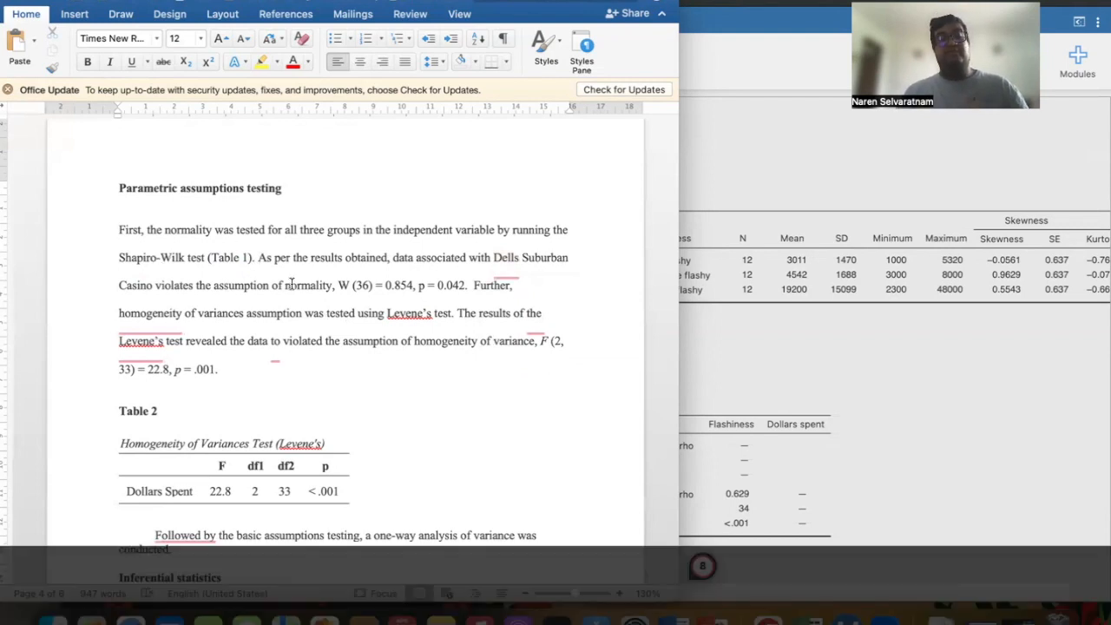
Examine how the Shapiro-Wilk W and p values are reported in the normality sentence.
left_click_drag(338, 283, 460, 284)
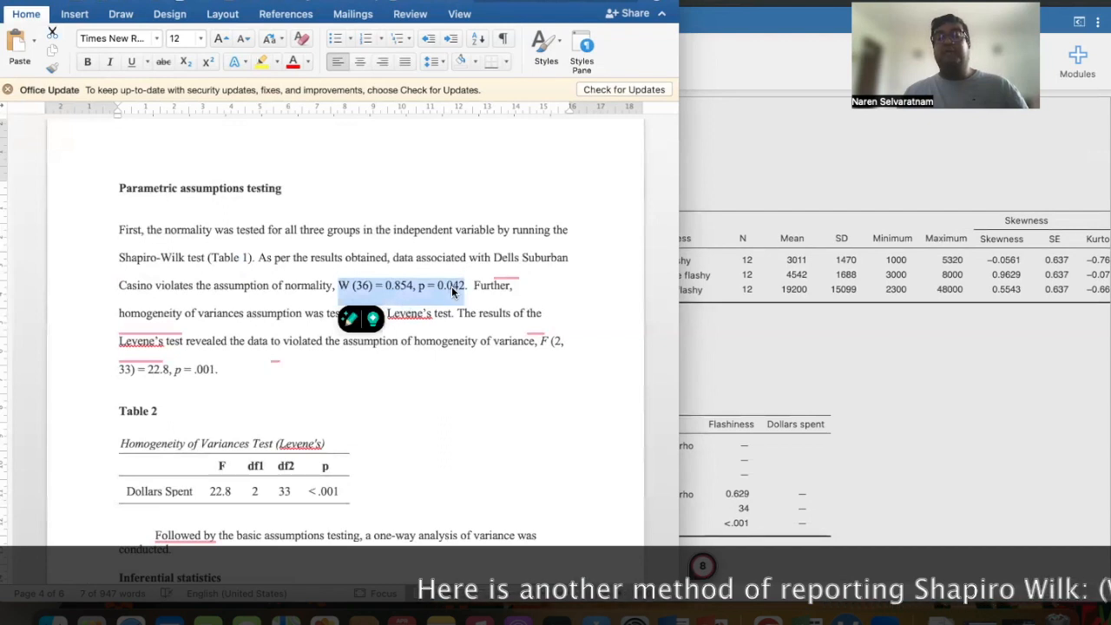
left_click(450, 287)
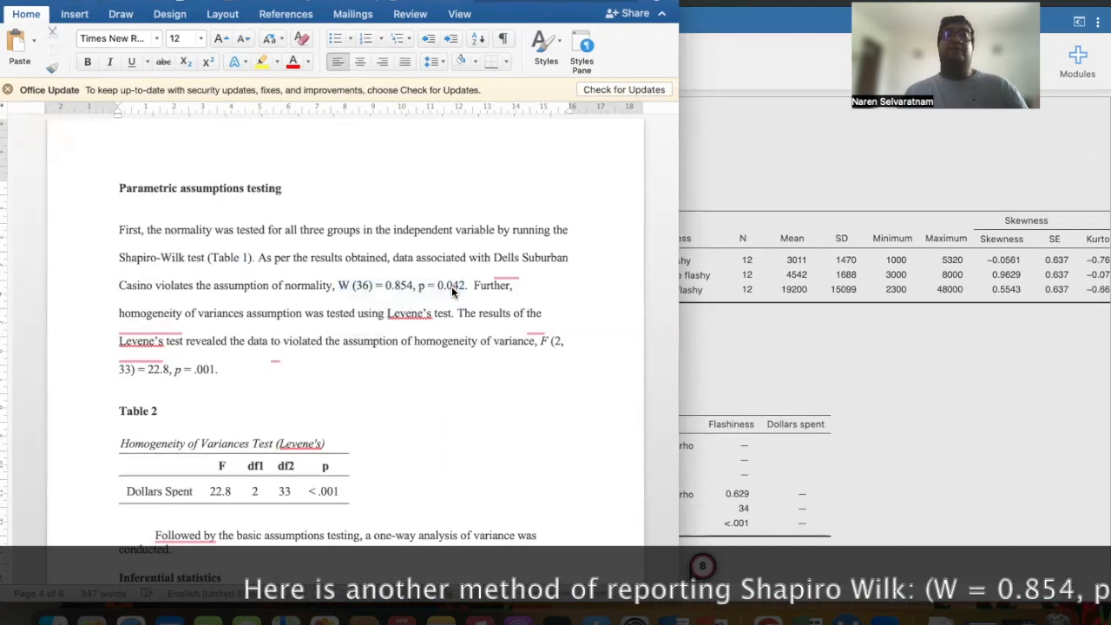
left_click_drag(339, 285, 466, 288)
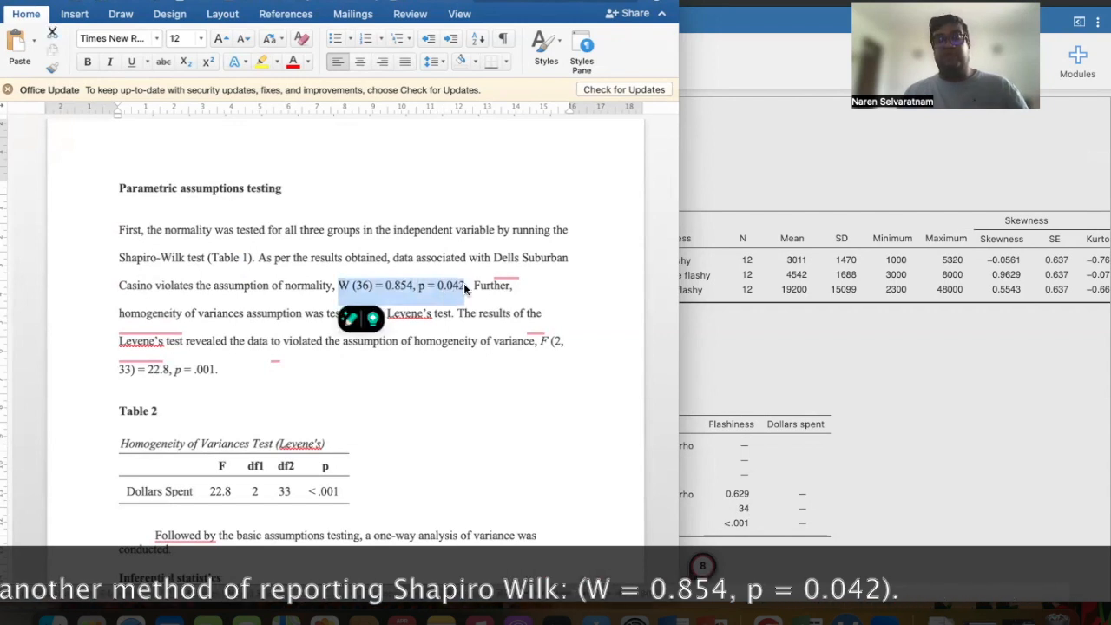
left_click(518, 299)
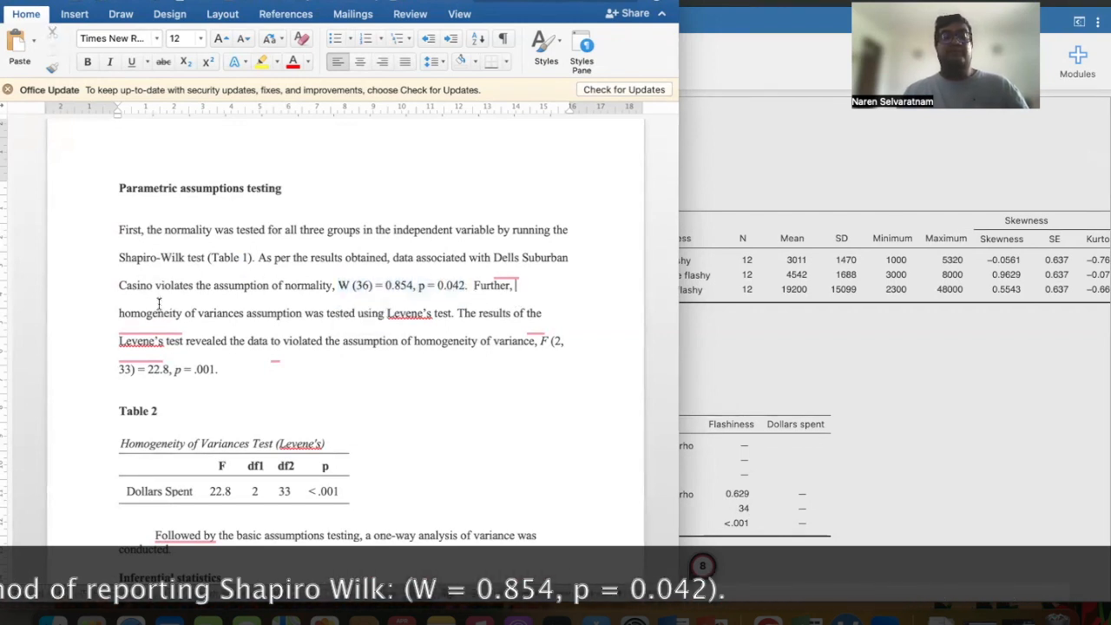
Correct the Levene's test sentences to read "Further, the homogeneity", "The results of Levene's test" and "the data violated".
mouse_move(156, 314)
left_click(159, 369)
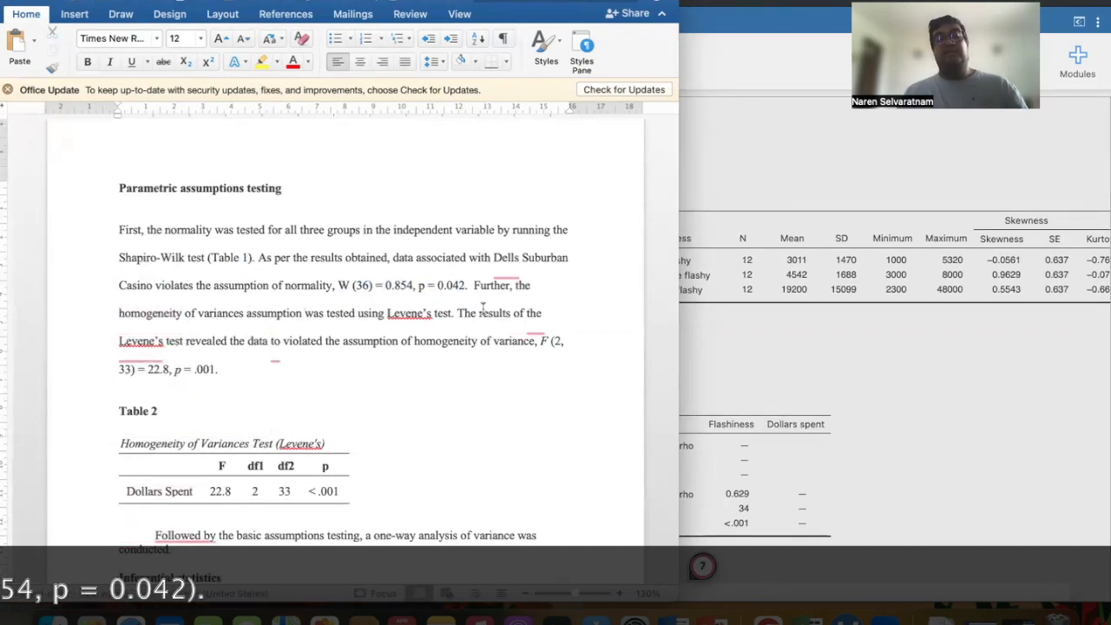
mouse_move(533, 320)
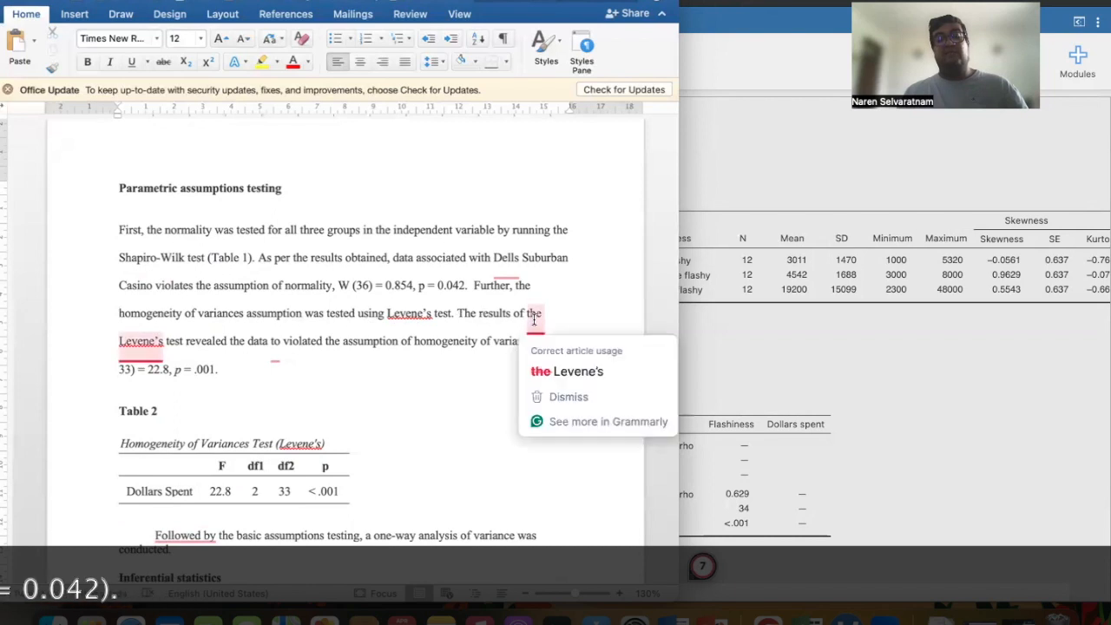
left_click(567, 371)
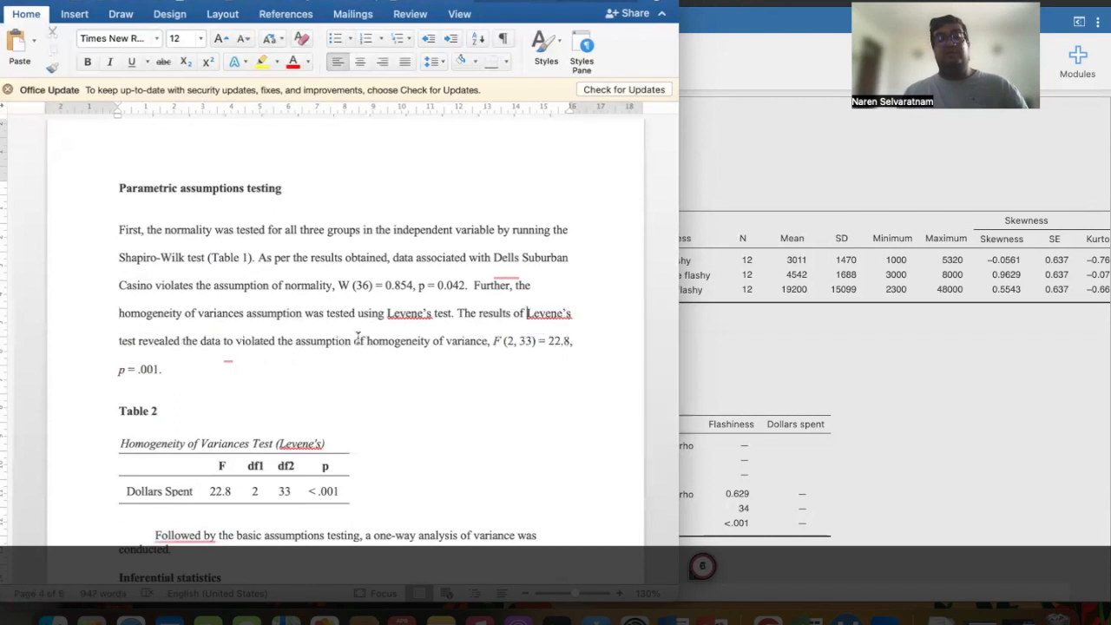
mouse_move(228, 354)
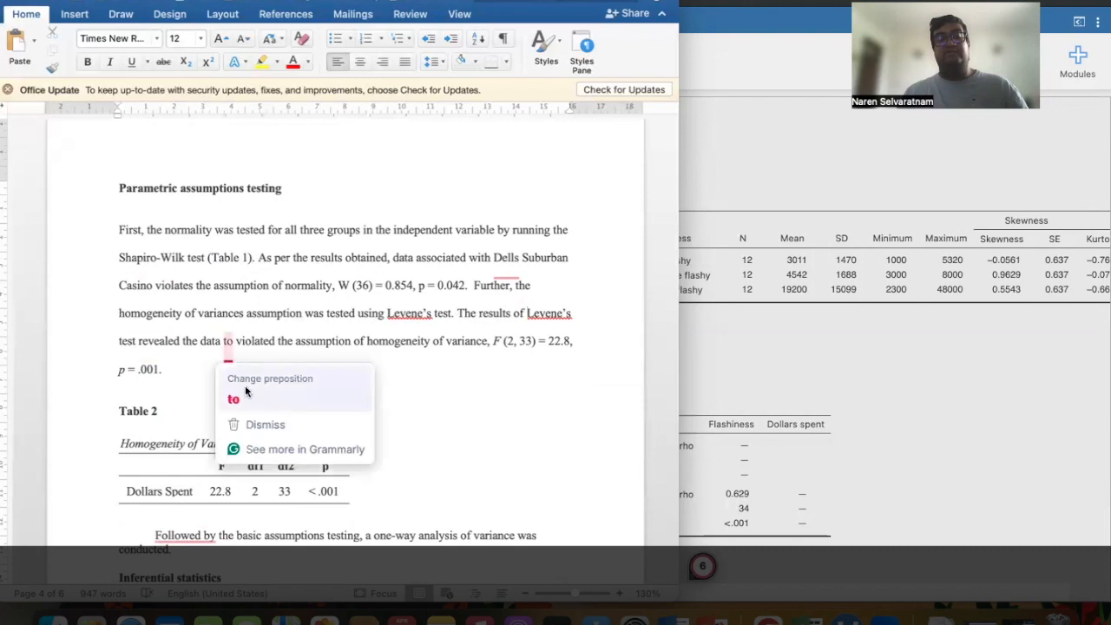
left_click(245, 388)
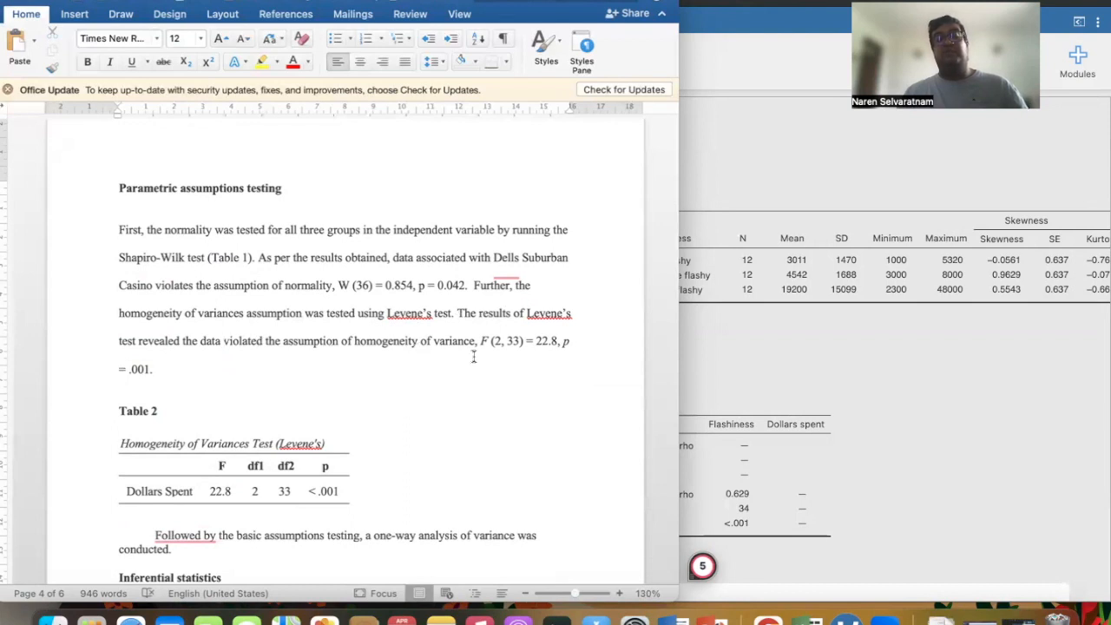
Review the reported Levene's test result and Table 2, and replace "Followed by" with "Following" in the sentence below the table.
left_click_drag(482, 342, 551, 363)
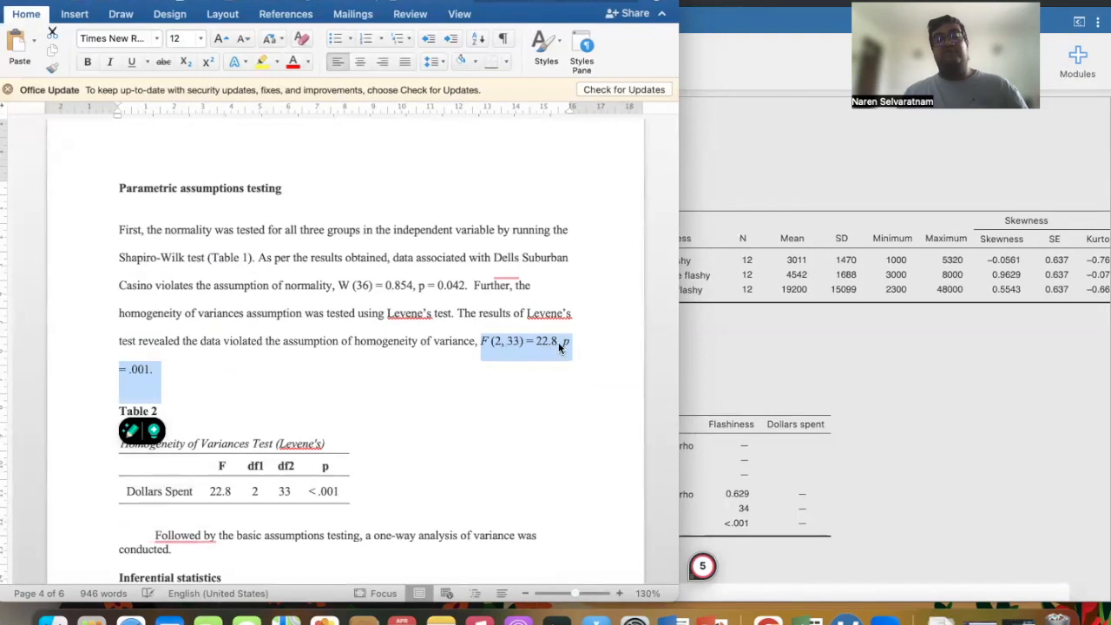
left_click(381, 347)
scroll(309, 372, "down", 5)
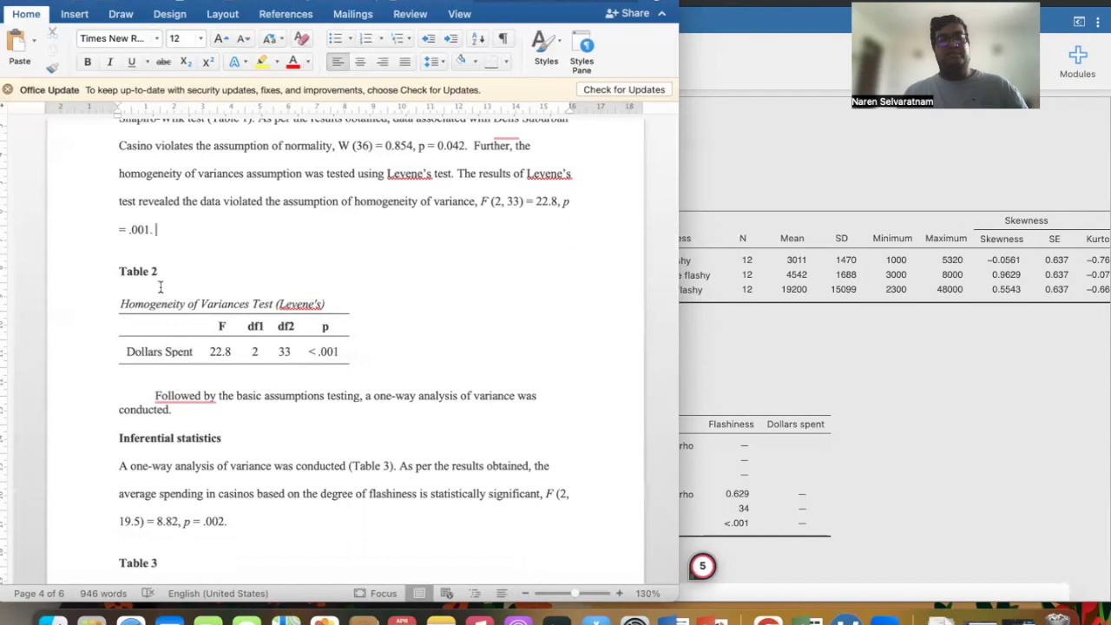
scroll(410, 321, "down", 5)
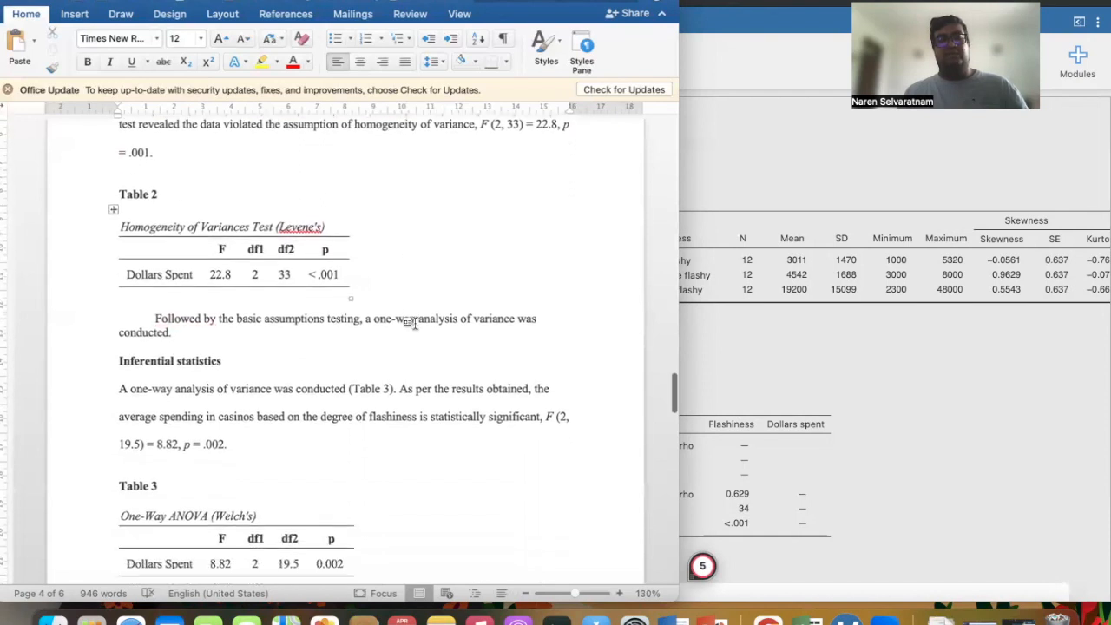
mouse_move(189, 304)
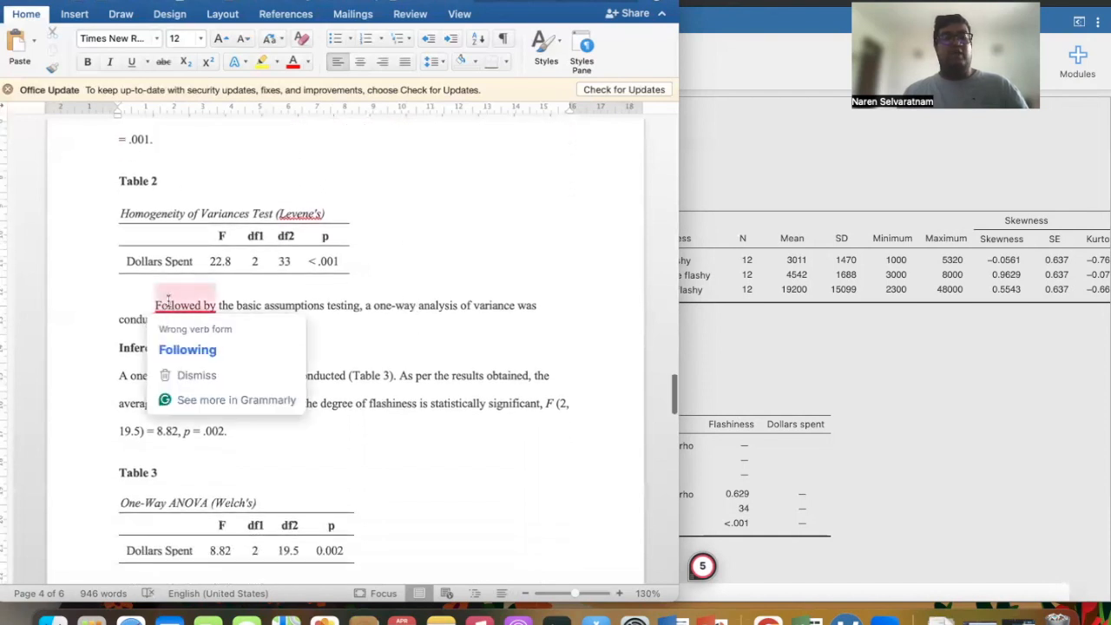
left_click(192, 346)
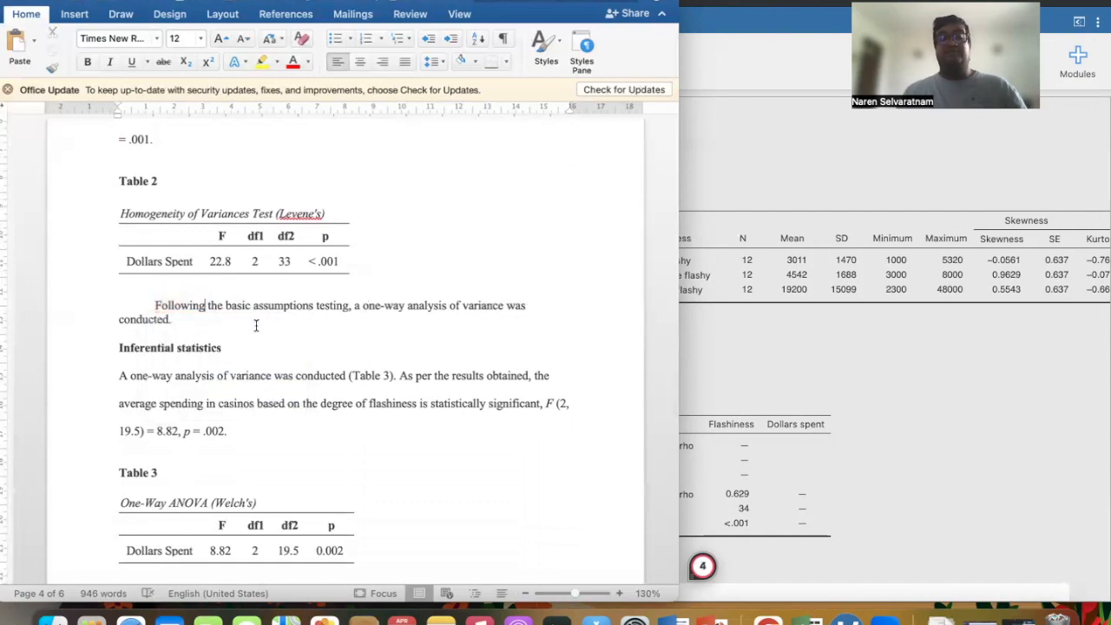
Examine the Inferential statistics heading, the one-way analysis of variance paragraph with its F and p values, and Table 3.
scroll(255, 324, "down", 3)
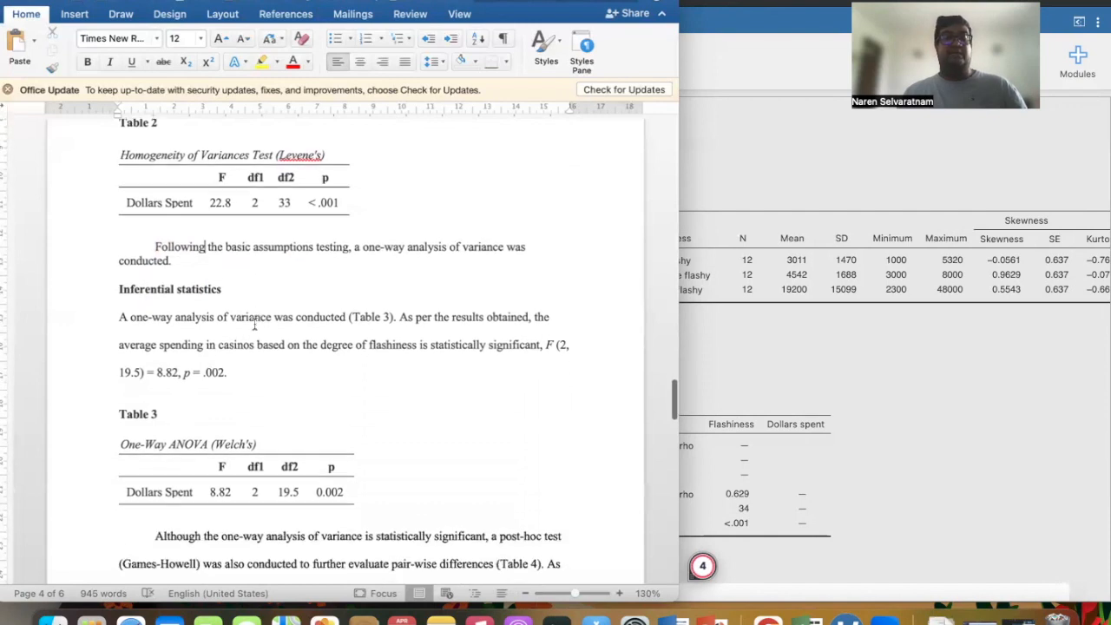
left_click_drag(223, 291, 119, 289)
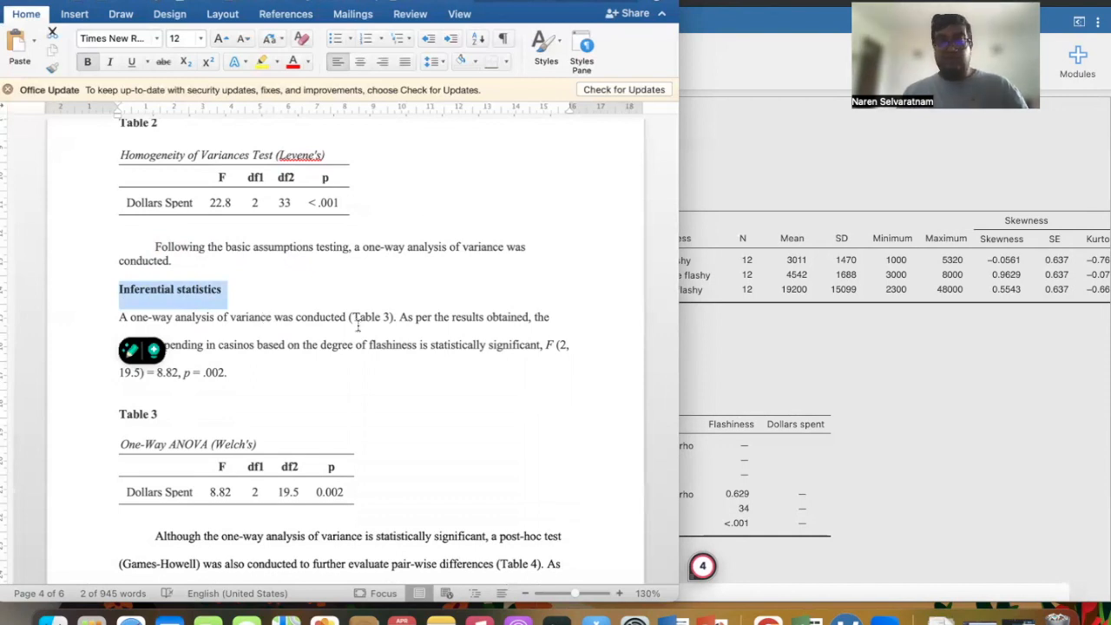
scroll(355, 323, "down", 3)
left_click(218, 258)
left_click_drag(233, 281, 108, 240)
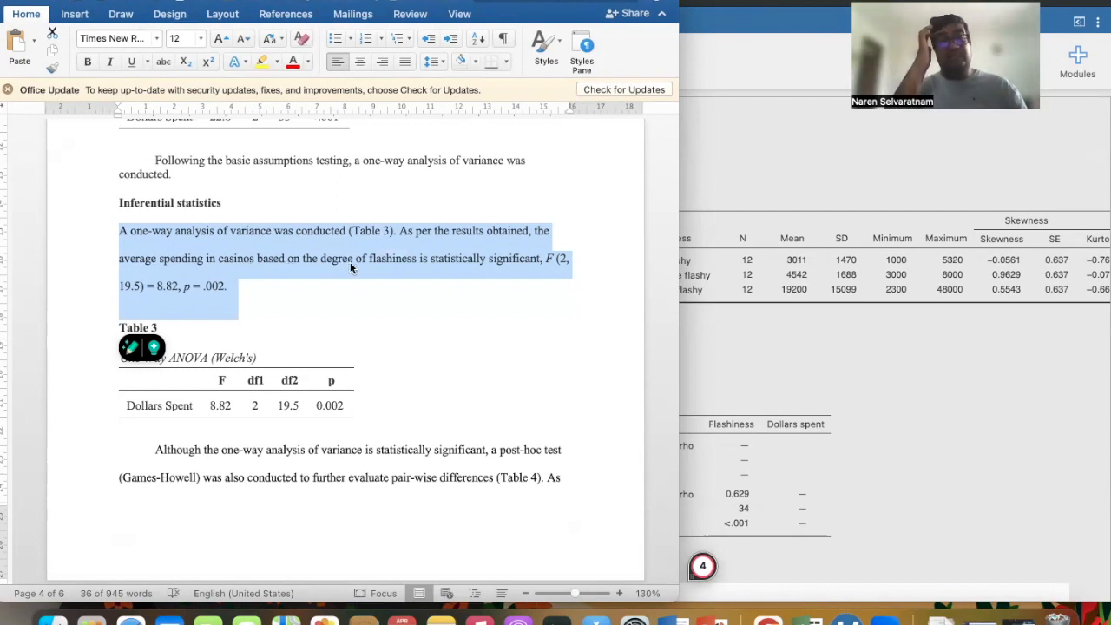
left_click(552, 259)
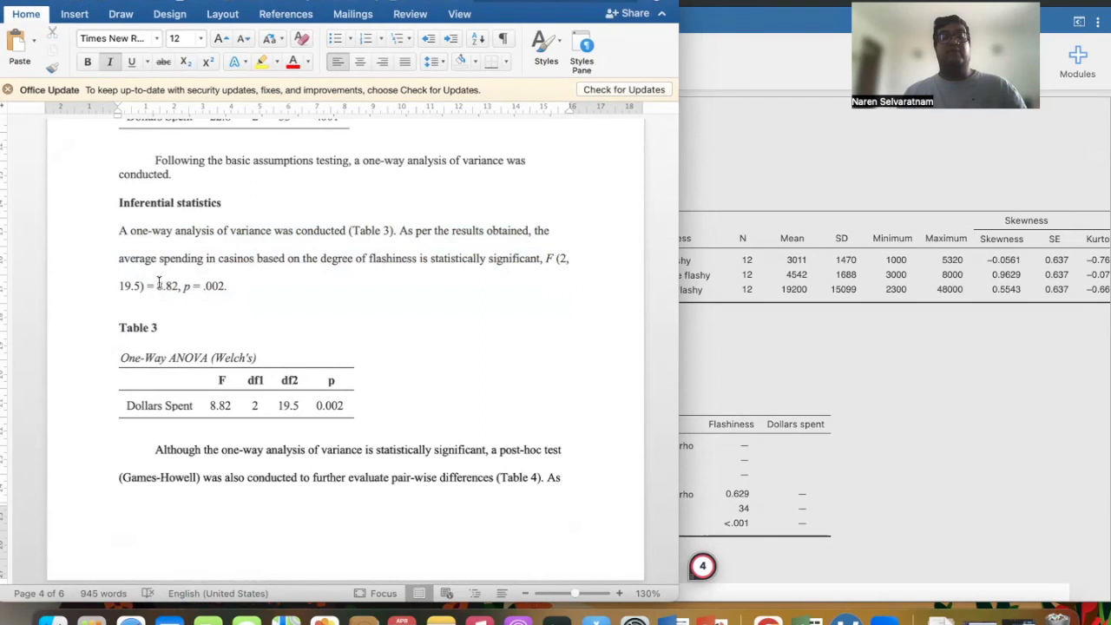
left_click_drag(156, 285, 180, 286)
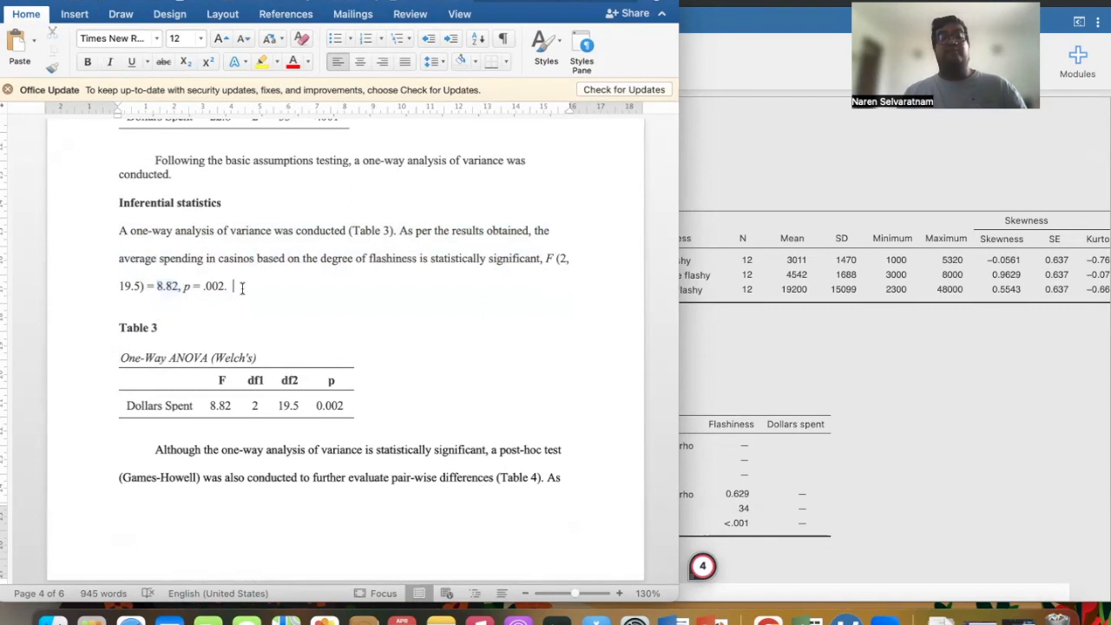
scroll(242, 288, "down", 1)
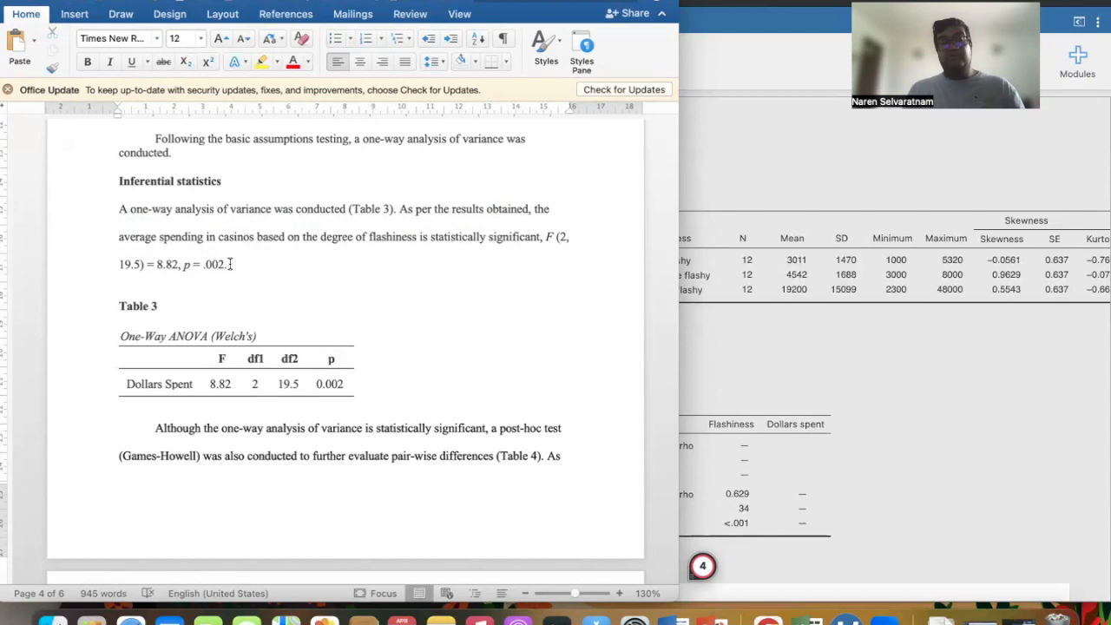
Examine the Games-Howell post-hoc paragraph with its two reported t and p values, together with Table 4.
scroll(300, 284, "down", 3)
scroll(301, 284, "down", 3)
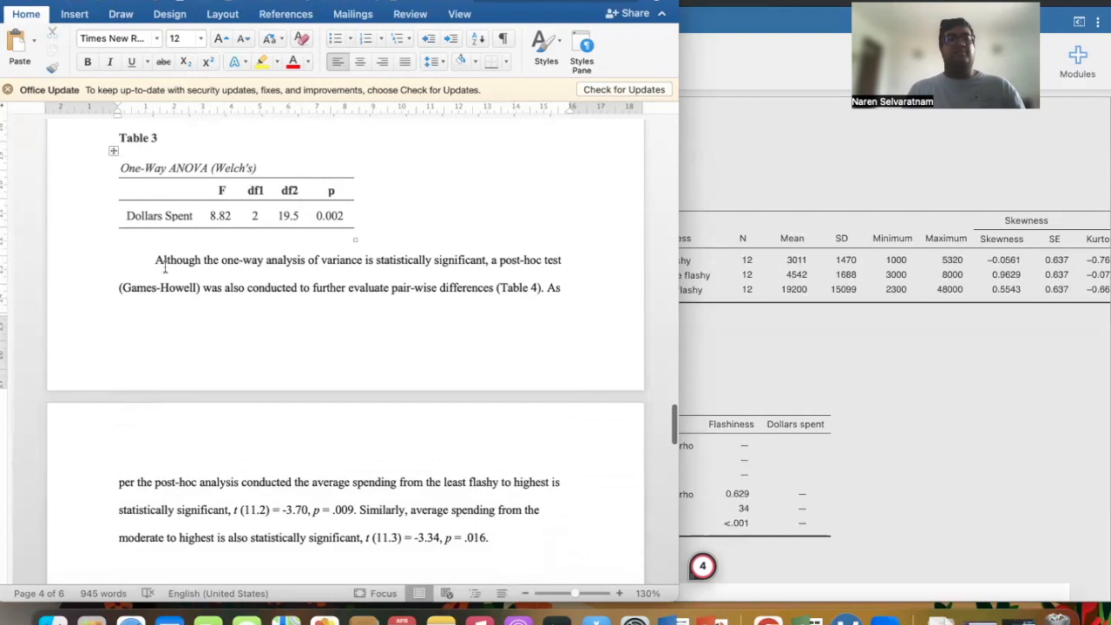
scroll(170, 317, "down", 3)
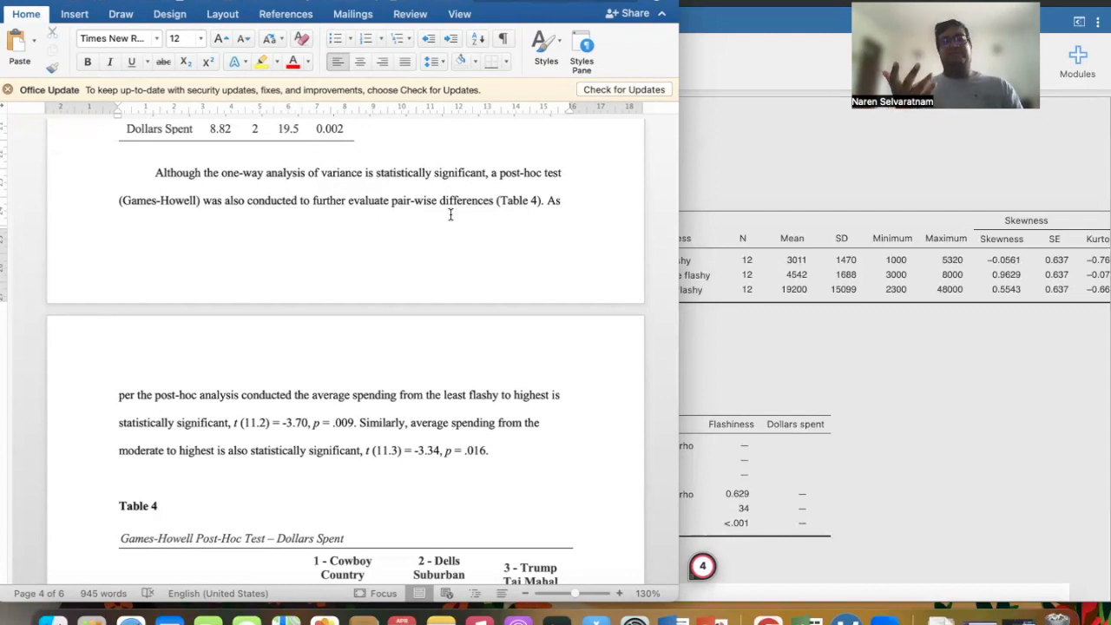
scroll(450, 215, "down", 3)
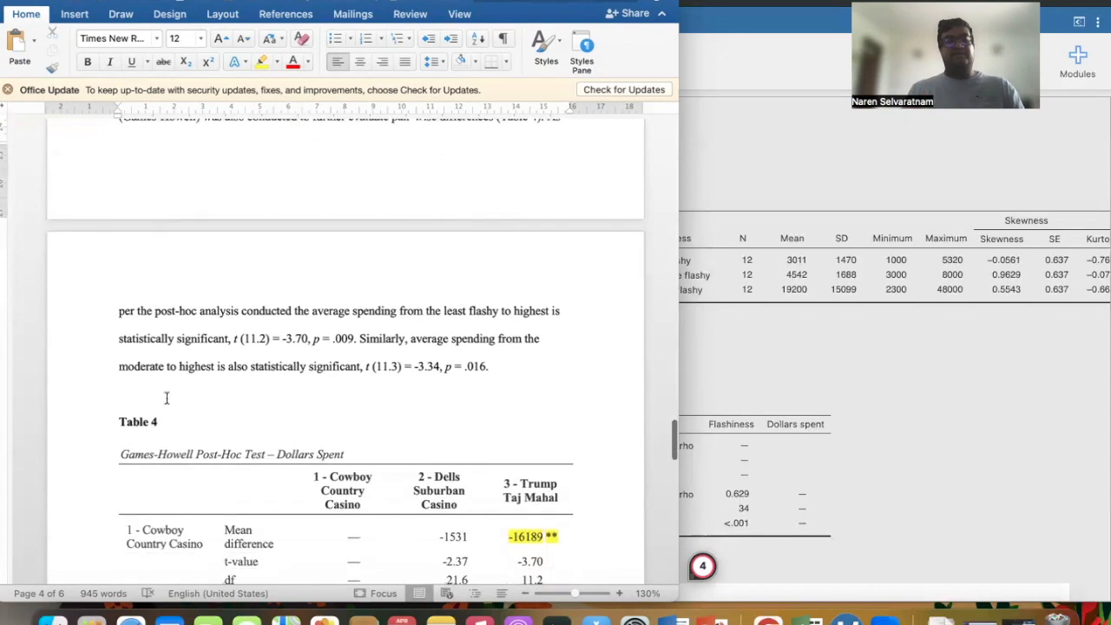
scroll(172, 417, "up", 3)
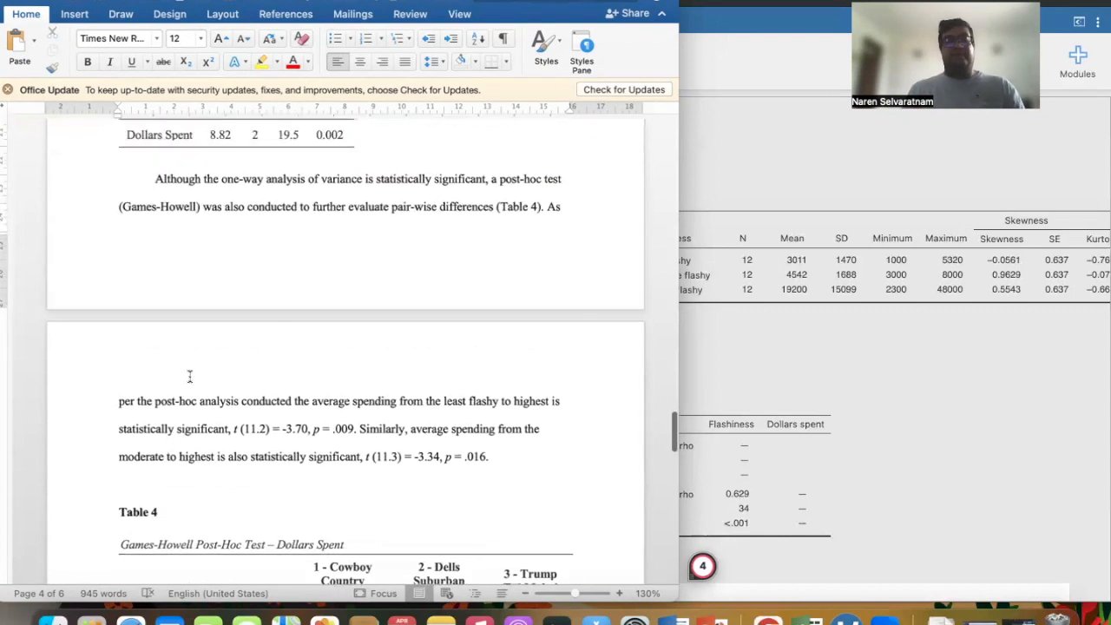
scroll(189, 376, "down", 4)
scroll(189, 377, "down", 5)
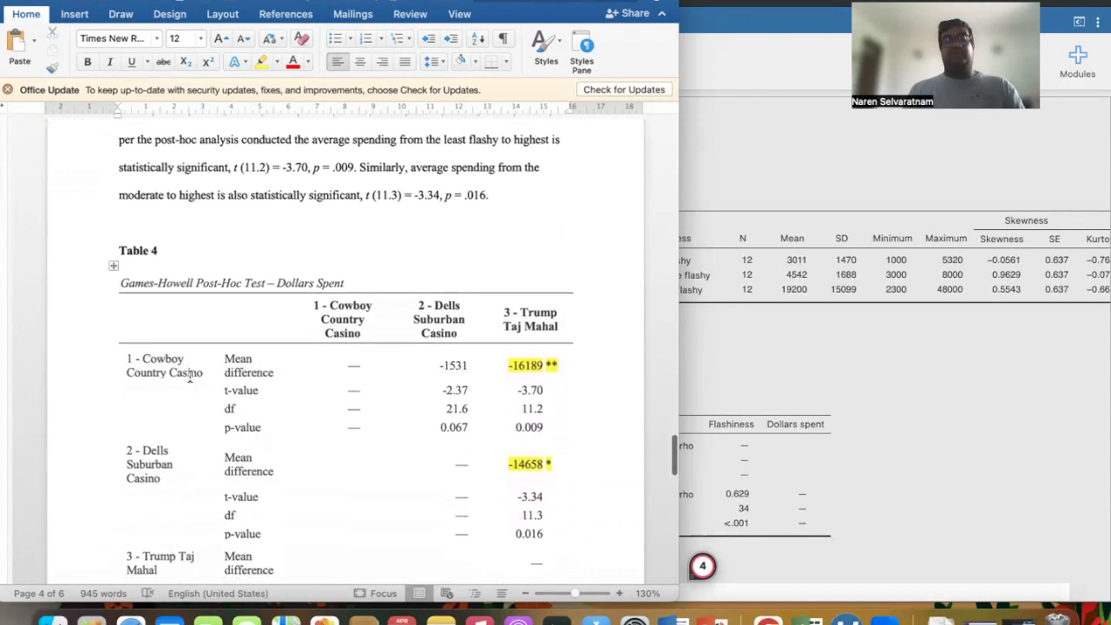
scroll(189, 377, "up", 2)
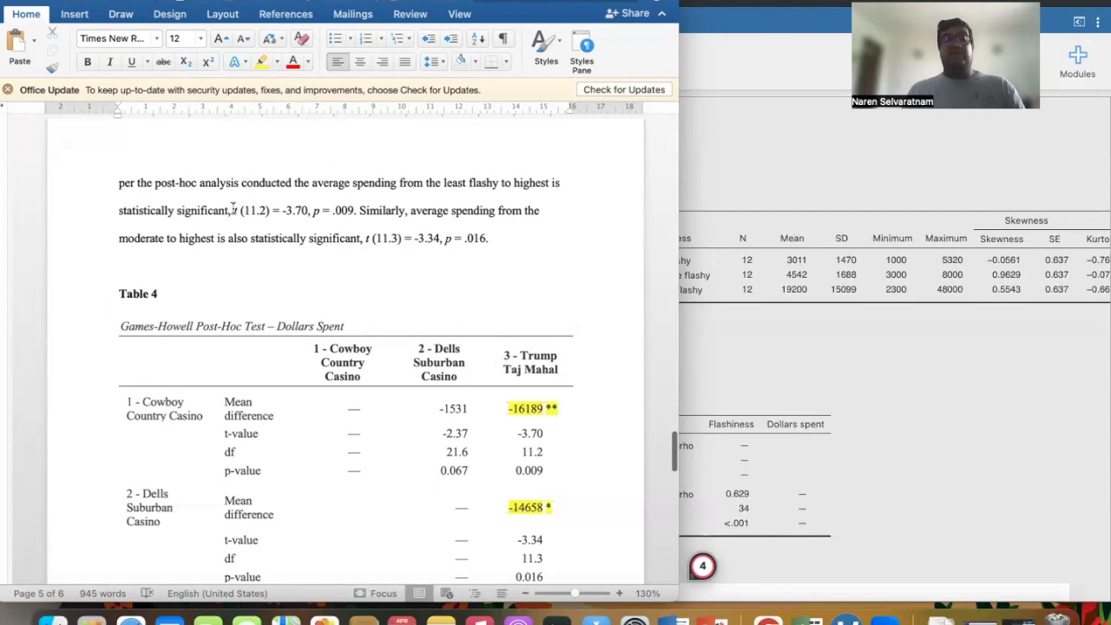
left_click_drag(232, 210, 350, 211)
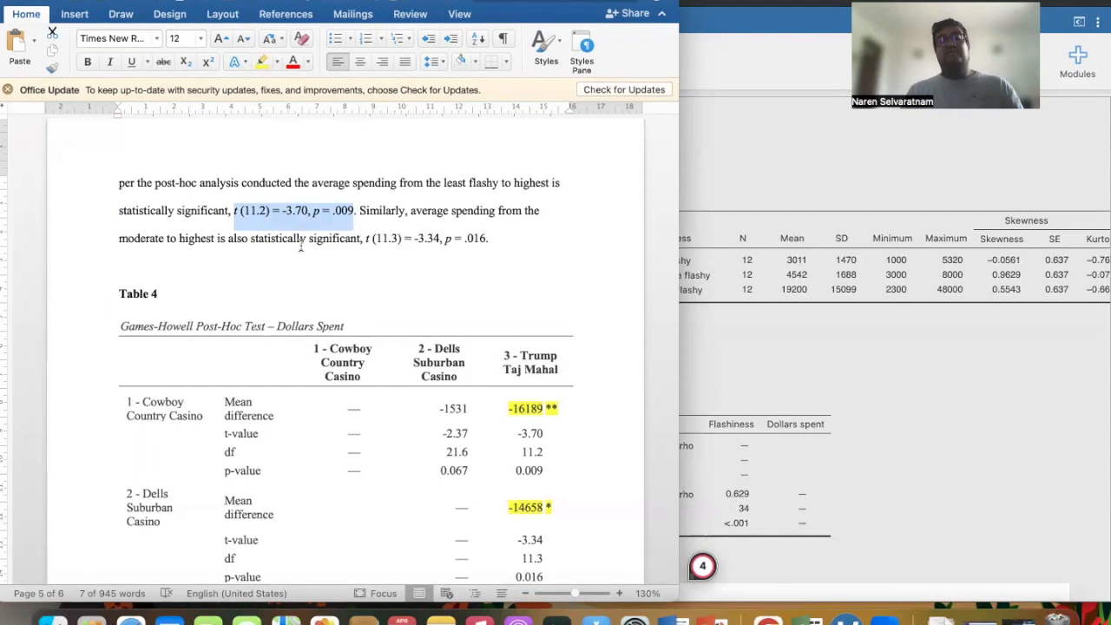
left_click_drag(365, 242, 501, 248)
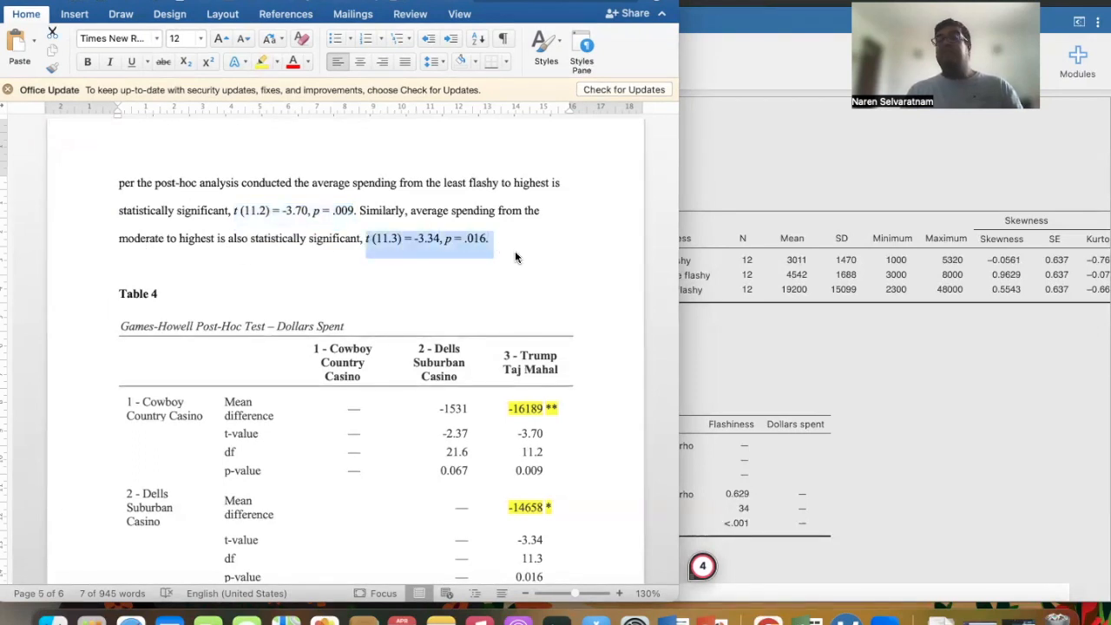
Remove the yellow highlighting from the two flagged mean differences in the Trump Taj Mahal column of Table 4.
scroll(568, 309, "down", 5)
scroll(568, 309, "up", 2)
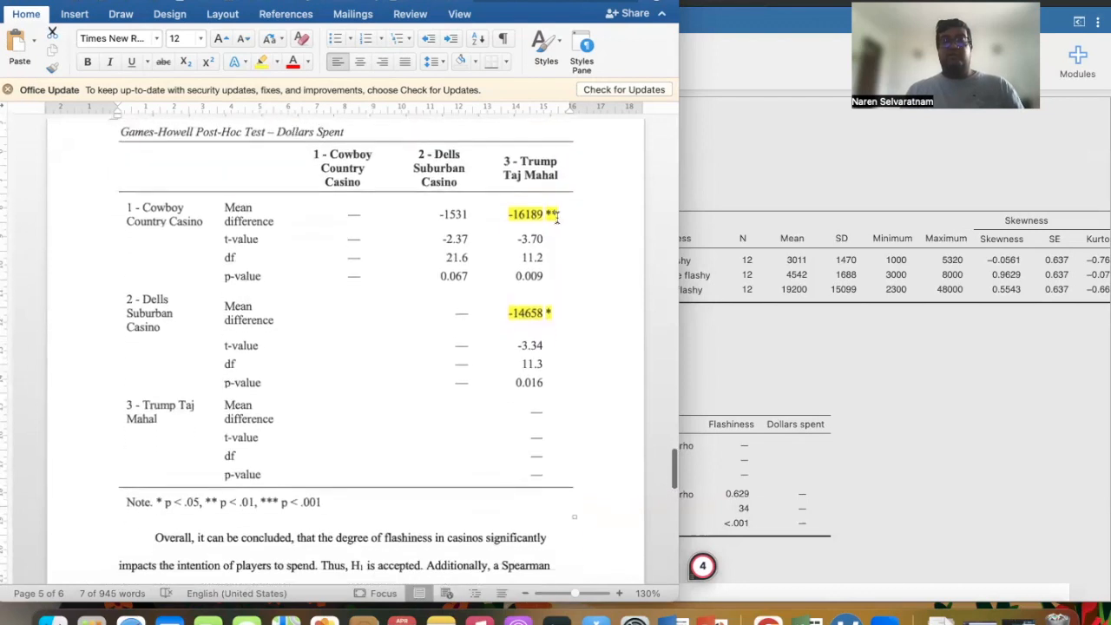
left_click_drag(559, 214, 513, 213)
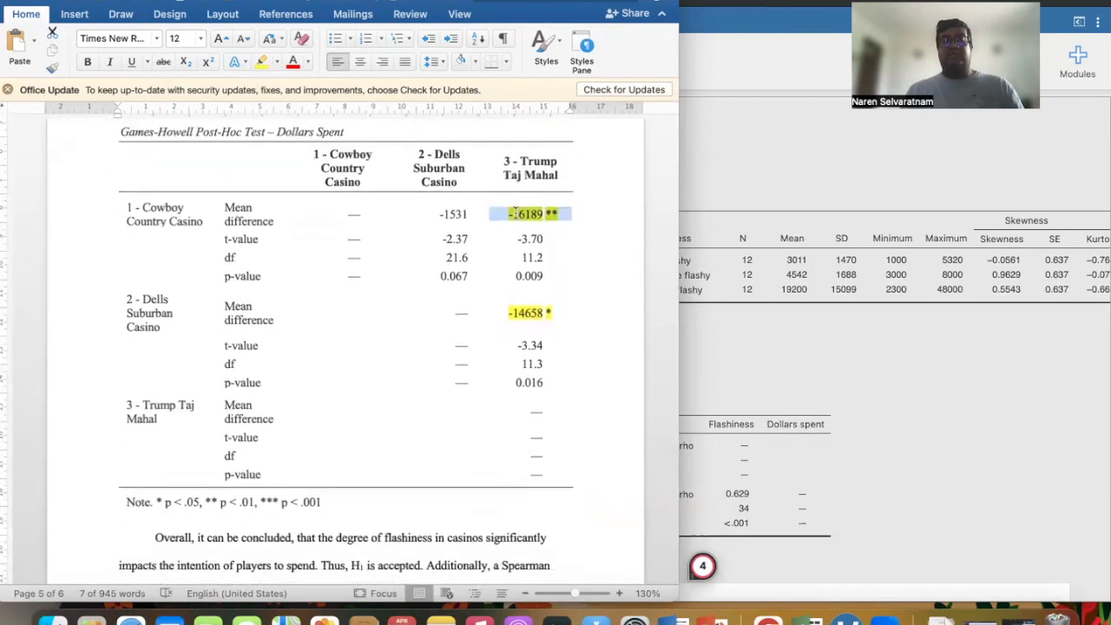
left_click(277, 62)
left_click(293, 95)
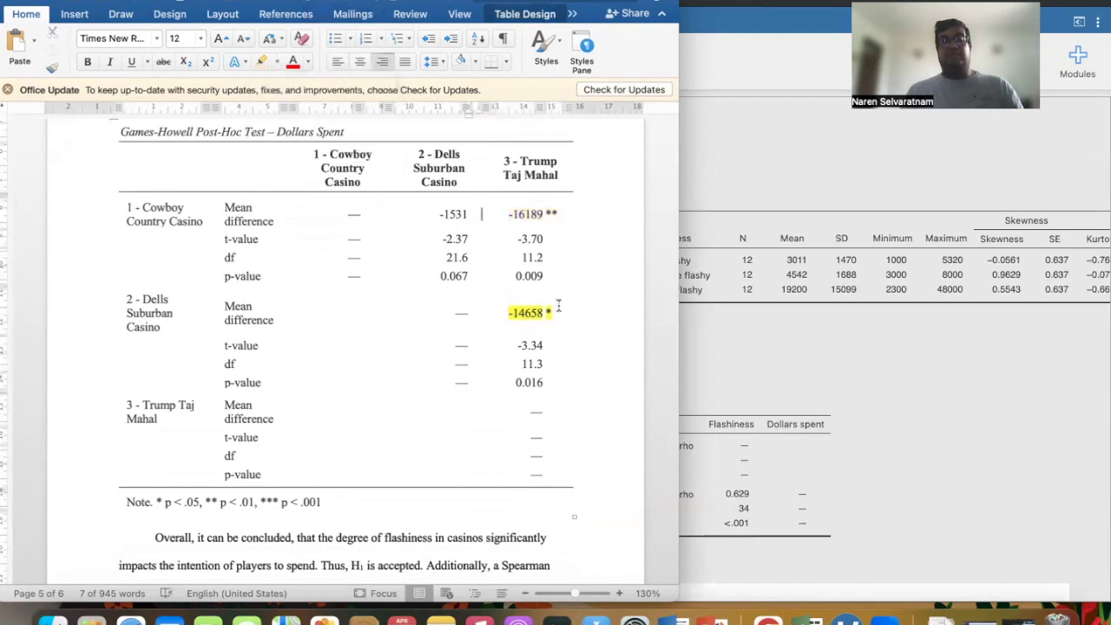
left_click_drag(560, 312, 504, 312)
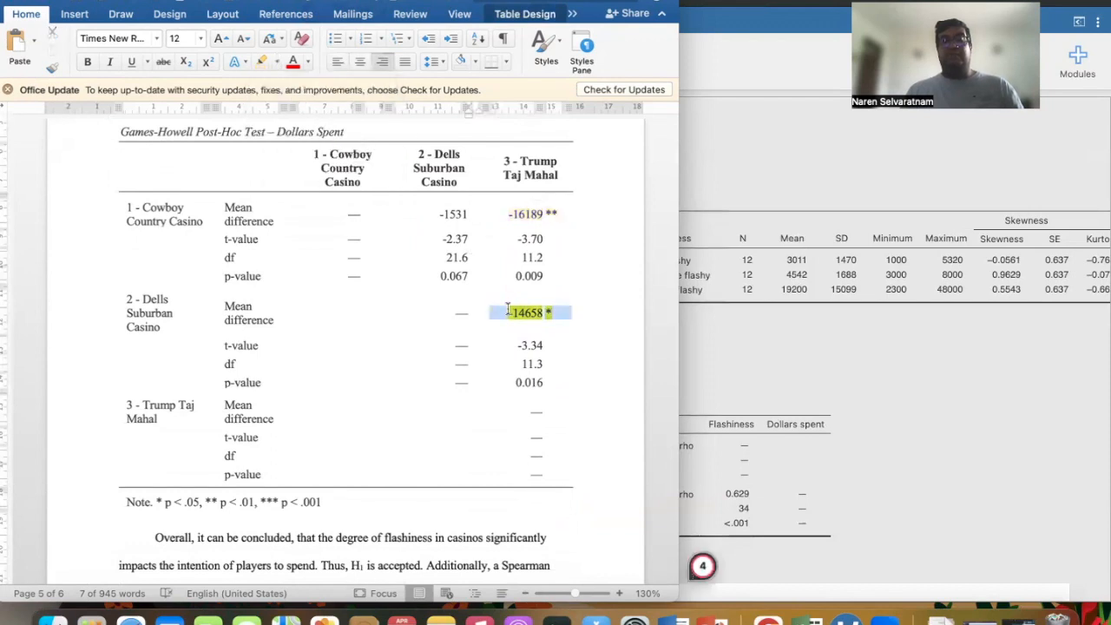
left_click(261, 62)
Insert "the" before "association" and before "average $ spent" in the Spearman correlation sentence below Table 4.
scroll(587, 390, "down", 6)
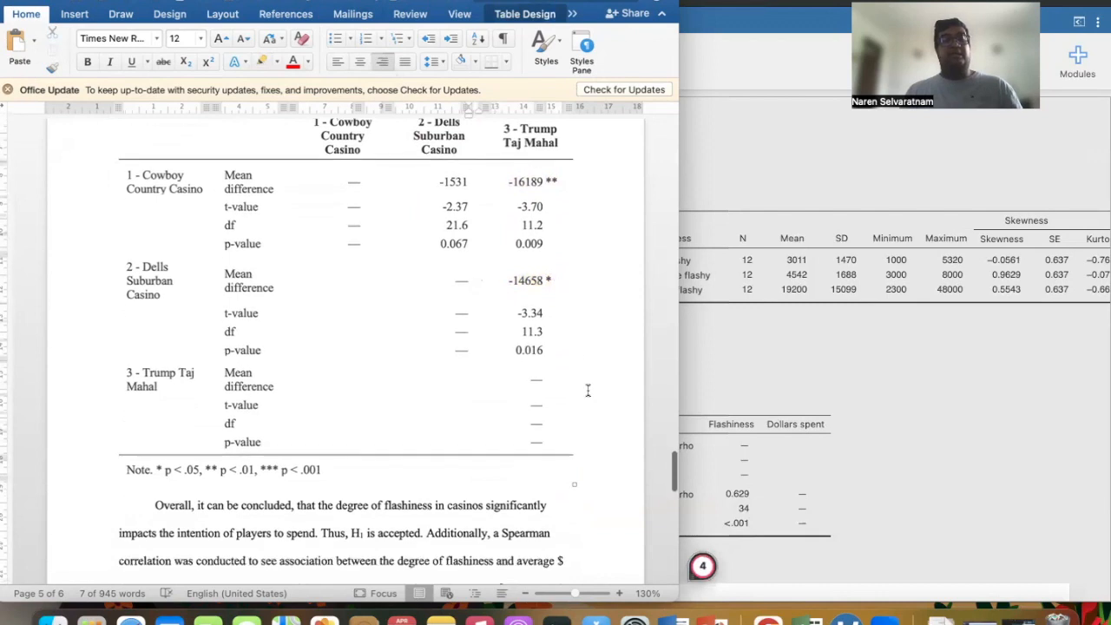
left_click(268, 343)
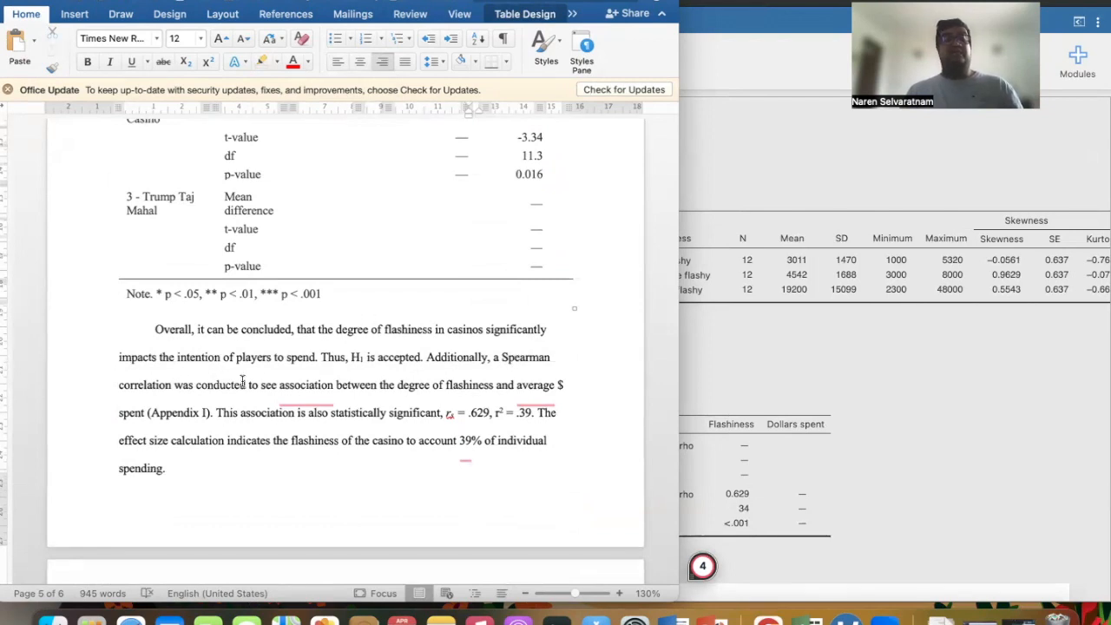
mouse_move(311, 394)
left_click(319, 441)
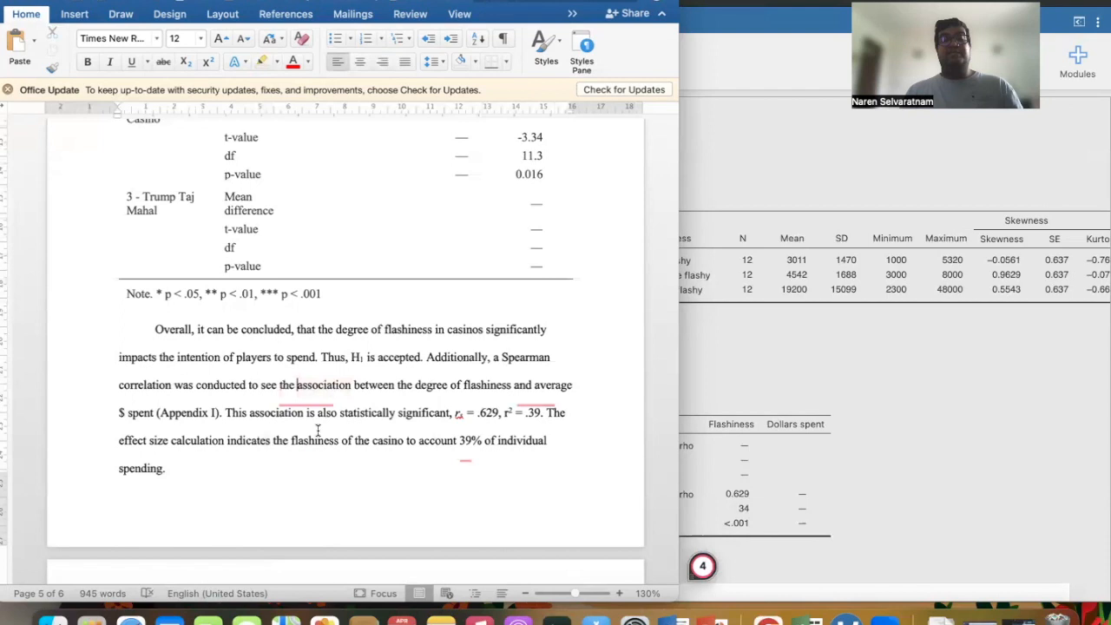
mouse_move(552, 401)
left_click(559, 431)
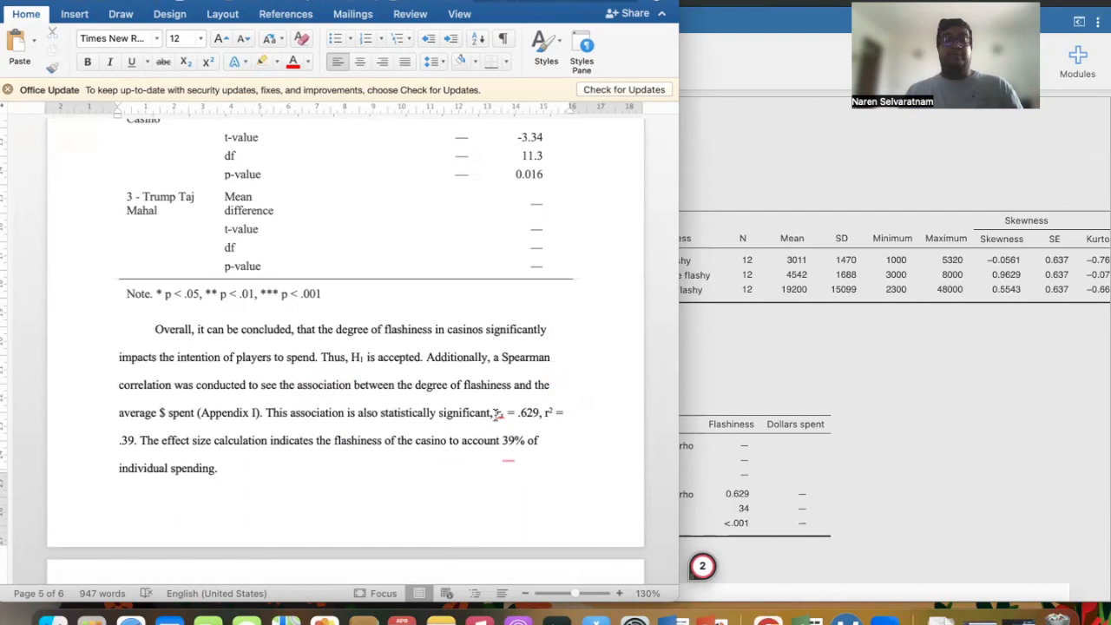
Review the reported Spearman correlation and r² values, and correct the effect size sentence to read "account for 39%".
double_click(549, 414)
left_click(550, 415)
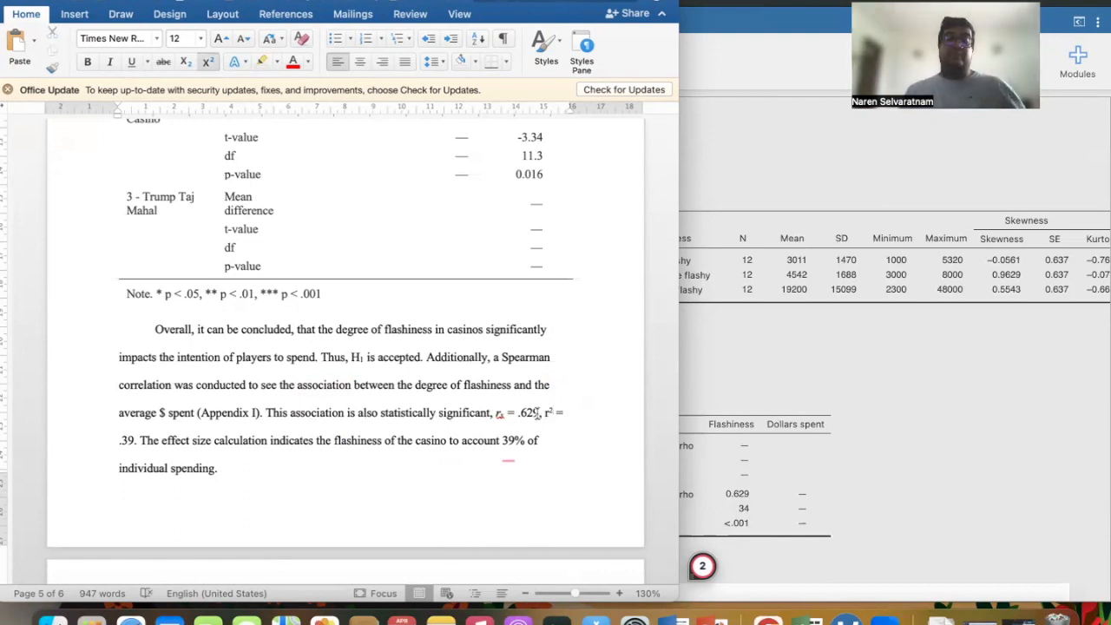
left_click_drag(507, 413, 541, 413)
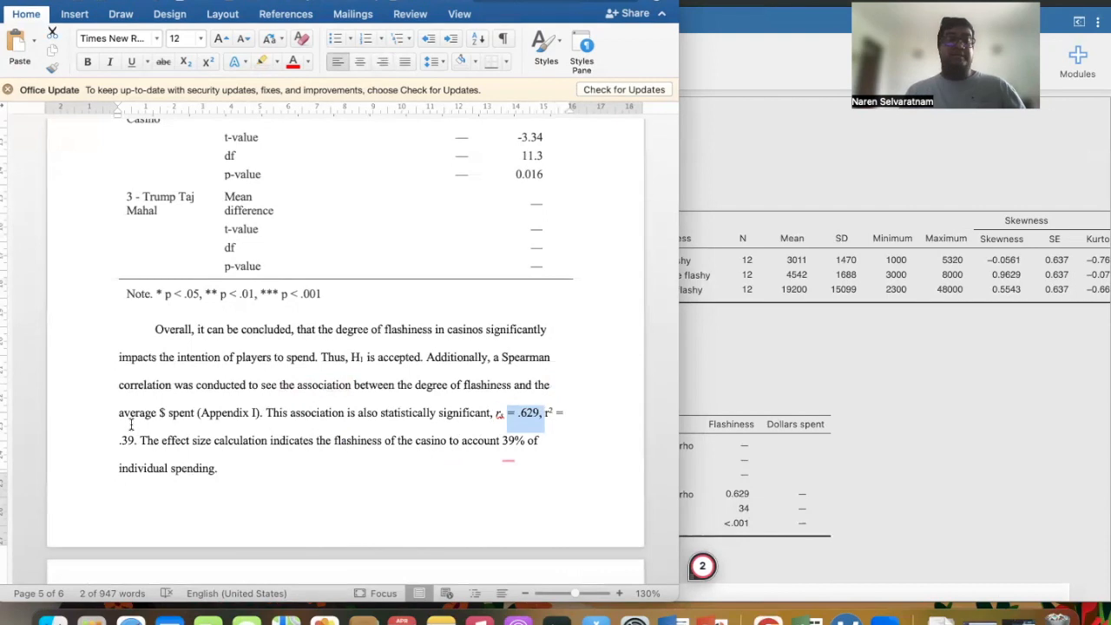
left_click_drag(117, 440, 136, 441)
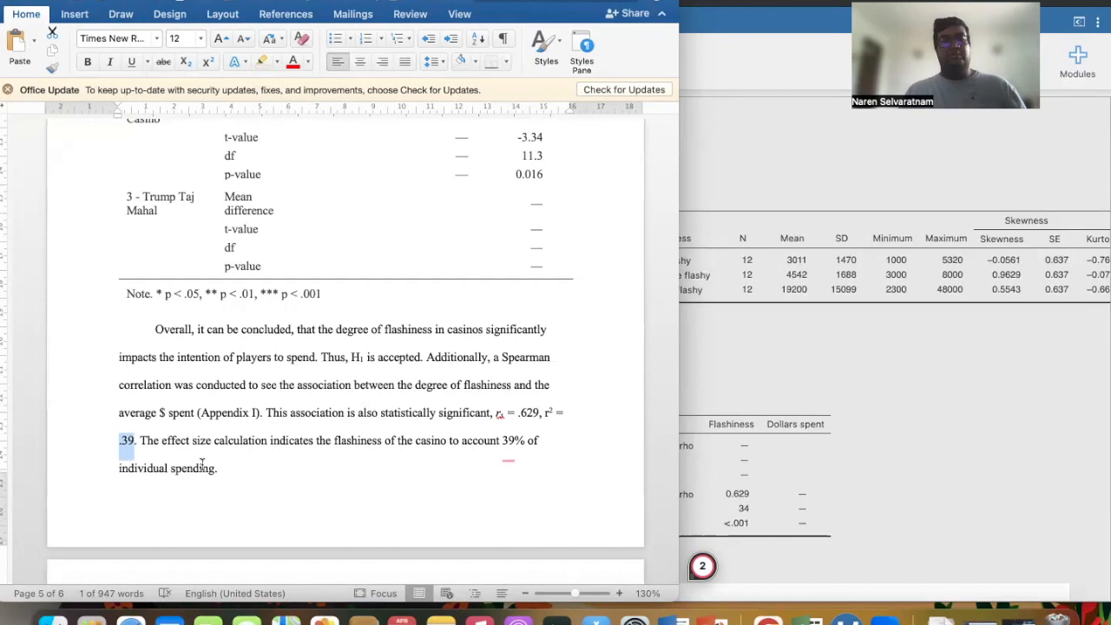
mouse_move(507, 458)
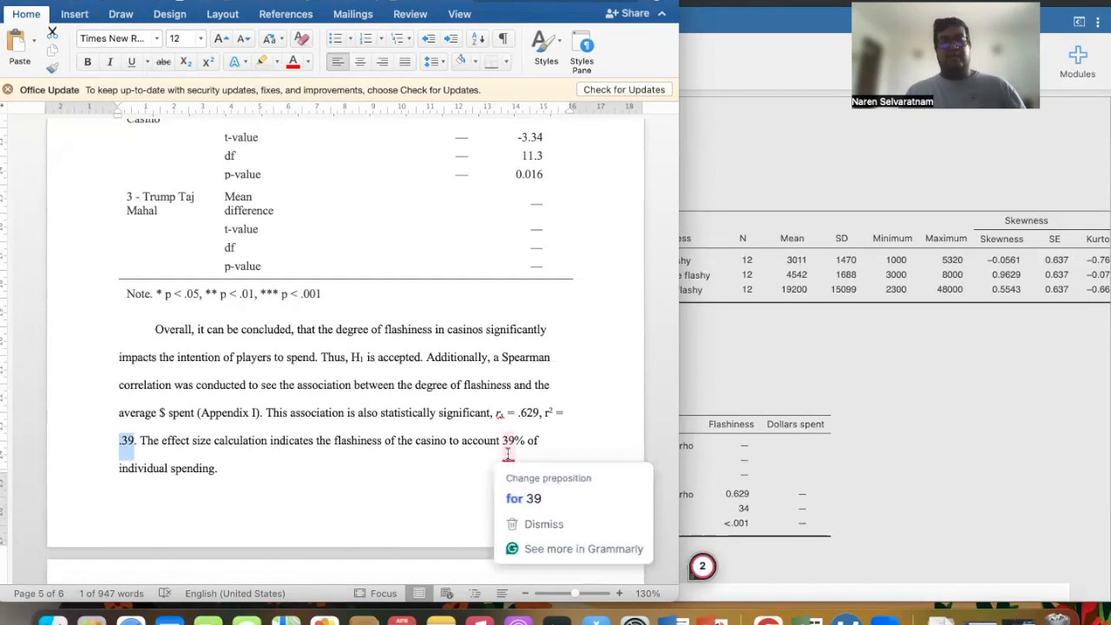
left_click(514, 498)
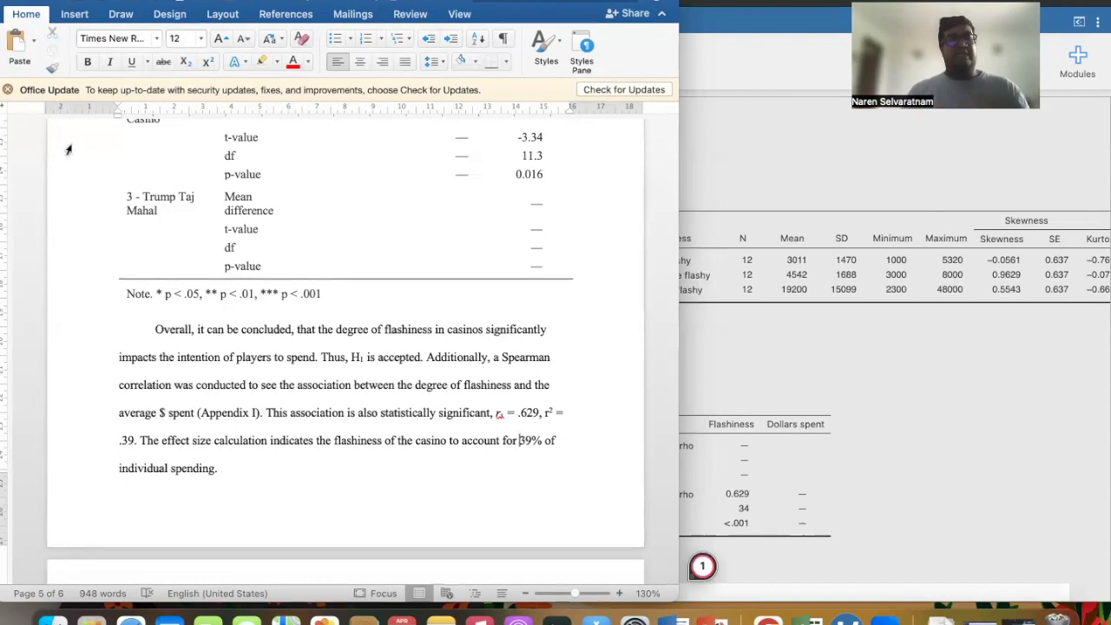
Put the Word document away and bring the jamovi window with the One-Way ANOVA options and results into full view.
left_click(37, 160)
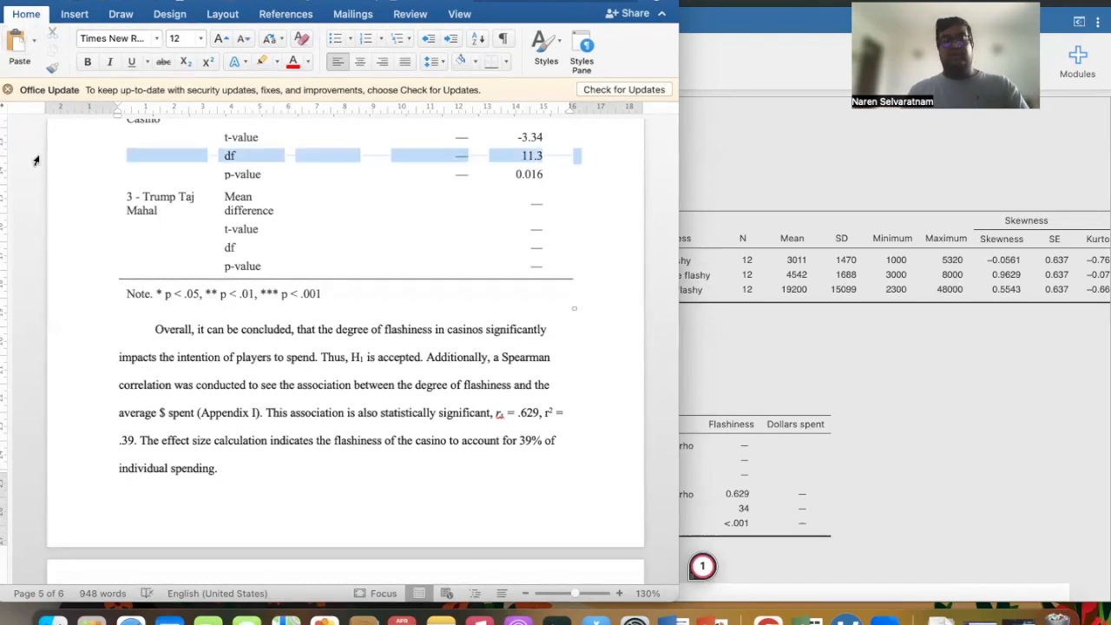
left_click(13, 1)
left_click_drag(349, 3, 296, 2)
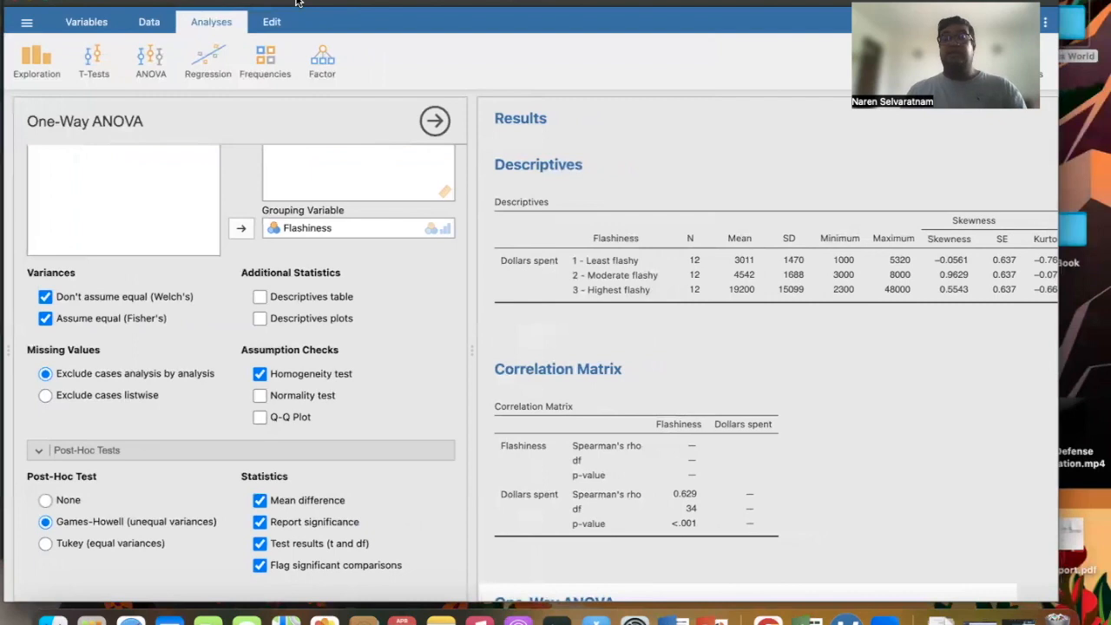